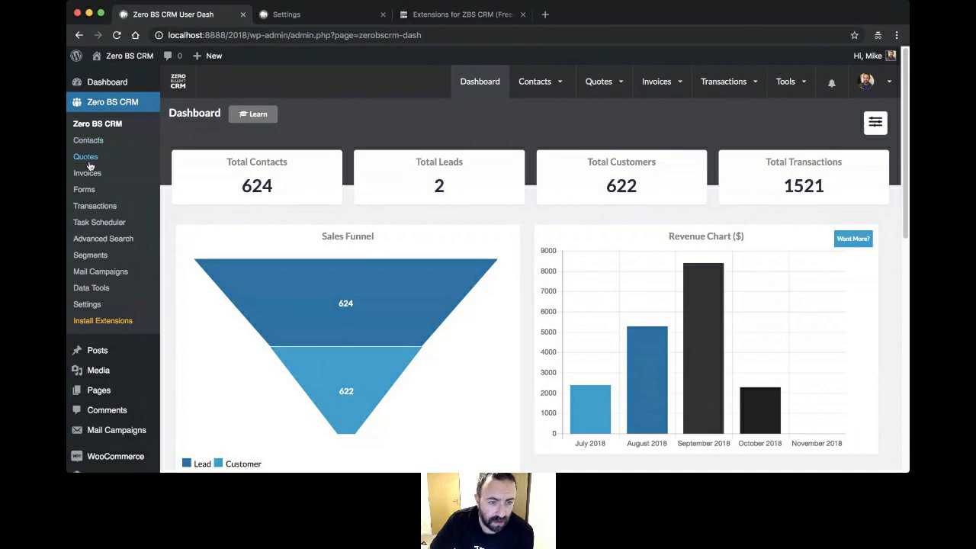
- Open the Welcome to ZBS page from the ZBS Settings flyout in the admin sidebar
scroll(98, 294, down, 3)
mouse_move(99, 293)
scroll(99, 293, down, 2)
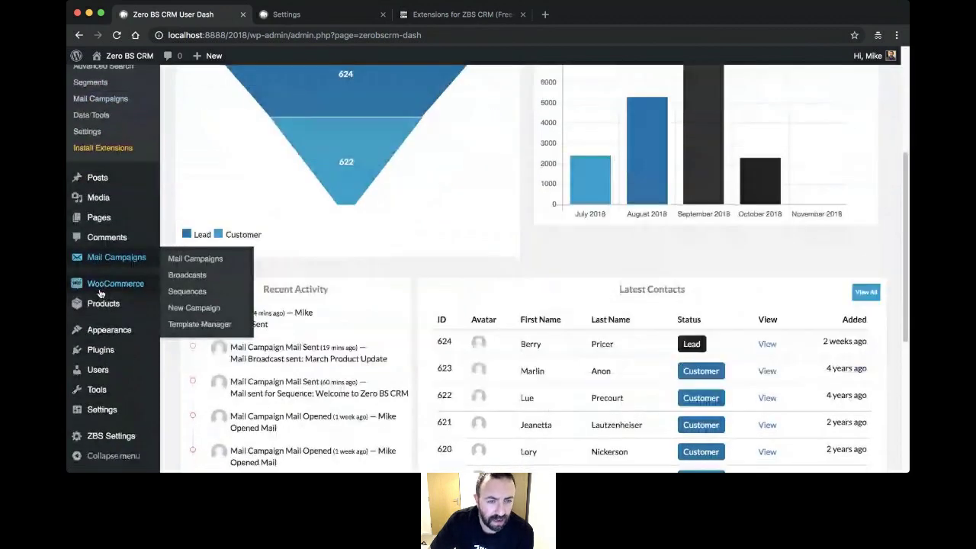
scroll(99, 293, down, 3)
mouse_move(111, 436)
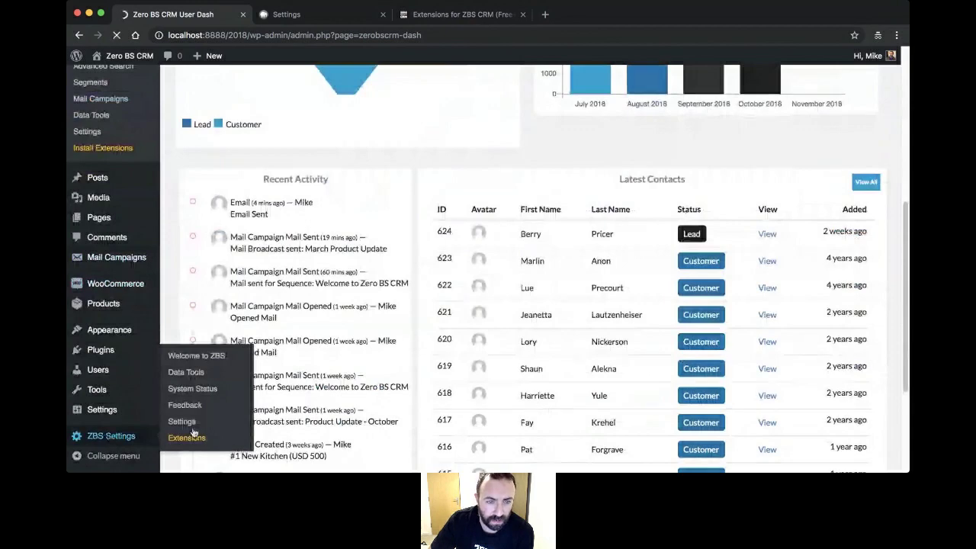
click(185, 405)
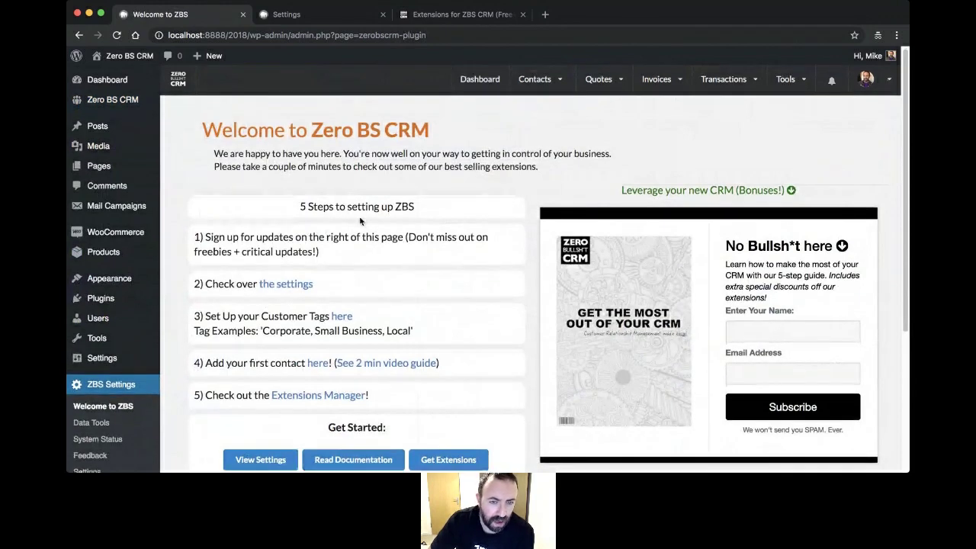
- Read through the Welcome page's five setup steps, then return to the Zero BS CRM dashboard
scroll(359, 217, down, 1)
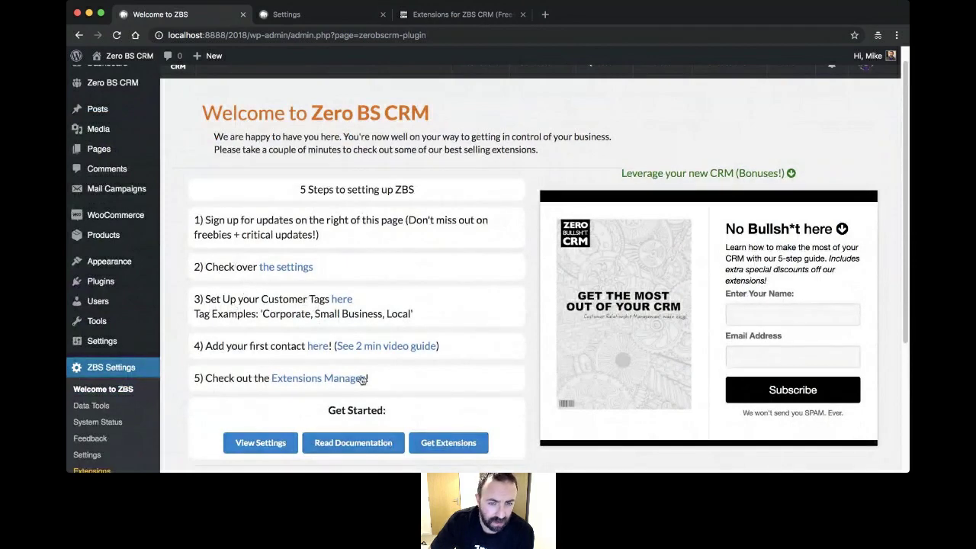
scroll(278, 342, down, 1)
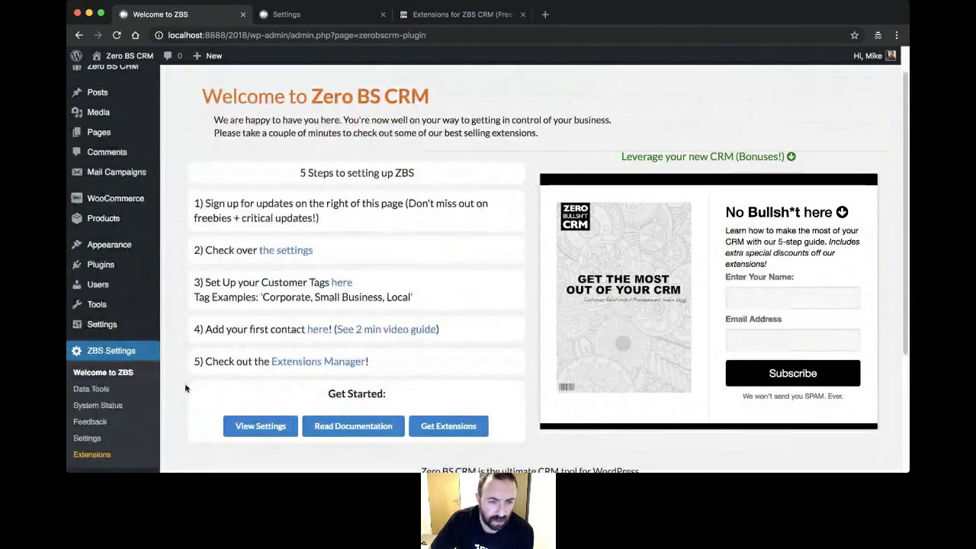
scroll(186, 388, up, 1)
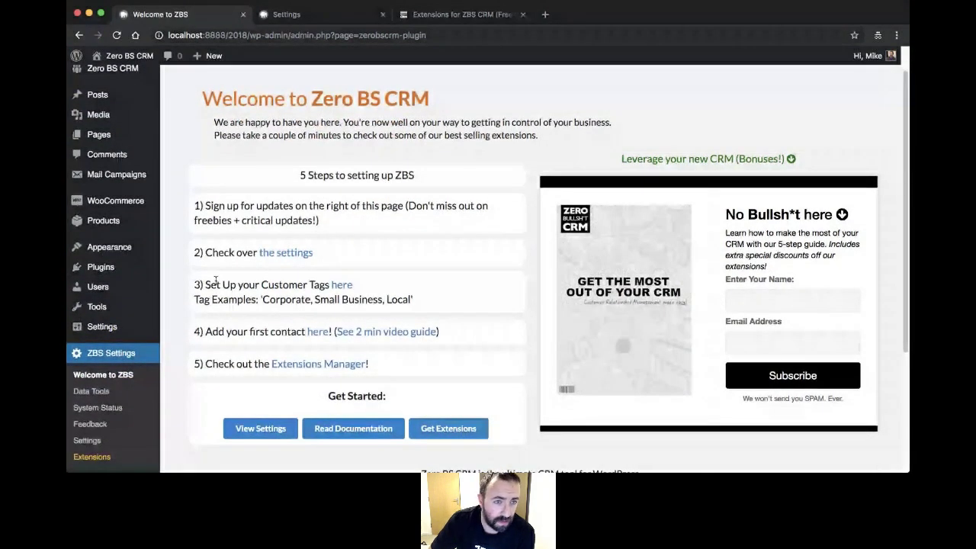
scroll(128, 365, up, 2)
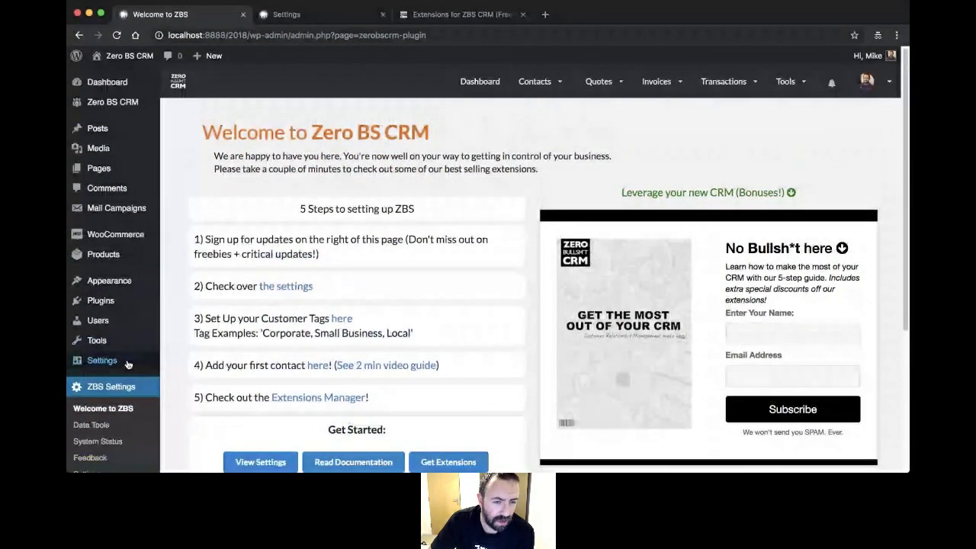
scroll(122, 367, down, 5)
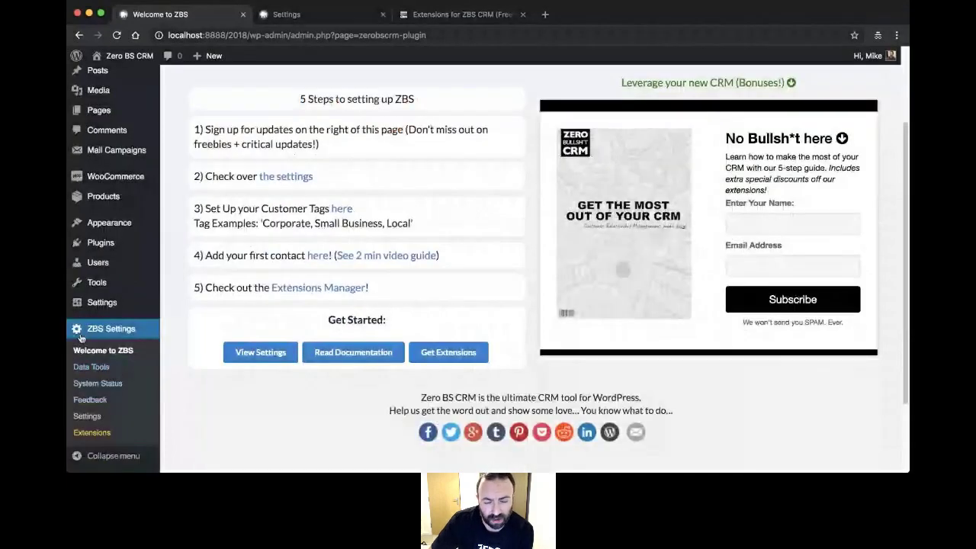
scroll(273, 332, up, 5)
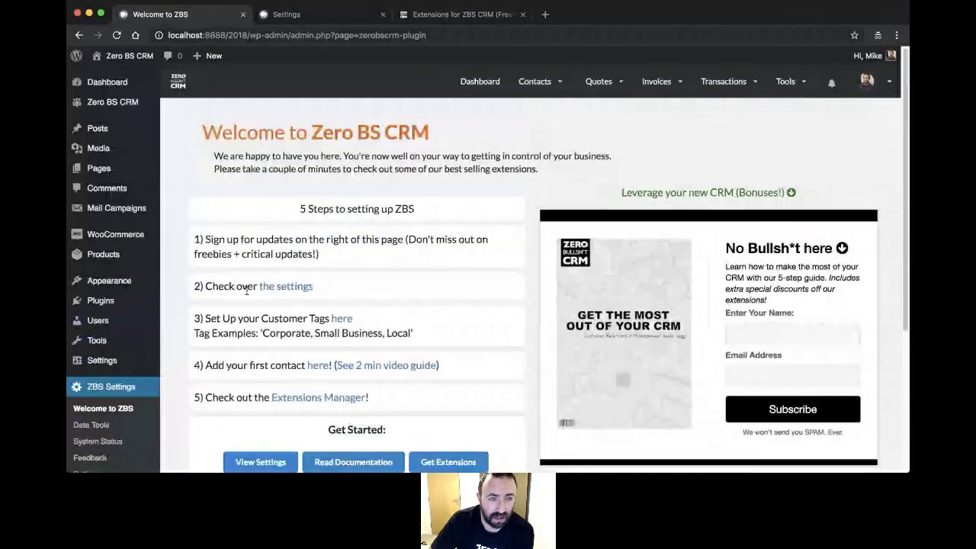
mouse_move(120, 103)
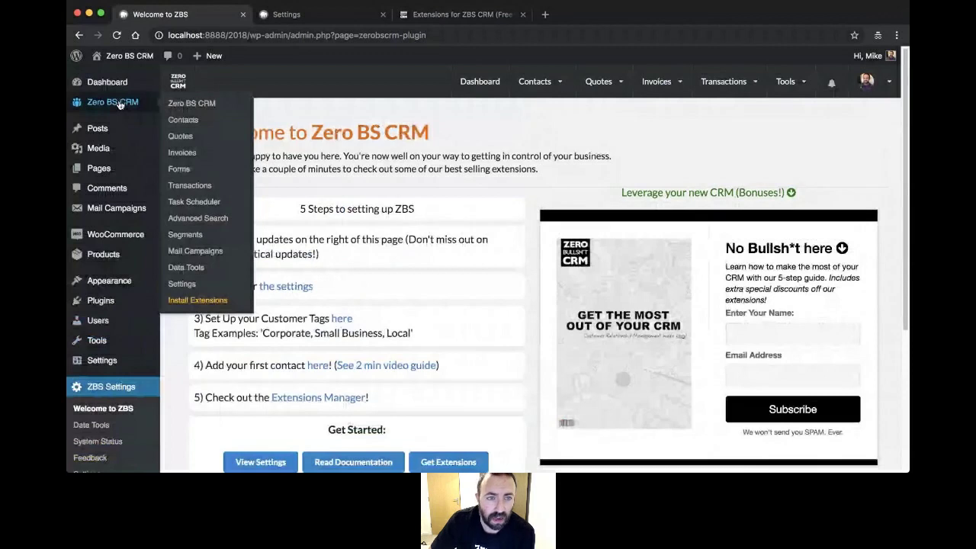
click(97, 104)
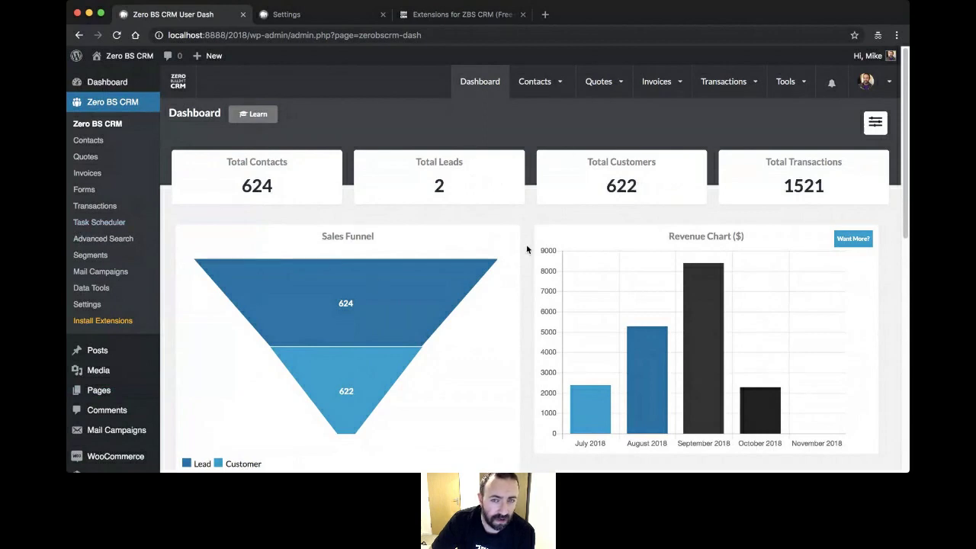
- Toggle the dashboard into full-screen mode using the ZBS logo in the CRM header
mouse_move(179, 89)
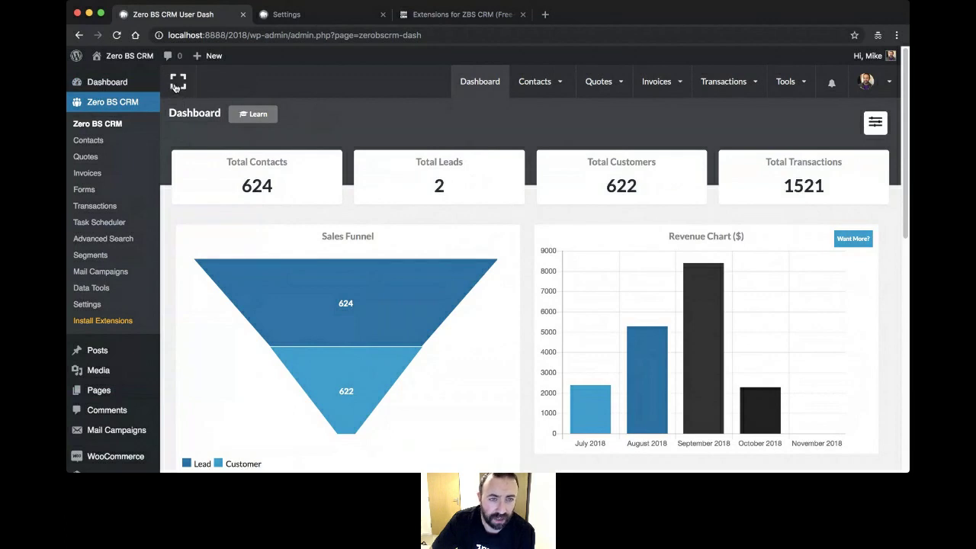
click(176, 86)
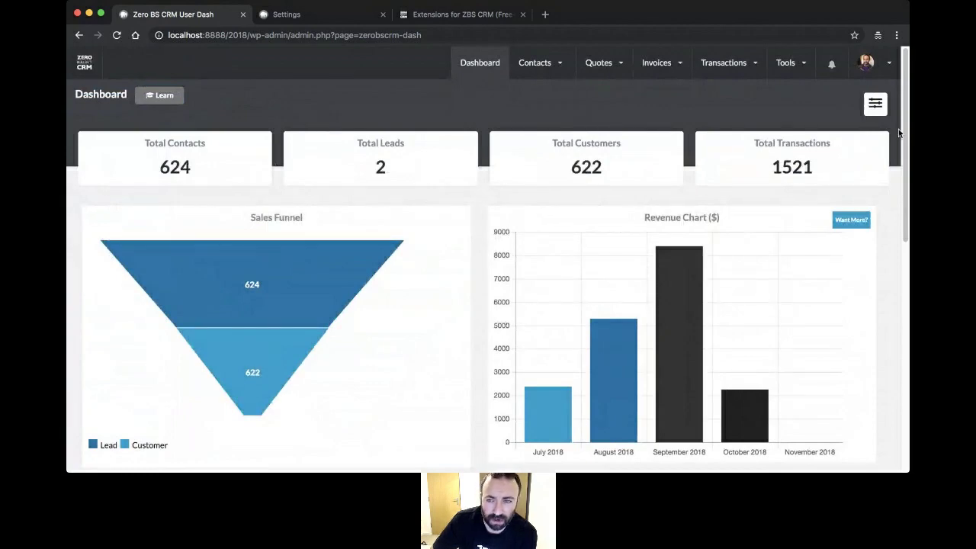
- Start the Welcome Tour from the Support section of the user avatar menu
click(866, 64)
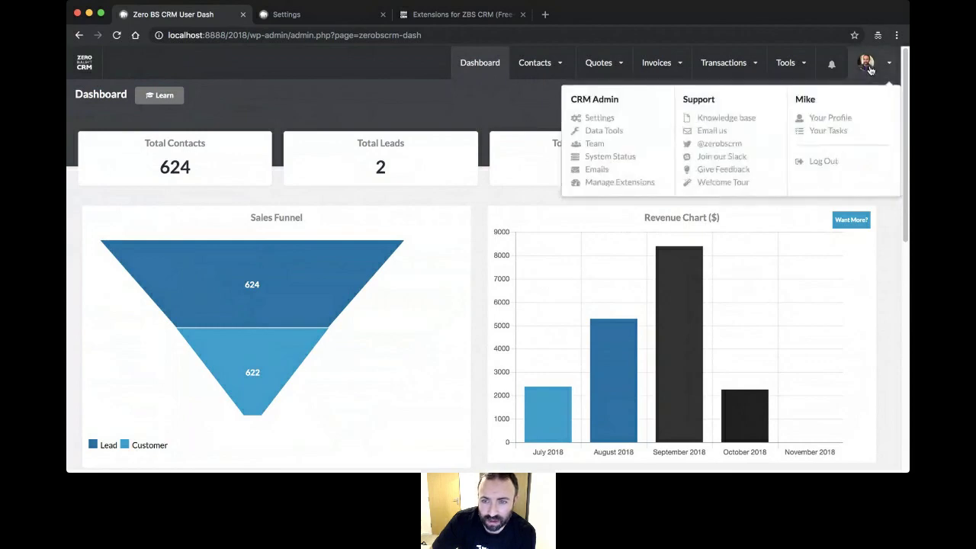
click(727, 189)
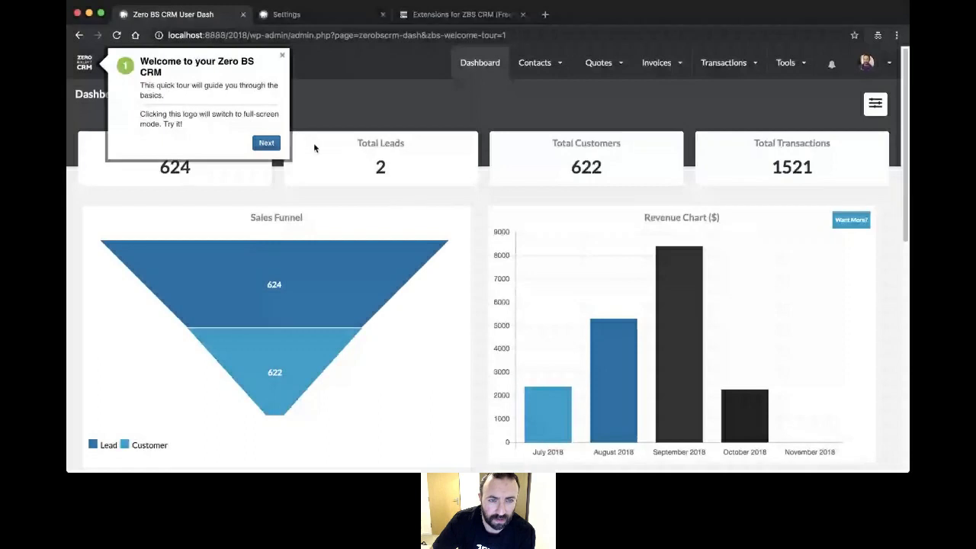
- Advance the welcome tour to its second step, then dismiss the tour
click(266, 142)
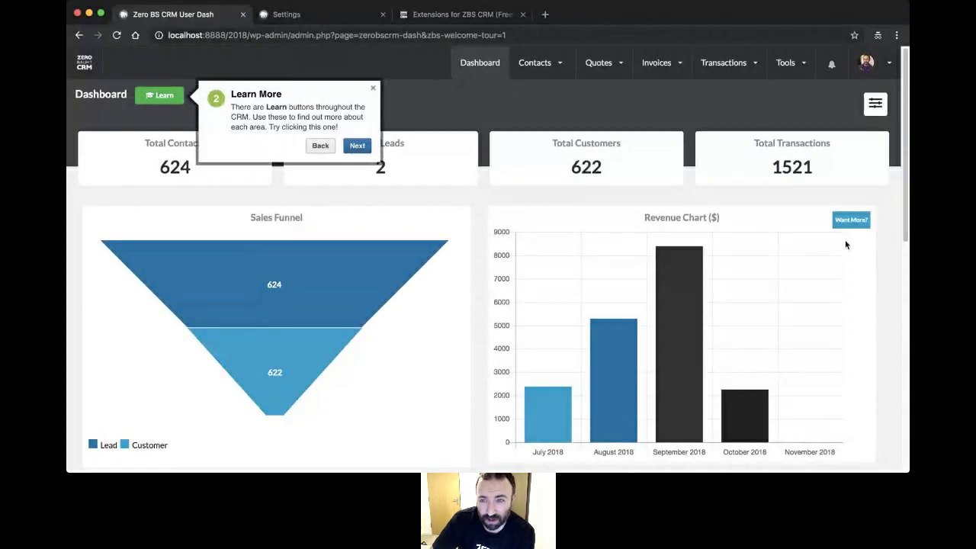
click(878, 77)
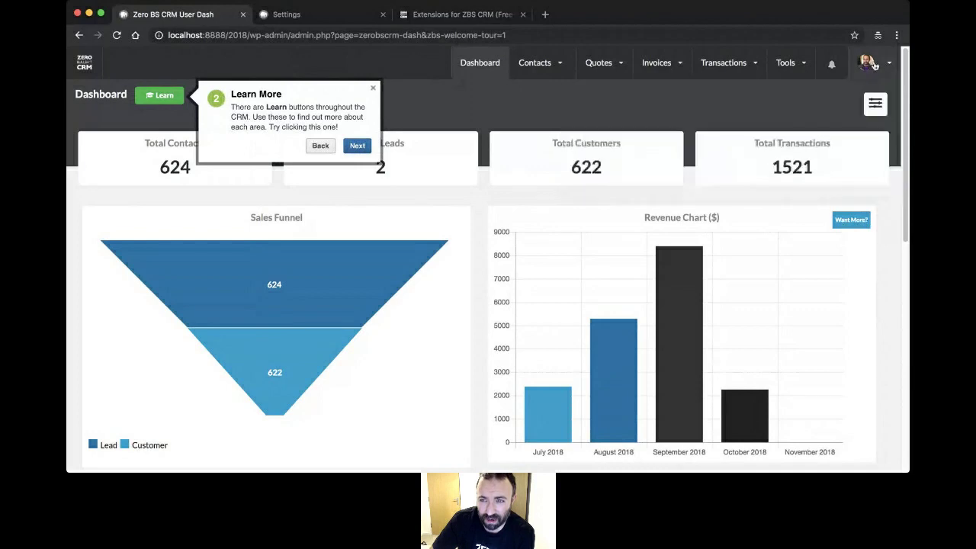
mouse_move(871, 69)
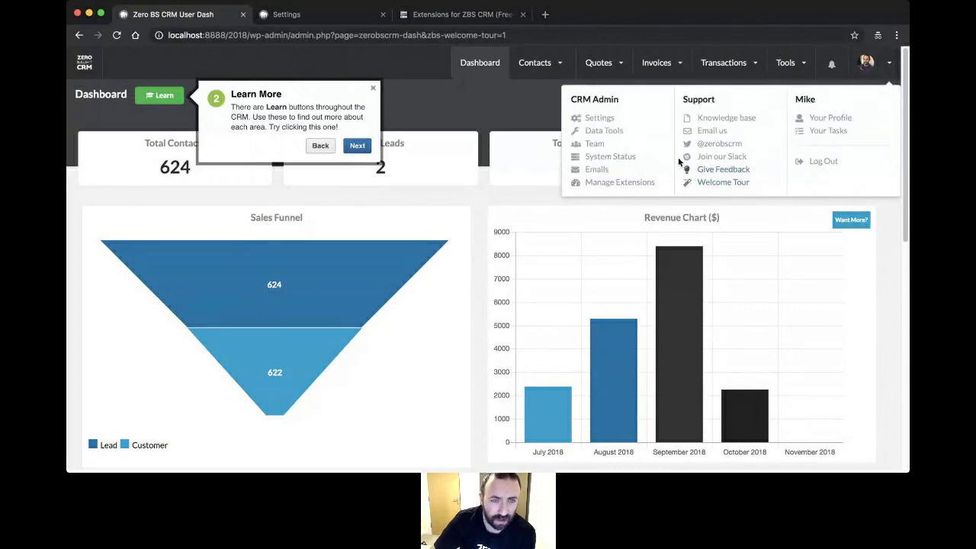
click(373, 89)
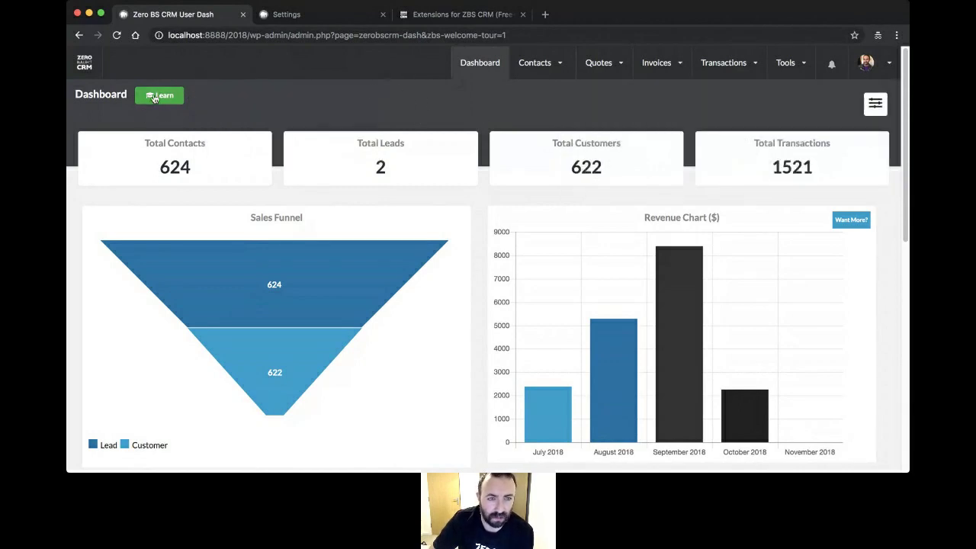
- View the dashboard help panel on the sales funnel and revenue chart, then close it
click(154, 97)
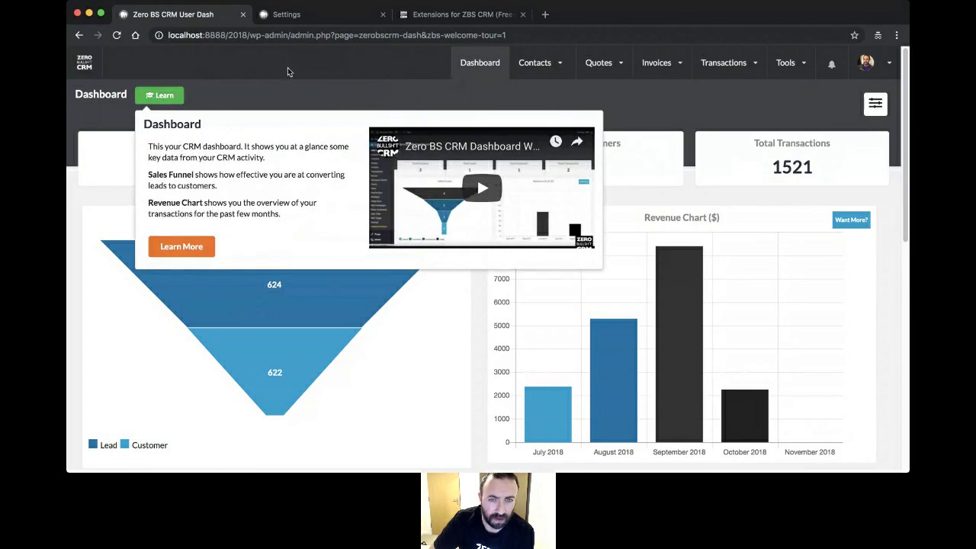
click(301, 94)
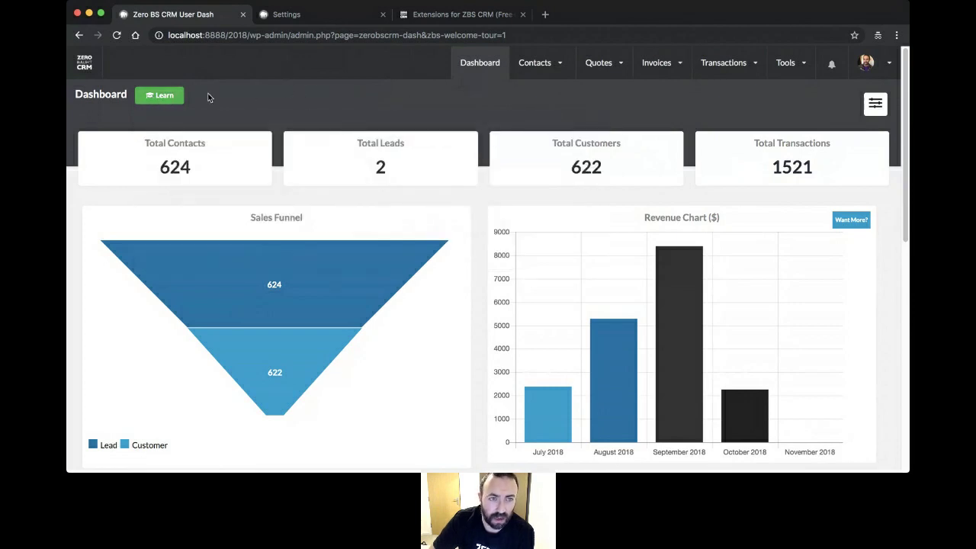
click(156, 96)
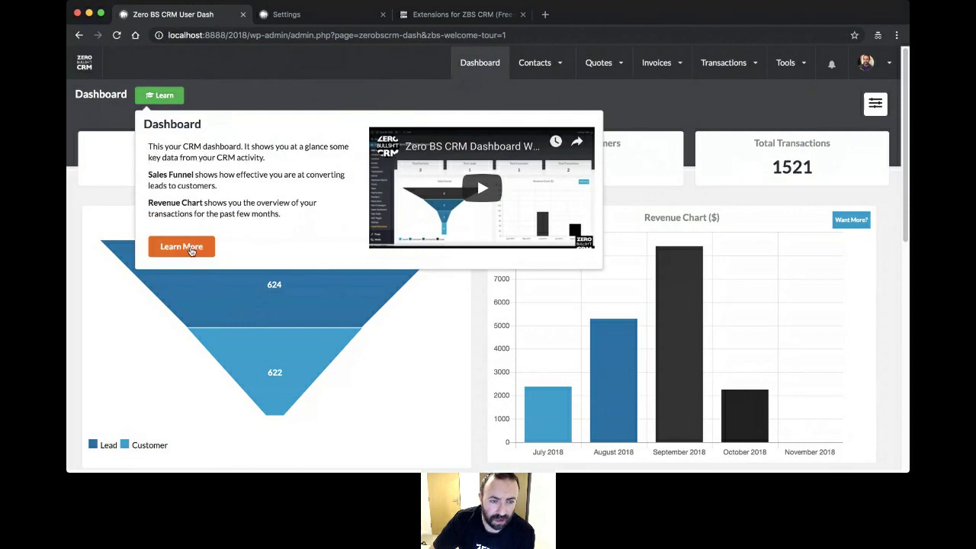
click(333, 90)
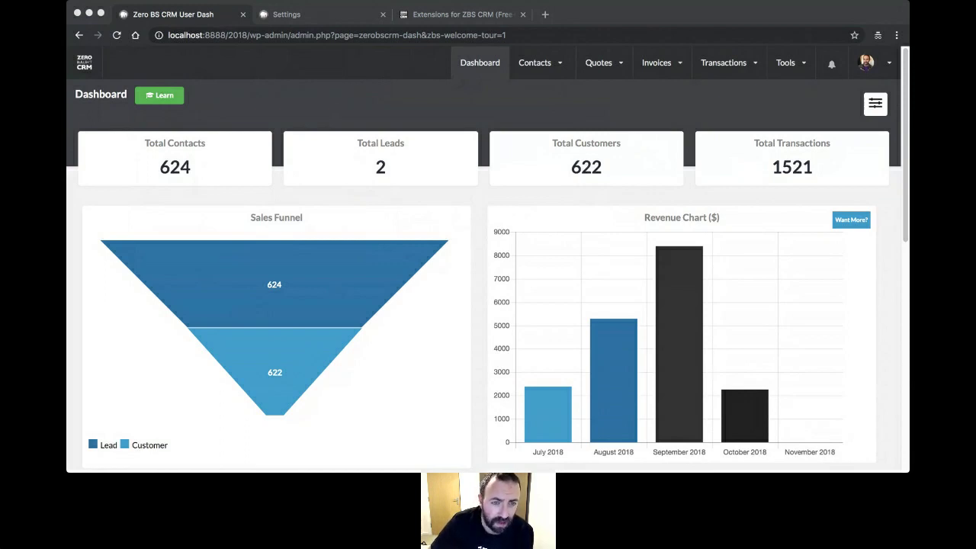
click(382, 355)
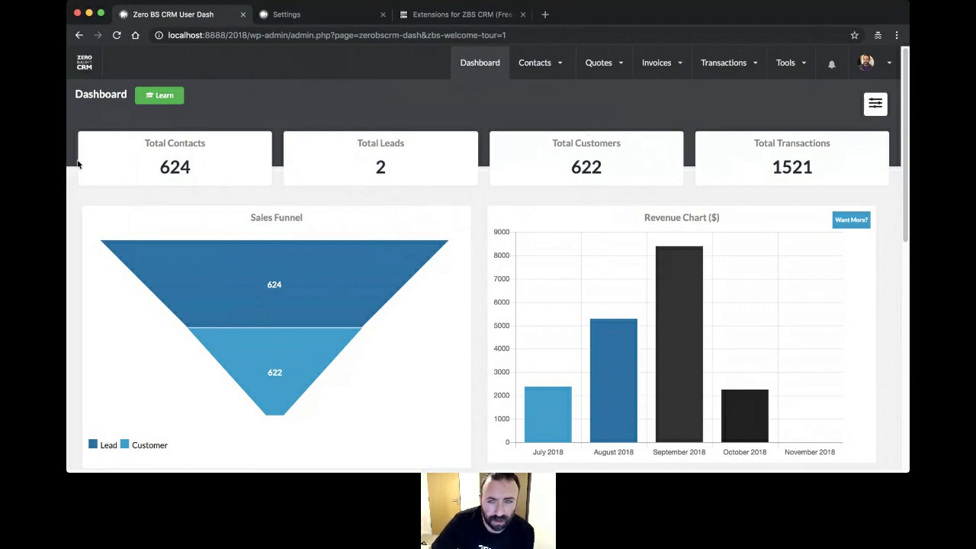
scroll(473, 173, down, 1)
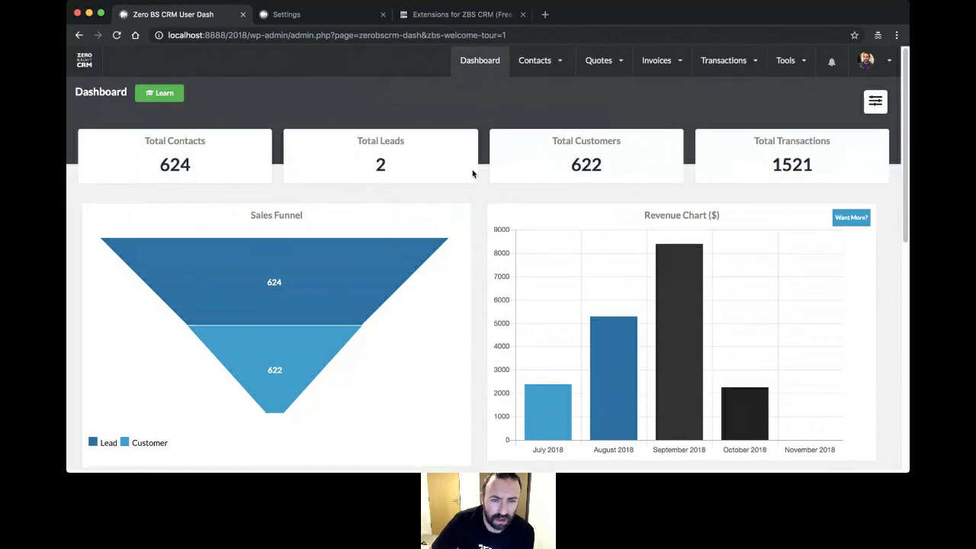
scroll(473, 175, down, 5)
scroll(481, 181, up, 1)
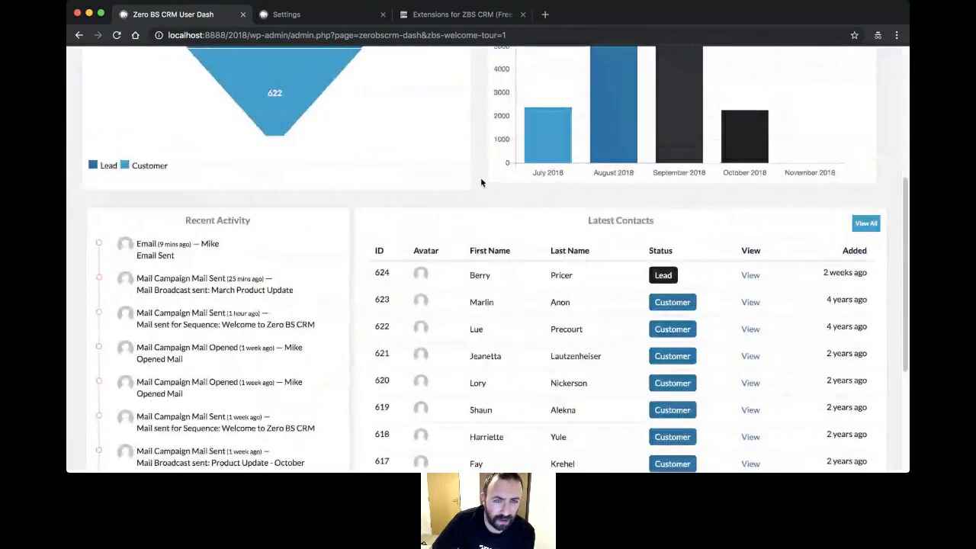
scroll(482, 182, up, 3)
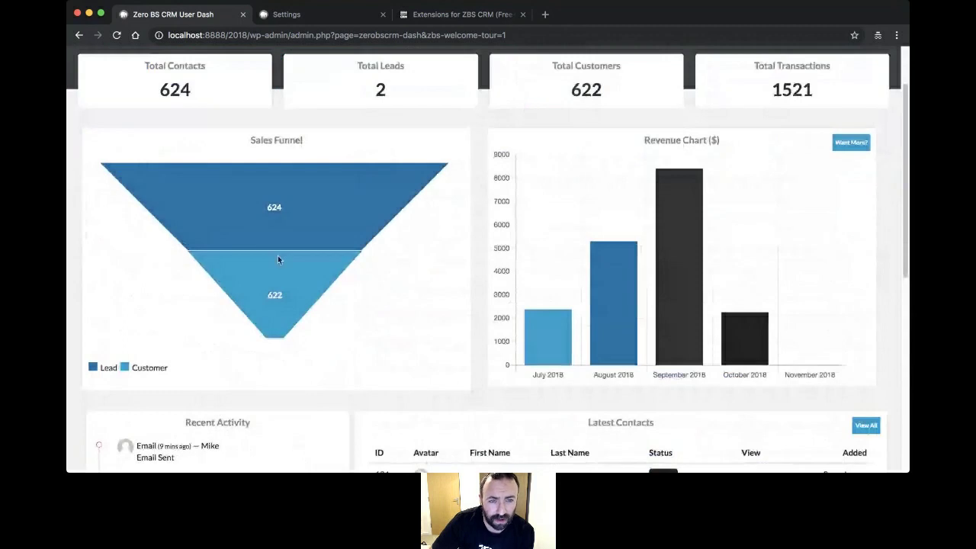
scroll(252, 158, up, 1)
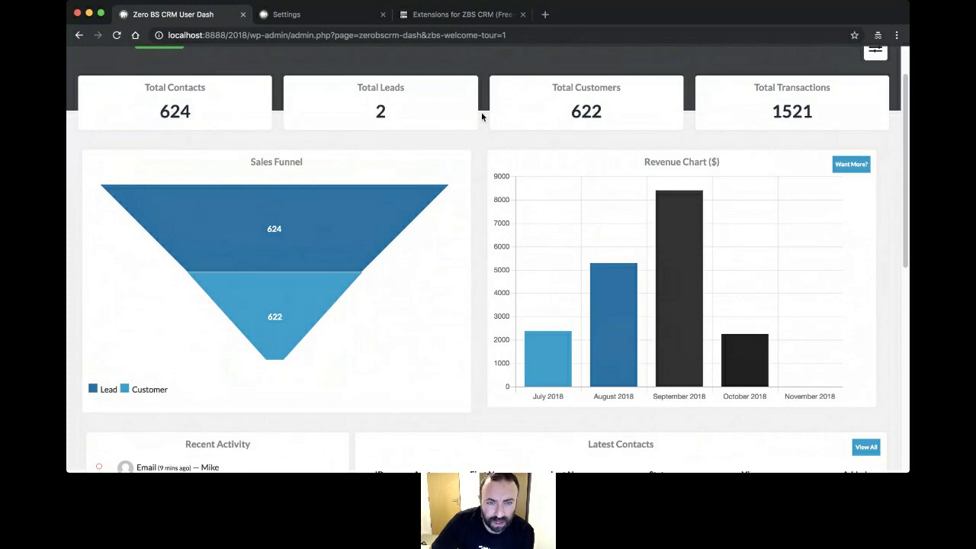
scroll(482, 118, down, 3)
scroll(477, 116, down, 6)
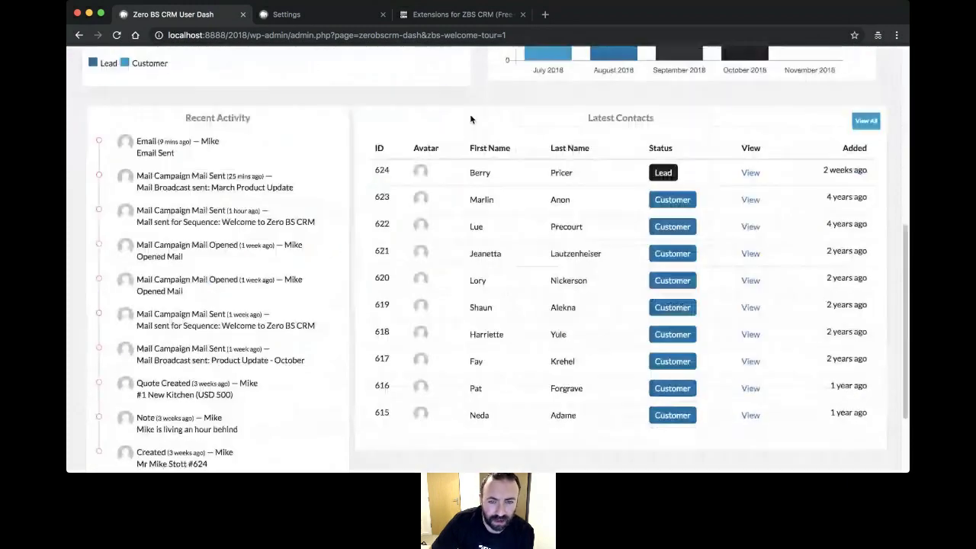
scroll(470, 118, up, 10)
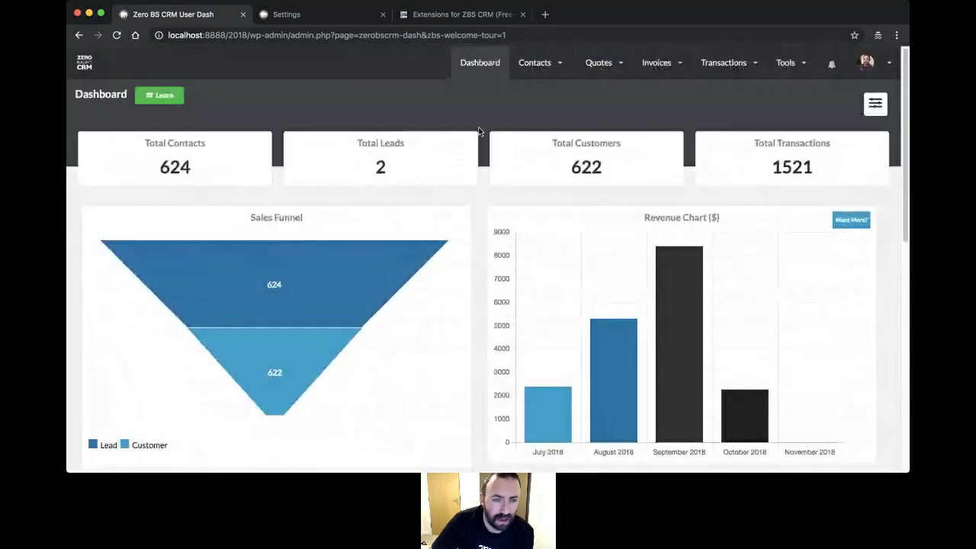
scroll(479, 131, down, 6)
scroll(480, 133, down, 3)
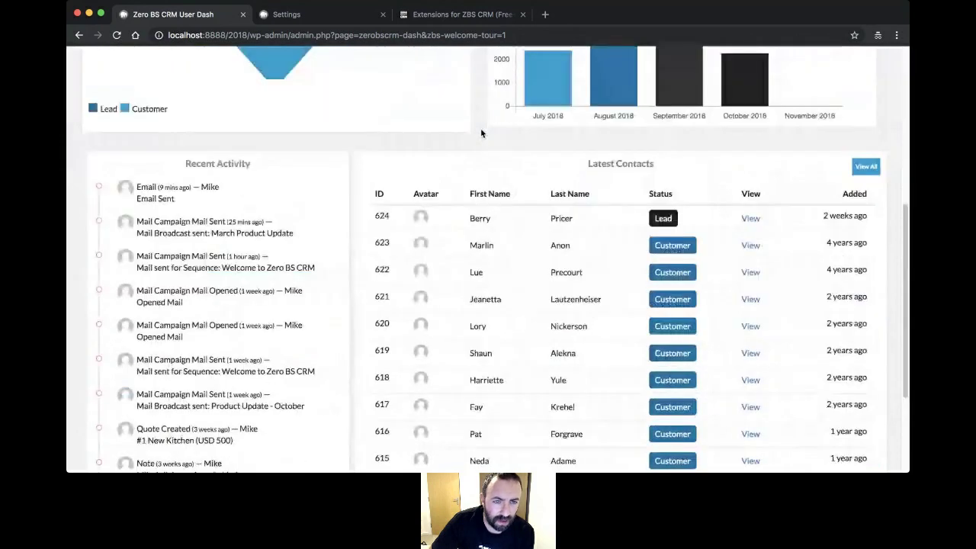
scroll(481, 134, down, 1)
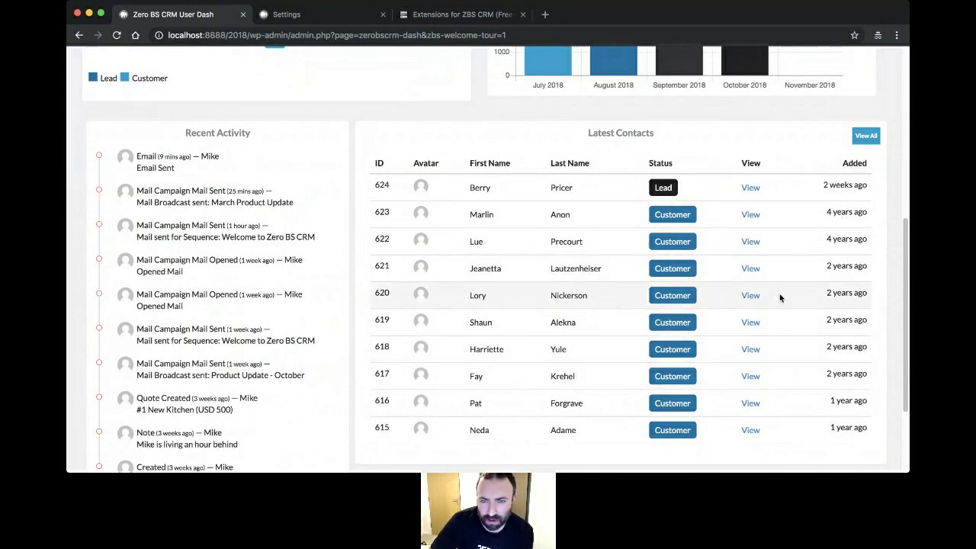
scroll(779, 298, up, 1)
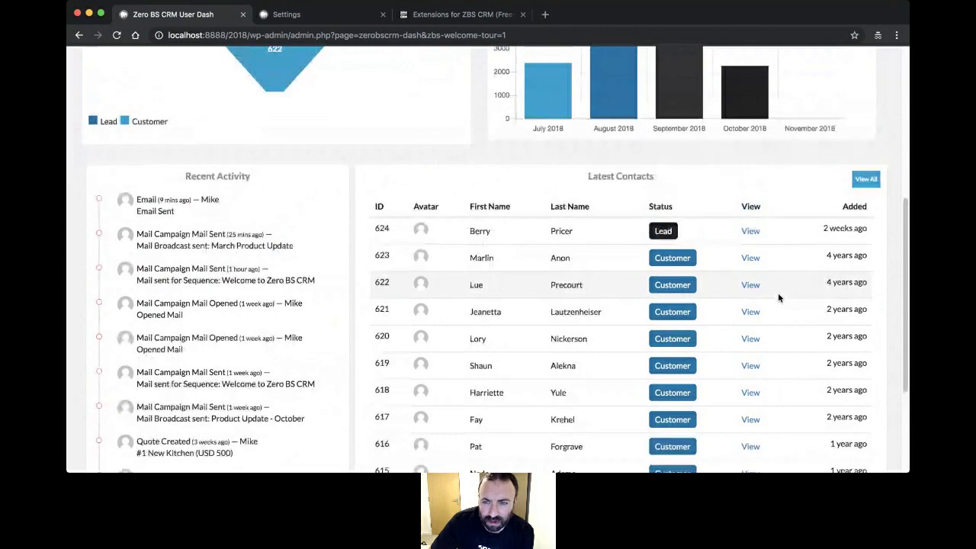
scroll(778, 296, up, 7)
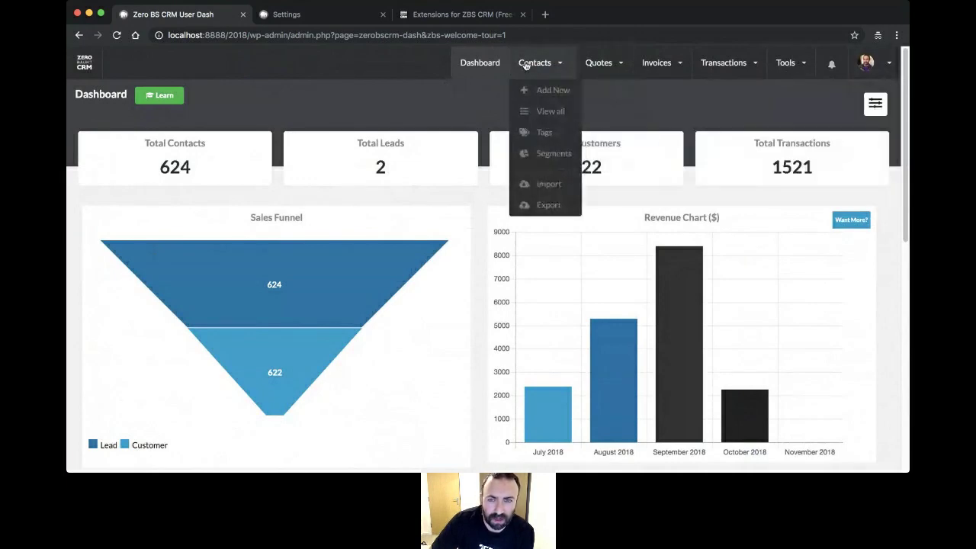
- Show all contacts via Contacts > View all in the top navigation
mouse_move(594, 65)
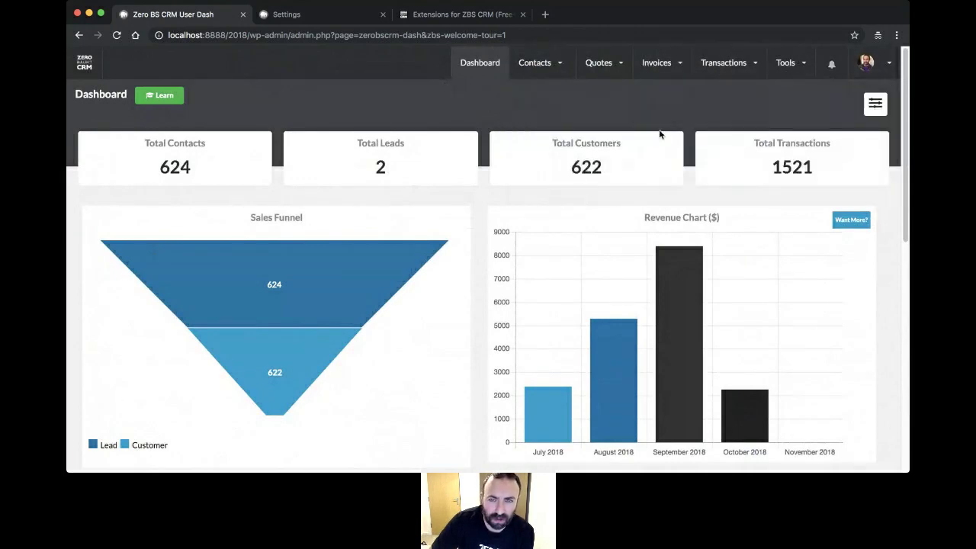
mouse_move(527, 64)
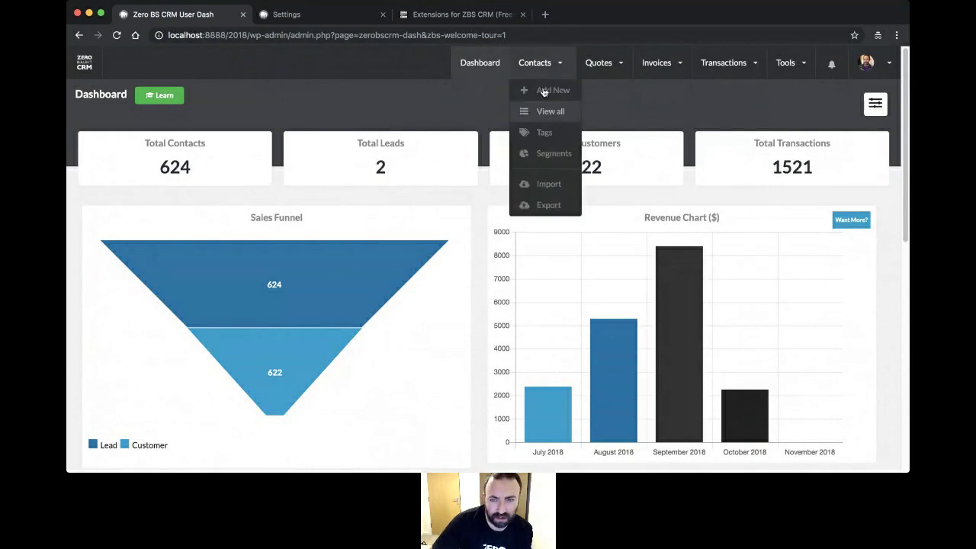
click(551, 119)
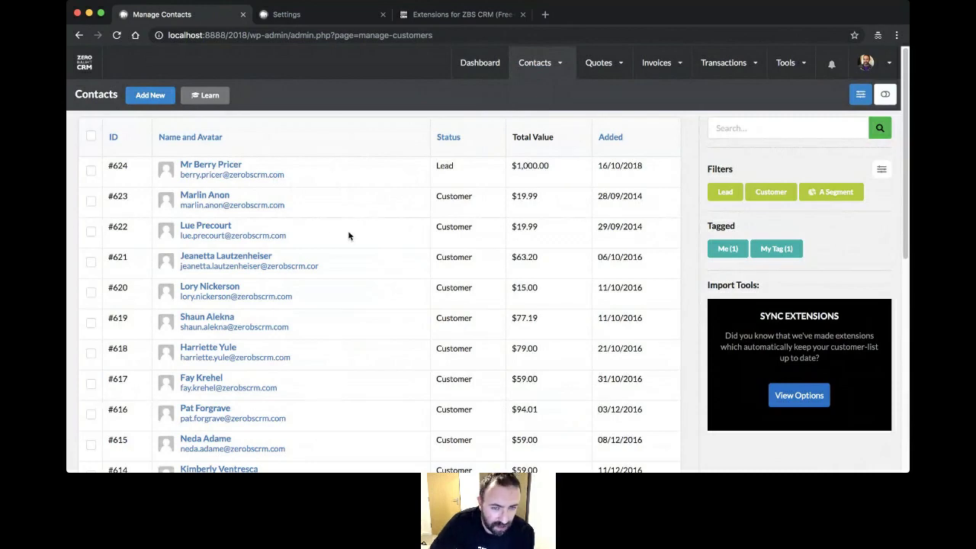
- Look over the contacts list, then open a blank New Contact form with Add New
scroll(349, 236, down, 1)
scroll(341, 176, down, 5)
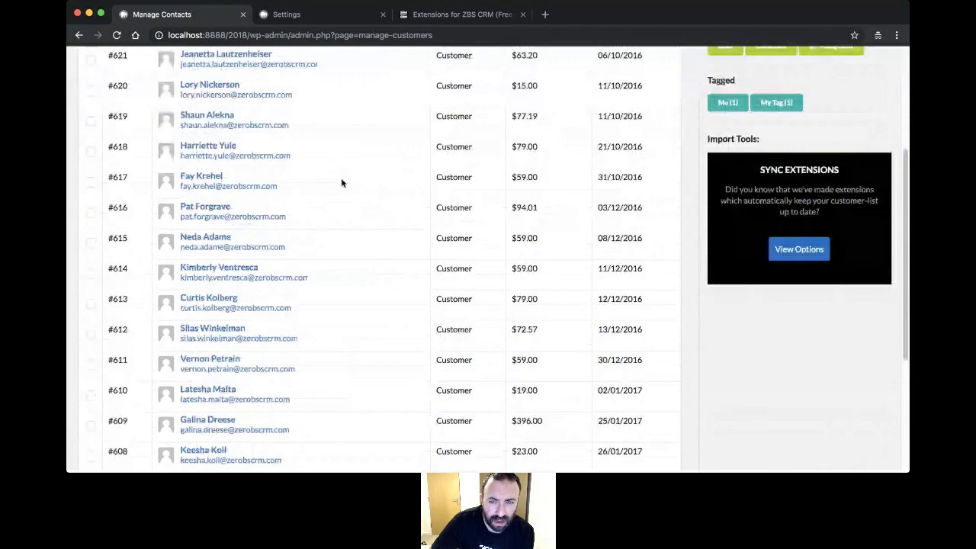
scroll(539, 184, up, 4)
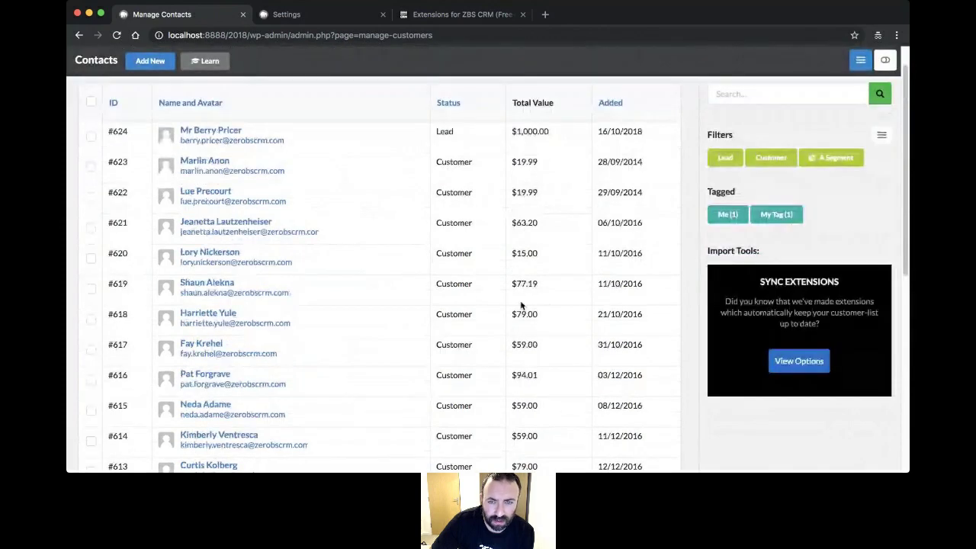
scroll(521, 292, up, 1)
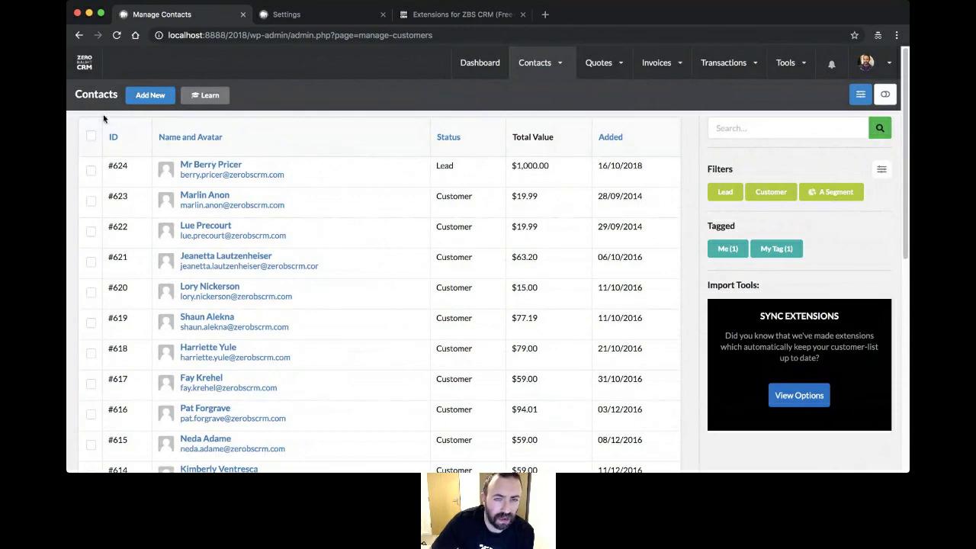
click(153, 100)
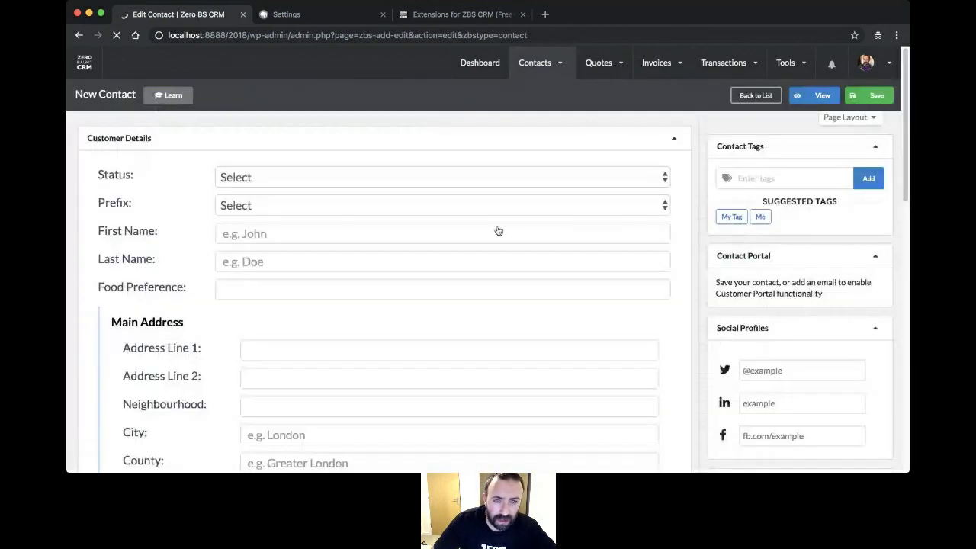
- Set status to Lead and prefix to Mr, and enter the contact's first and last name
click(537, 199)
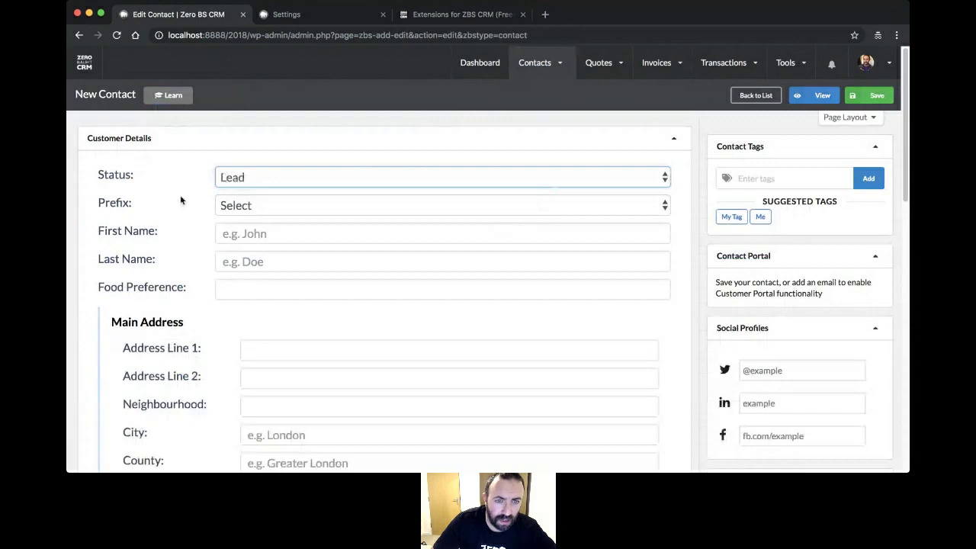
click(227, 208)
click(235, 216)
click(256, 226)
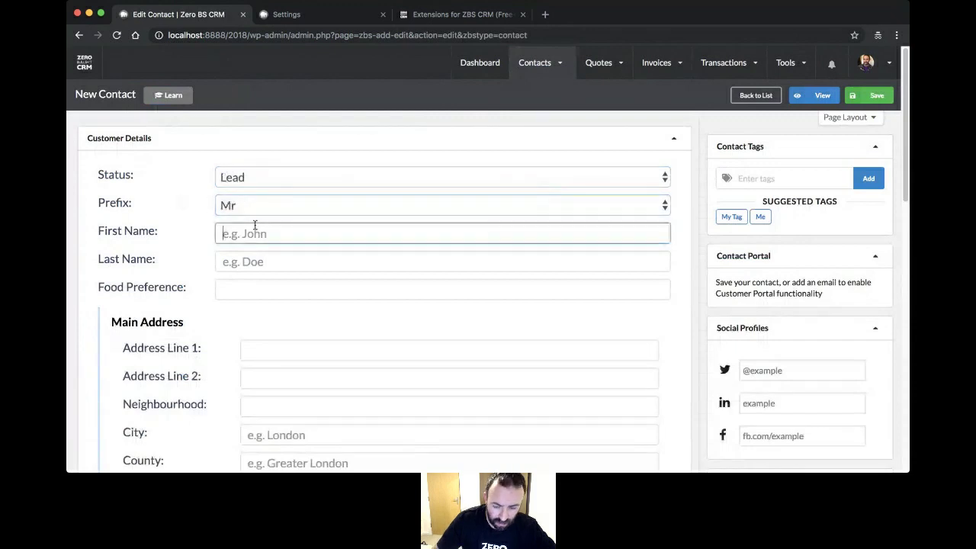
key(Tab)
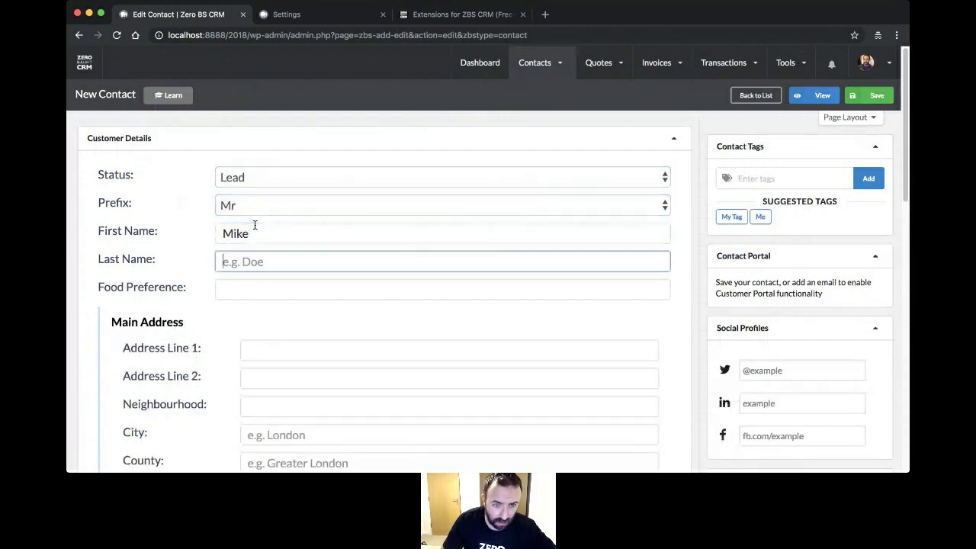
key(Tab)
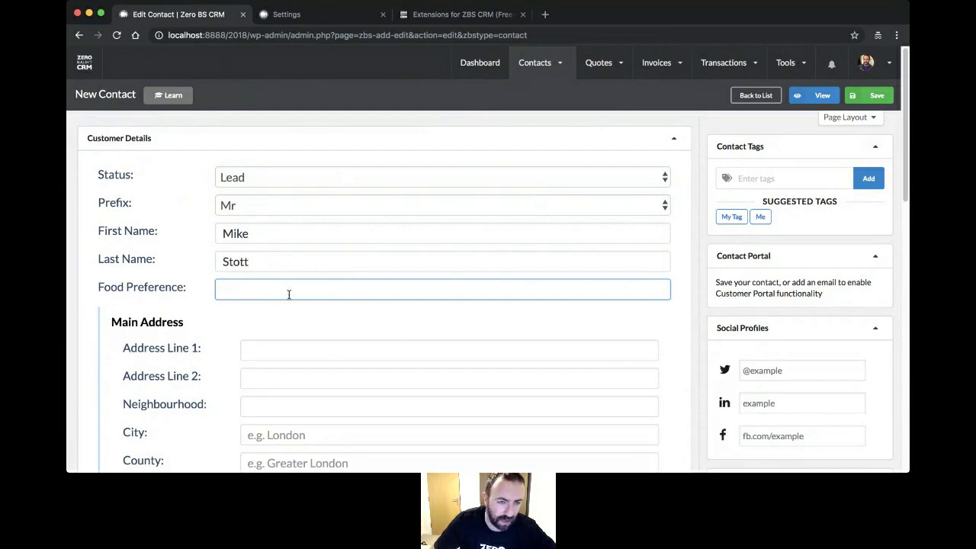
- Fill in the contact's e-mail address from the autofill suggestion and save the new lead
scroll(202, 302, down, 10)
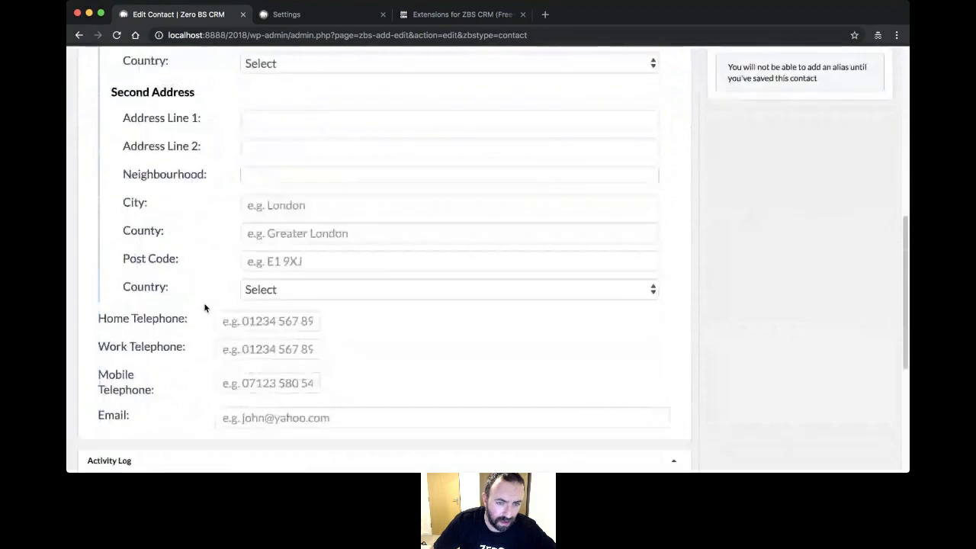
scroll(204, 307, down, 1)
click(325, 418)
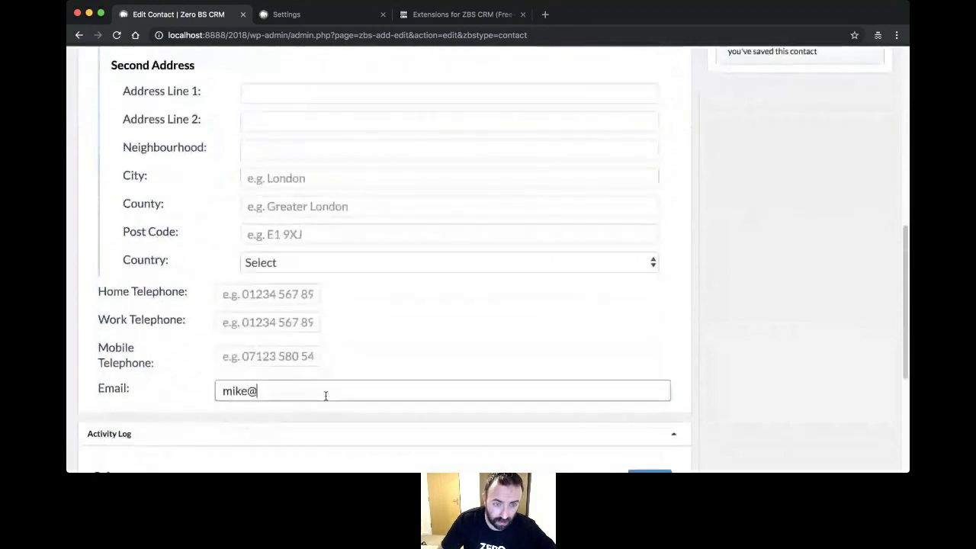
key(Down)
key(Return)
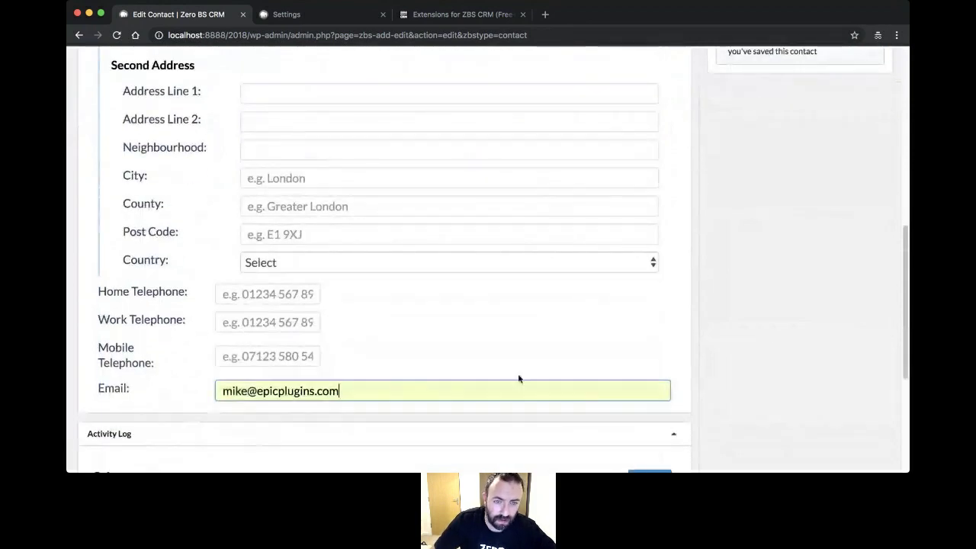
scroll(449, 433, up, 10)
click(872, 99)
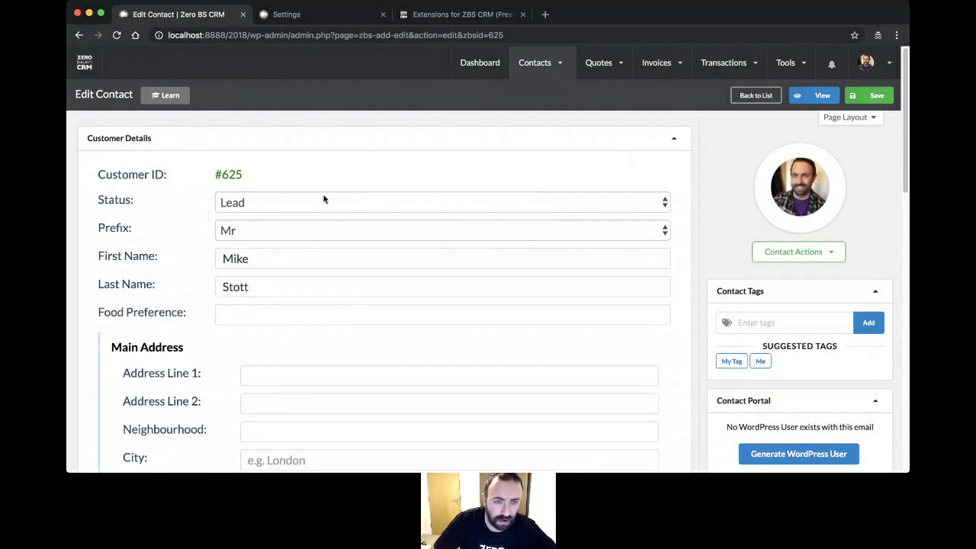
- Go back to the contacts list, where the new lead #625 now sits at the top
click(756, 99)
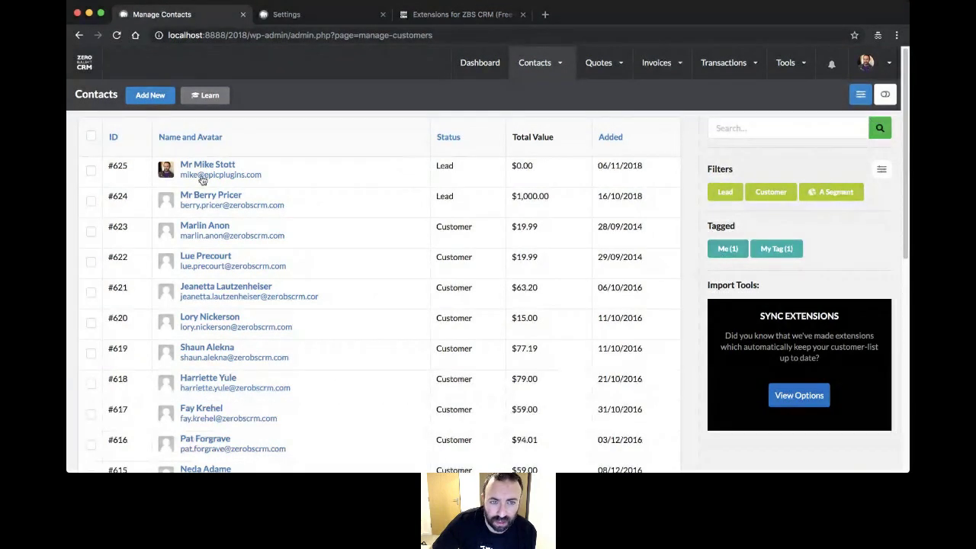
mouse_move(534, 65)
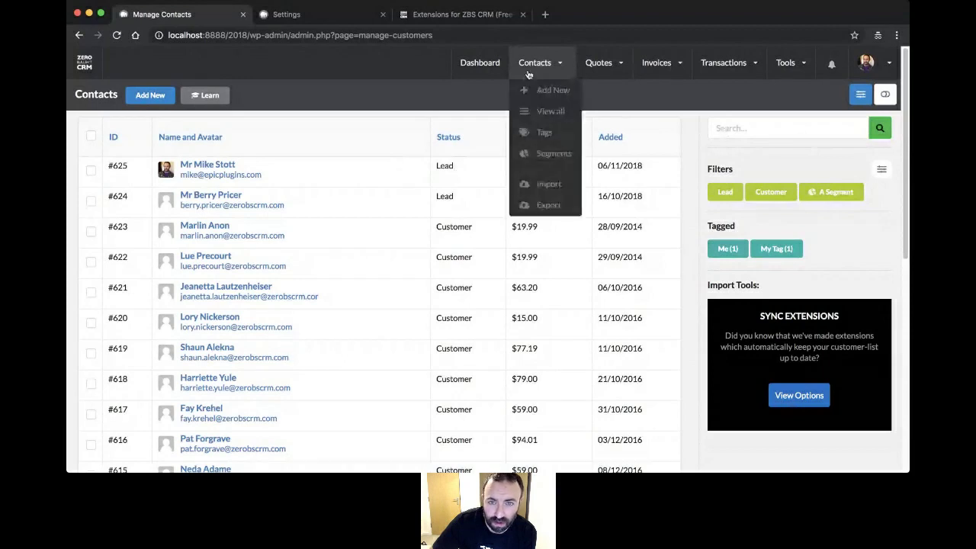
click(544, 134)
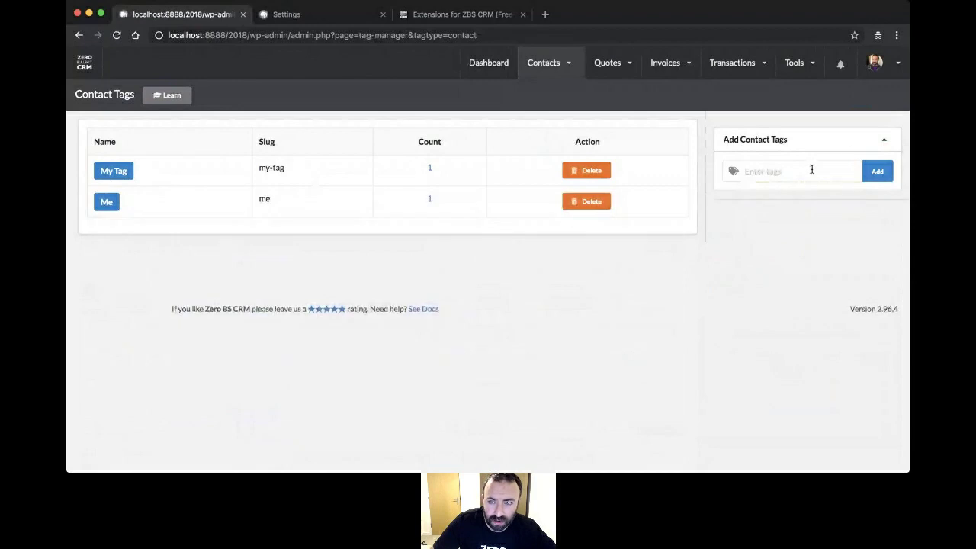
click(812, 169)
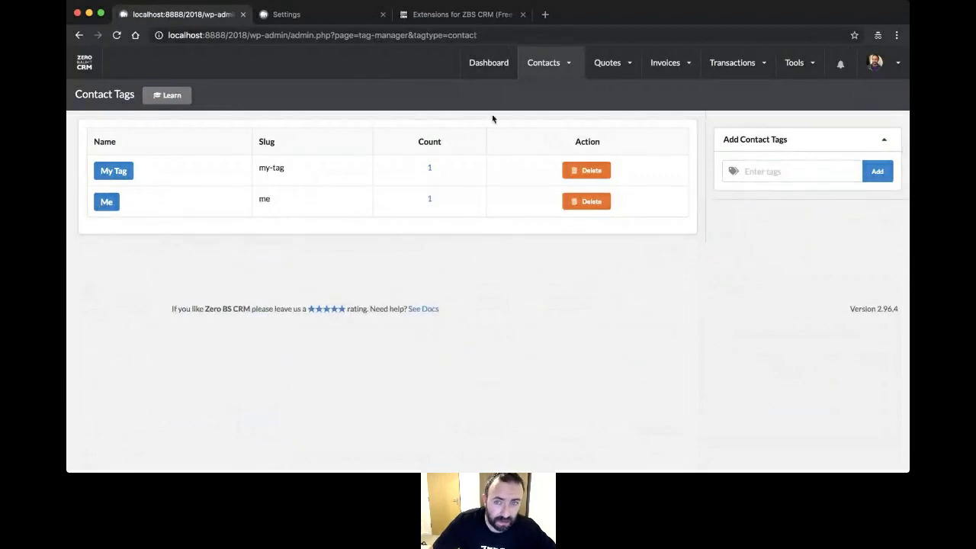
mouse_move(533, 77)
click(550, 112)
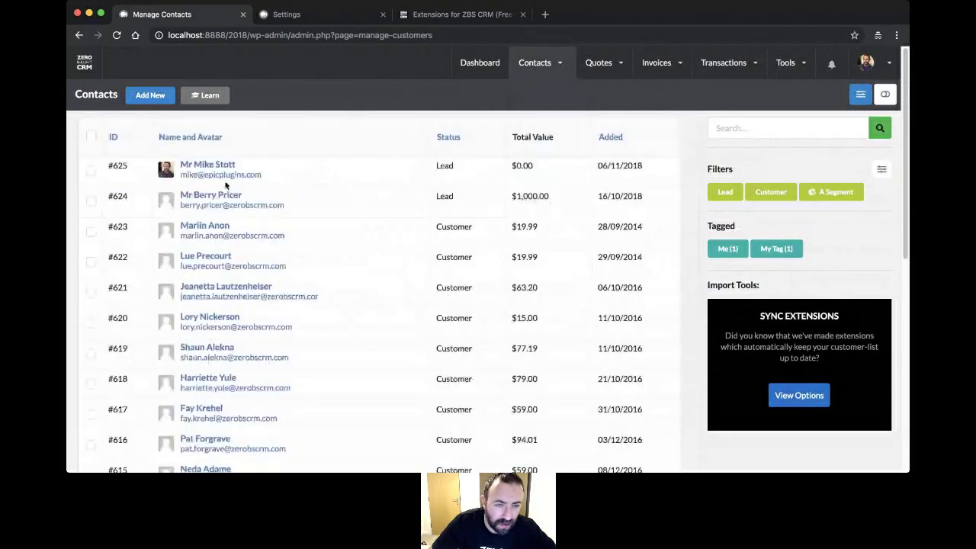
- Tag lead #625 with the Me tag, save it, and return to the full contacts list
click(209, 166)
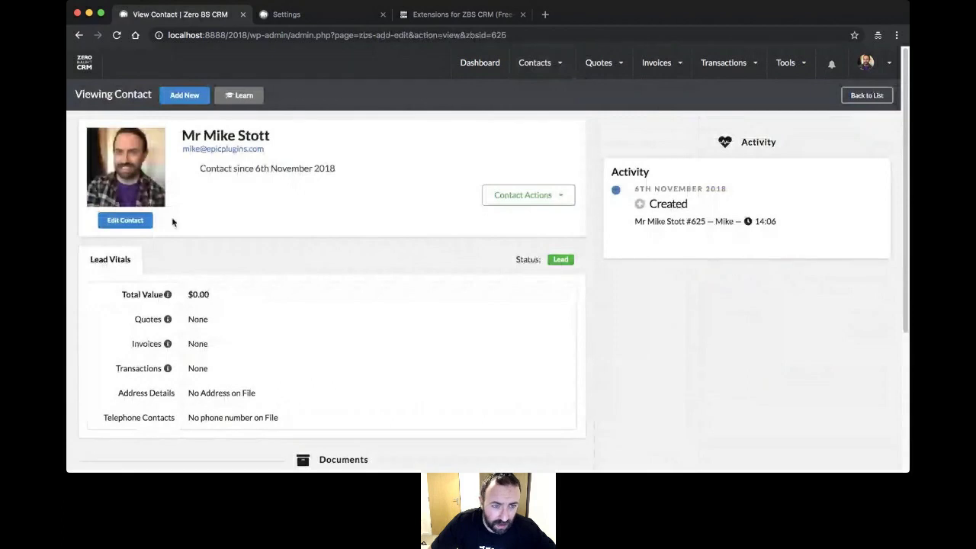
click(125, 220)
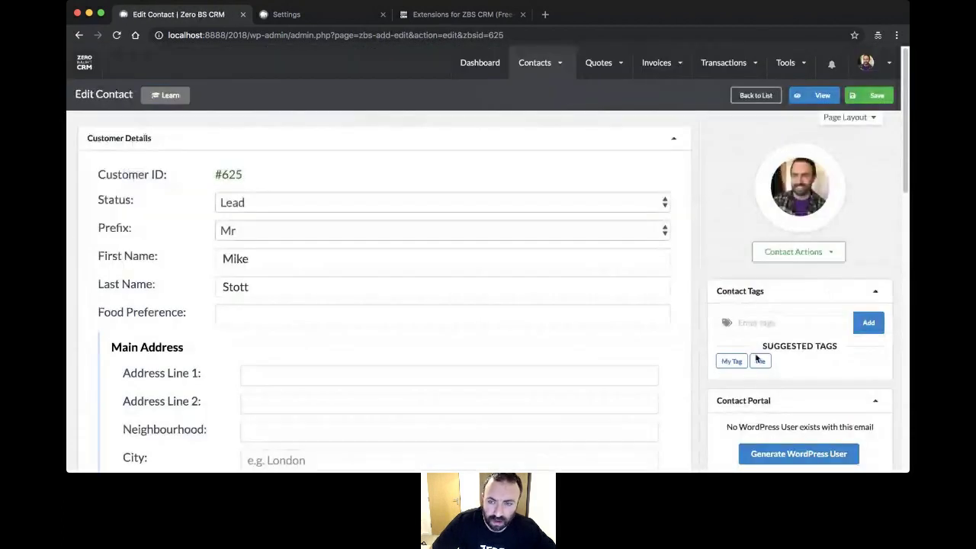
click(760, 360)
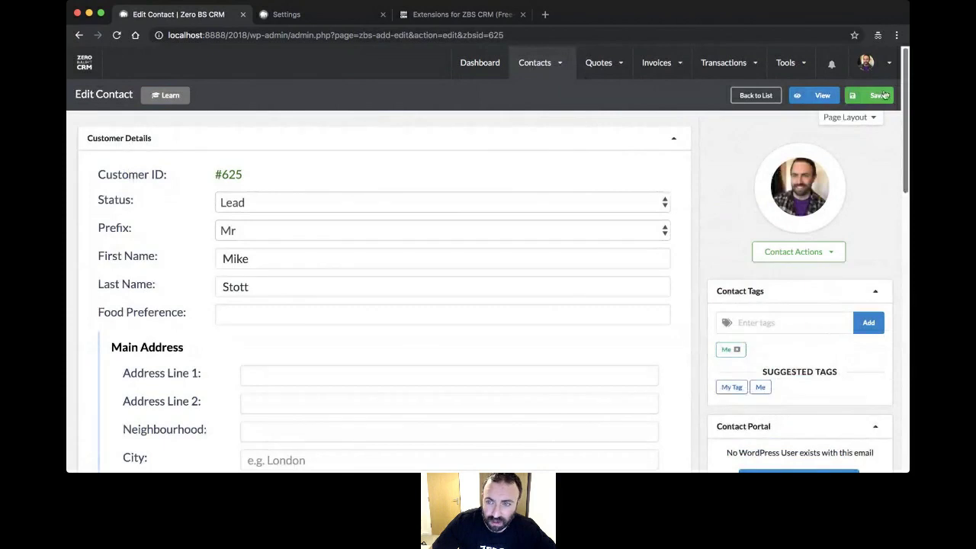
click(876, 96)
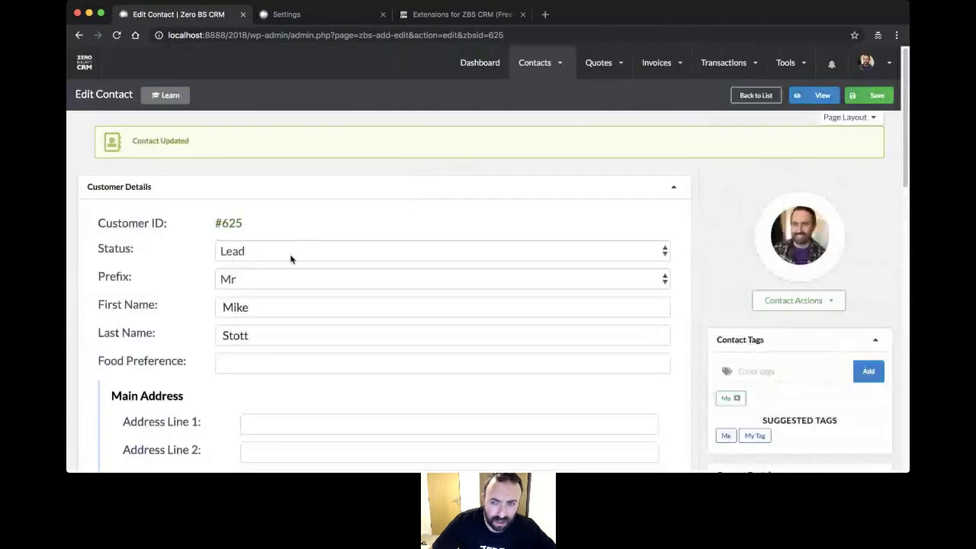
mouse_move(536, 85)
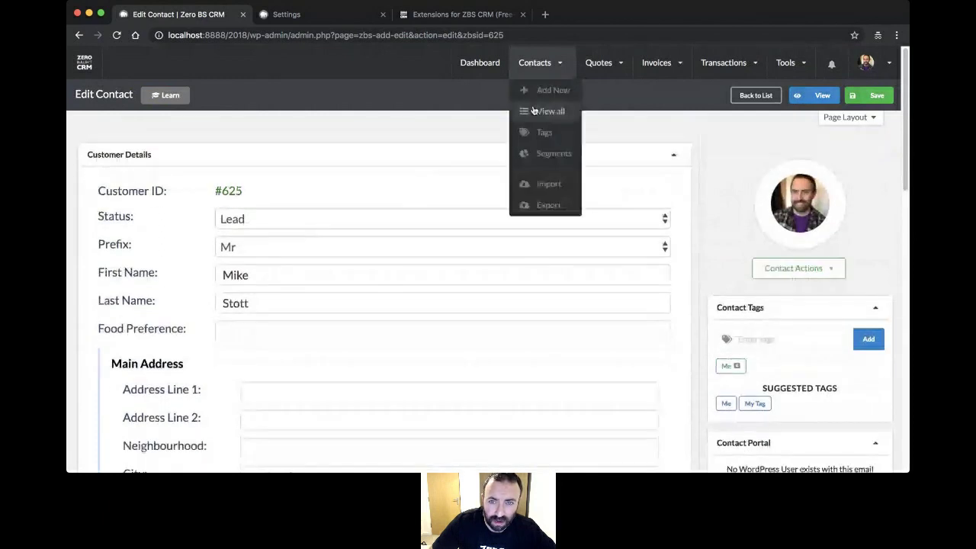
click(535, 111)
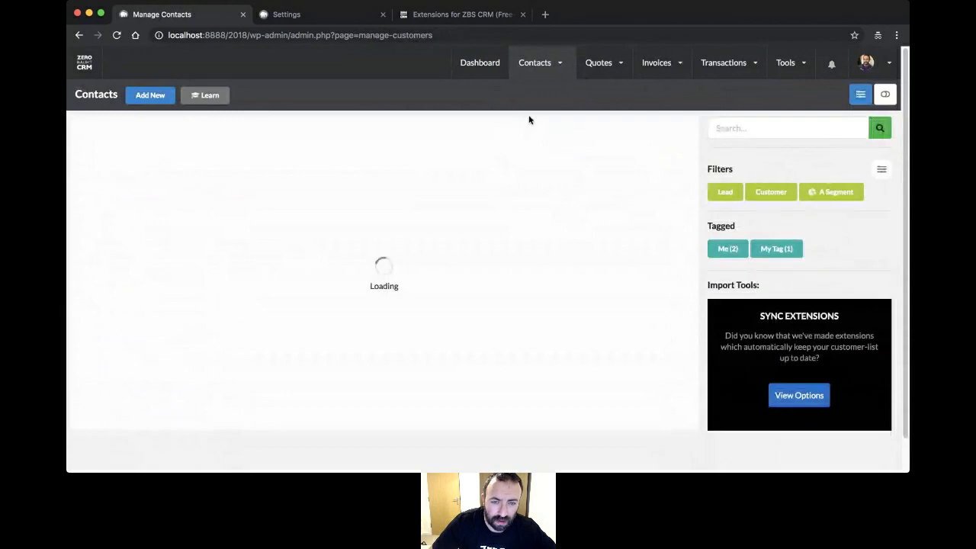
- Filter the contacts by the Me tag (#625 and #624), then reload the full unfiltered list
click(728, 252)
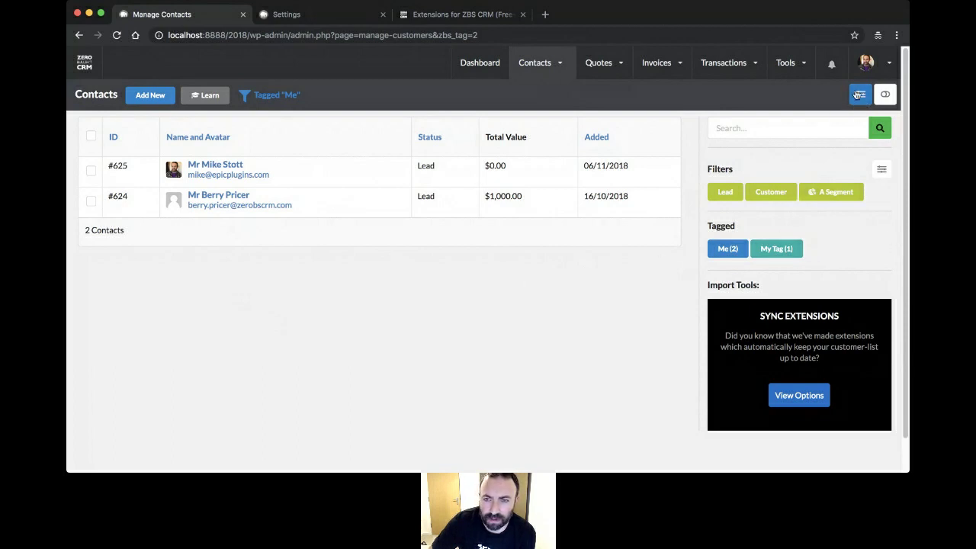
mouse_move(549, 75)
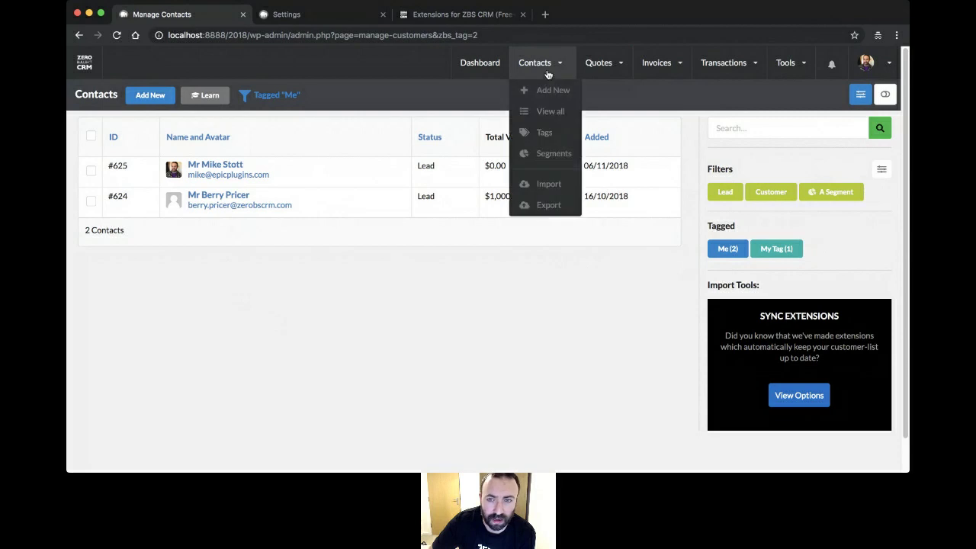
click(550, 112)
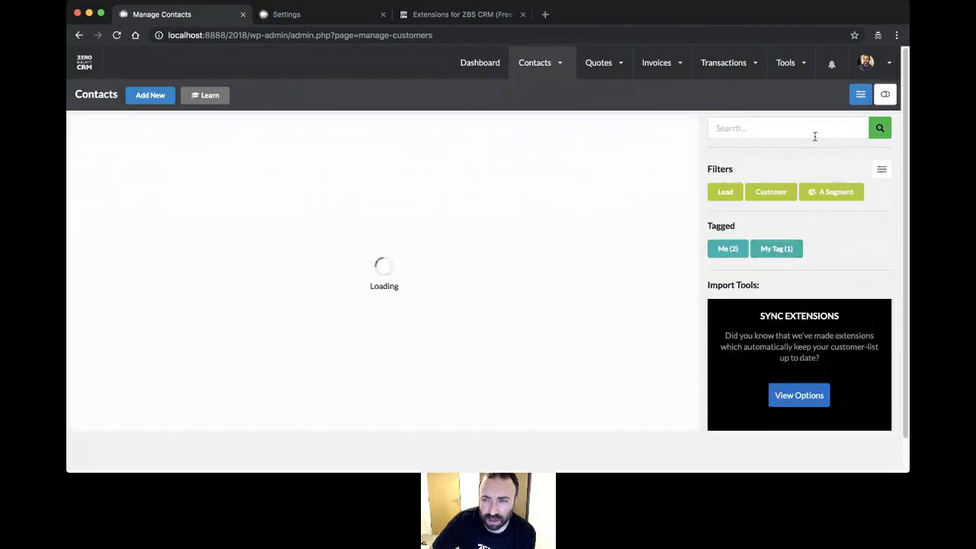
- Add the Tagged field from Extra Fields to the contact list columns and save the options
click(860, 95)
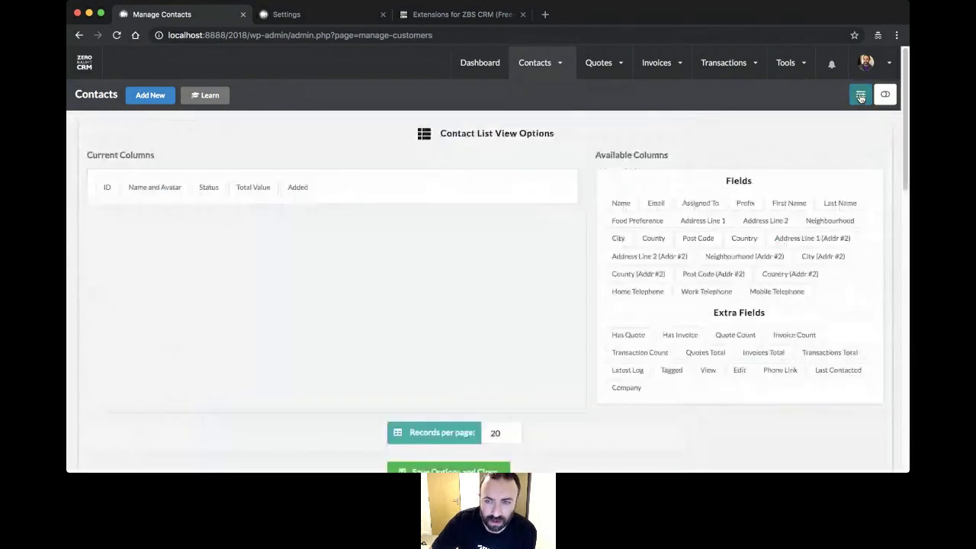
scroll(525, 155, down, 1)
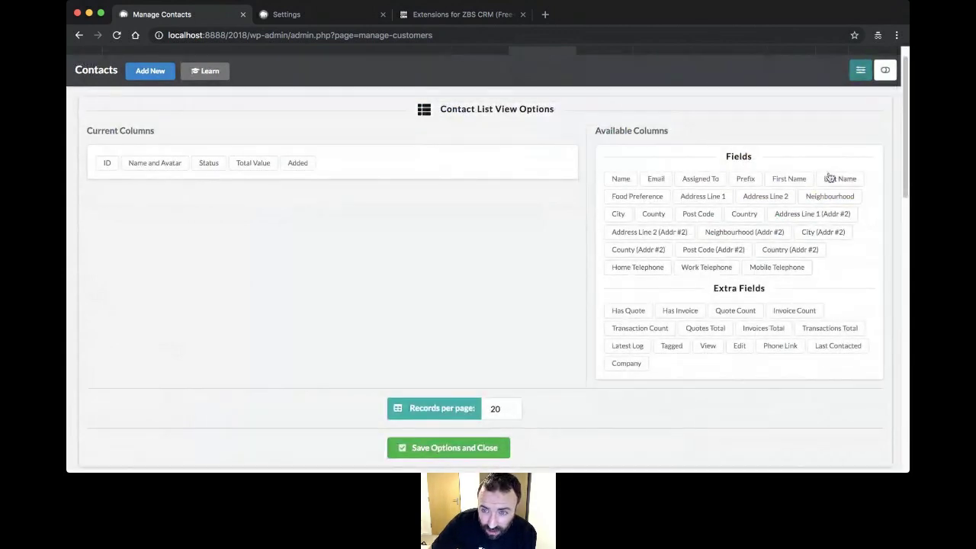
drag(672, 346, 360, 166)
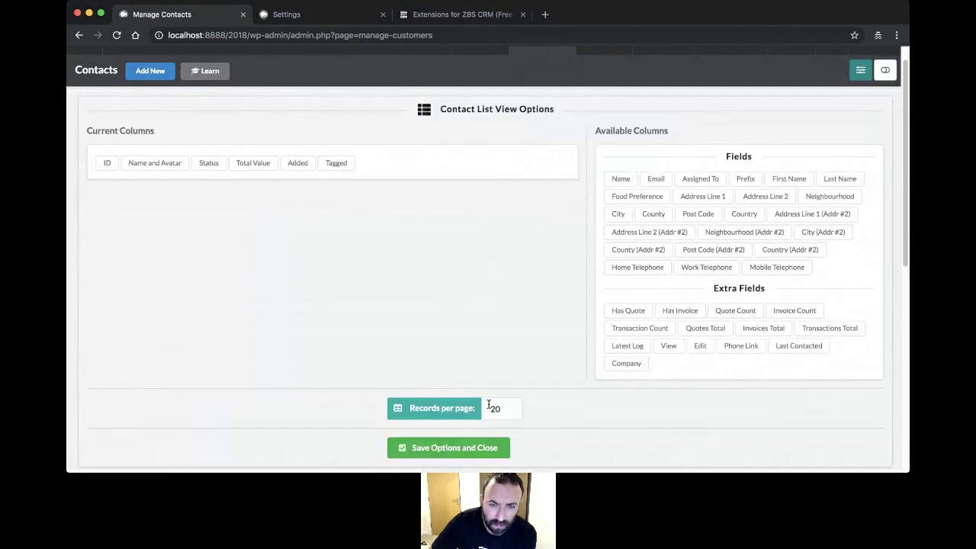
scroll(563, 344, down, 2)
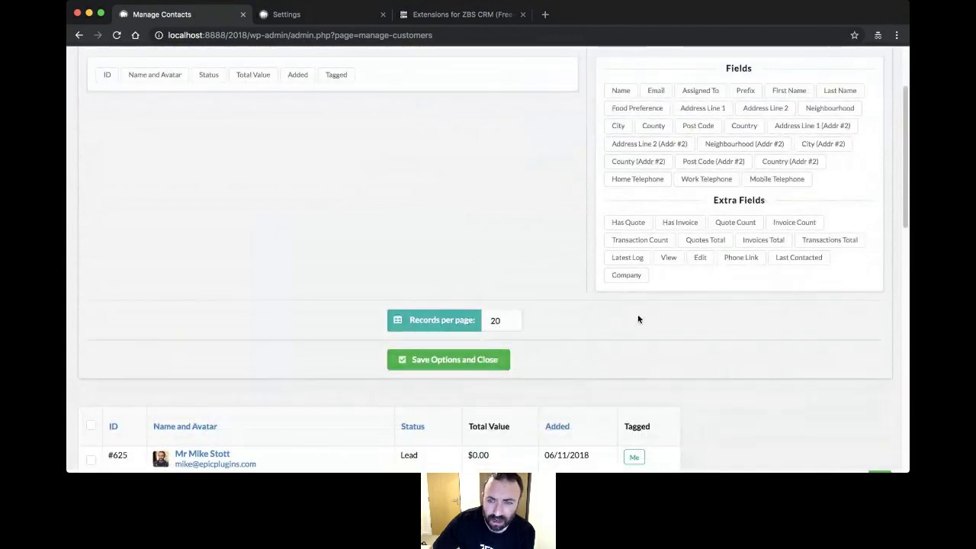
scroll(639, 319, up, 2)
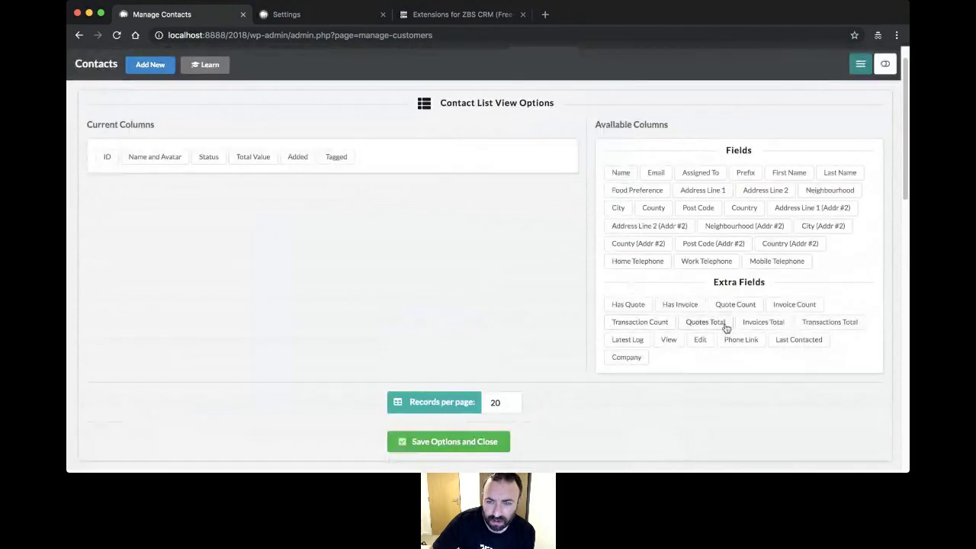
click(457, 443)
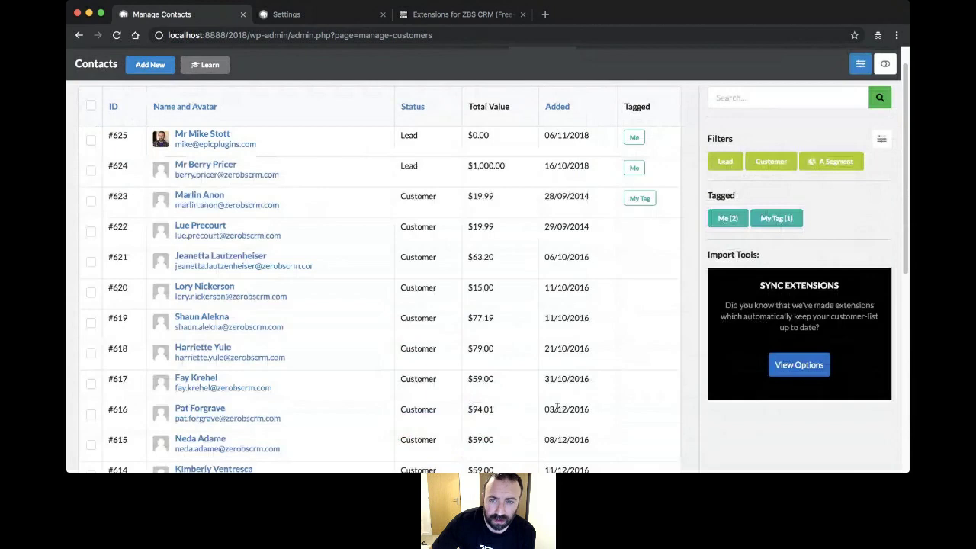
scroll(481, 221, down, 1)
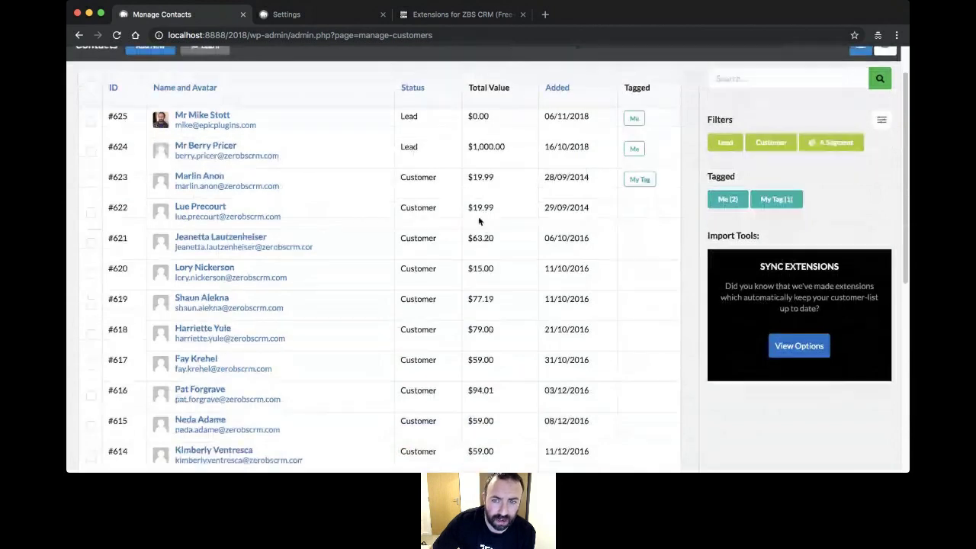
scroll(478, 220, up, 2)
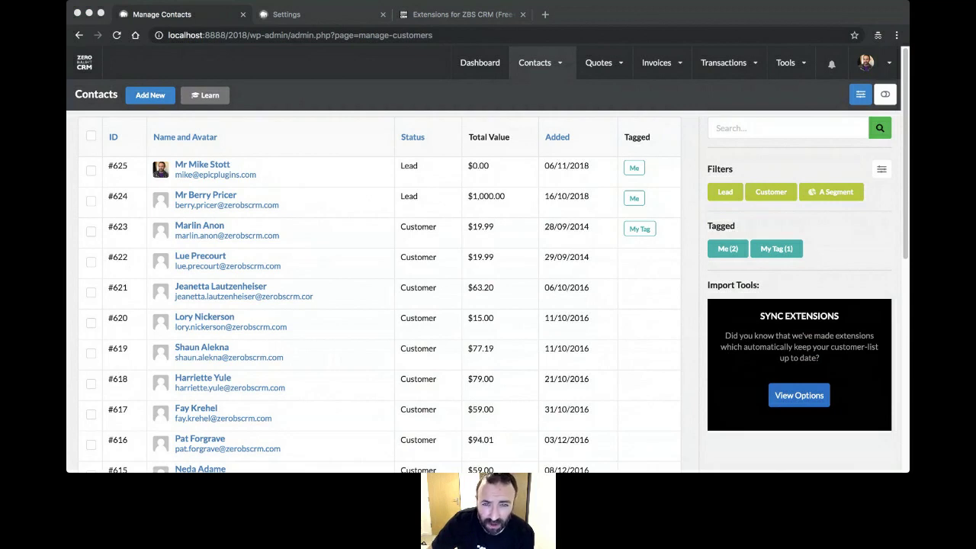
- On the contact Export page, limit the list to the two Me-tagged contacts and toggle select-all on and off
click(559, 285)
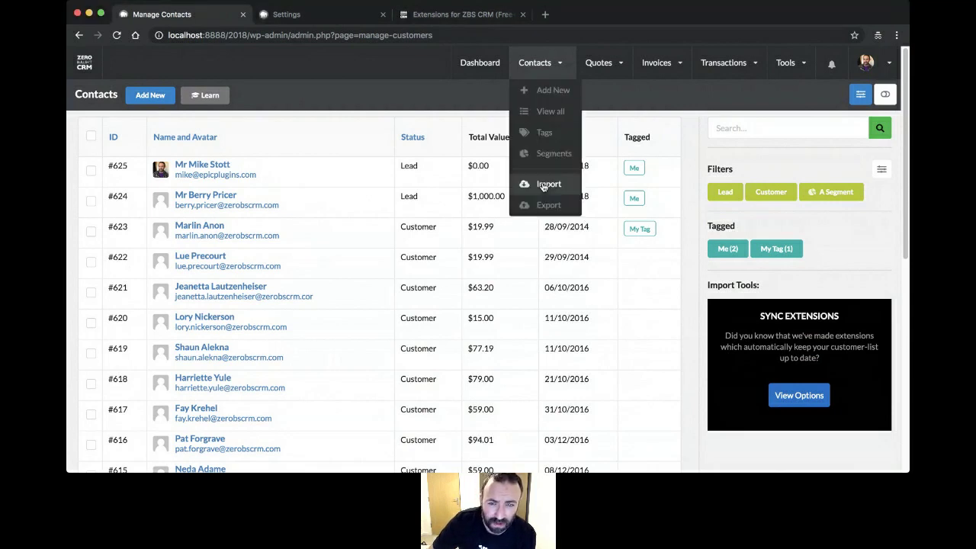
mouse_move(534, 73)
click(547, 207)
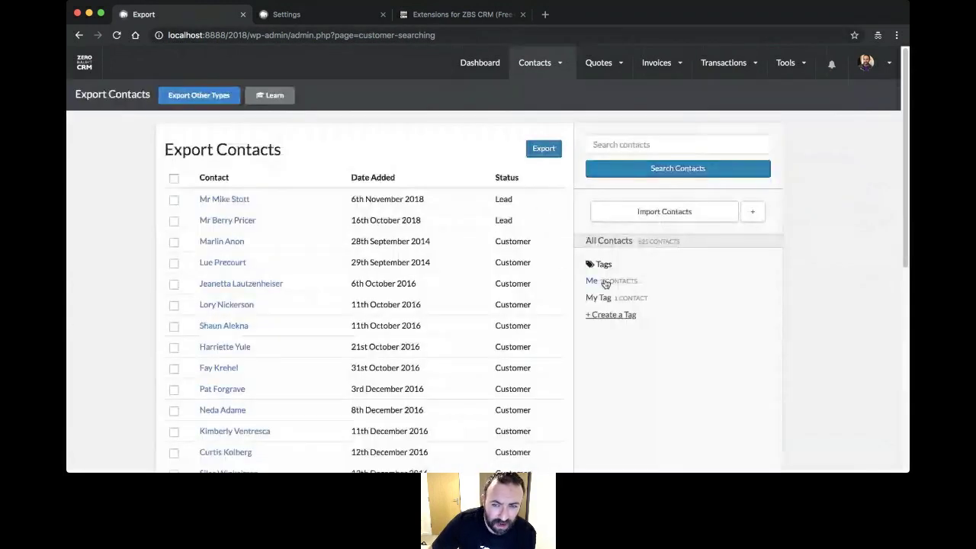
click(630, 284)
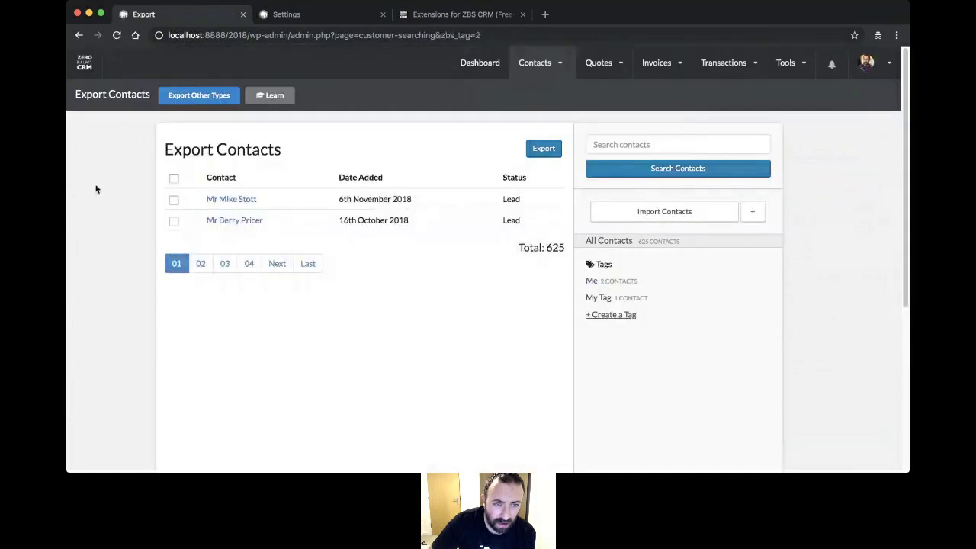
click(174, 179)
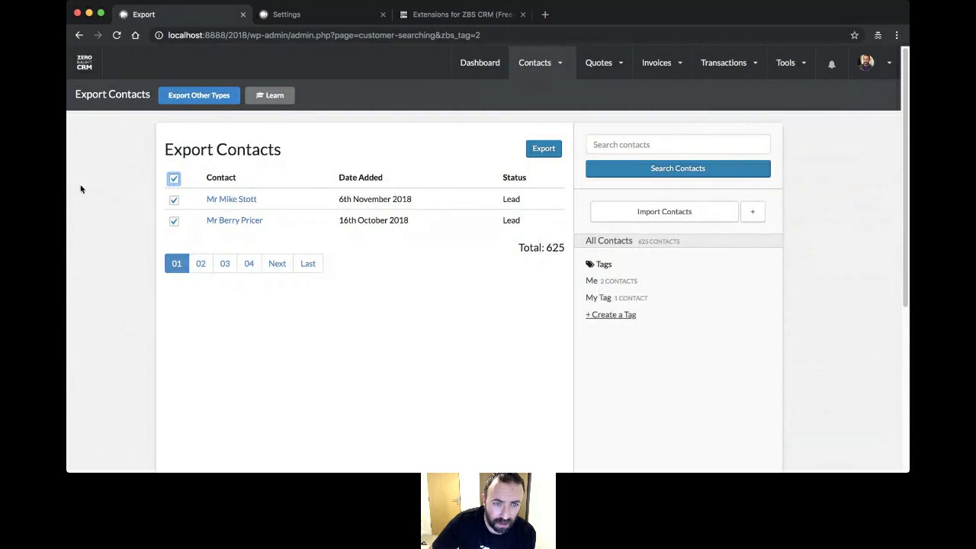
click(176, 180)
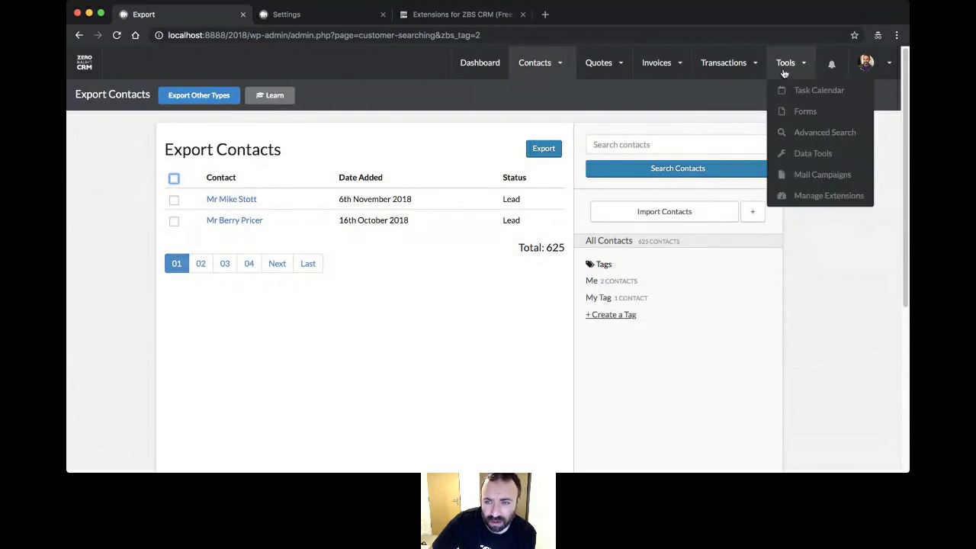
- Go to Tools > Data Tools
mouse_move(889, 66)
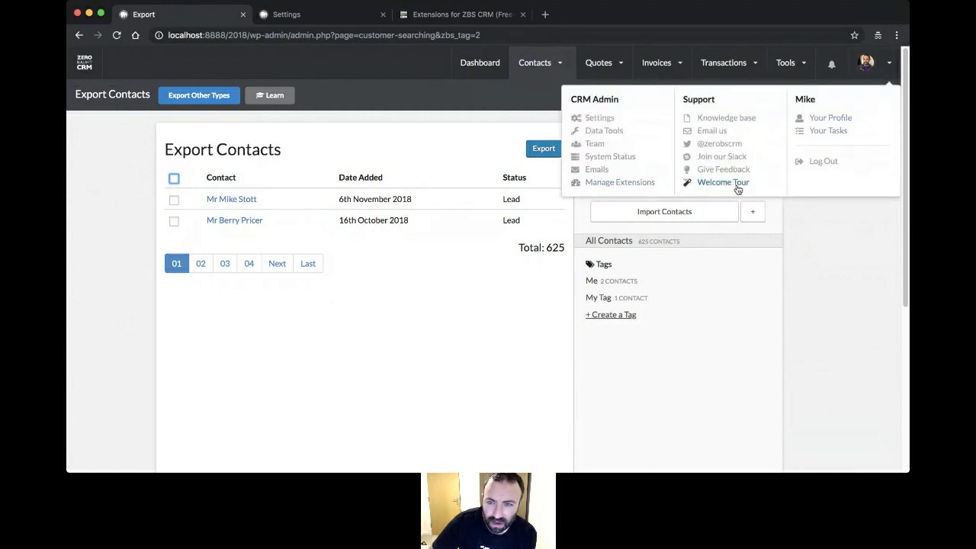
mouse_move(793, 72)
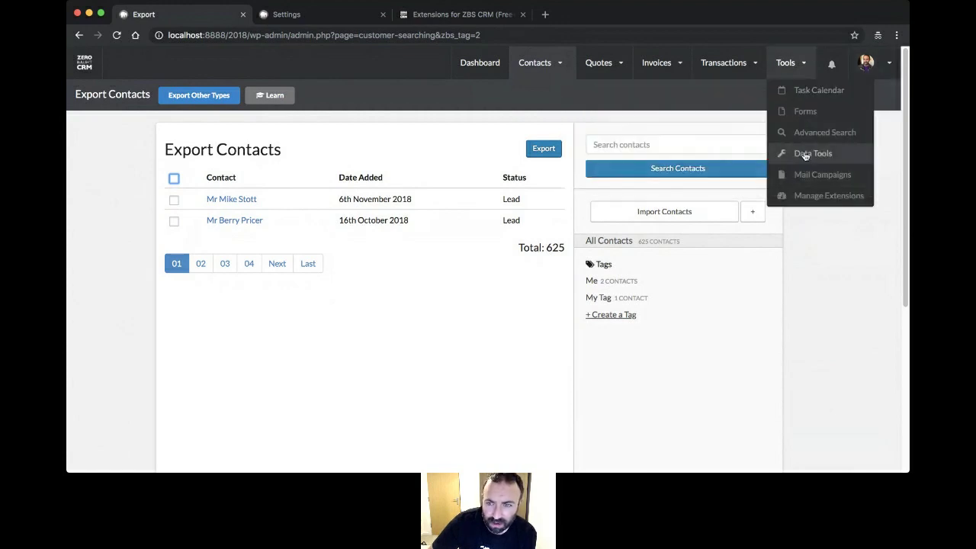
click(806, 155)
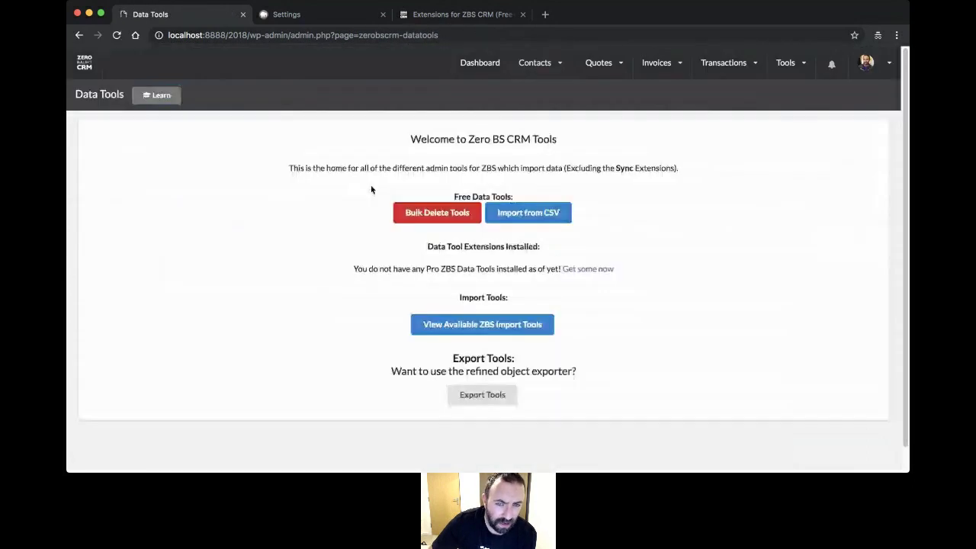
- Open contact Export Tools for all 625 contacts and tick First Name and Last Name, also toggling Email
click(479, 397)
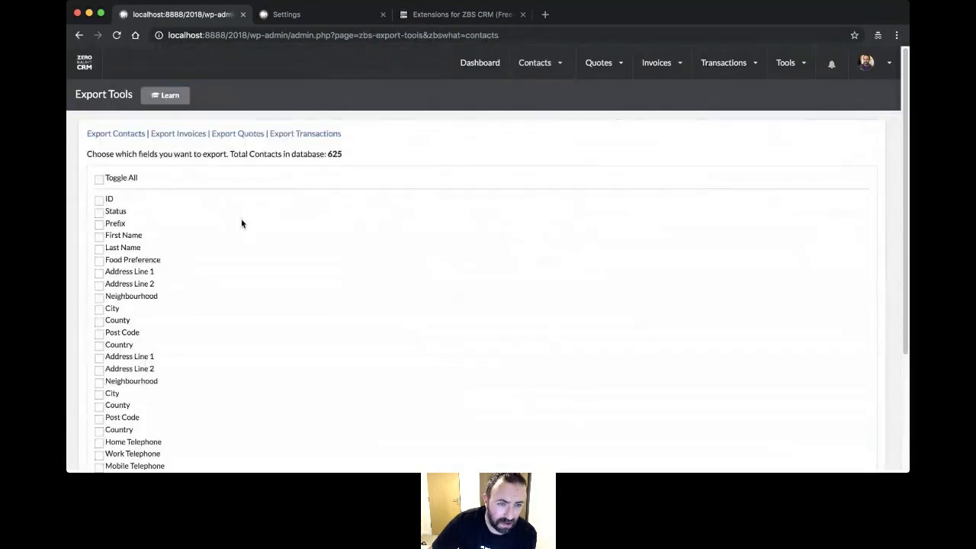
scroll(241, 219, down, 1)
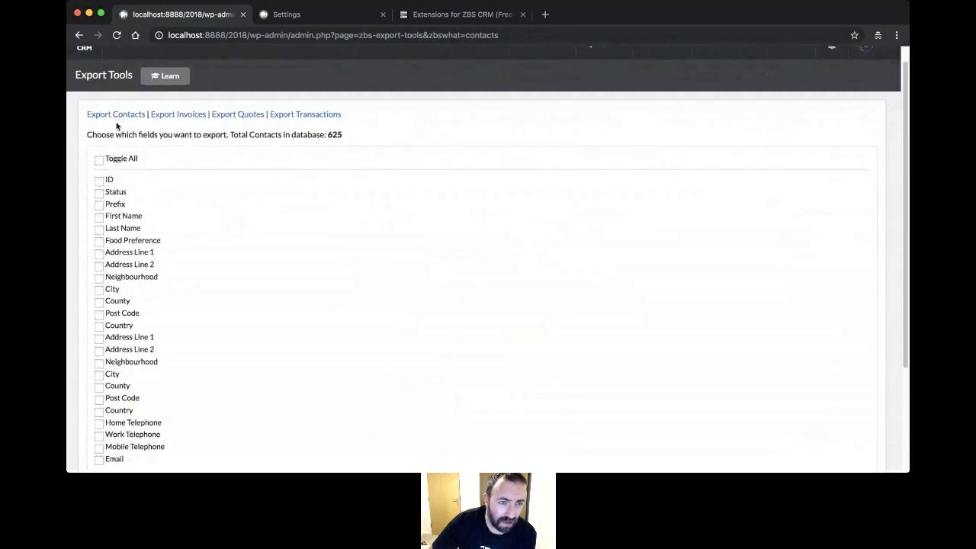
scroll(213, 191, down, 1)
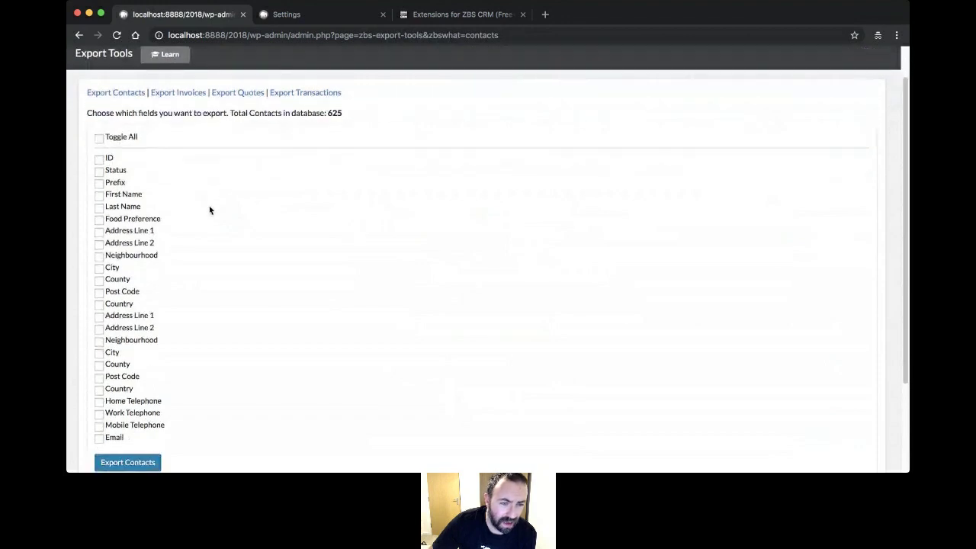
click(99, 195)
click(98, 208)
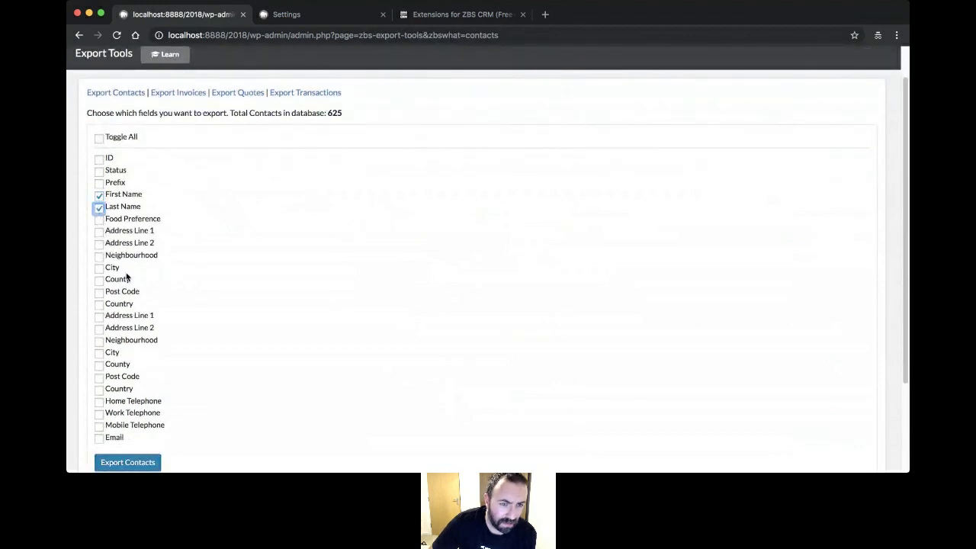
click(98, 439)
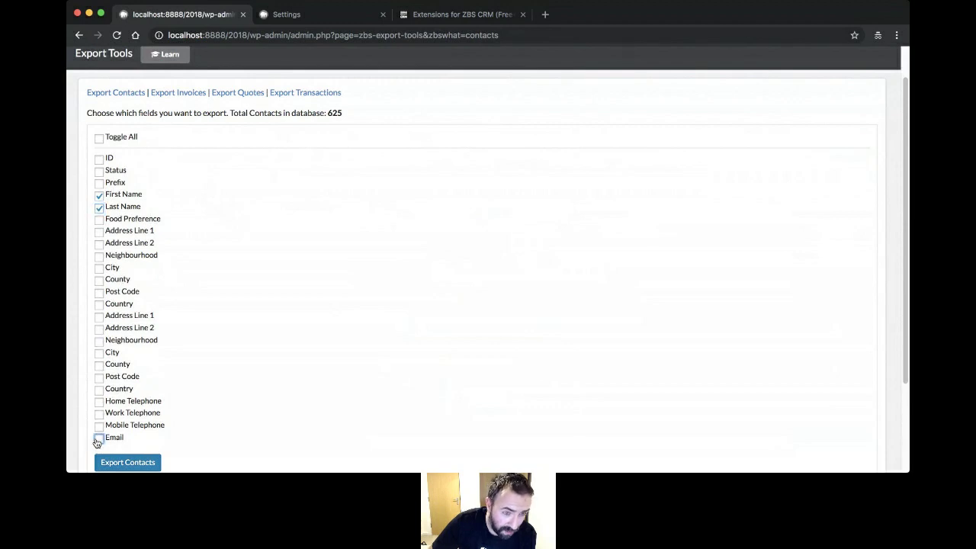
scroll(224, 255, down, 1)
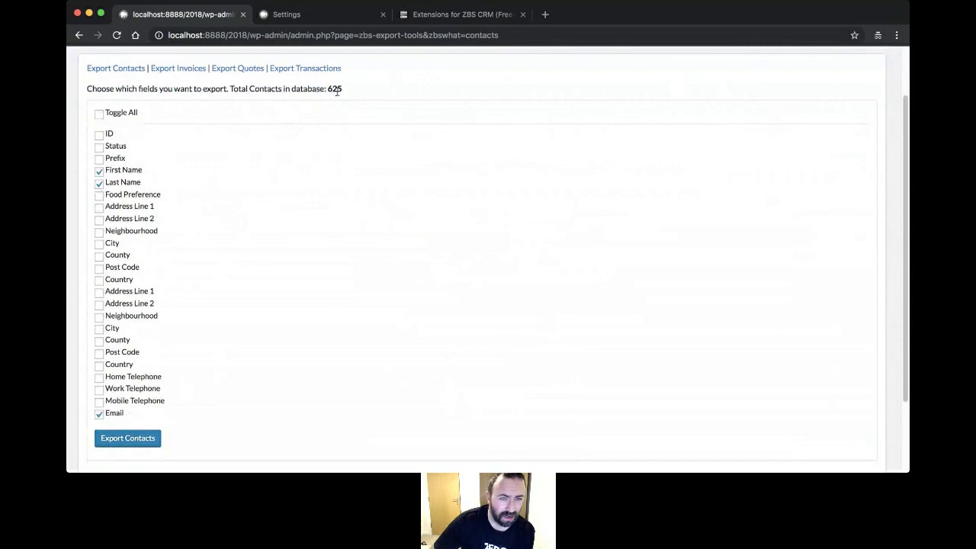
scroll(318, 234, down, 1)
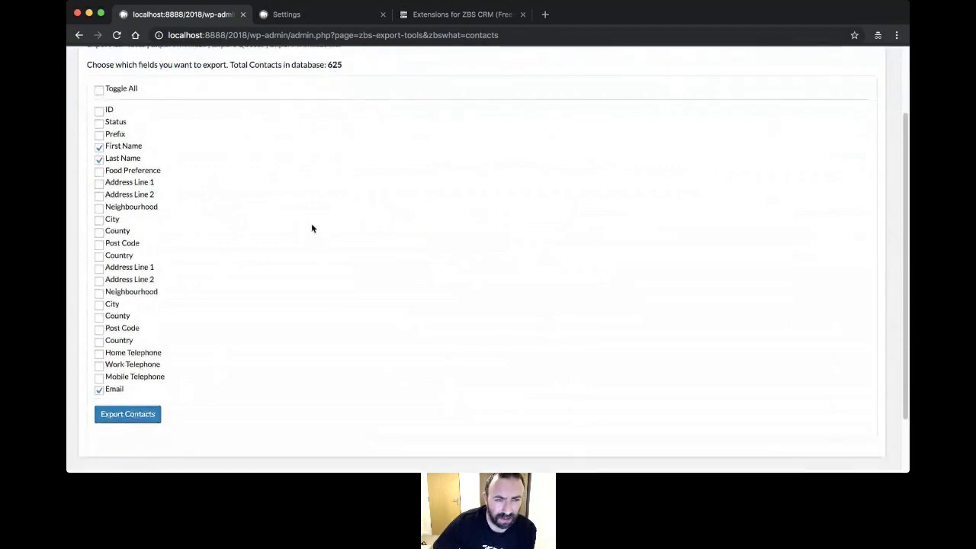
scroll(285, 229, up, 4)
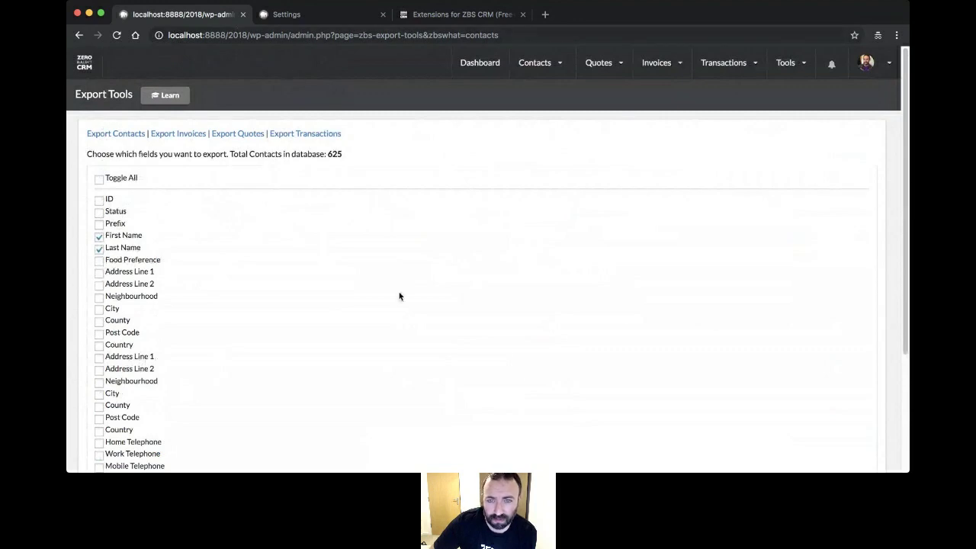
mouse_move(535, 71)
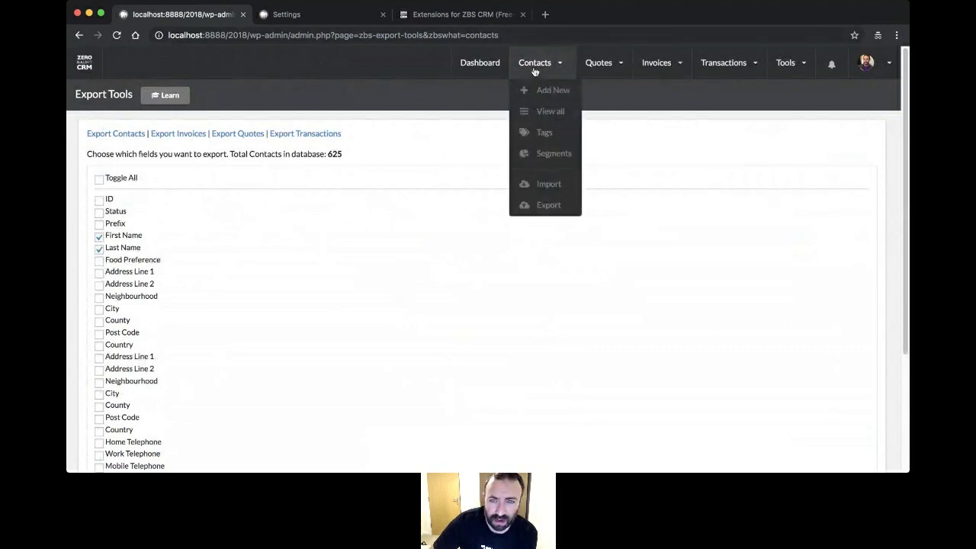
- Open all contacts and mark contacts #624, #623 and #622 for a bulk action
click(550, 118)
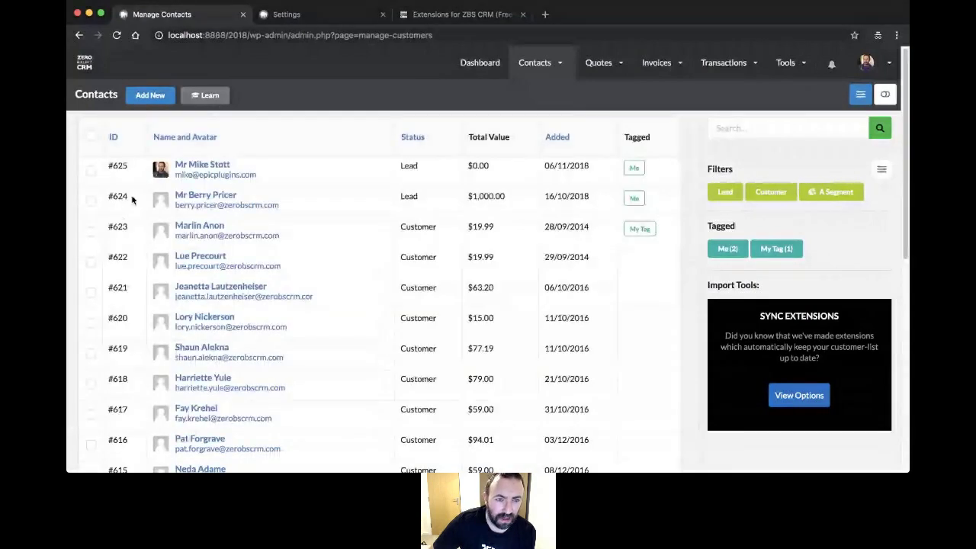
scroll(204, 232, down, 3)
scroll(205, 233, up, 3)
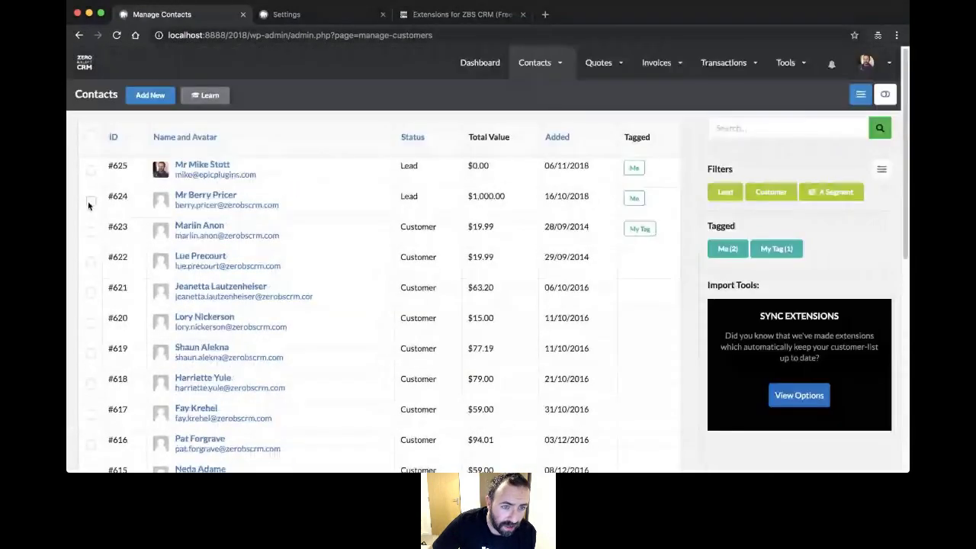
click(90, 199)
click(91, 230)
click(91, 261)
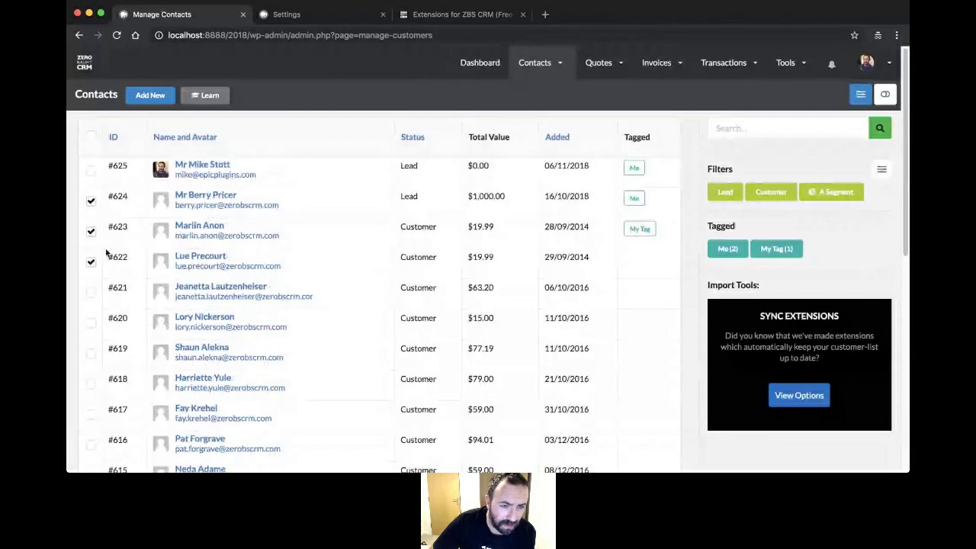
- Start a Delete Contact(s) bulk action on the three, cancel it, and return to the dashboard
scroll(162, 386, down, 10)
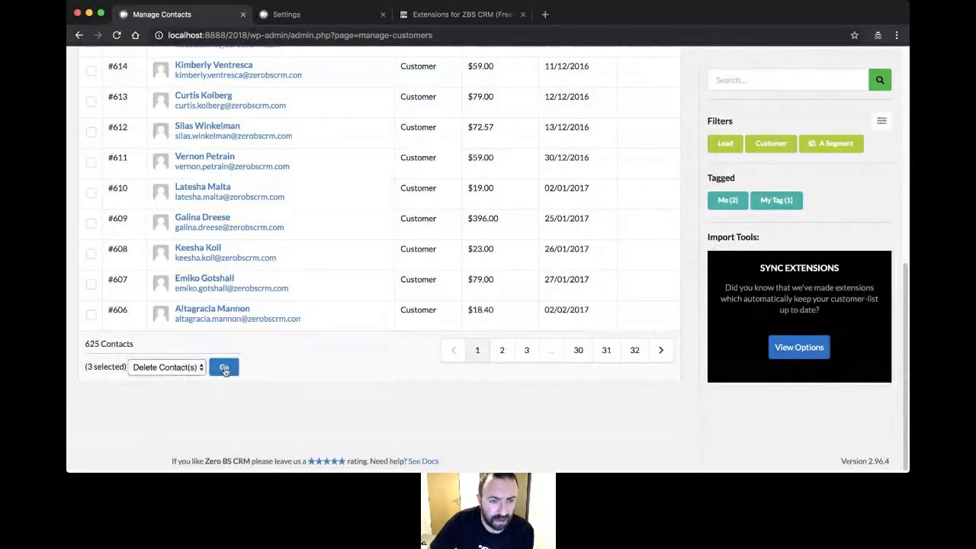
click(224, 367)
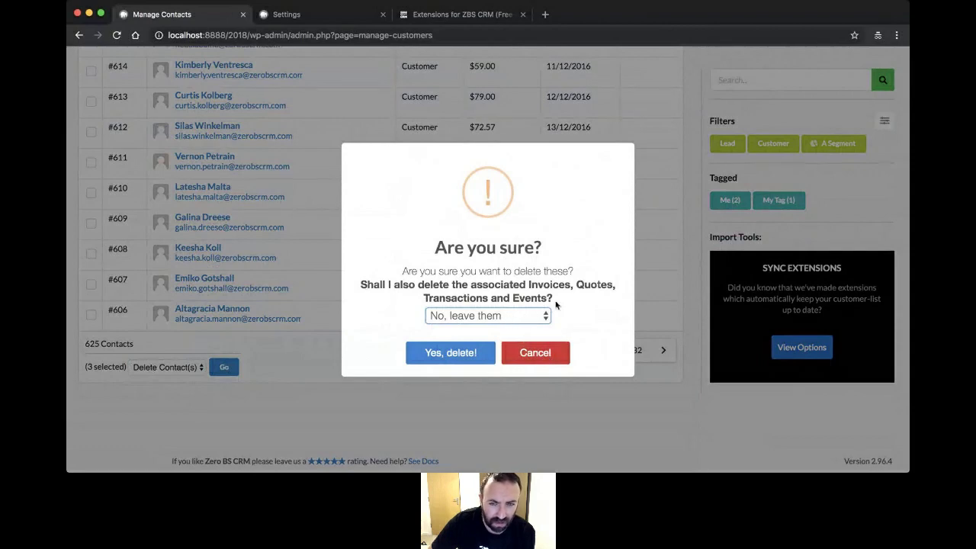
click(545, 357)
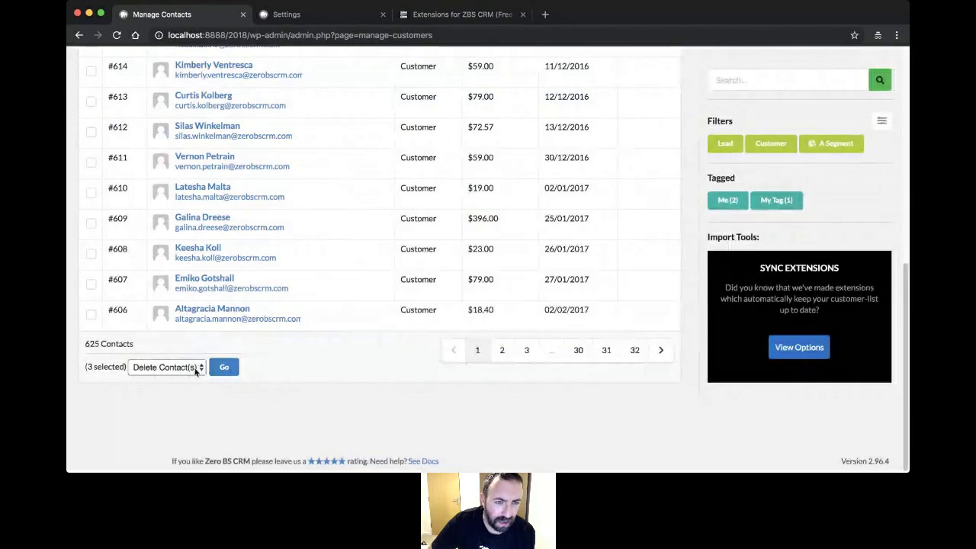
scroll(211, 194, up, 3)
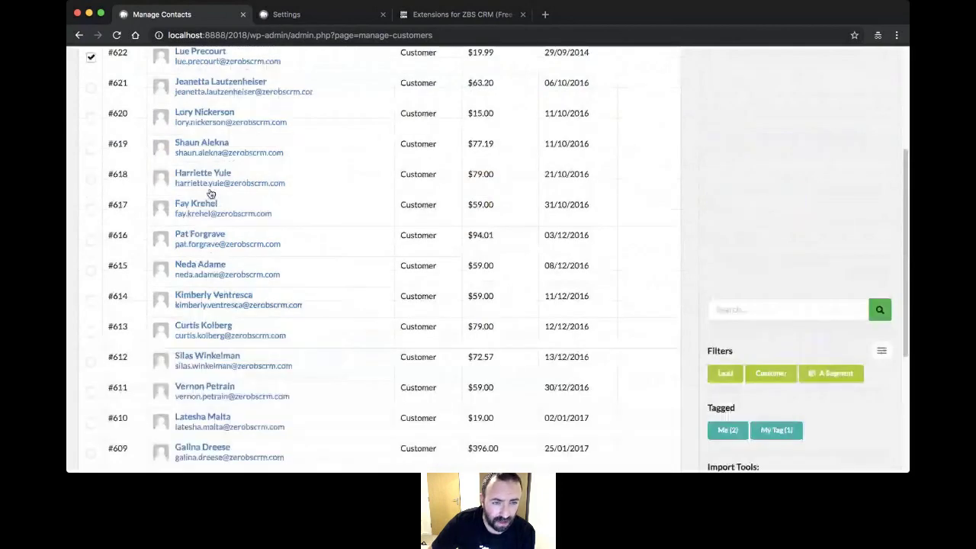
scroll(211, 194, down, 3)
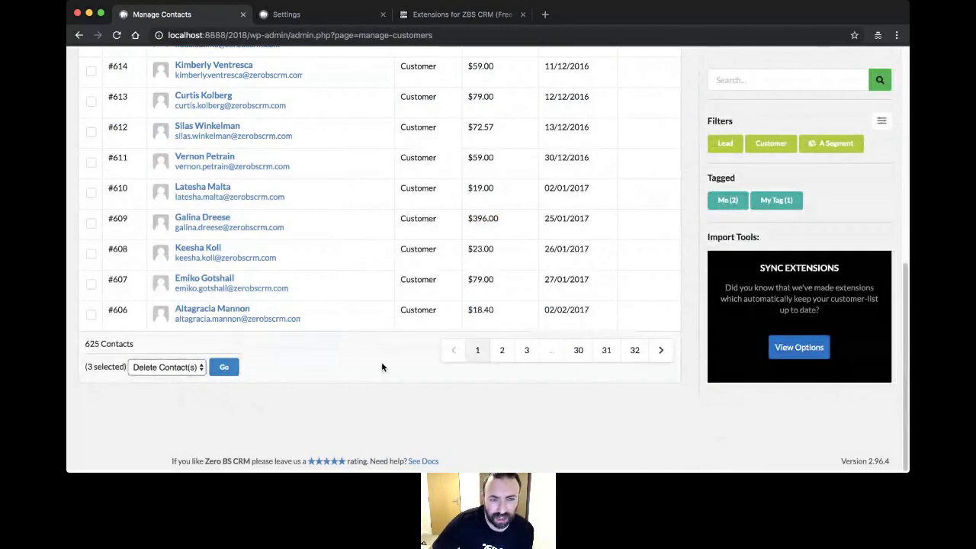
scroll(382, 368, up, 3)
scroll(377, 370, up, 2)
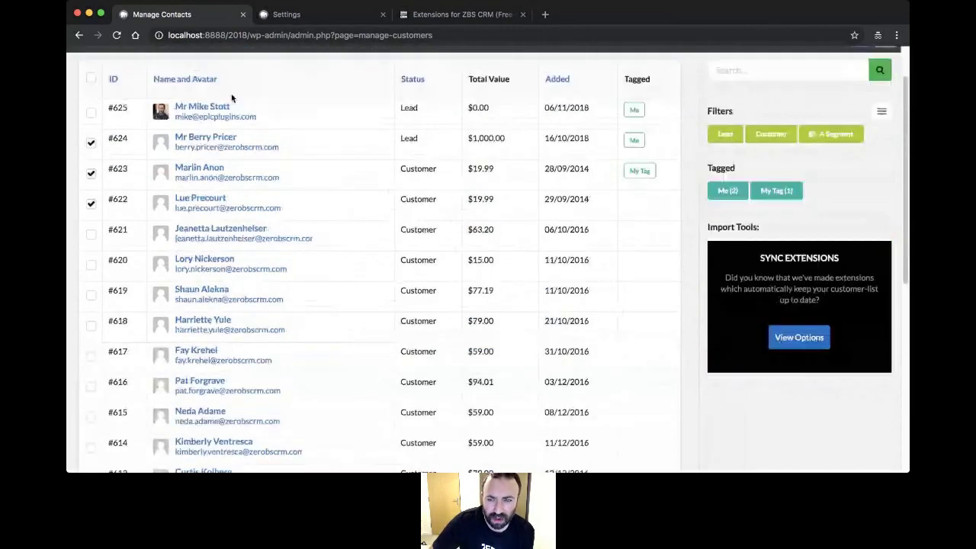
scroll(233, 98, up, 1)
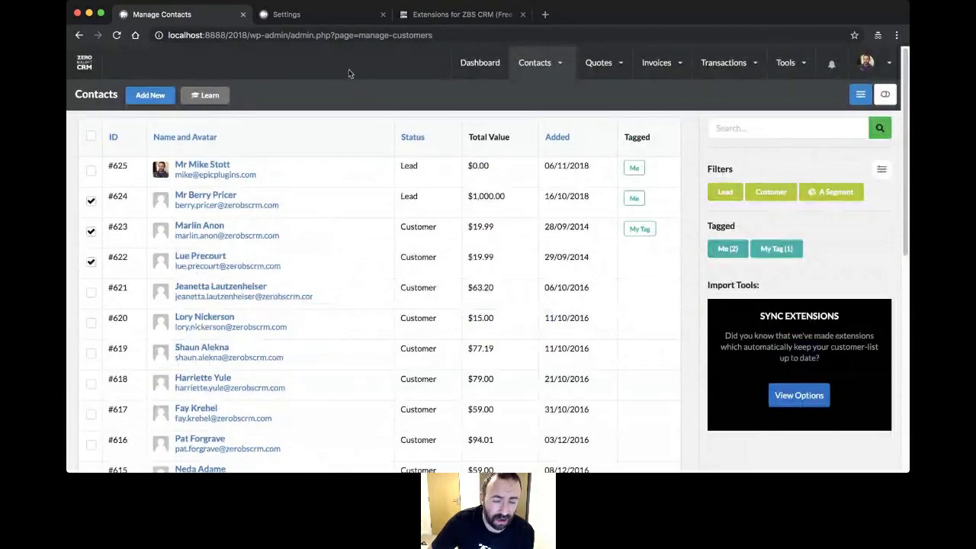
scroll(196, 218, down, 7)
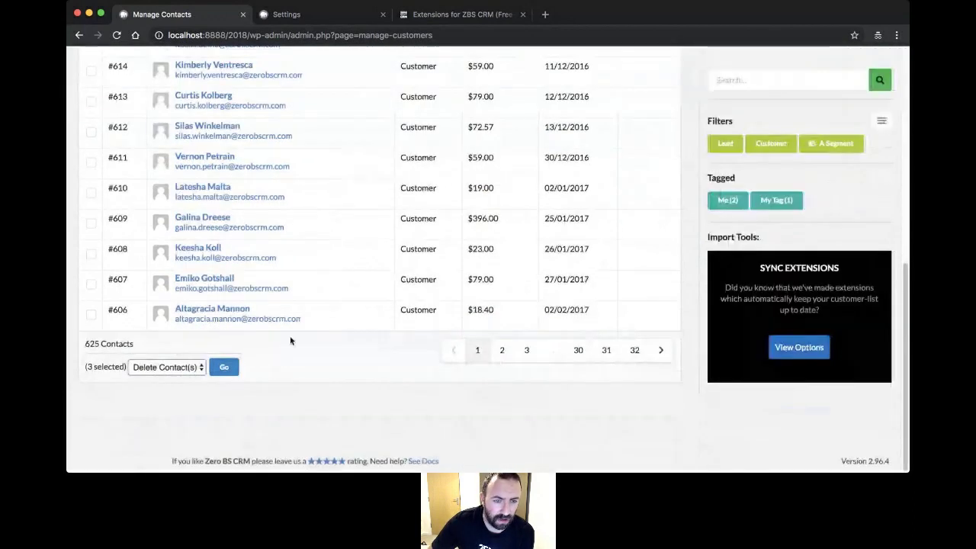
scroll(414, 322, up, 8)
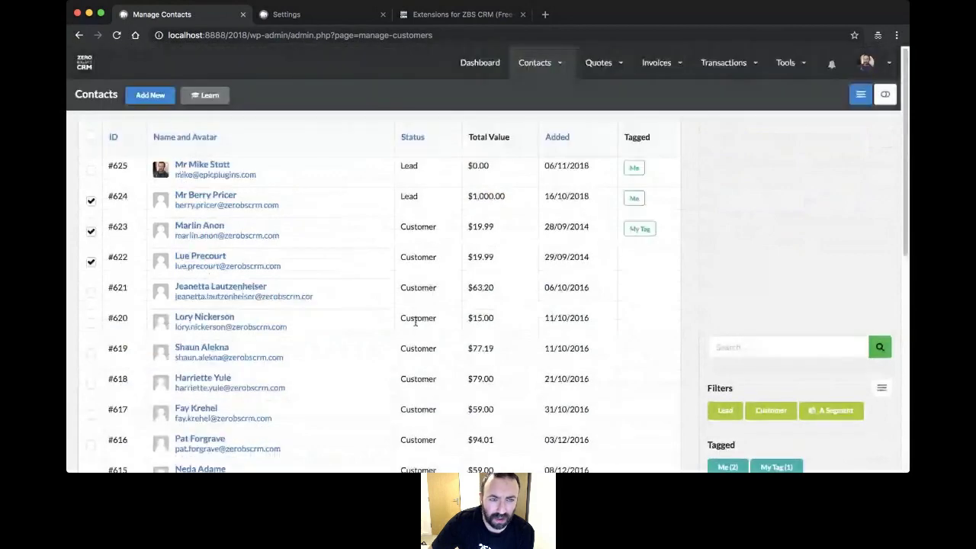
scroll(414, 322, down, 8)
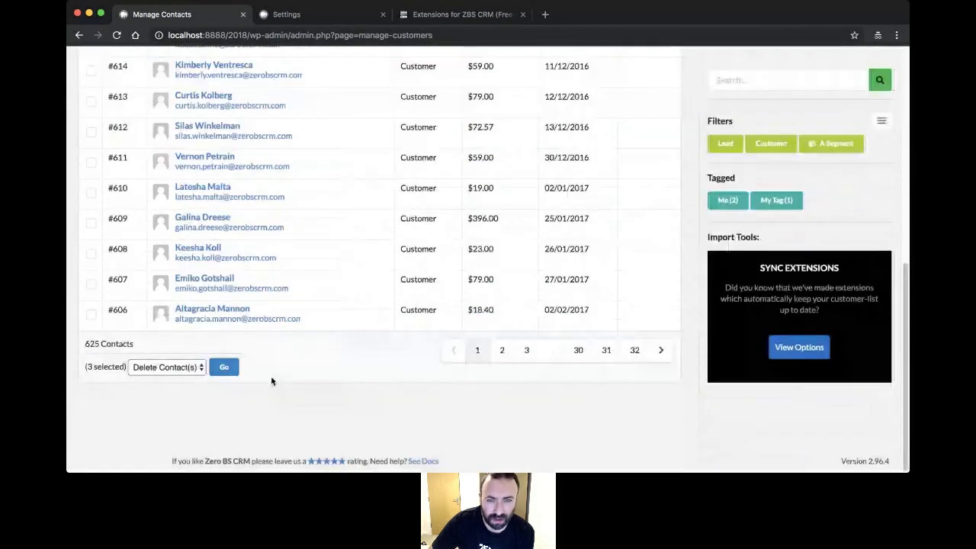
scroll(387, 411, up, 8)
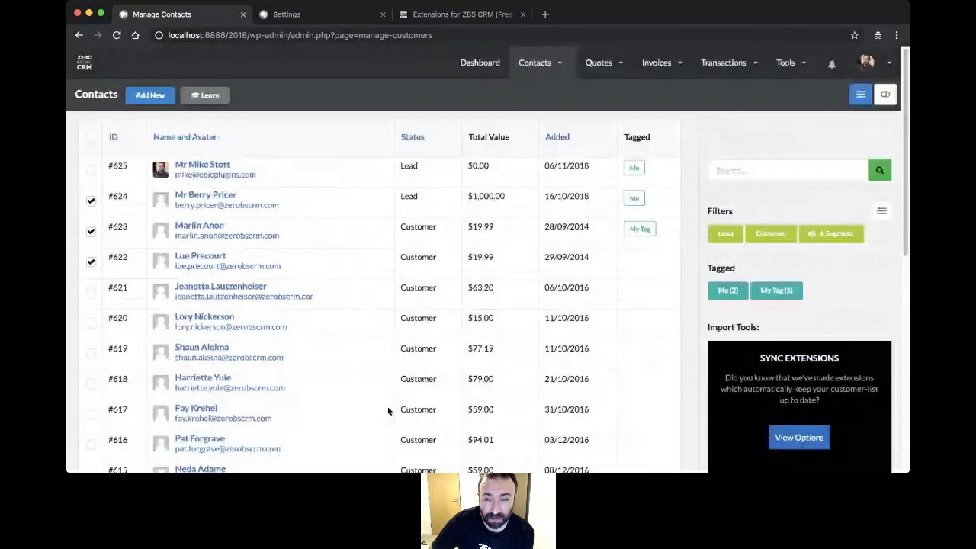
click(492, 66)
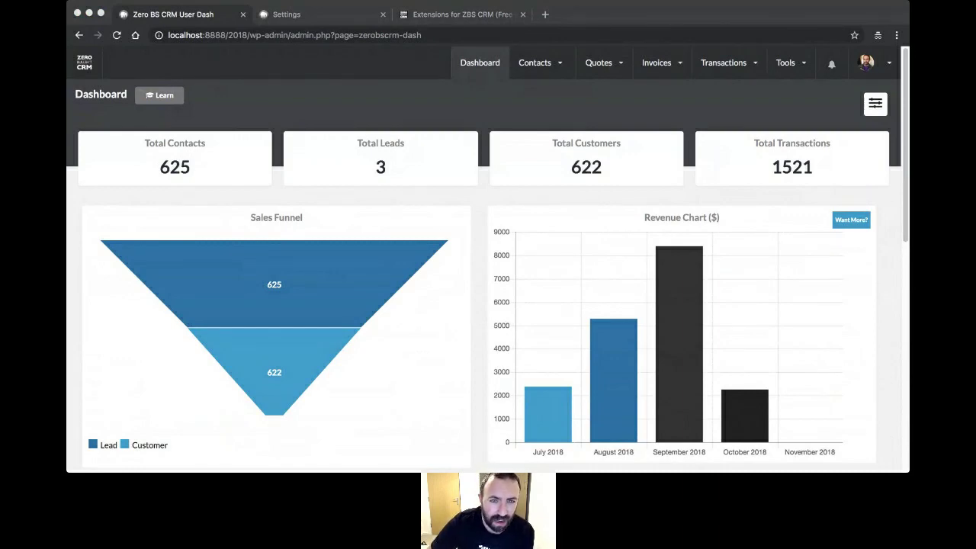
- Open Contacts > Segments to show the Segment List containing A Segment
click(328, 231)
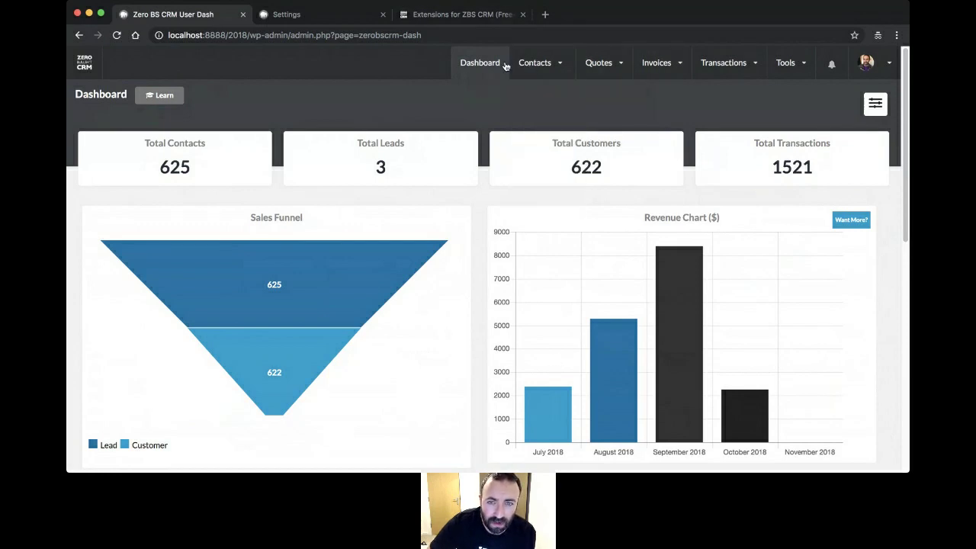
mouse_move(552, 57)
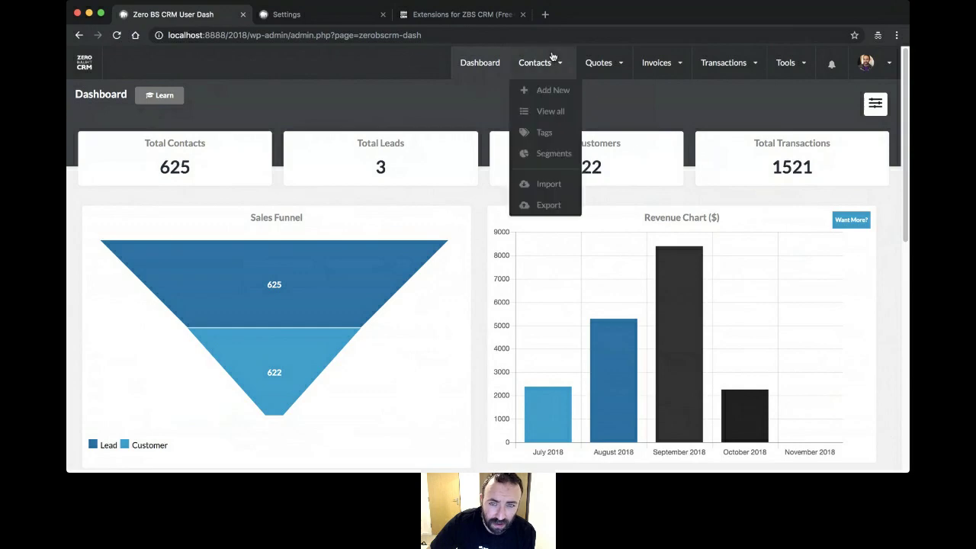
click(549, 157)
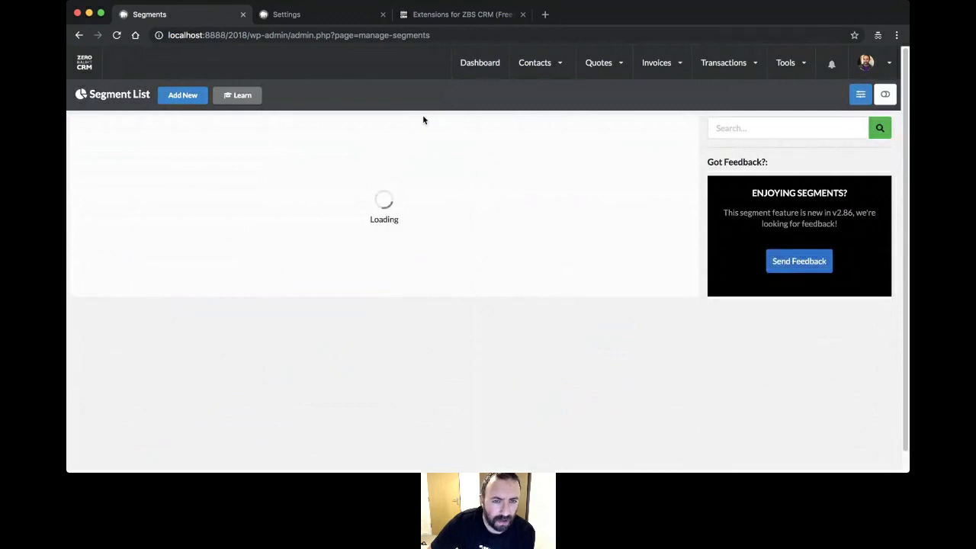
- Start a new segment named 'Customer who are ME'
click(189, 102)
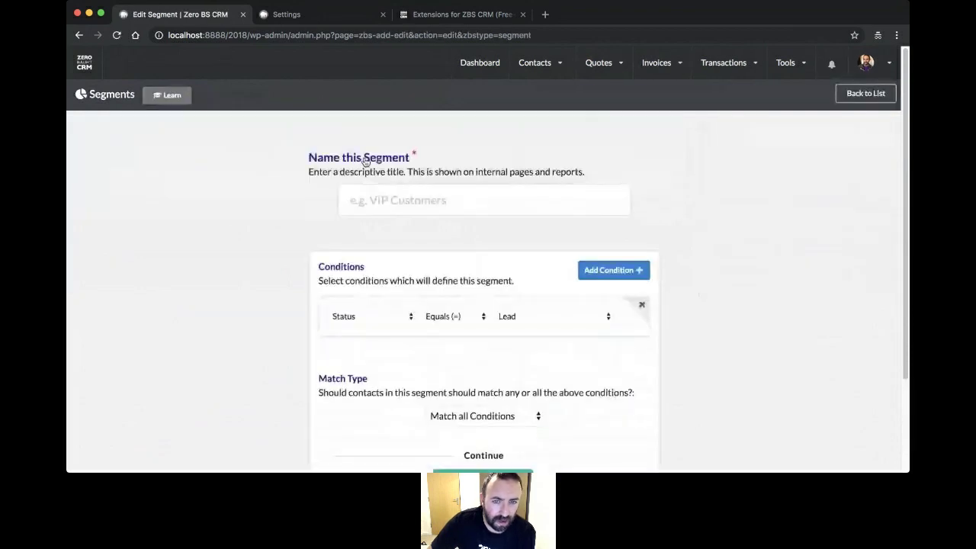
click(421, 200)
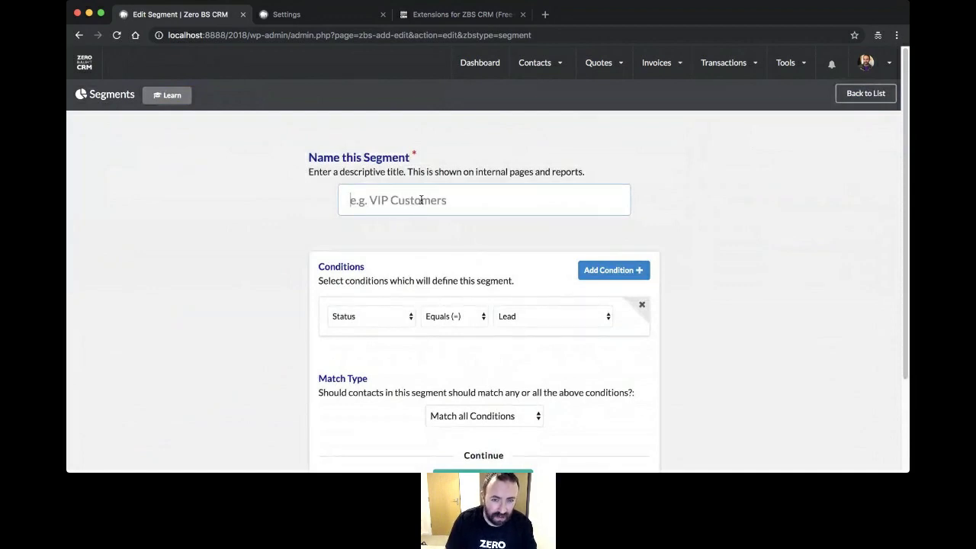
text(C)
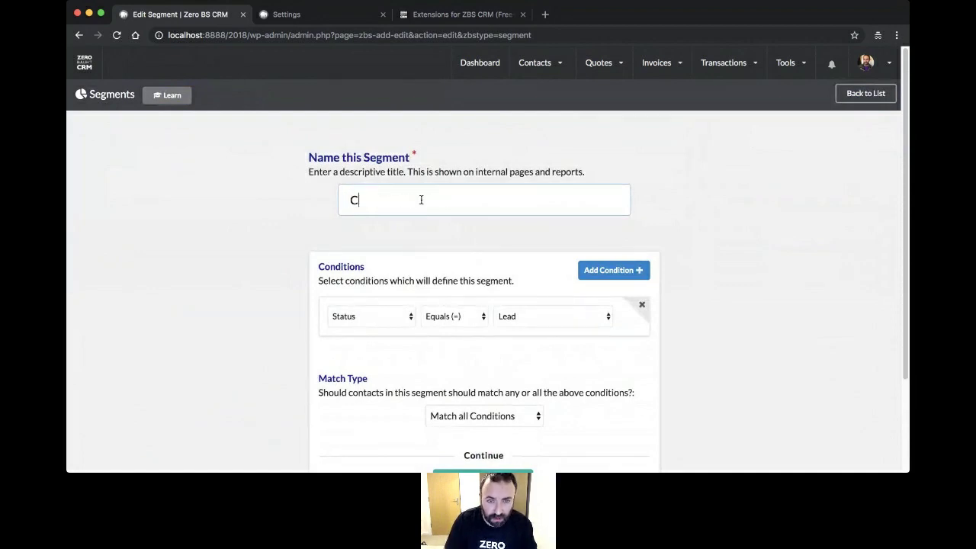
text(ustomer who are ME wi)
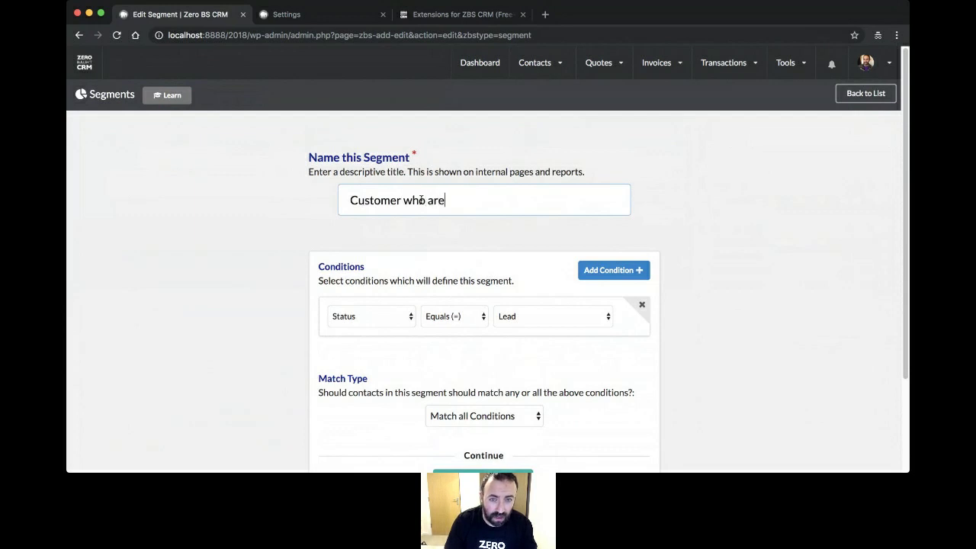
key(BackSpace)
key(BackSpace)
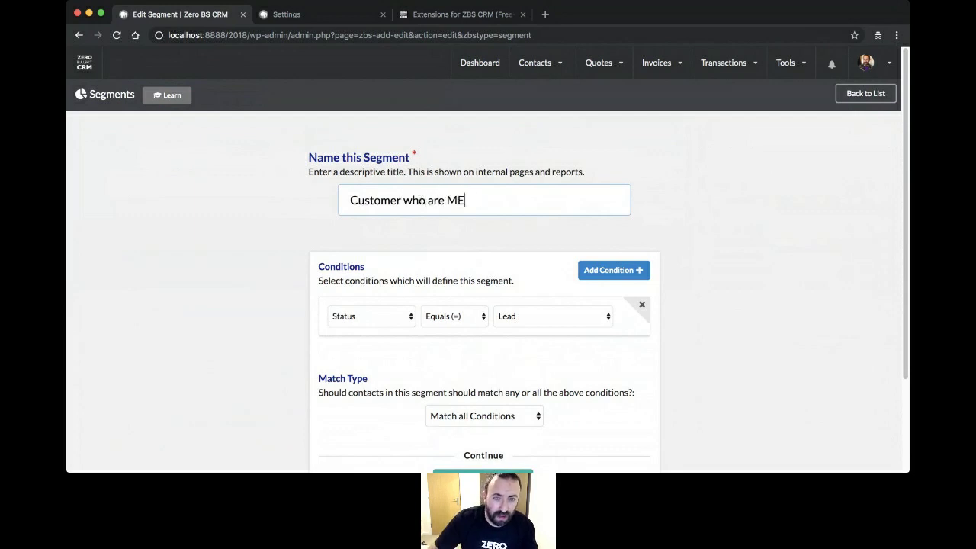
- Set up a Status condition, then remove Date Added and duplicate Status rows, leaving Status equals Lead
scroll(332, 238, down, 3)
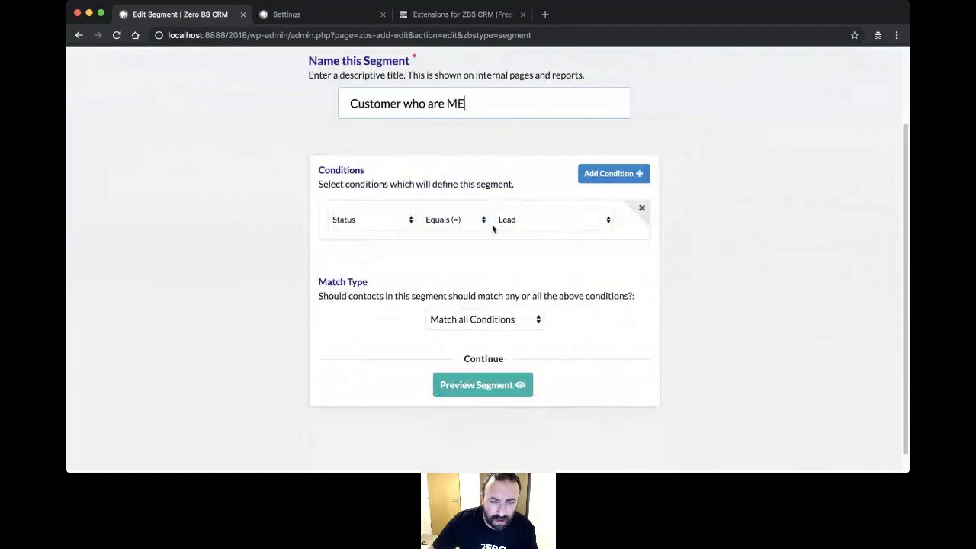
click(594, 224)
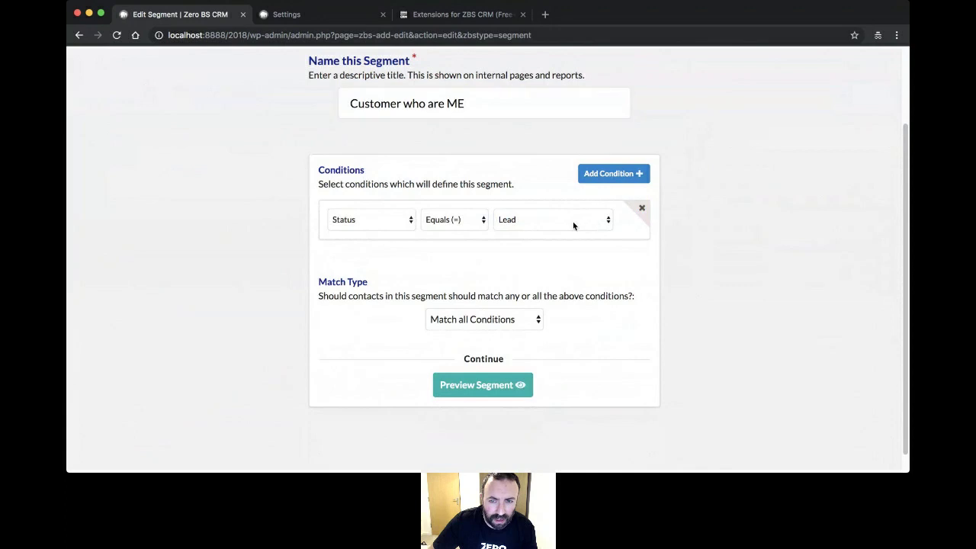
click(569, 234)
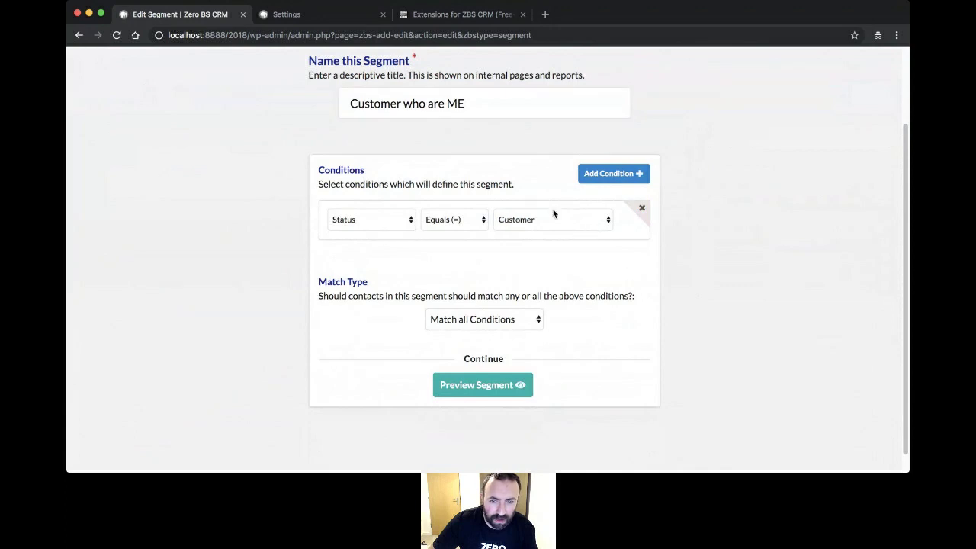
click(604, 177)
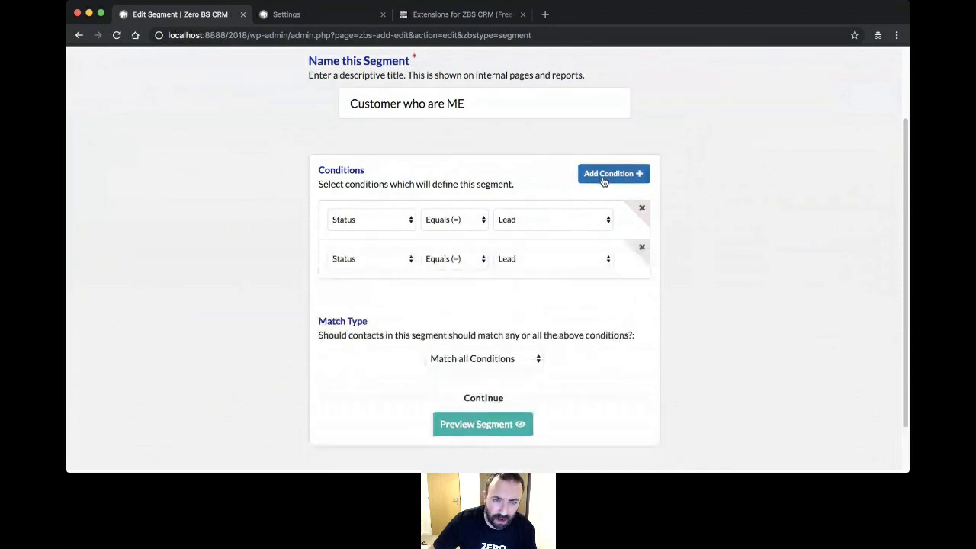
click(612, 173)
click(611, 173)
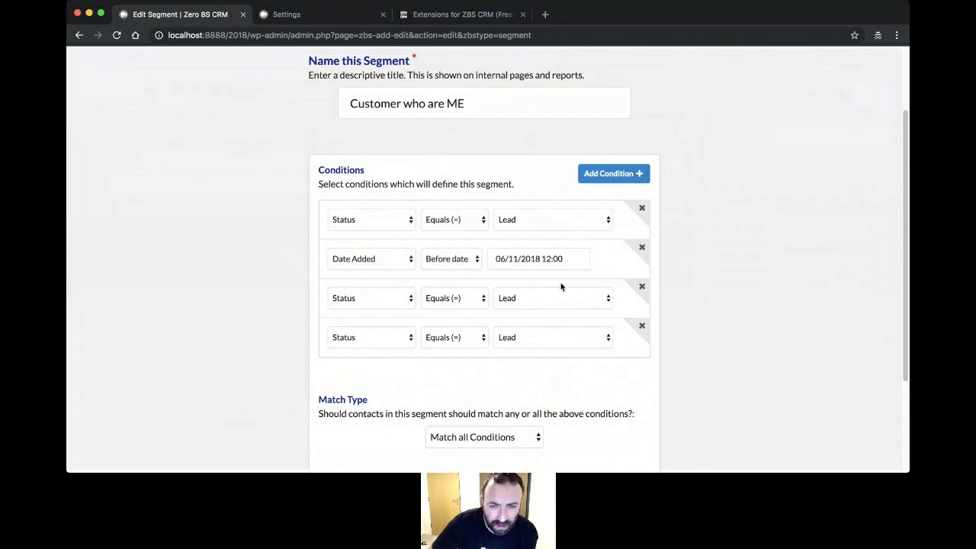
click(644, 250)
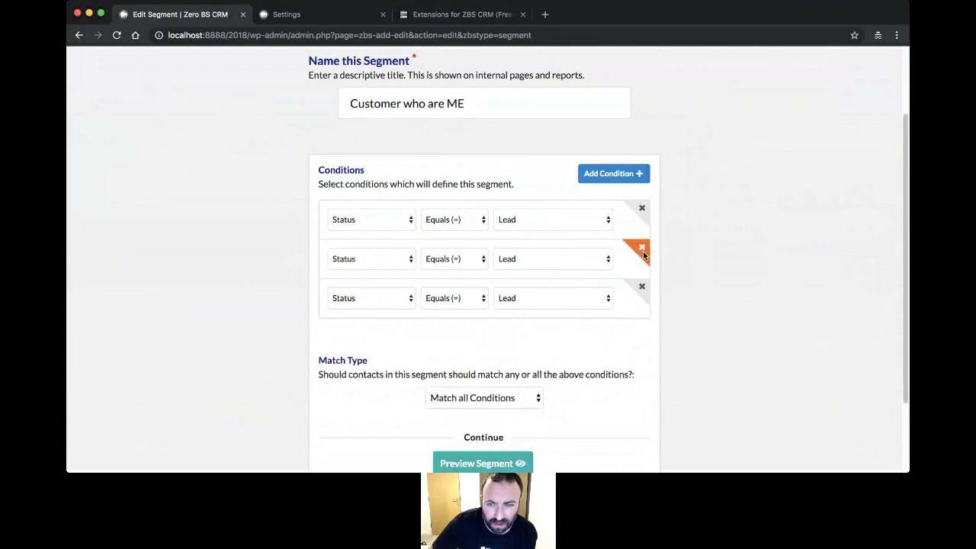
click(643, 250)
click(648, 264)
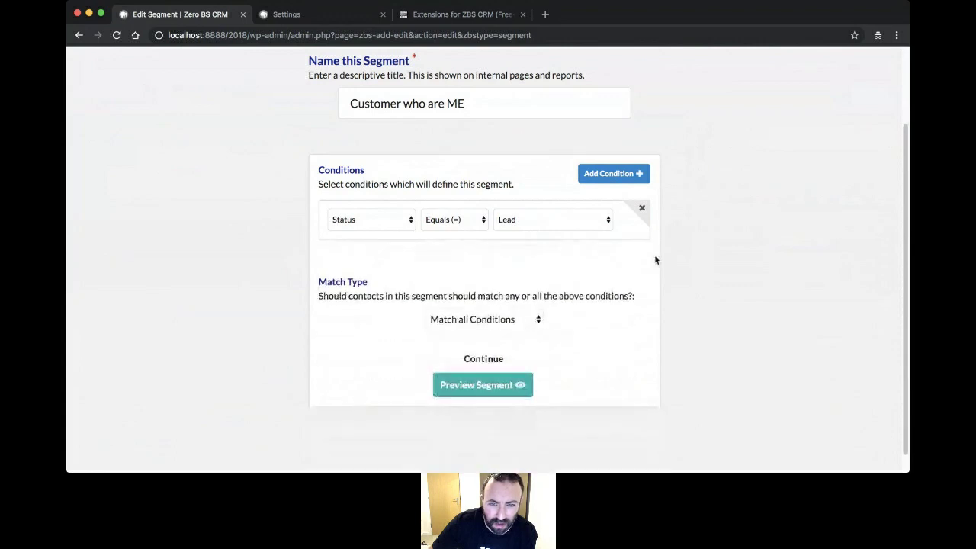
- Preview the contacts matching the Status equals Lead segment
click(490, 395)
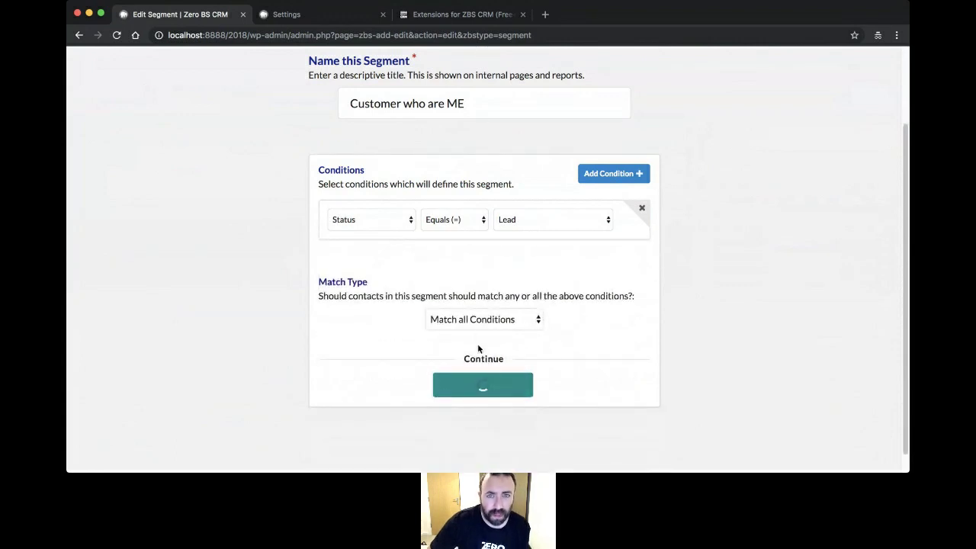
scroll(481, 327, down, 5)
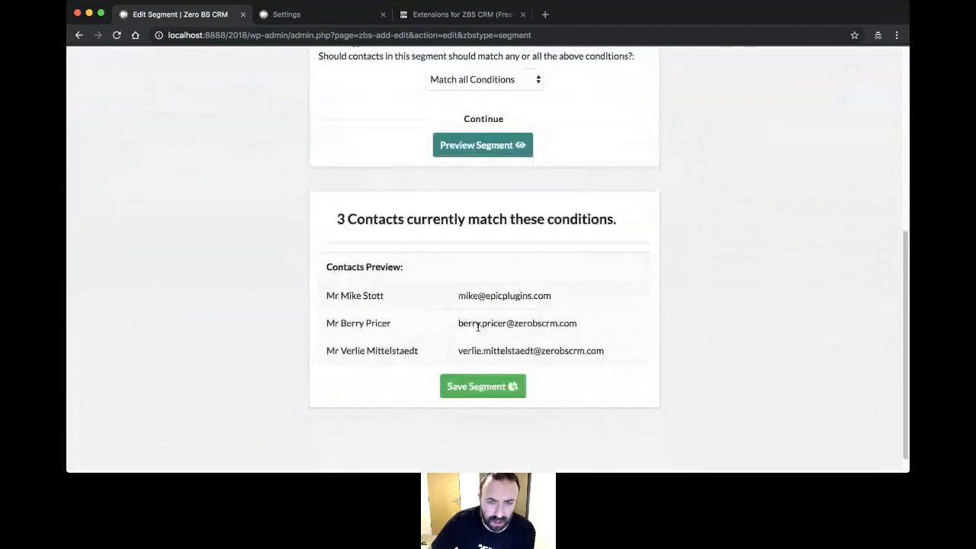
scroll(428, 300, up, 5)
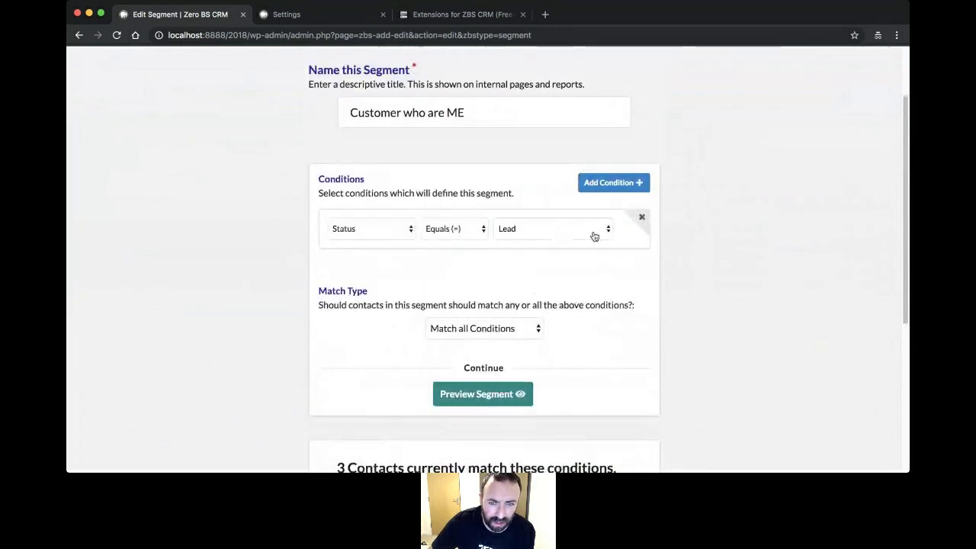
scroll(594, 236, down, 1)
scroll(532, 285, down, 6)
scroll(501, 310, up, 8)
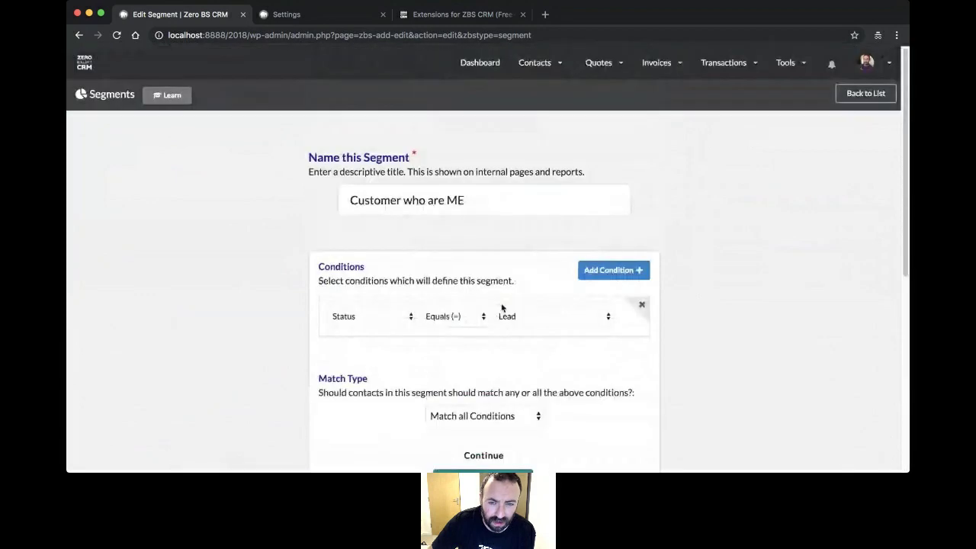
scroll(503, 303, down, 6)
scroll(504, 304, down, 2)
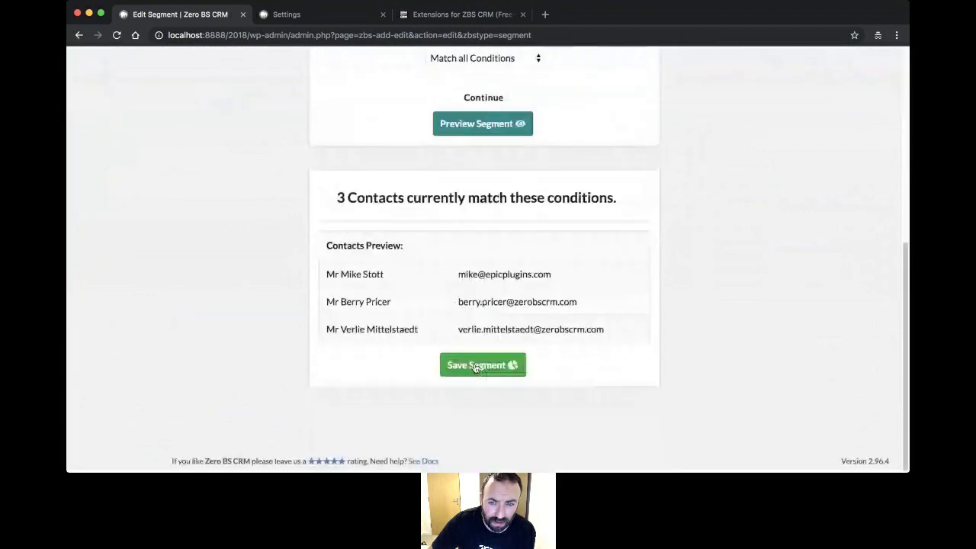
scroll(503, 320, up, 7)
- Add a Has Tag Me condition, preview the 2 matching contacts, and save the segment
click(610, 271)
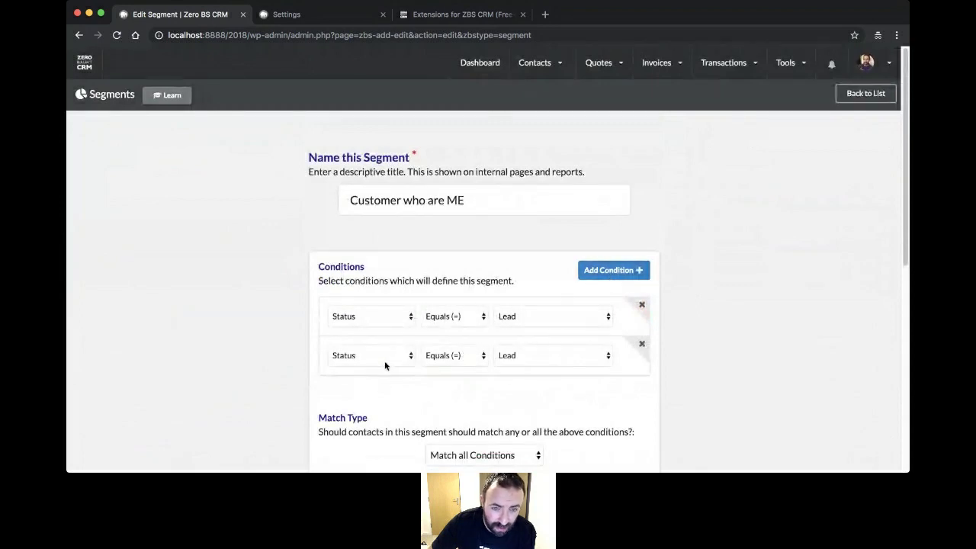
click(392, 404)
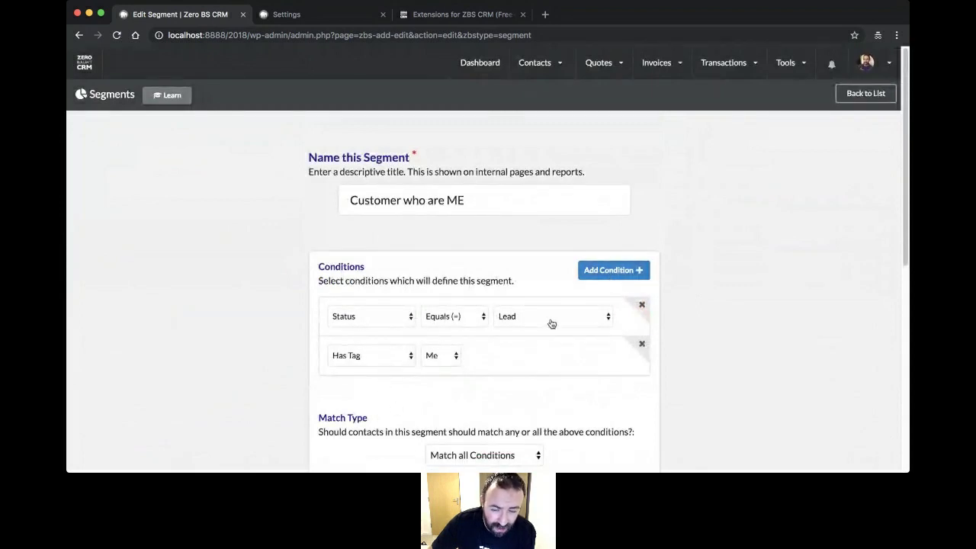
scroll(546, 318, down, 3)
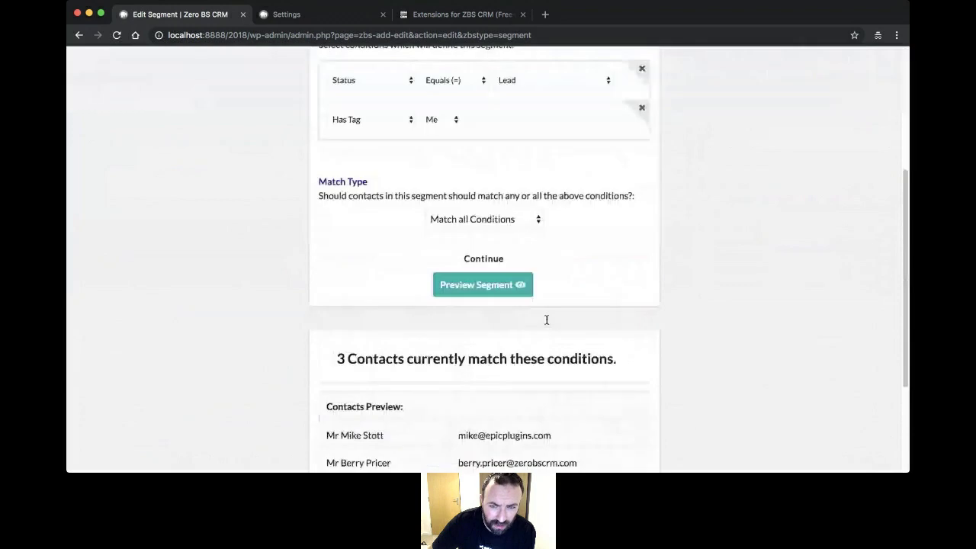
click(493, 294)
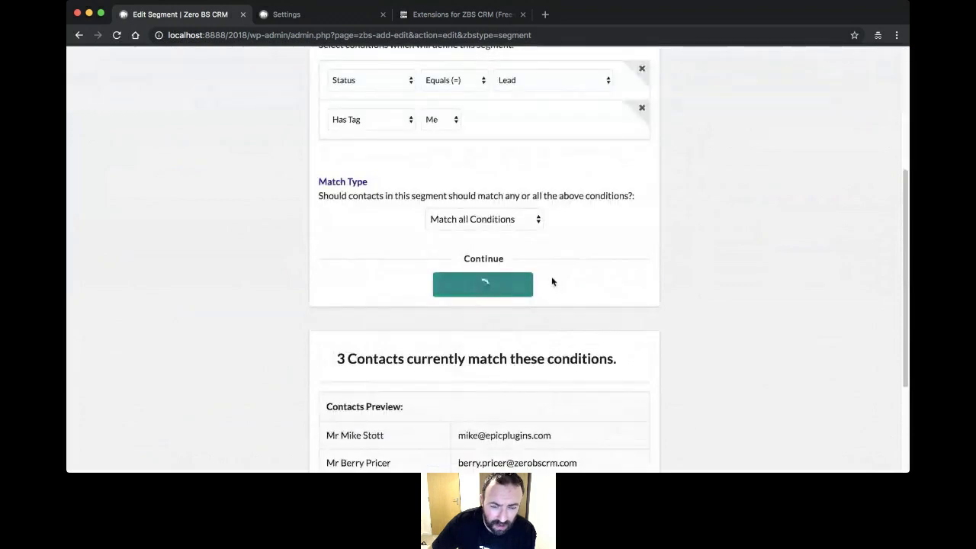
scroll(568, 274, down, 3)
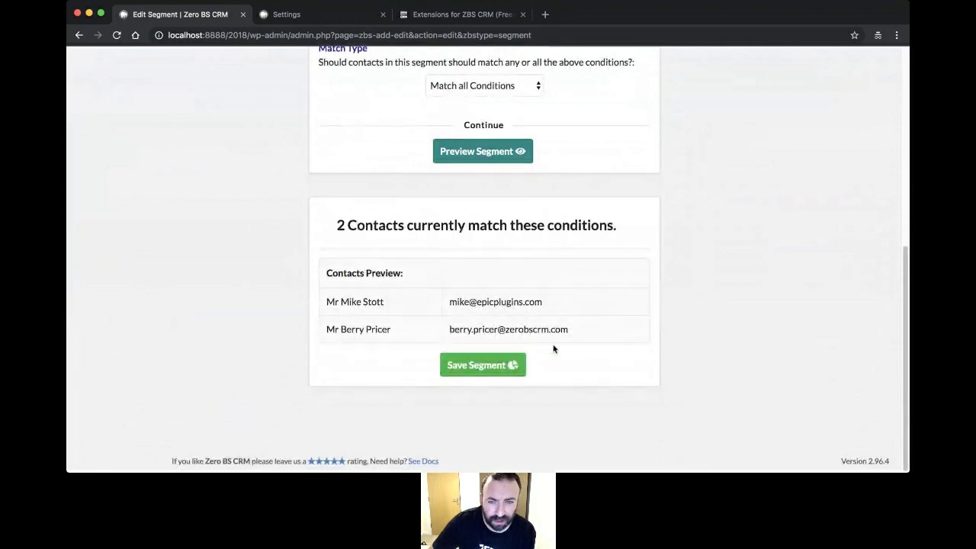
click(481, 367)
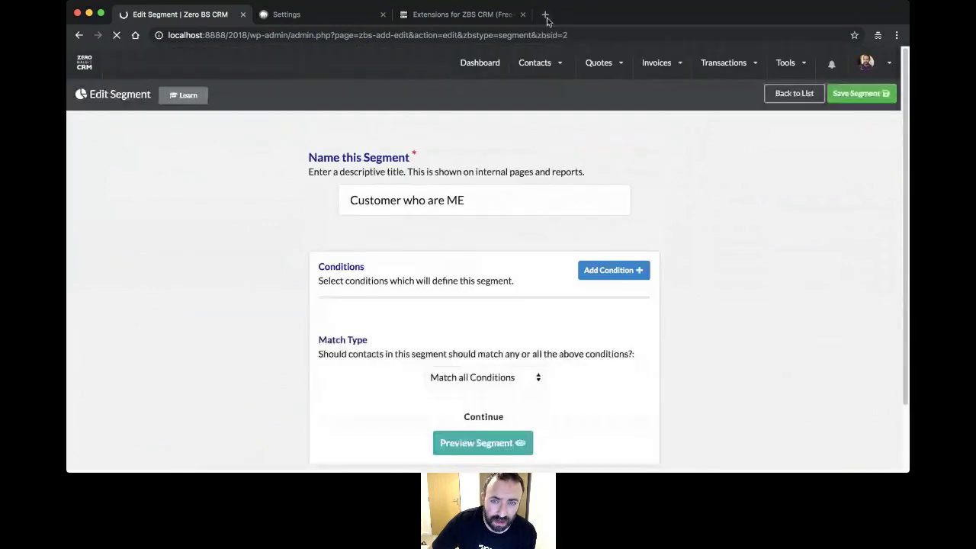
mouse_move(537, 63)
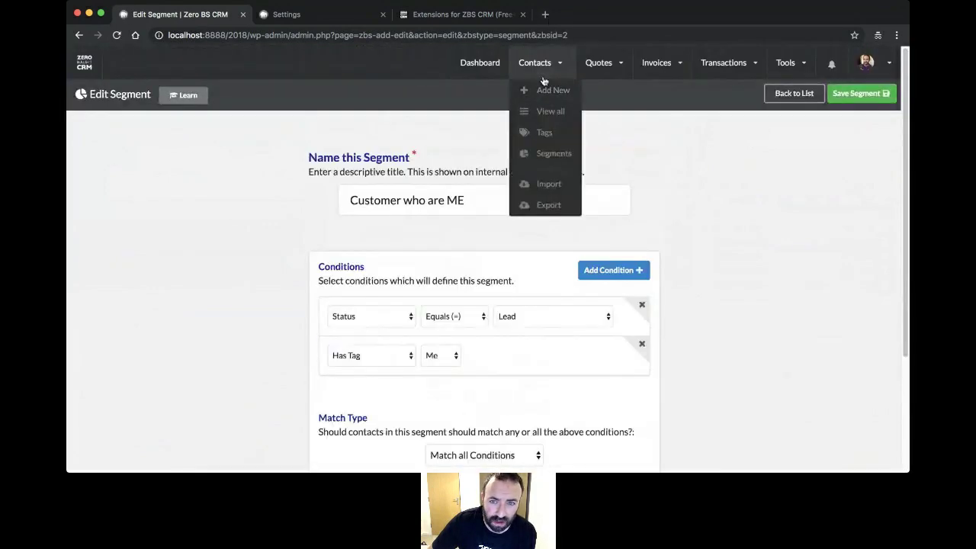
- Add Customer who are ME to the contact quick filters and apply it to the full list
click(553, 114)
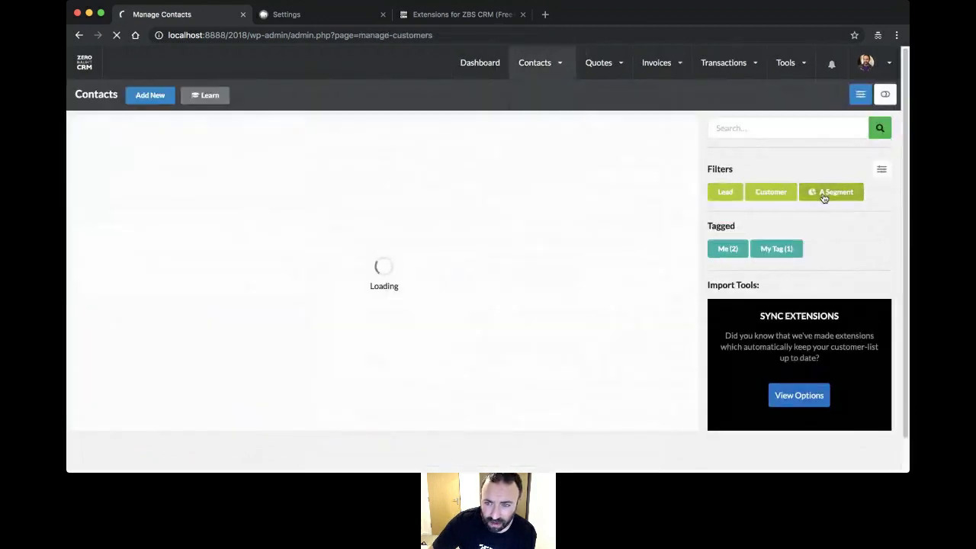
click(881, 174)
click(881, 174)
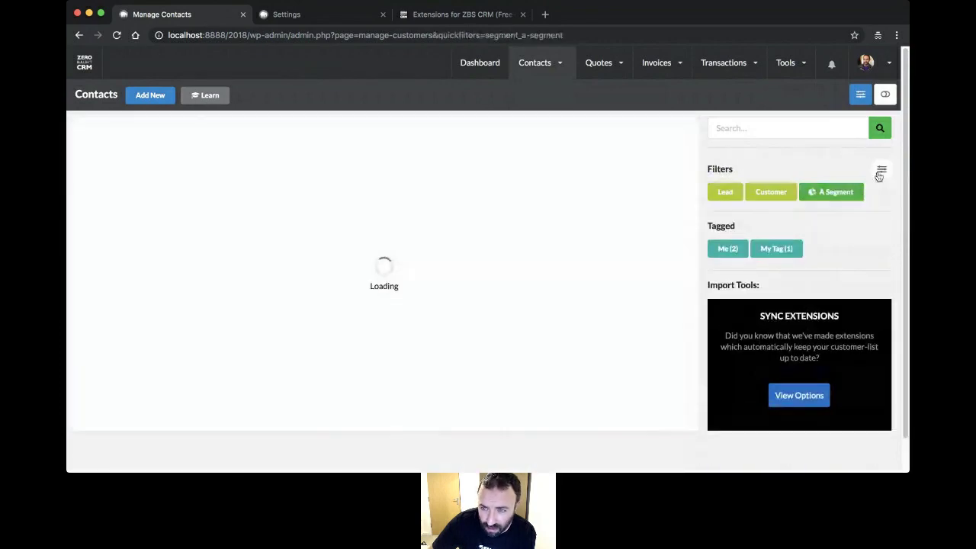
click(882, 172)
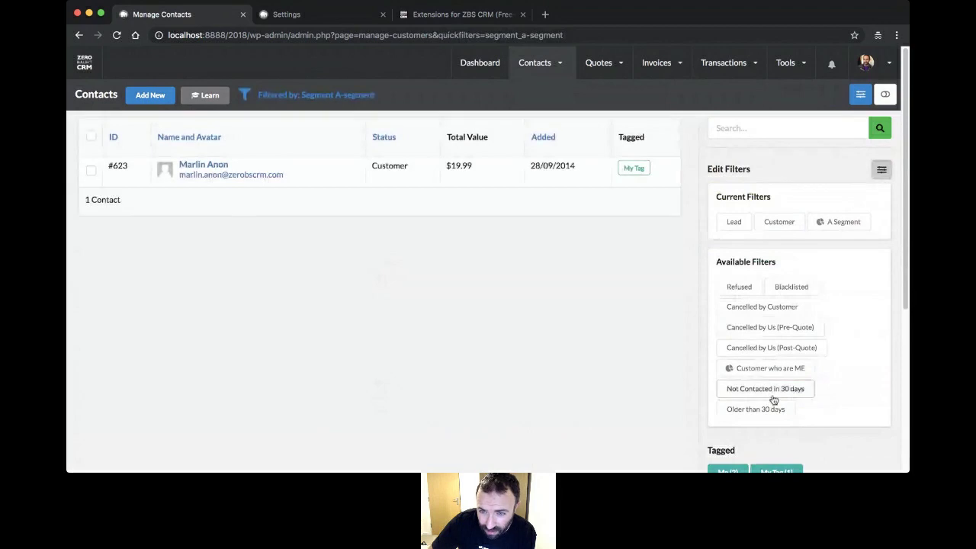
drag(762, 375, 808, 244)
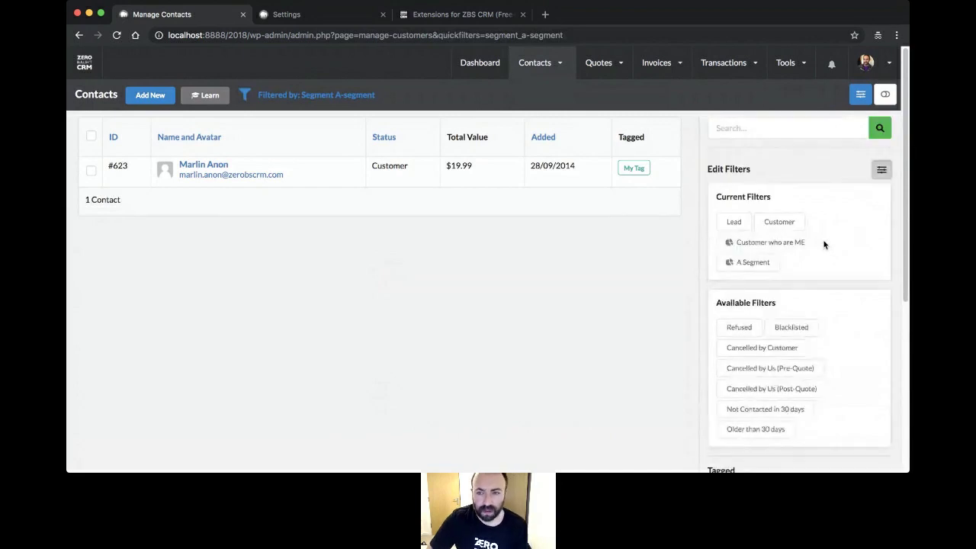
click(881, 170)
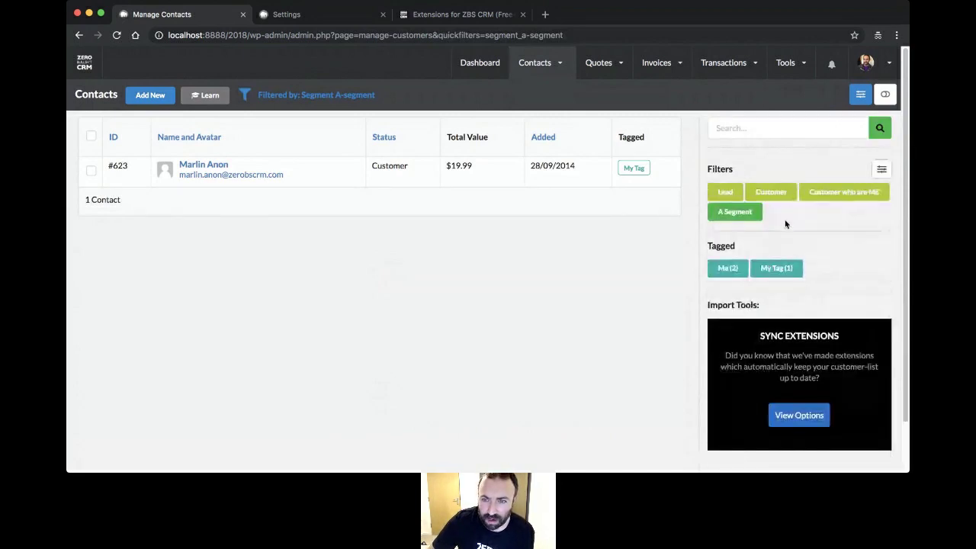
click(839, 197)
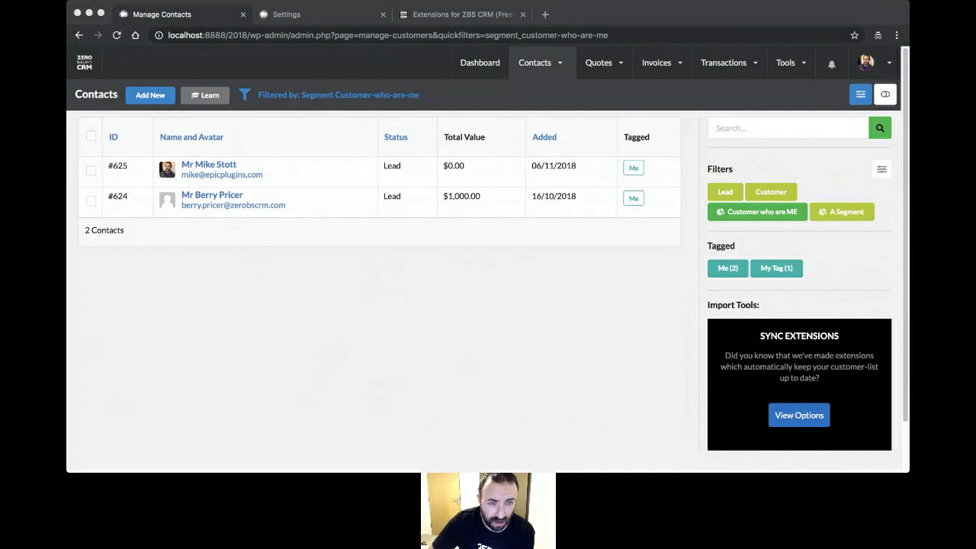
- Select and then deselect both segment-filtered contacts using the select-all checkbox
click(91, 136)
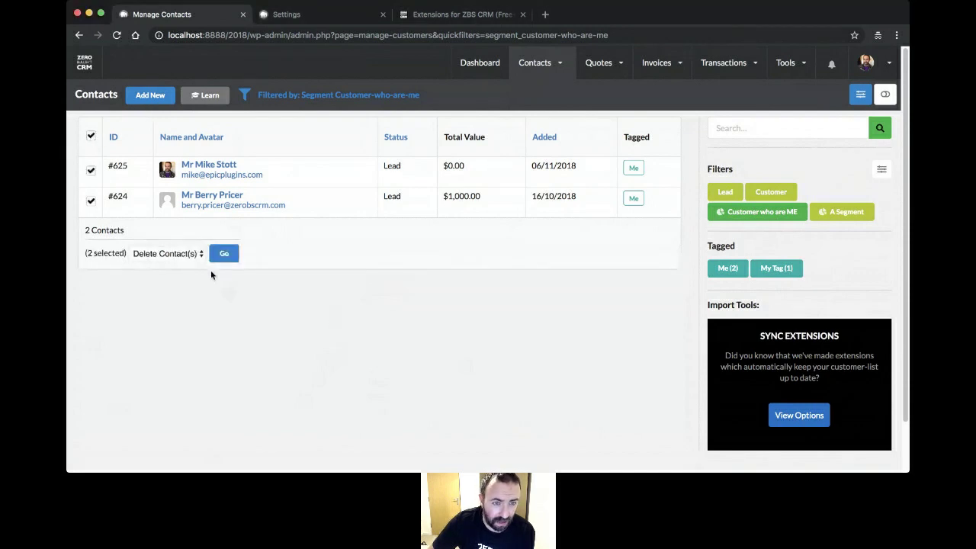
click(190, 254)
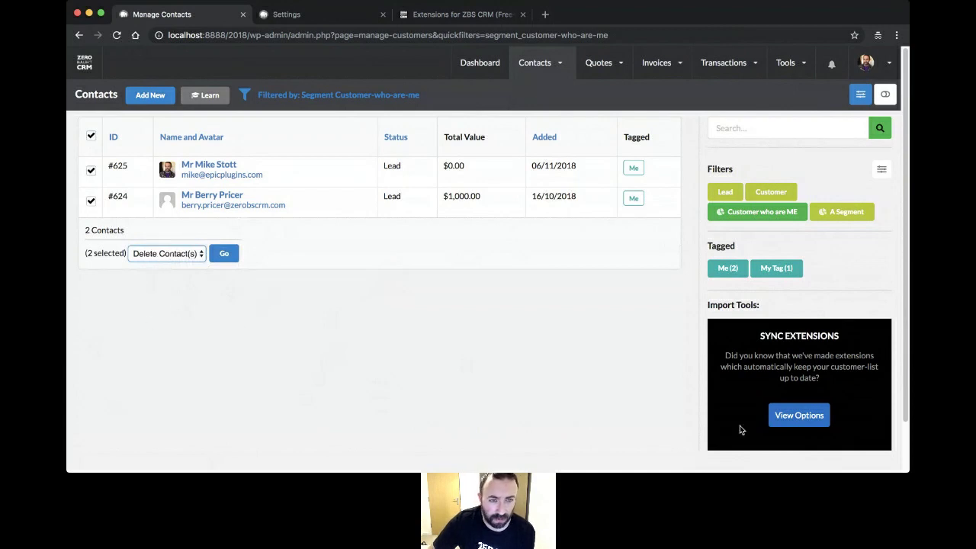
click(91, 137)
click(91, 137)
click(91, 138)
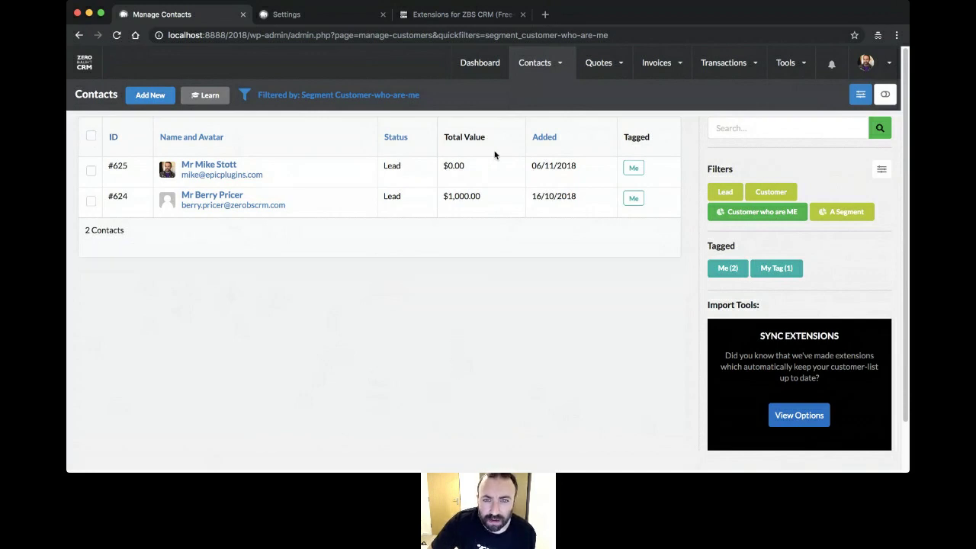
- Return to the dashboard showing 625 contacts, 3 leads, 622 customers and 1521 transactions
mouse_move(534, 62)
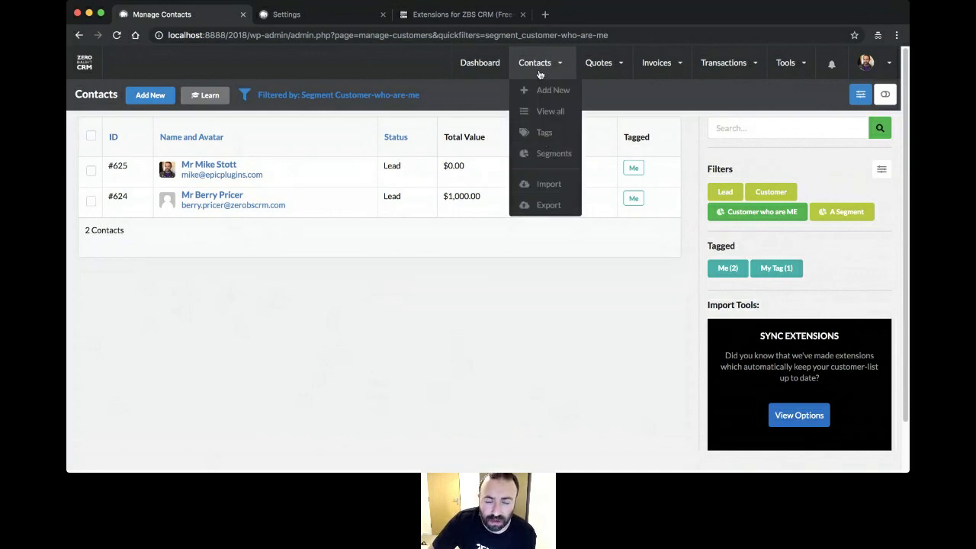
click(479, 62)
mouse_move(590, 74)
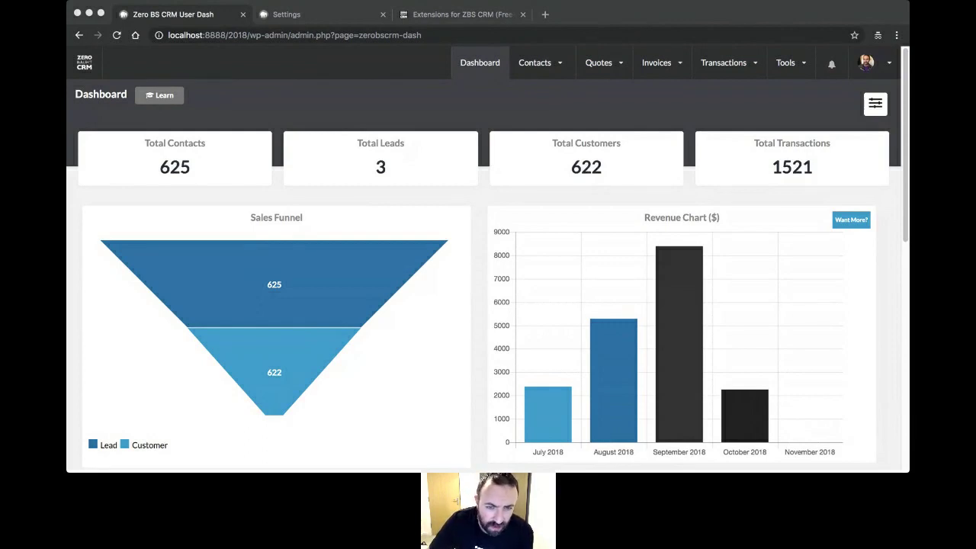
- Open the Live Webinar task (6 November 2018, 2:45–3:45 PM) from the Task Calendar for editing
click(639, 312)
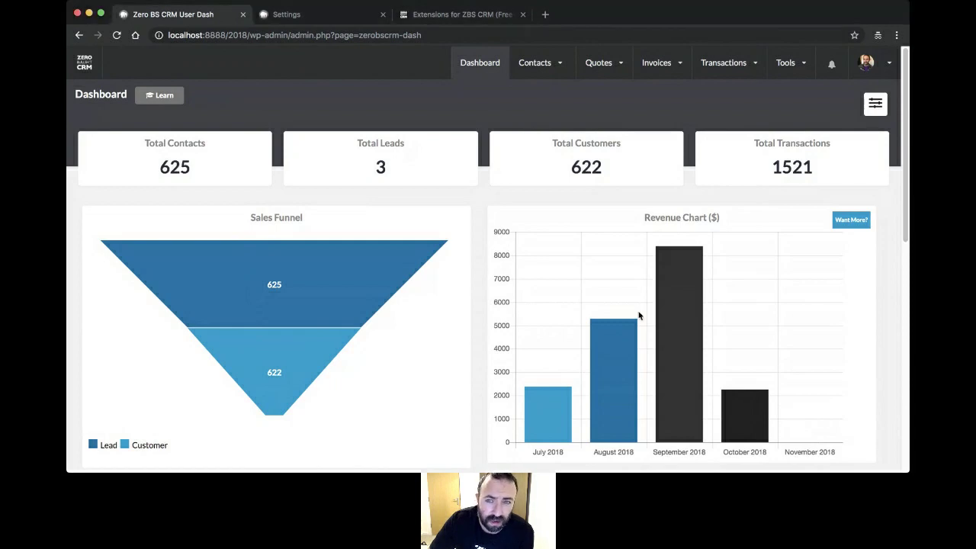
mouse_move(786, 74)
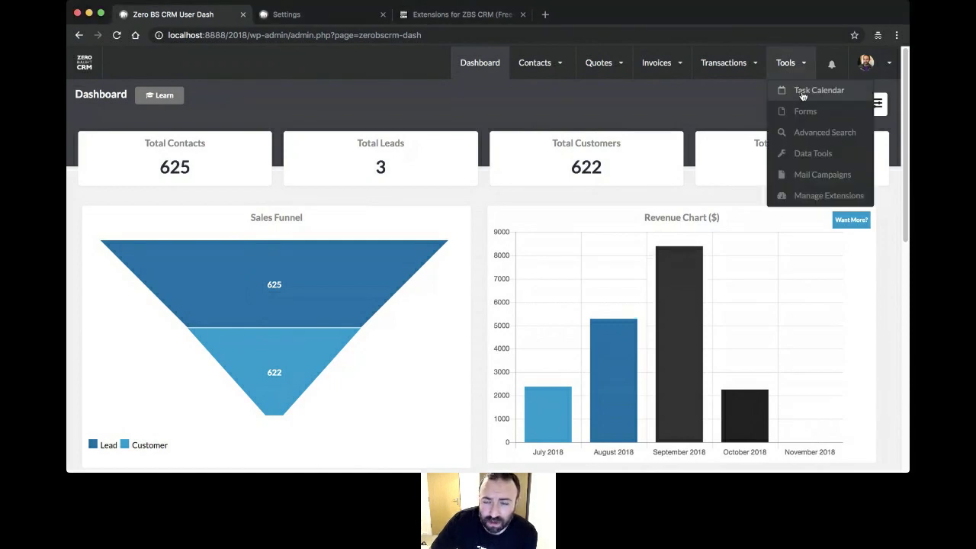
click(803, 93)
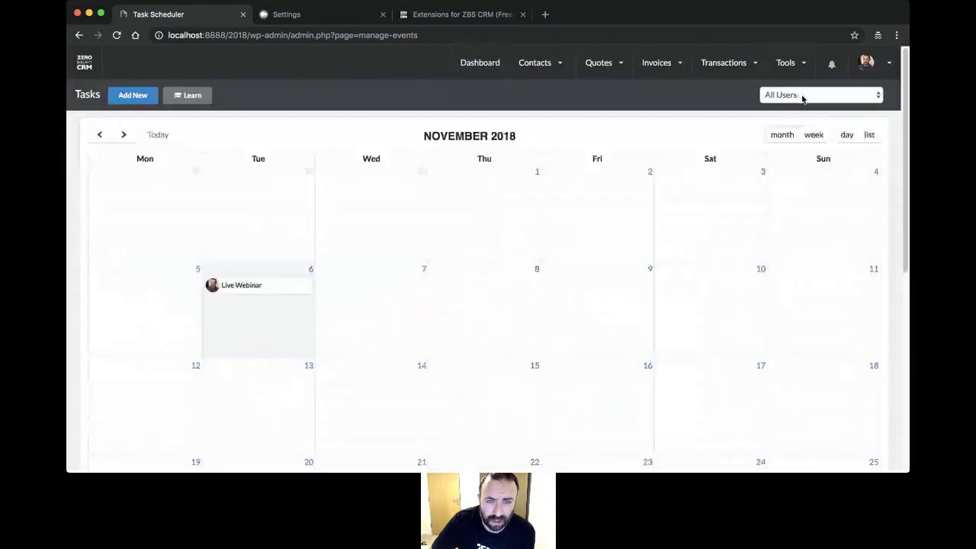
click(256, 293)
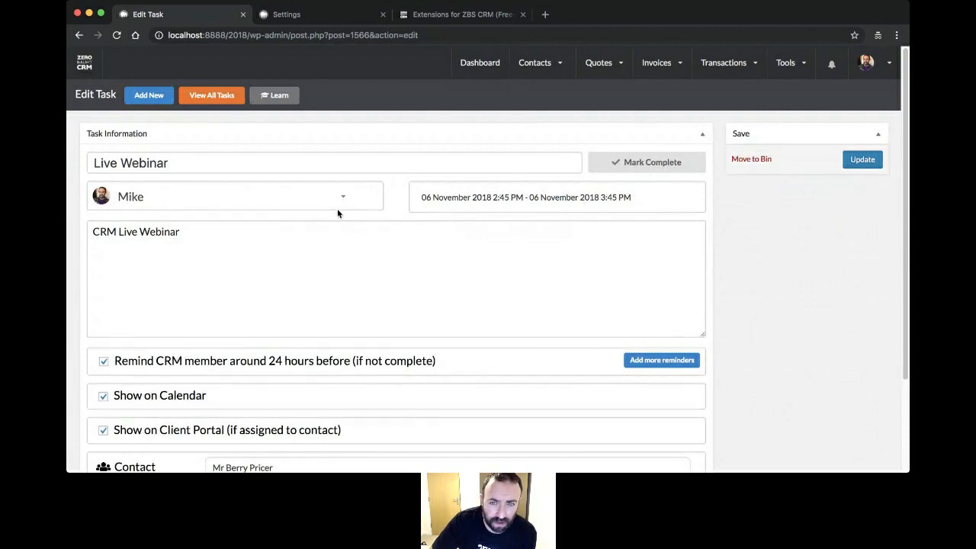
scroll(338, 214, down, 3)
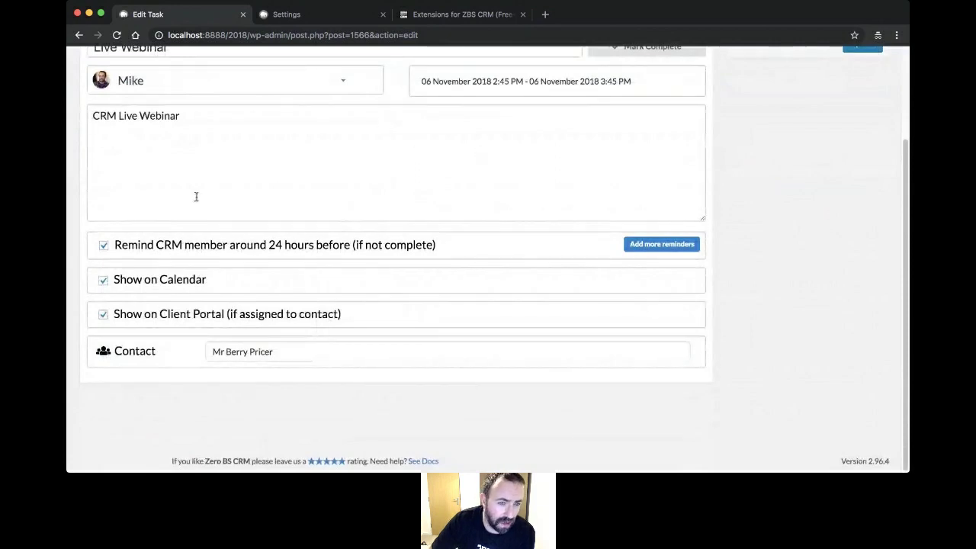
scroll(156, 161, up, 3)
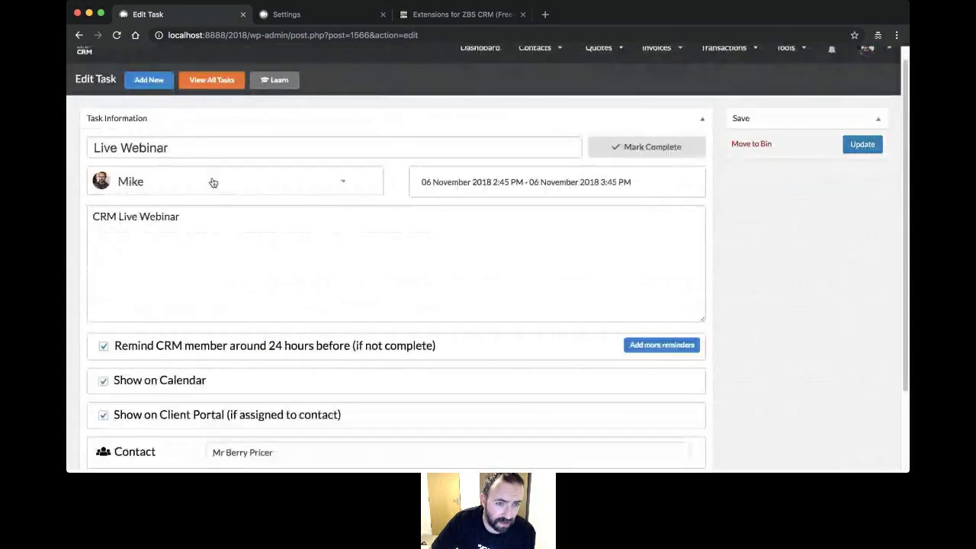
click(200, 183)
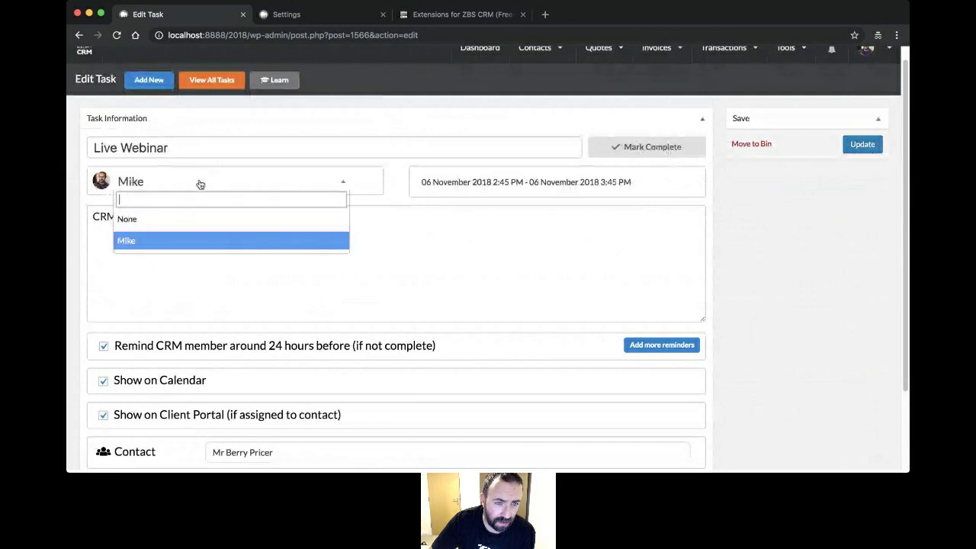
click(176, 241)
scroll(315, 189, down, 3)
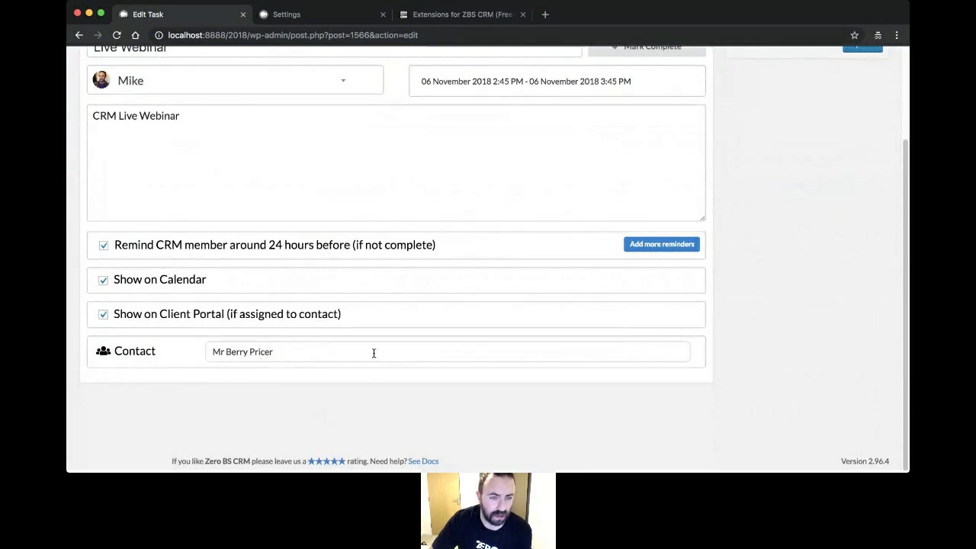
scroll(371, 358, up, 3)
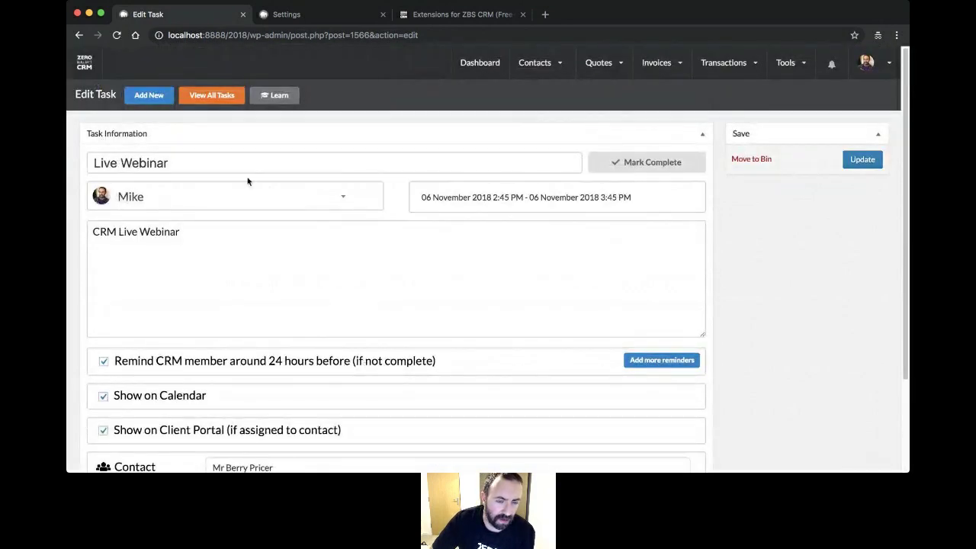
scroll(241, 202, down, 3)
scroll(225, 306, up, 3)
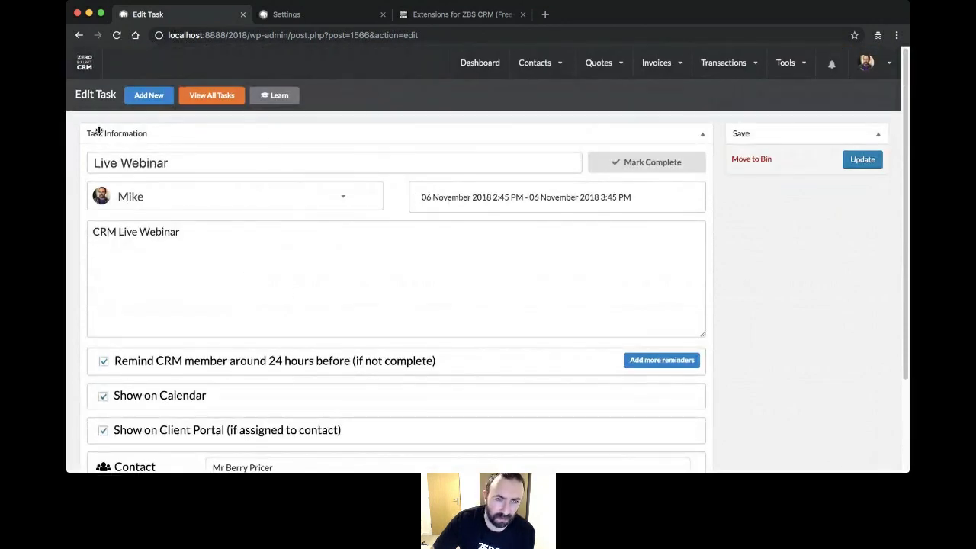
mouse_move(788, 76)
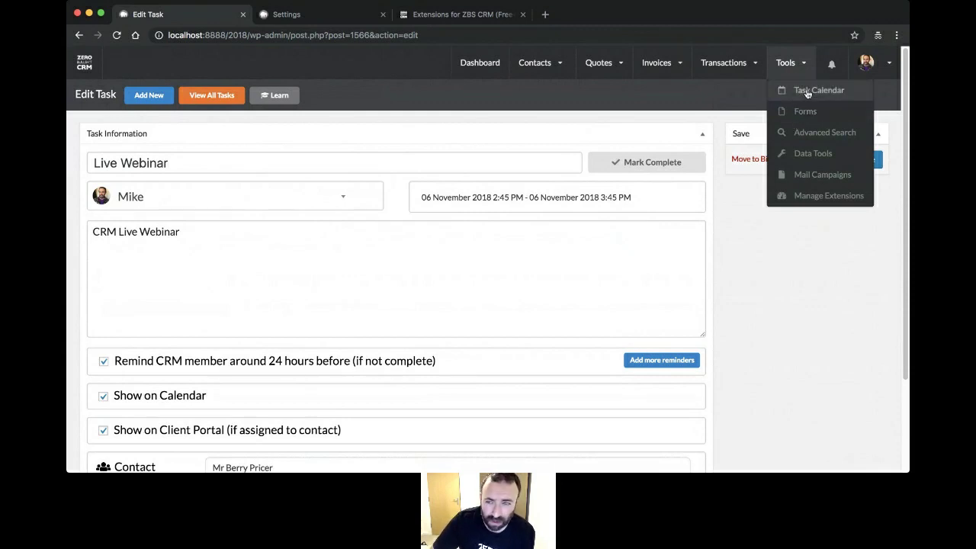
- Filter the task calendar to Your Tasks, leaving only the Live Webinar on 6 November 2018
click(807, 93)
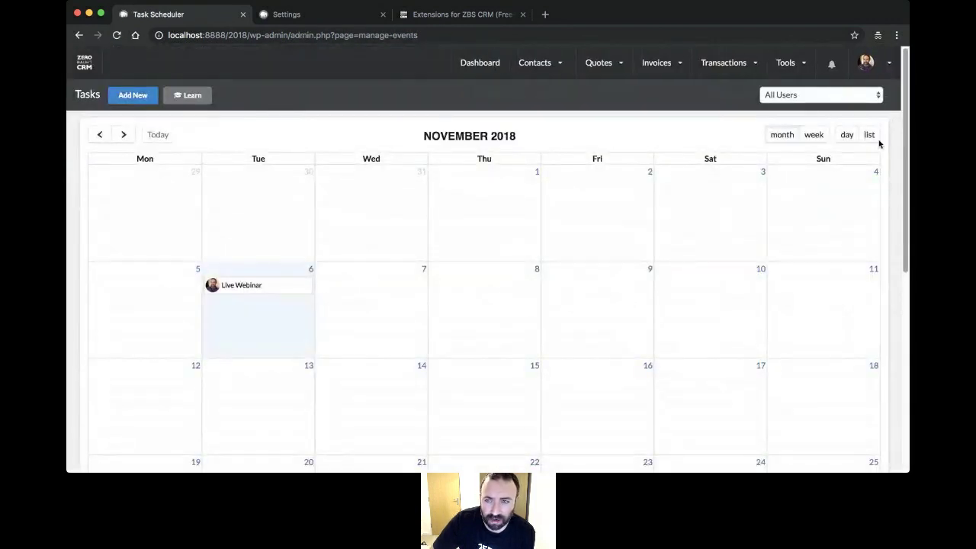
click(875, 68)
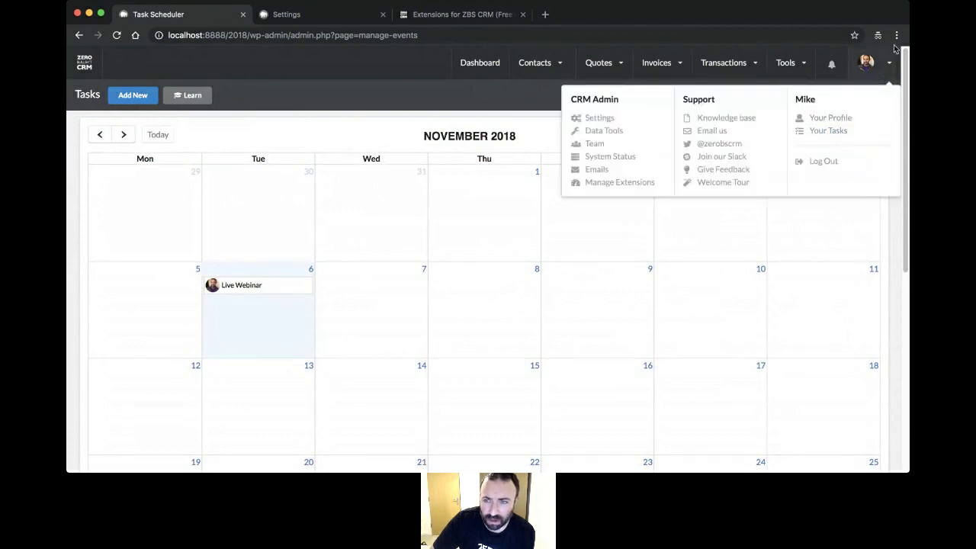
click(867, 66)
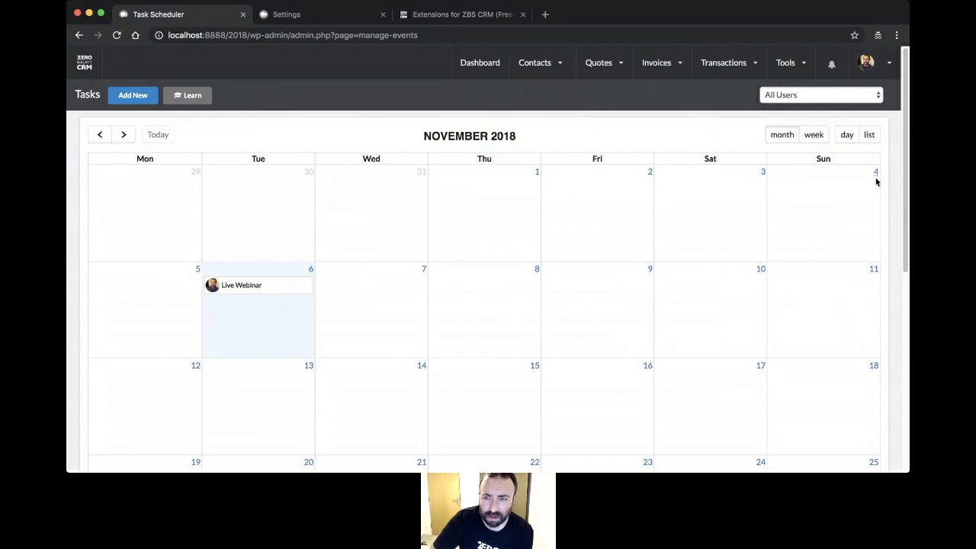
click(867, 64)
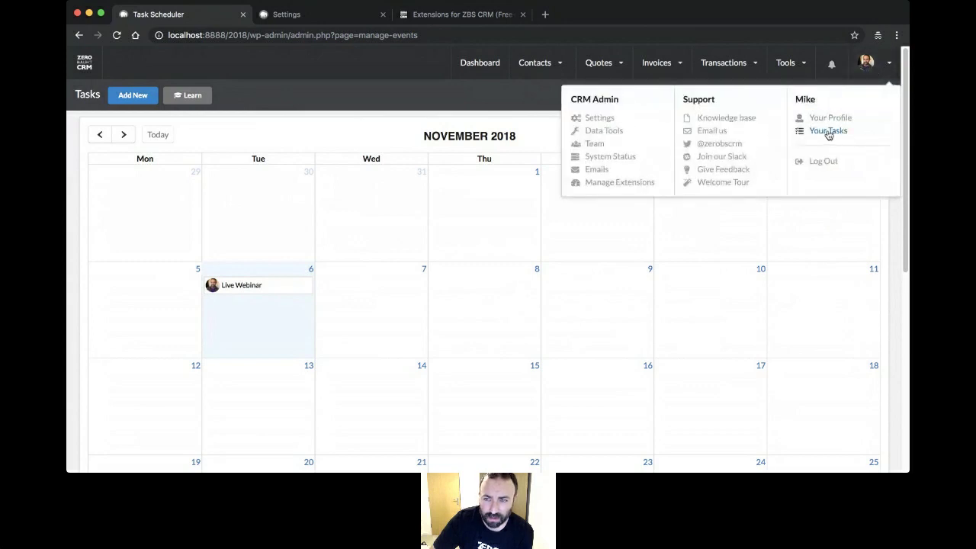
click(829, 133)
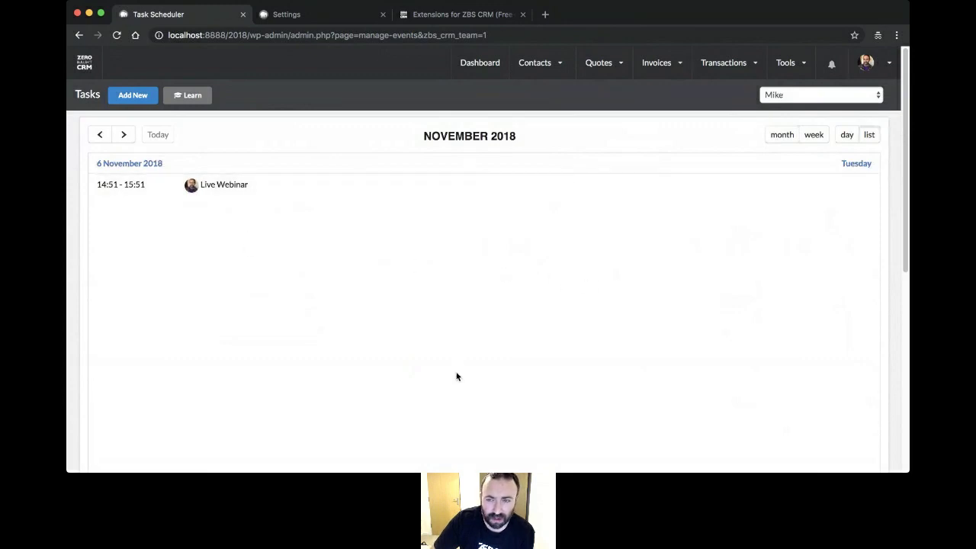
scroll(612, 223, down, 5)
scroll(611, 223, up, 5)
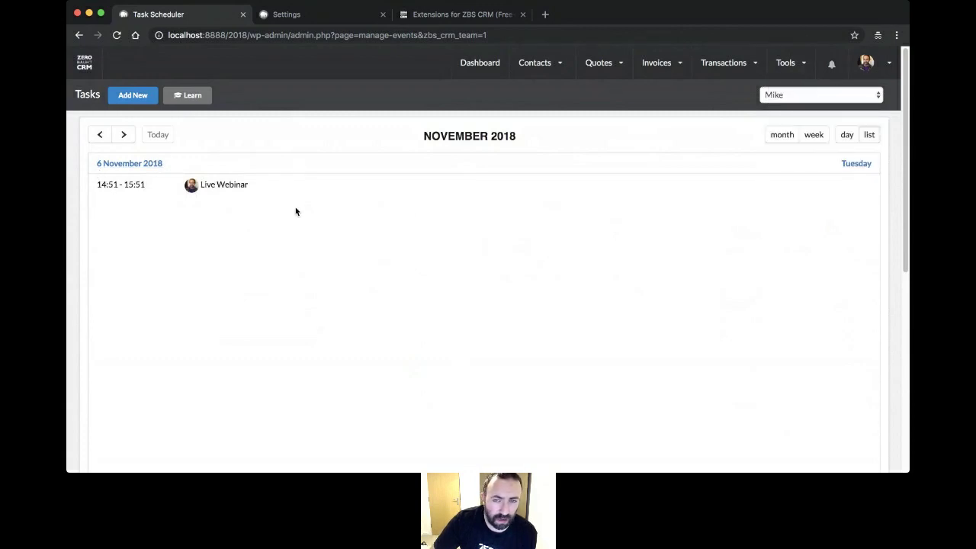
mouse_move(534, 68)
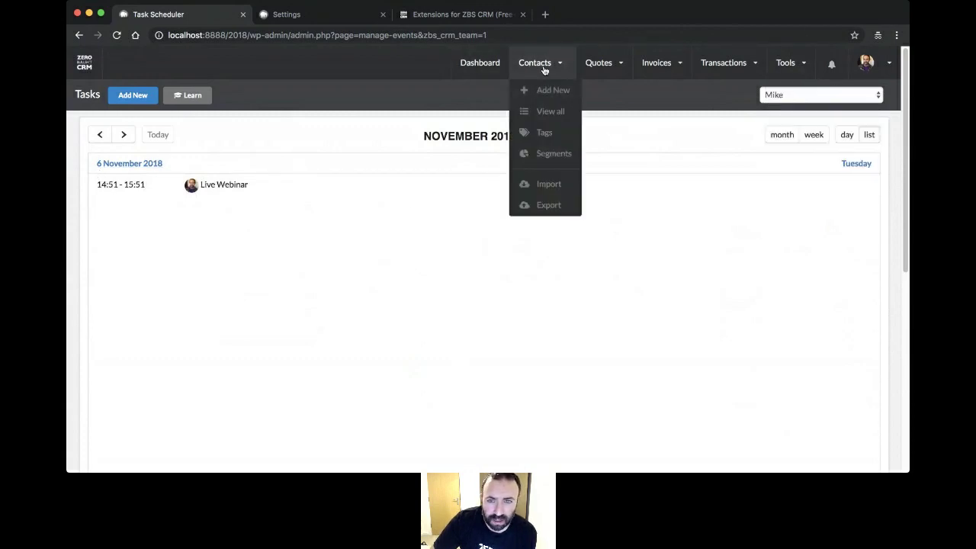
- Start a new email to the webinar contact from their record via Contact Actions > Send Email
click(544, 121)
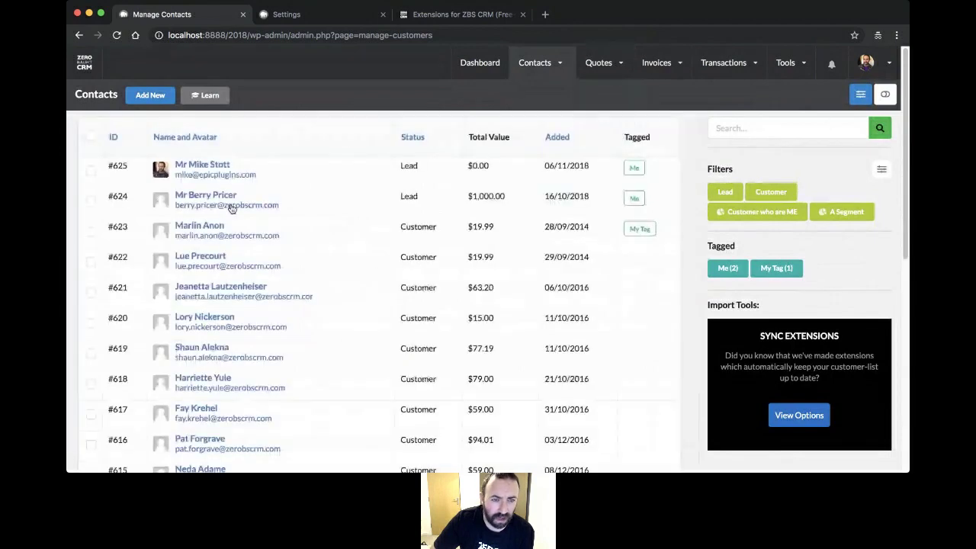
click(214, 199)
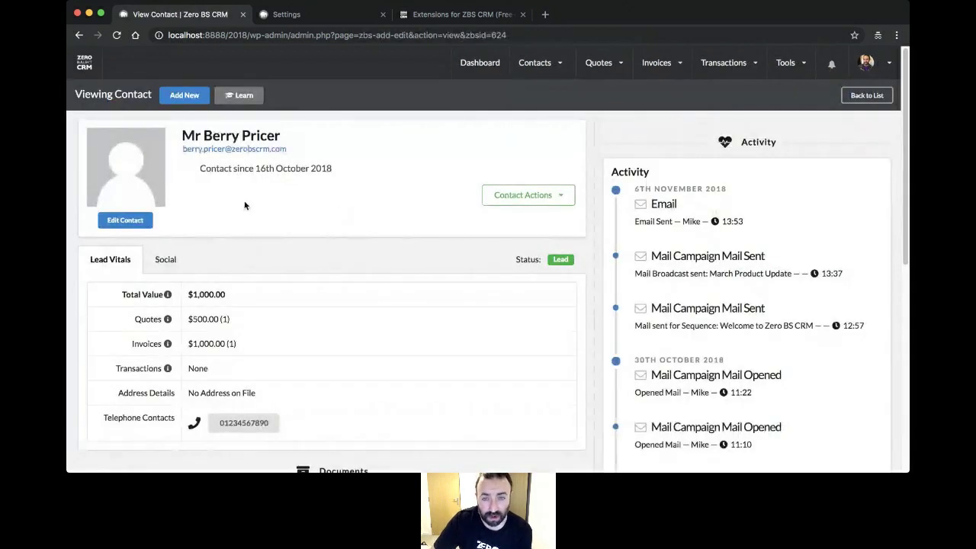
click(534, 196)
click(533, 343)
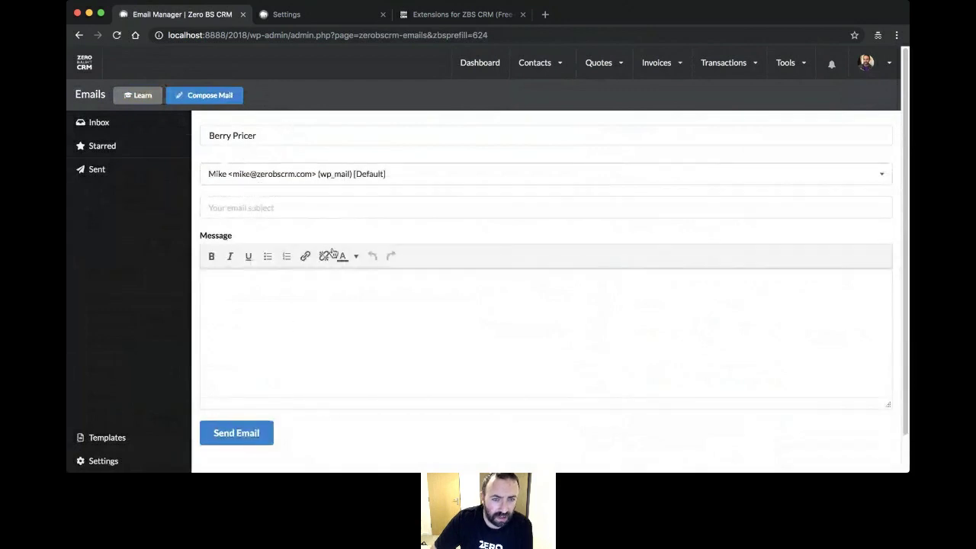
- Send the 'Live Webinar?' email asking 'Are you still around for this?' and view it in Sent
click(330, 214)
text(Live)
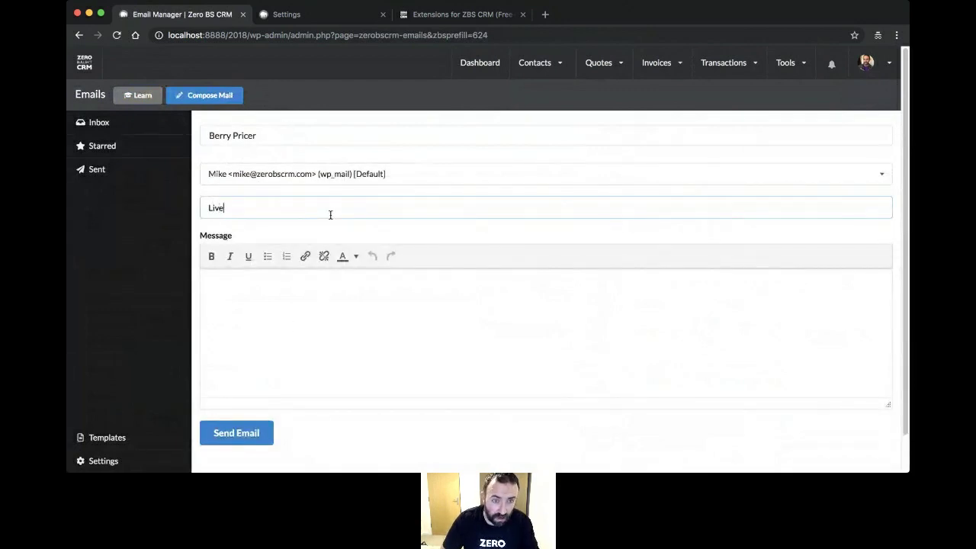
text( Webinar?)
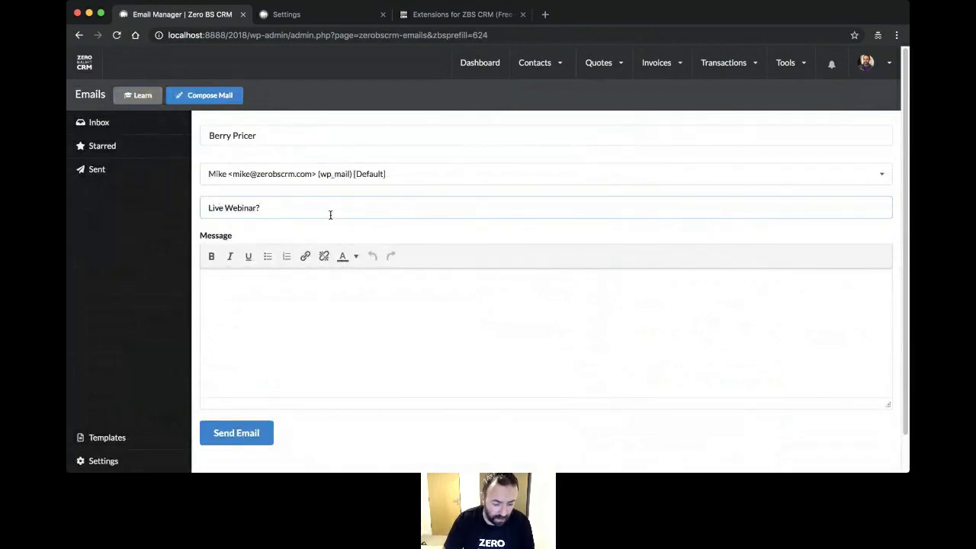
key(Tab)
text(Are you s)
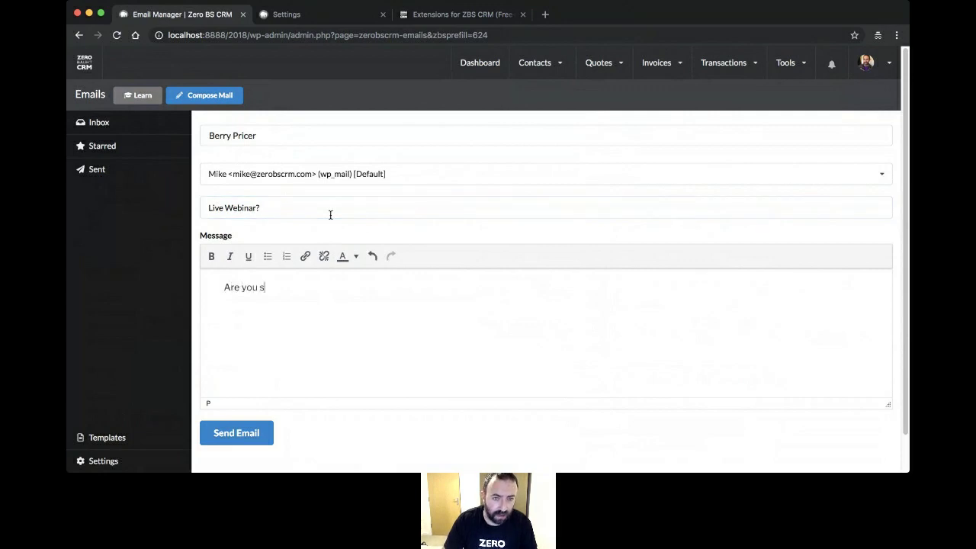
text(till around for this?)
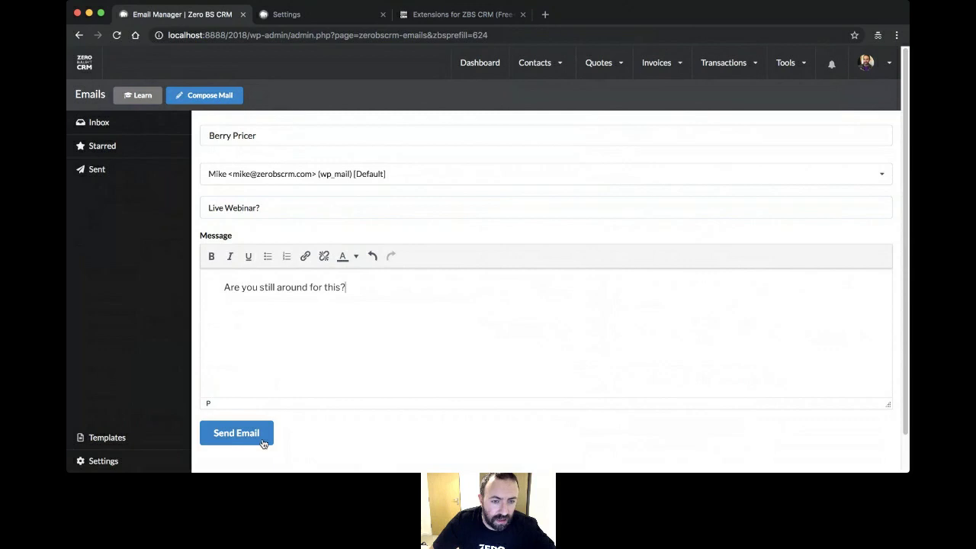
click(260, 442)
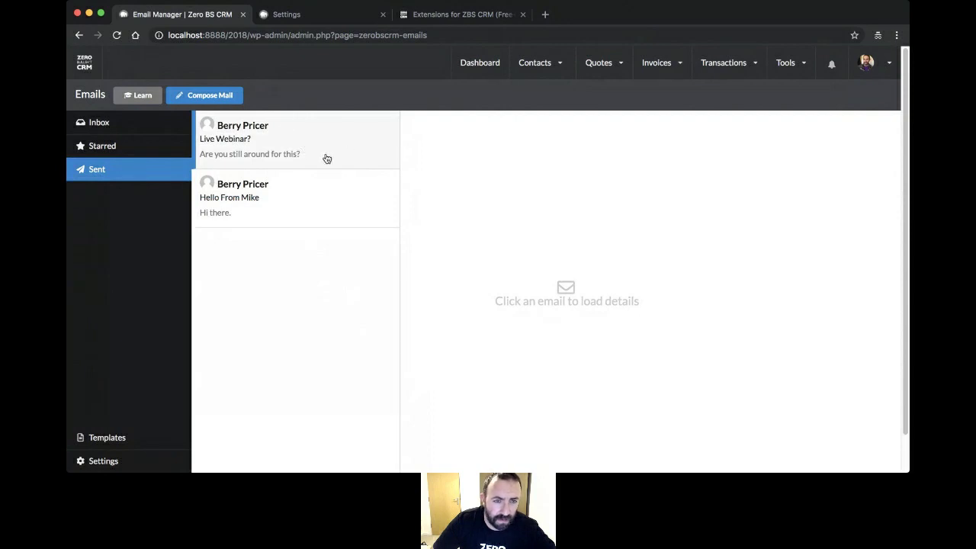
click(296, 146)
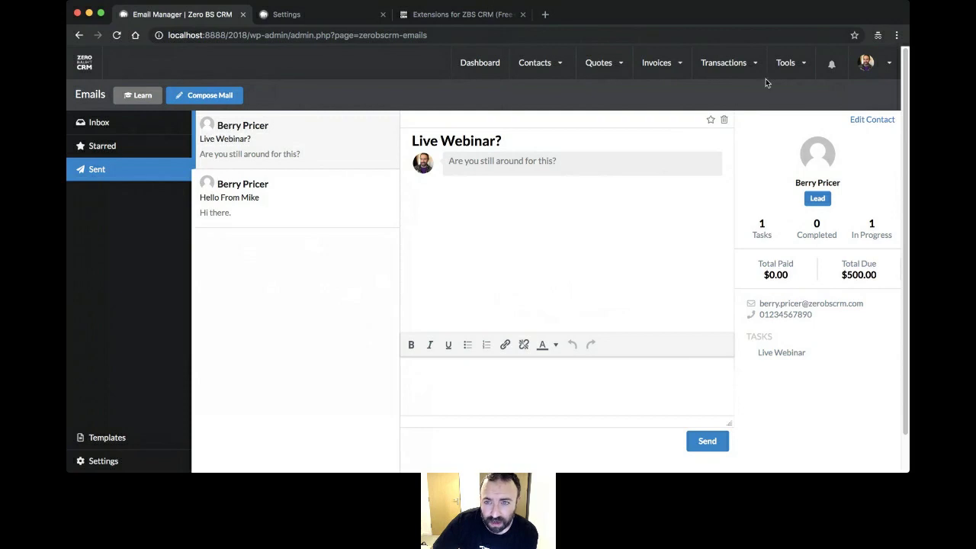
- Reopen the Live Webinar task from the task calendar
mouse_move(790, 66)
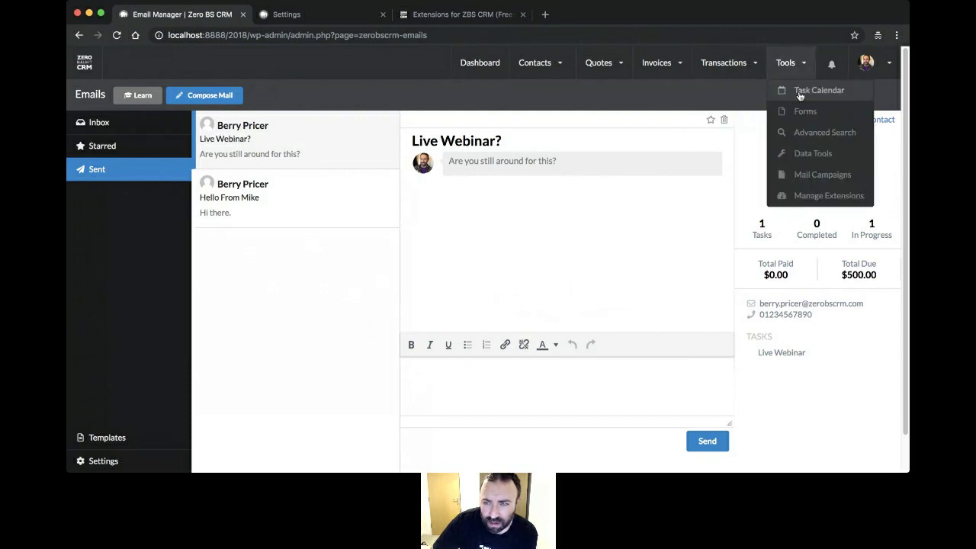
click(800, 95)
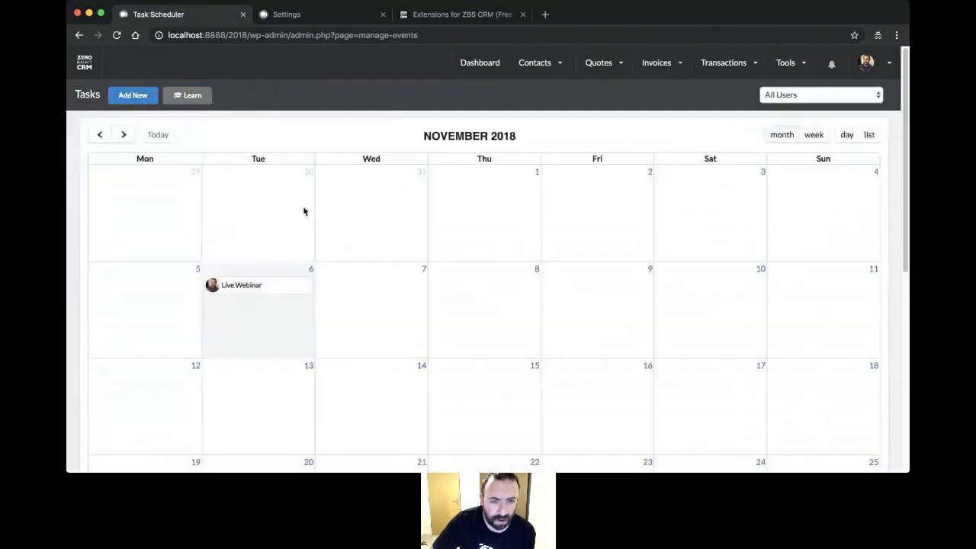
click(246, 284)
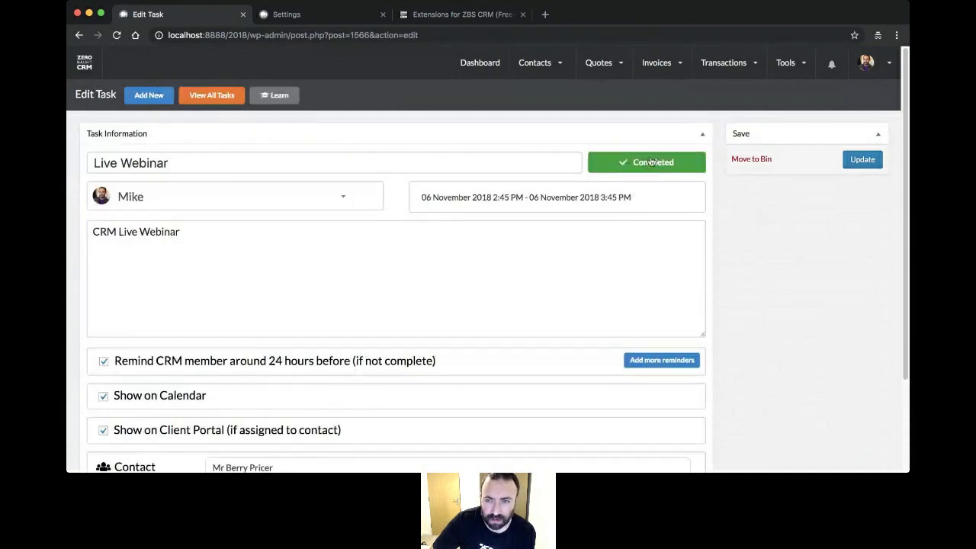
- Filter the task list to show only your own tasks for November 2018
mouse_move(867, 63)
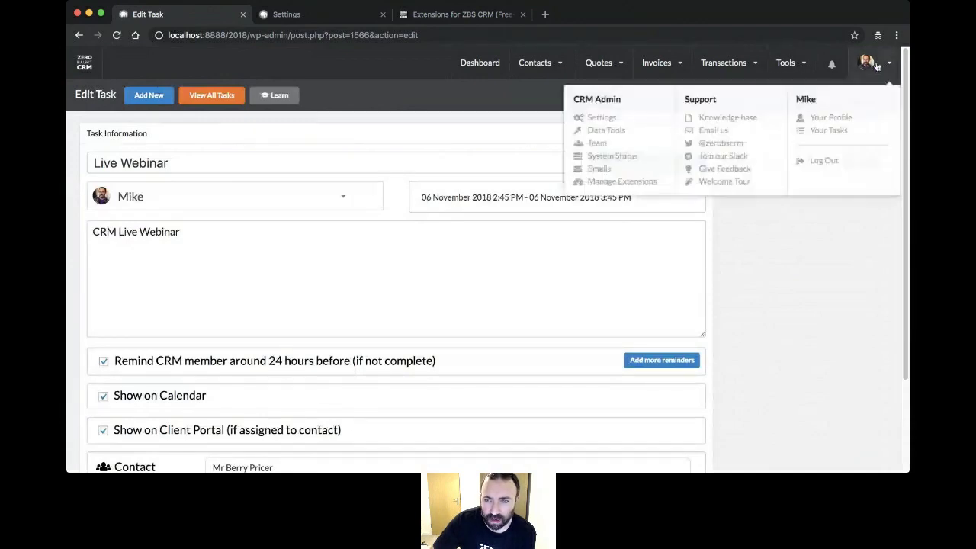
click(831, 133)
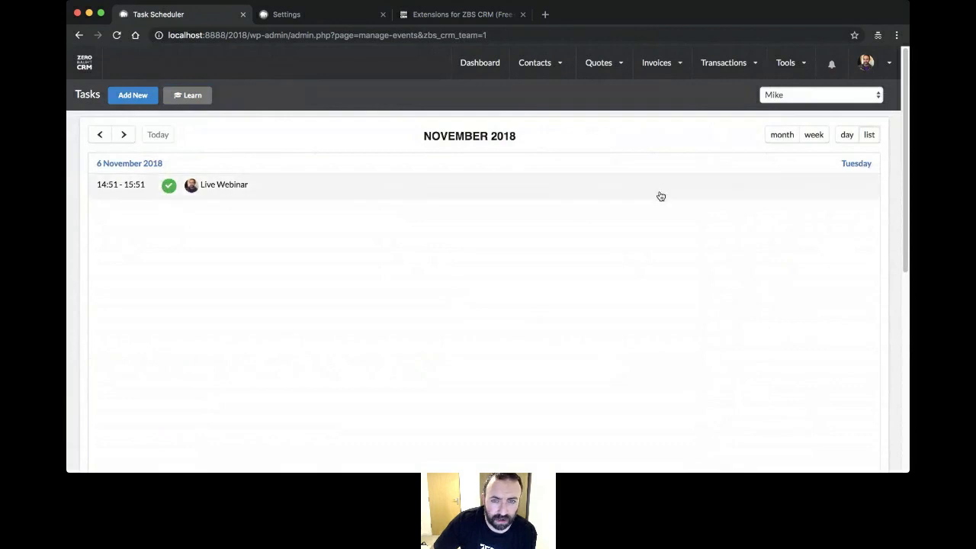
mouse_move(527, 69)
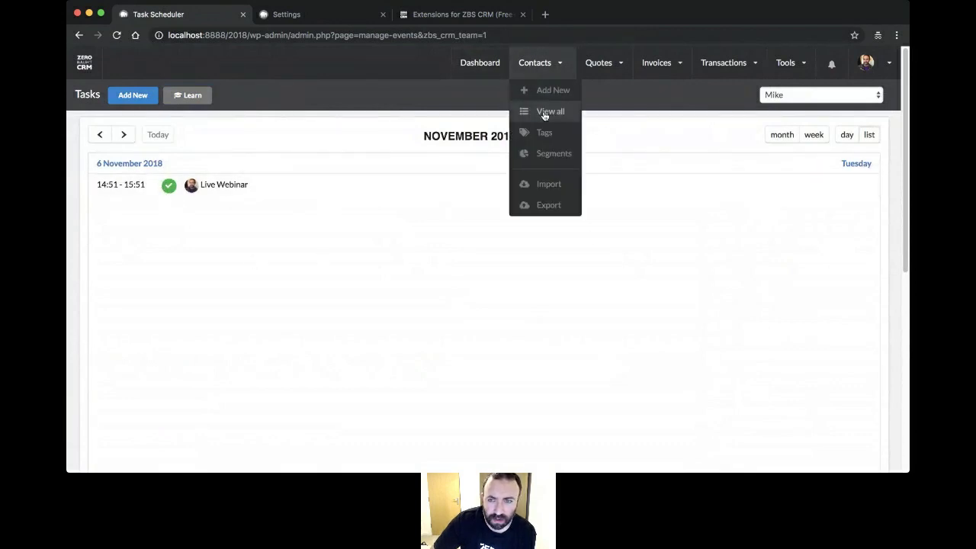
- View the sent Live Webinar? email's details in the Email Manager
mouse_move(868, 63)
click(588, 171)
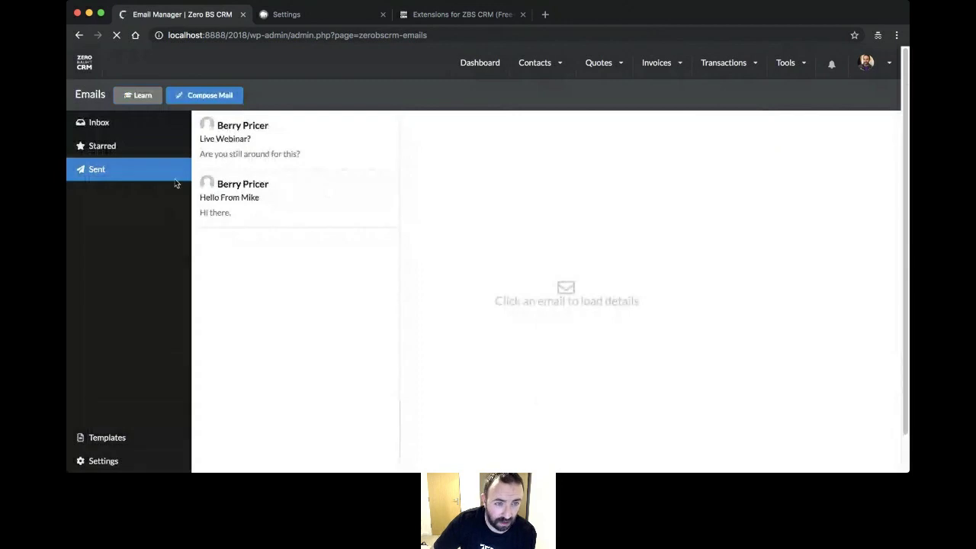
click(315, 150)
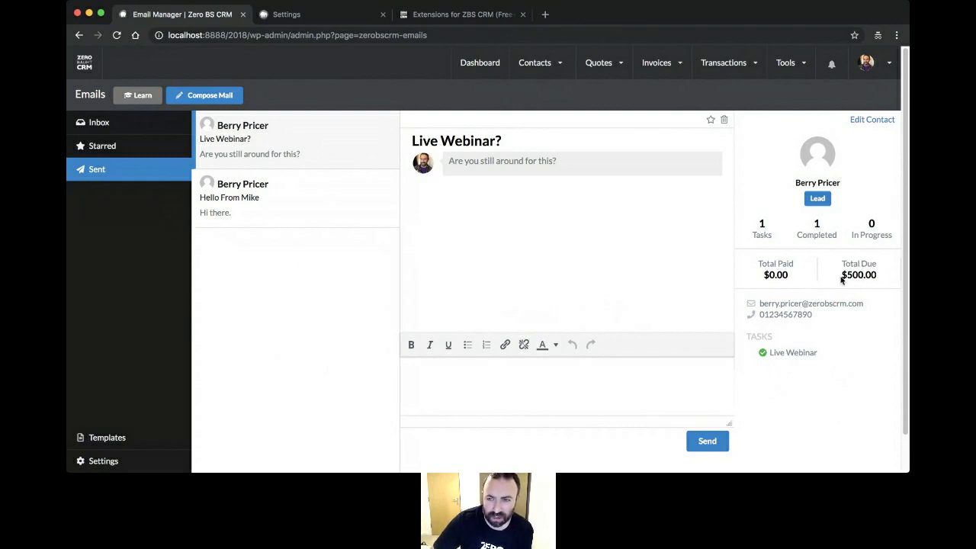
- Return to the dashboard showing 625 contacts, 3 leads and 622 customers
mouse_move(625, 66)
mouse_move(657, 64)
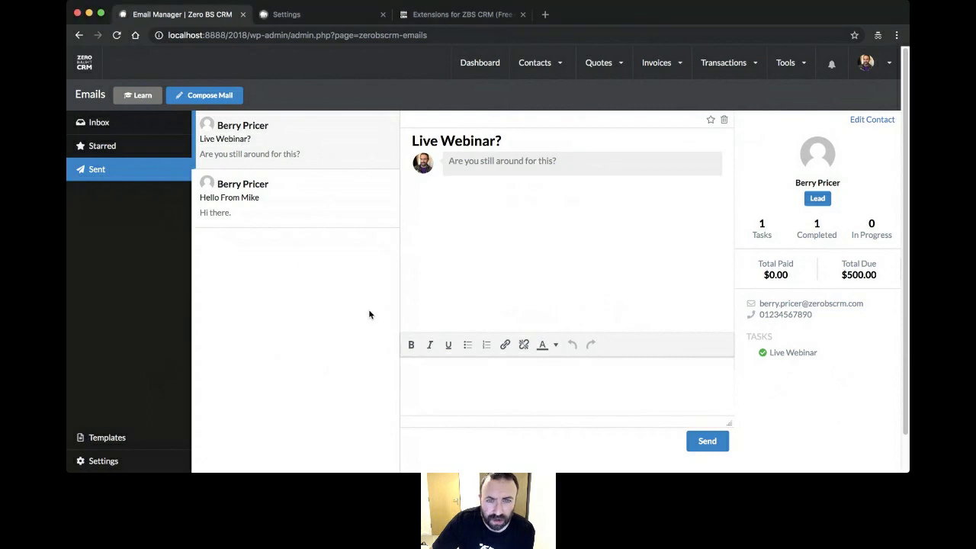
click(471, 64)
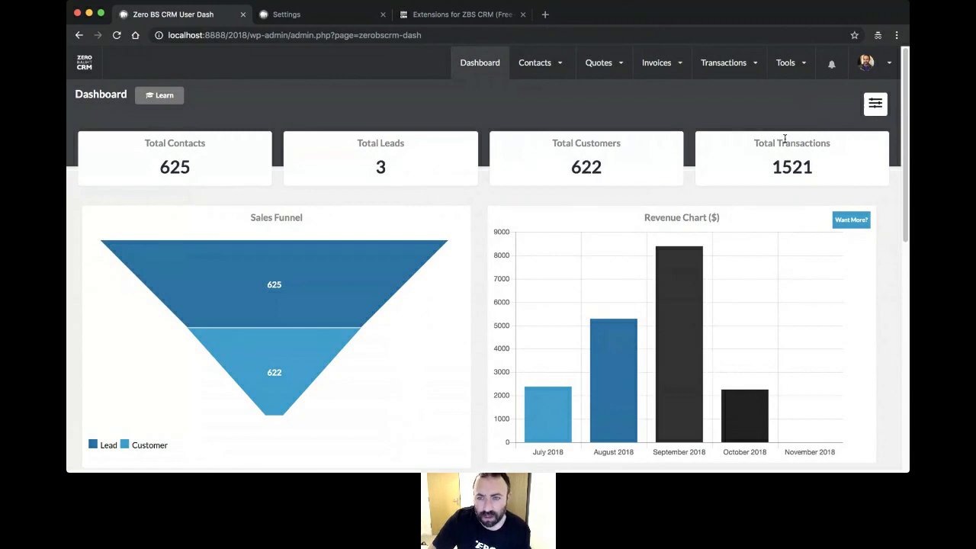
- Open Tools > Mail Campaigns to see 5 sent, 2 opens (40%) and 1 live sequence
click(866, 64)
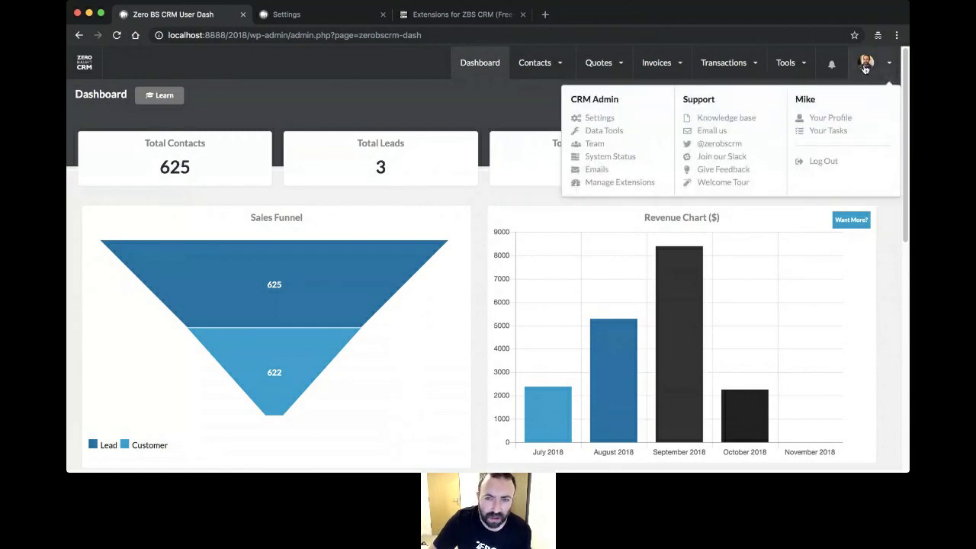
click(790, 64)
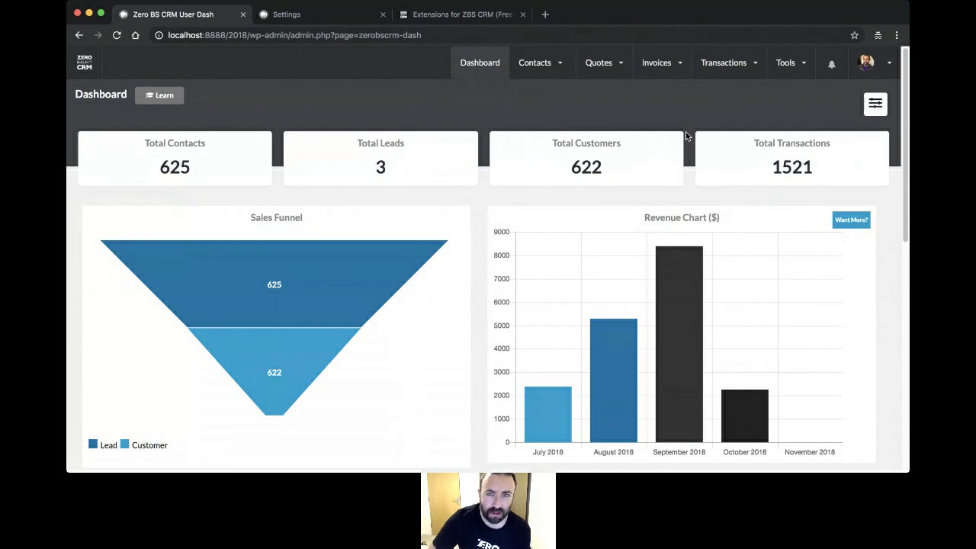
mouse_move(783, 69)
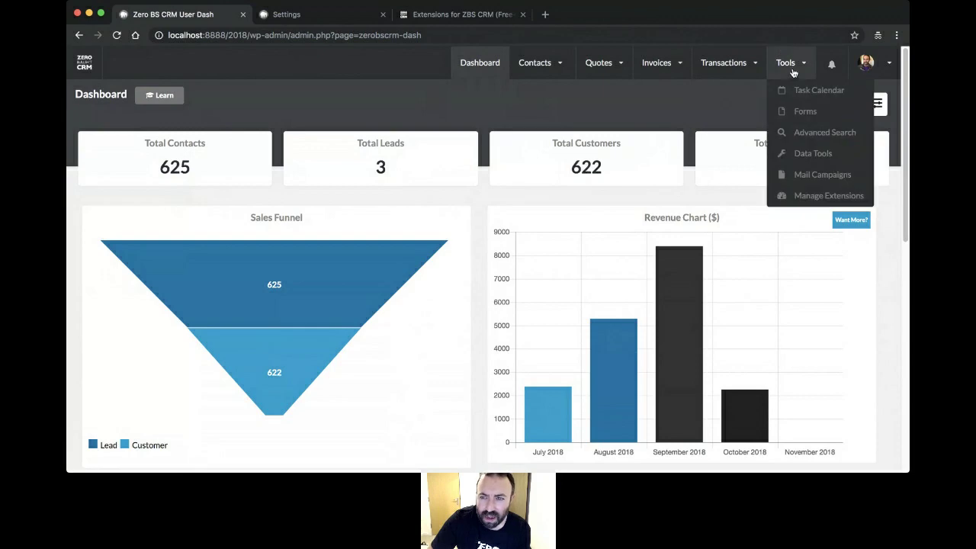
click(818, 178)
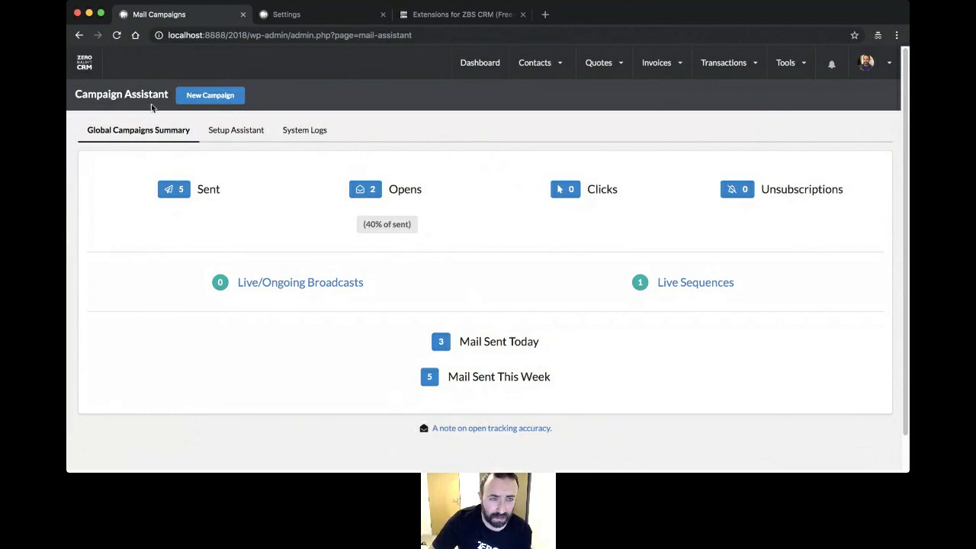
- Start a new campaign of type Email Sequence and continue to its naming step
click(213, 97)
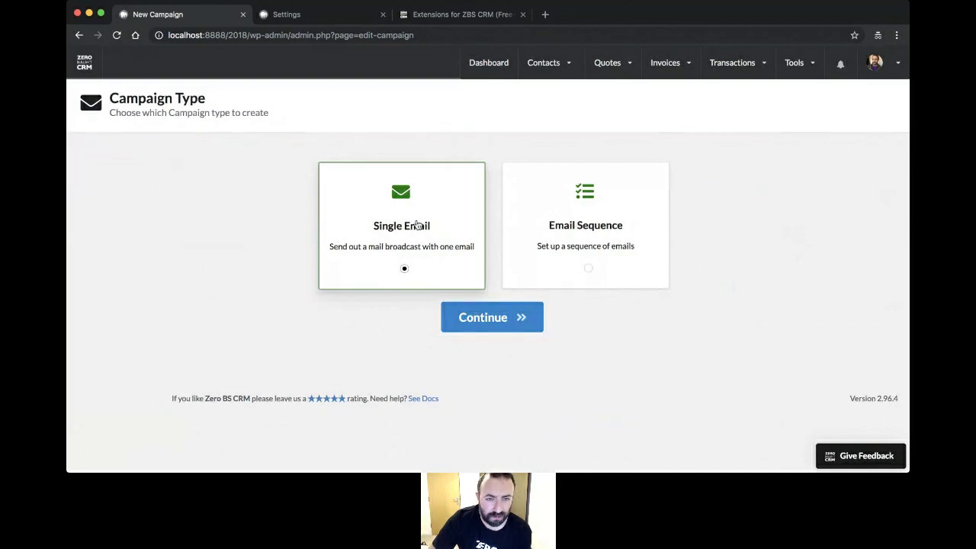
click(589, 271)
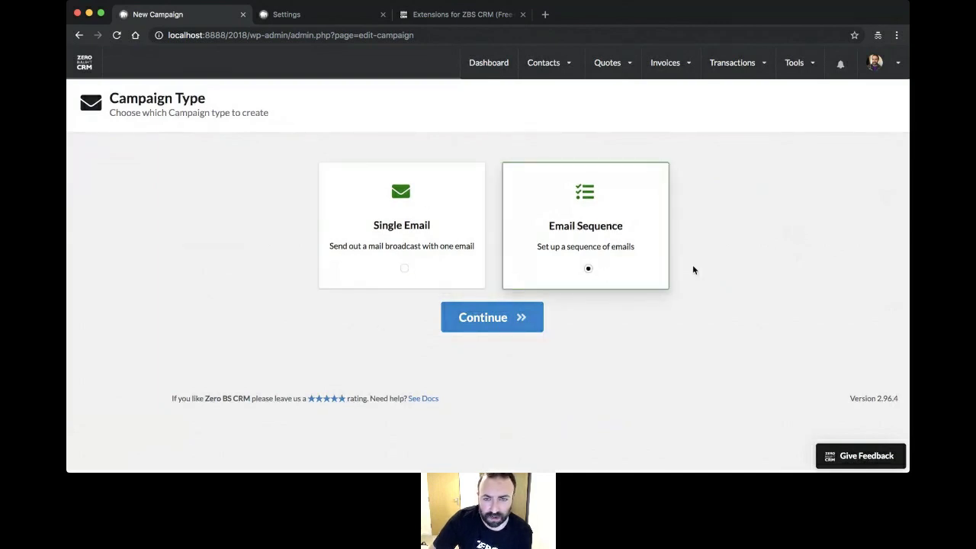
click(402, 235)
click(654, 234)
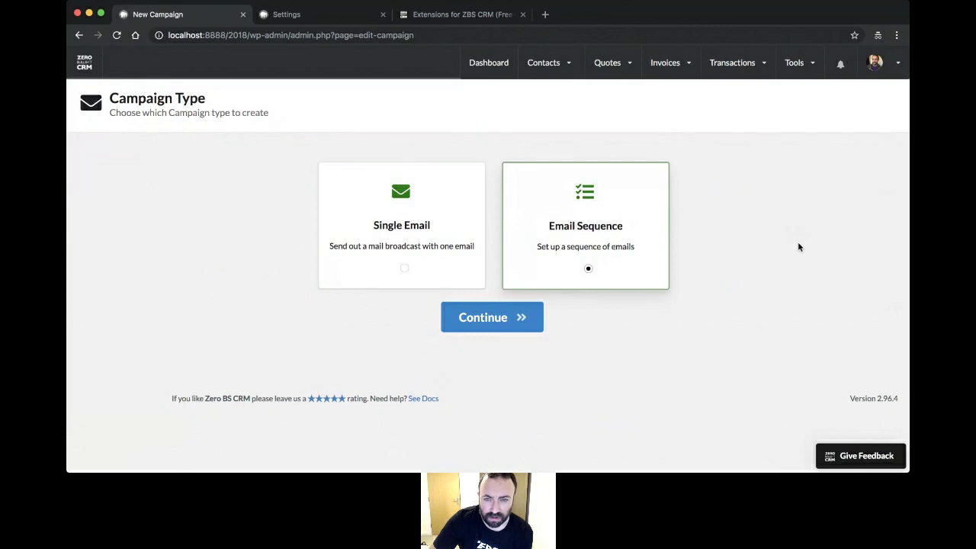
click(492, 327)
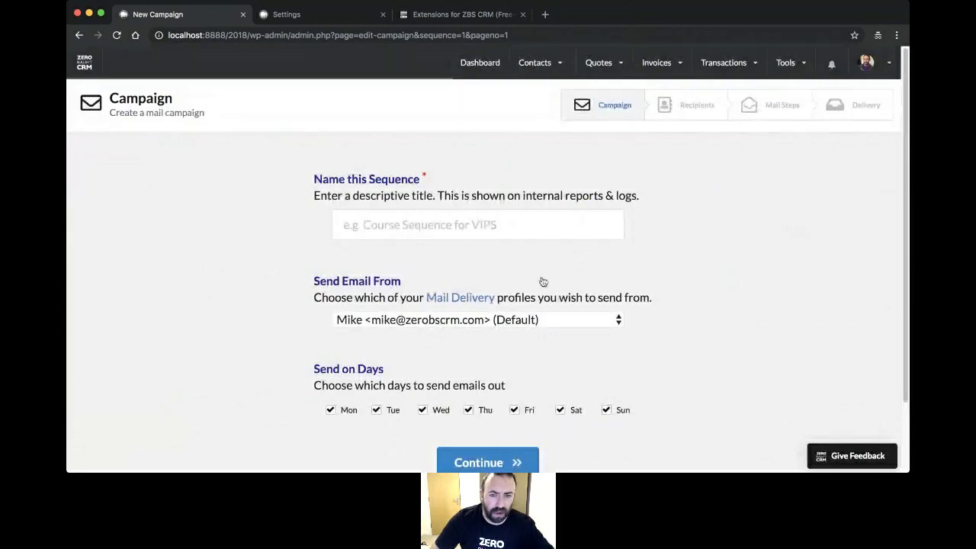
- Name the sequence 'Welcome to ZBS CRM Webinar', untick Sunday as a send day, and continue
click(504, 234)
text(W)
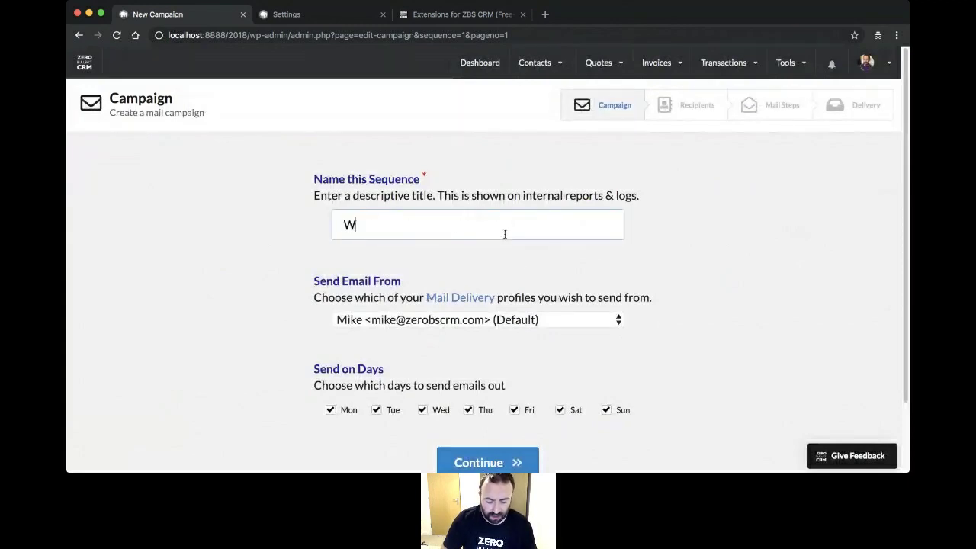
text(elcome to ZBS CRM Webinar)
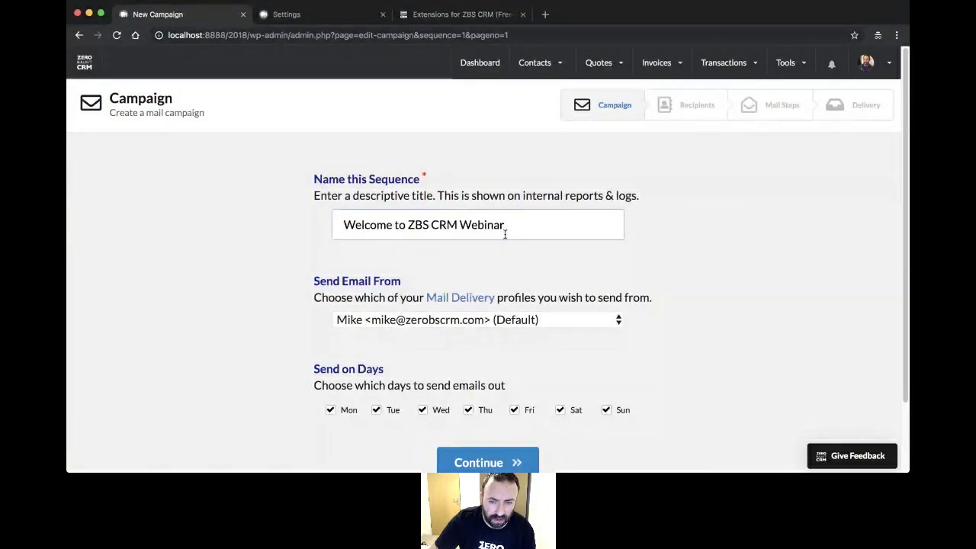
click(606, 409)
scroll(568, 416, down, 2)
click(488, 387)
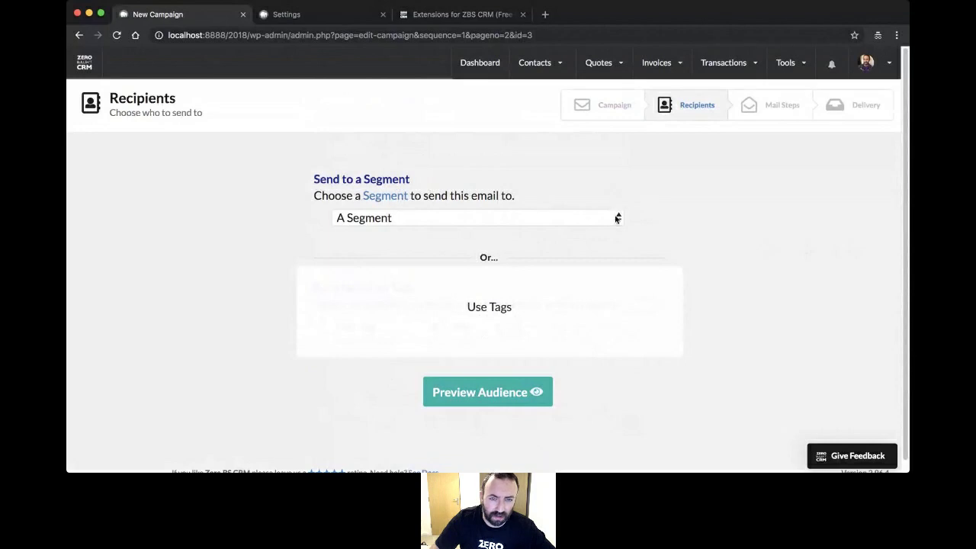
- Target the 'Customer who are ME' segment, preview its 2 contacts, and continue to Mail Steps
click(457, 236)
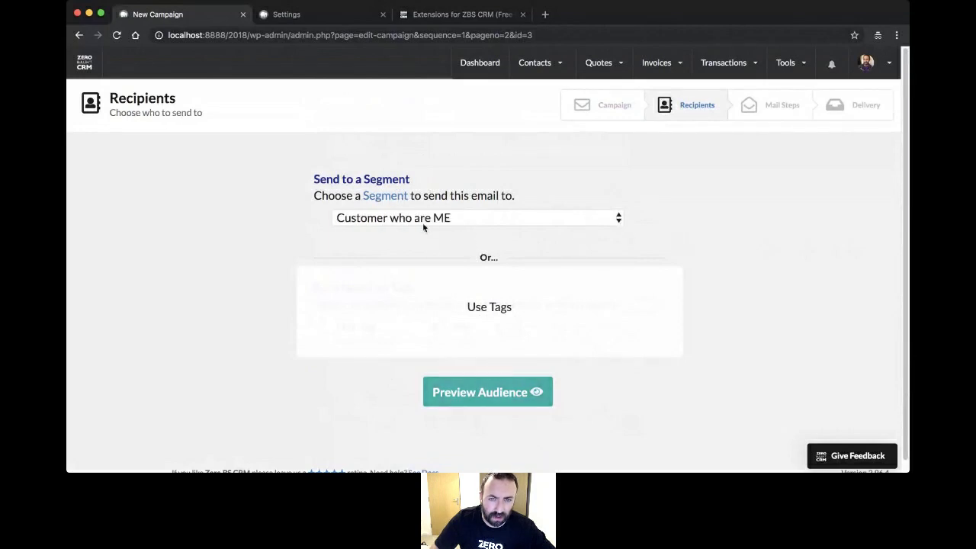
scroll(649, 281, down, 1)
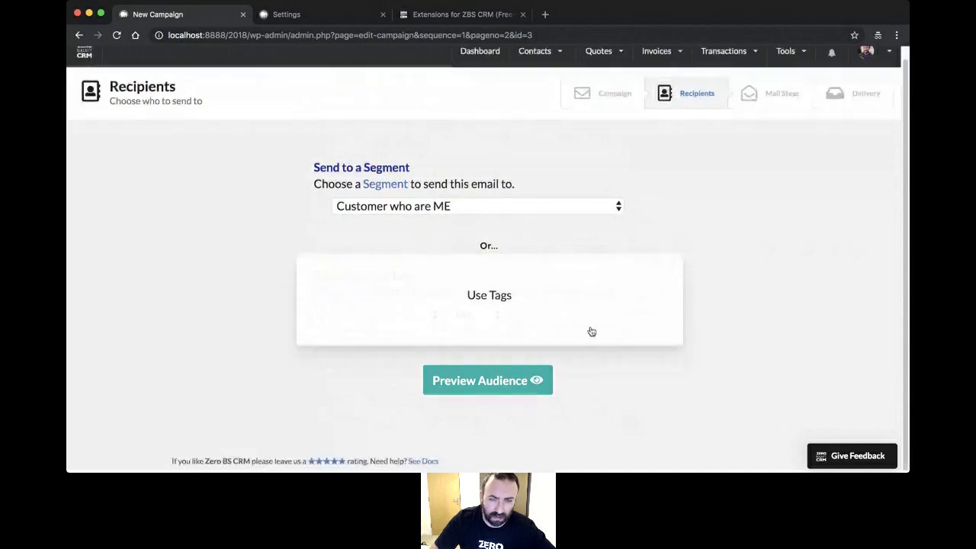
click(453, 314)
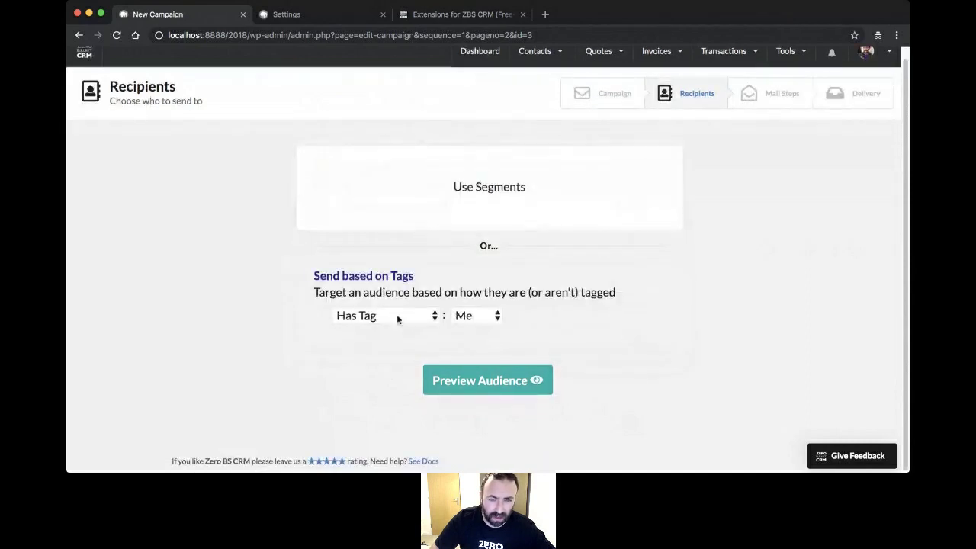
click(480, 188)
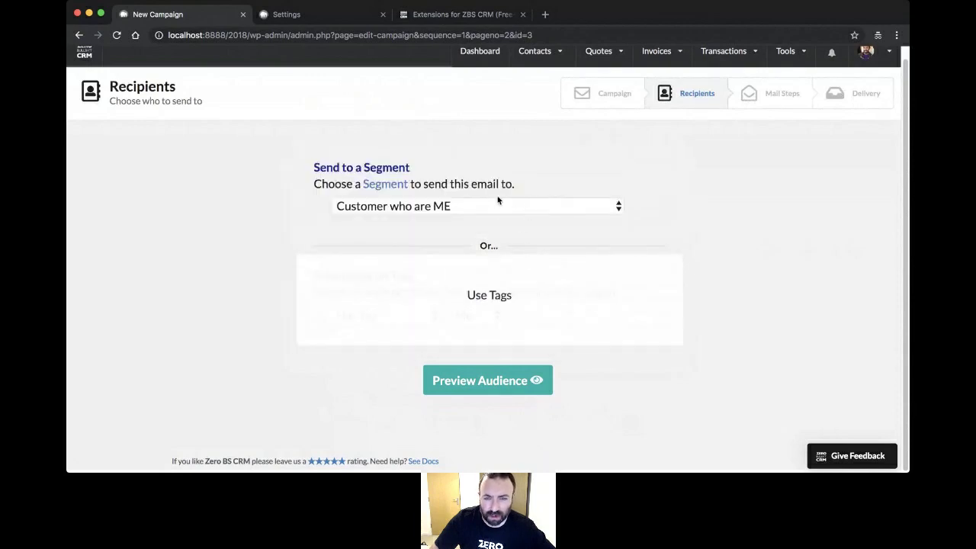
click(562, 297)
click(526, 212)
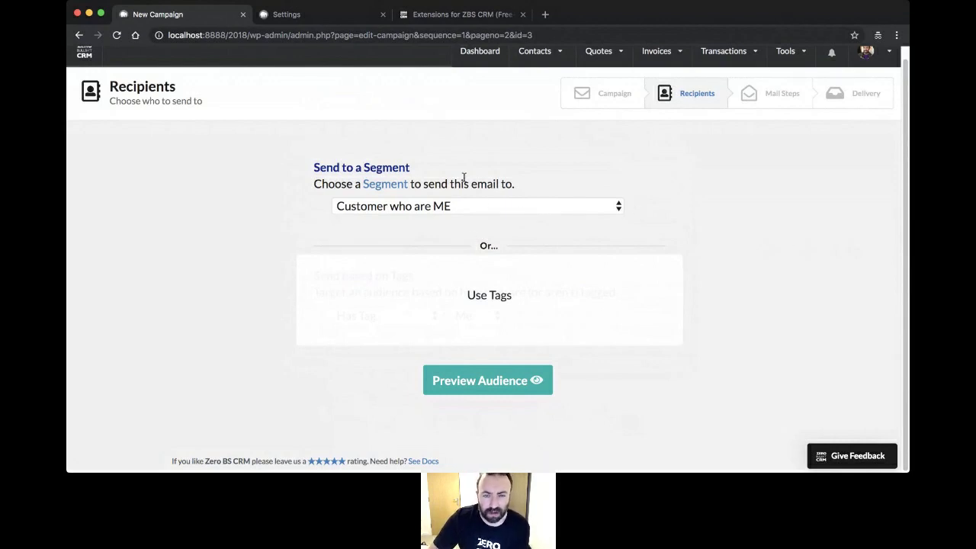
click(497, 382)
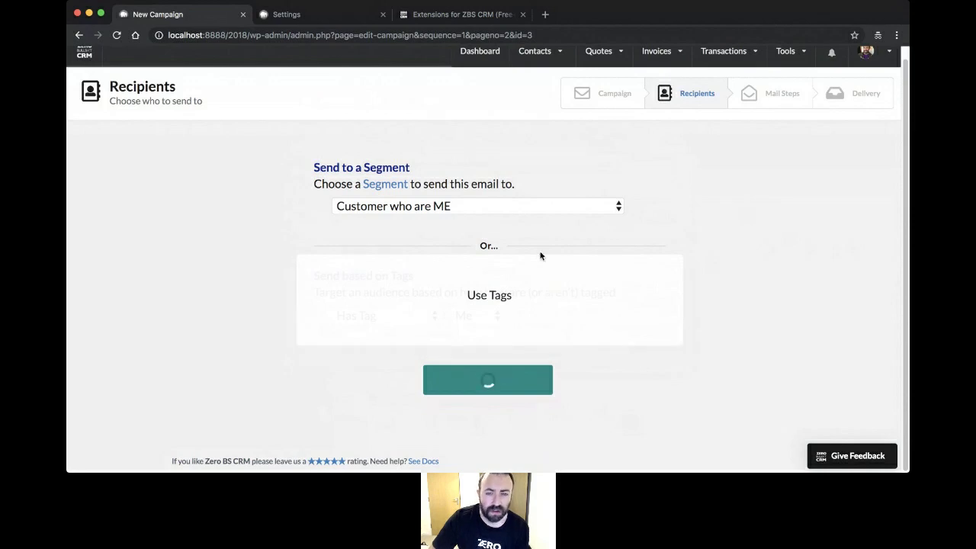
scroll(534, 256, down, 3)
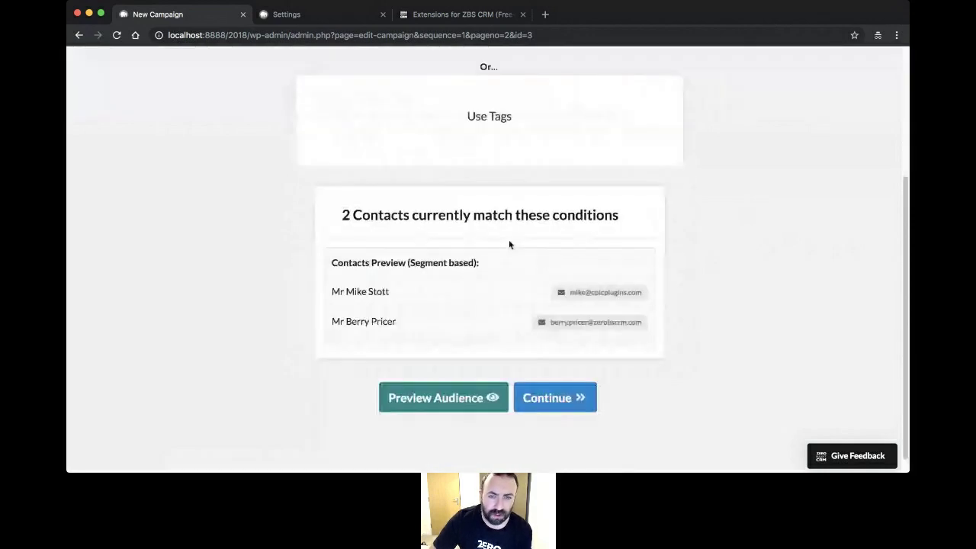
click(570, 408)
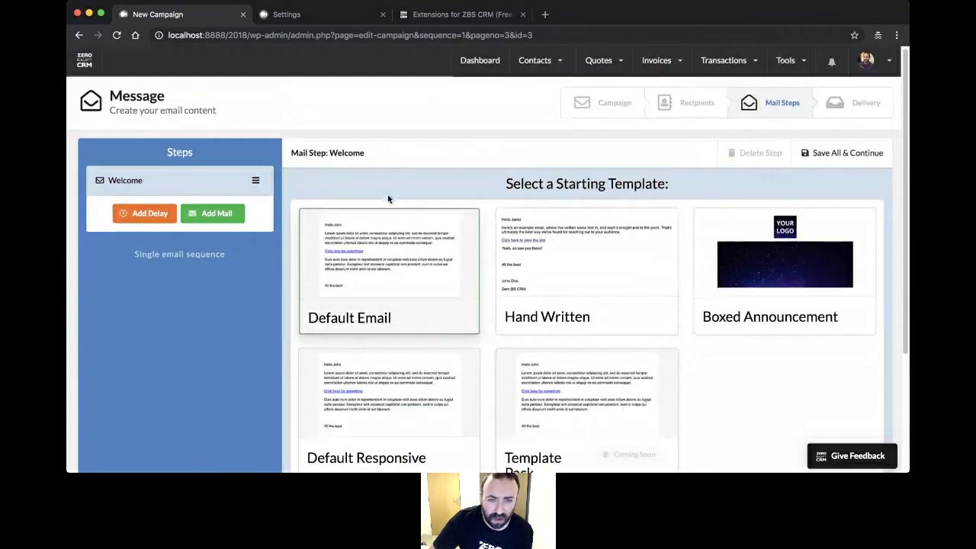
- Start the Welcome email from the Default Email template
scroll(387, 196, down, 3)
scroll(392, 208, up, 3)
scroll(394, 210, down, 1)
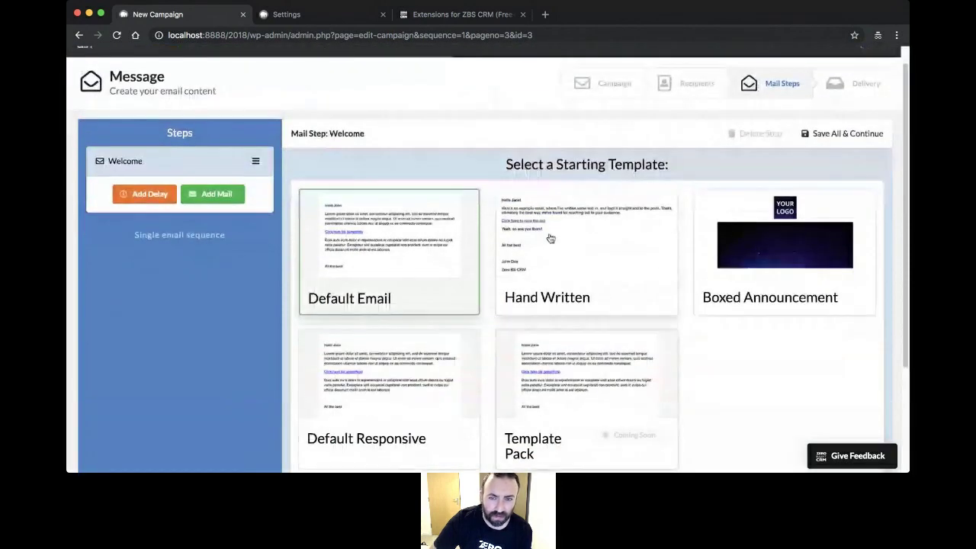
scroll(474, 210, down, 3)
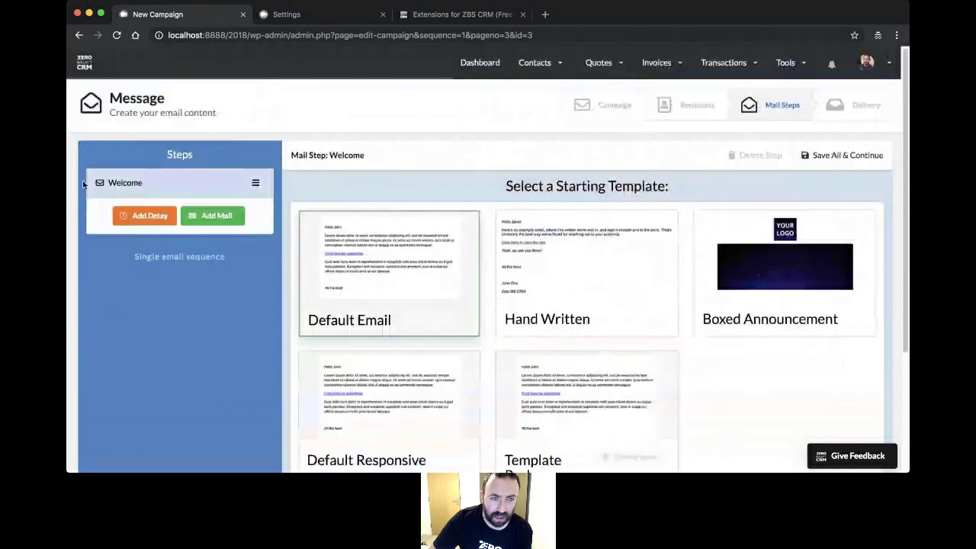
scroll(221, 187, up, 4)
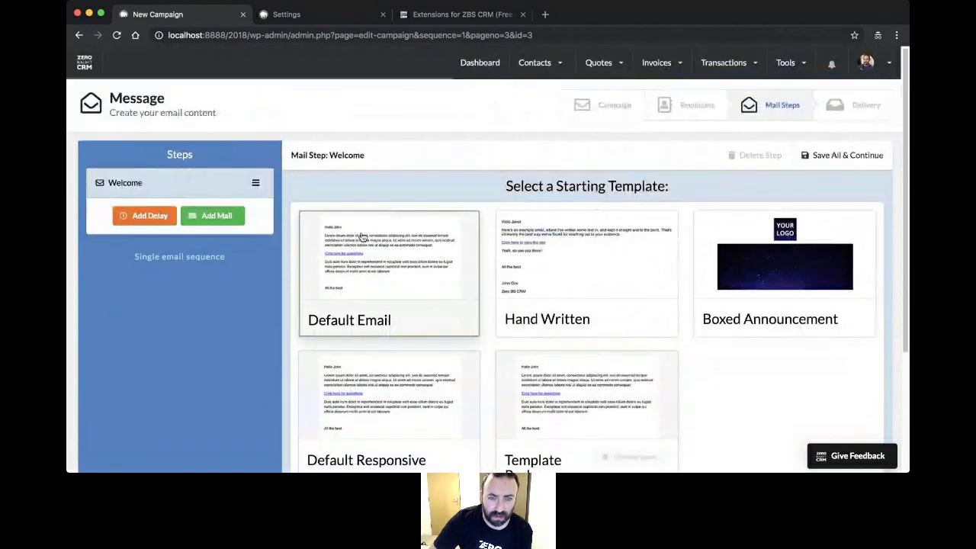
scroll(420, 227, down, 3)
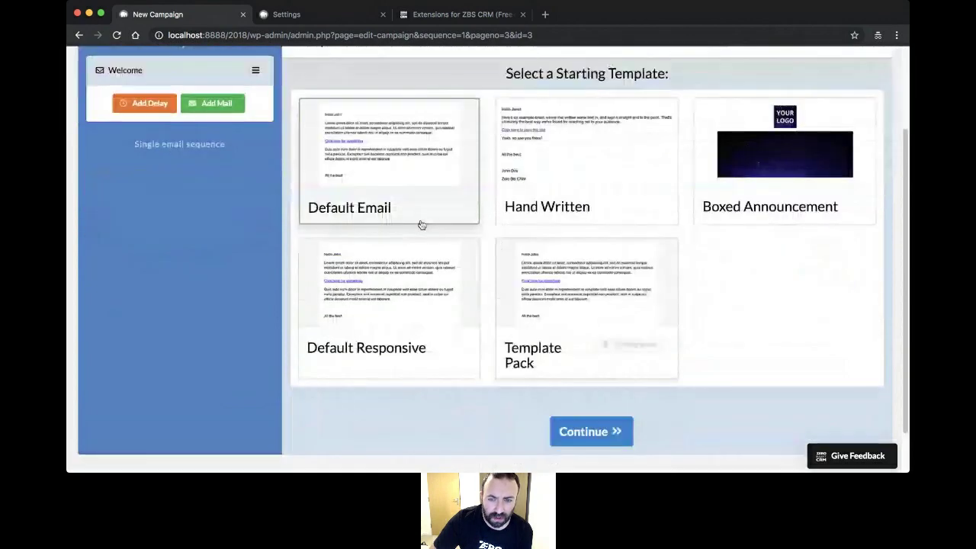
click(622, 431)
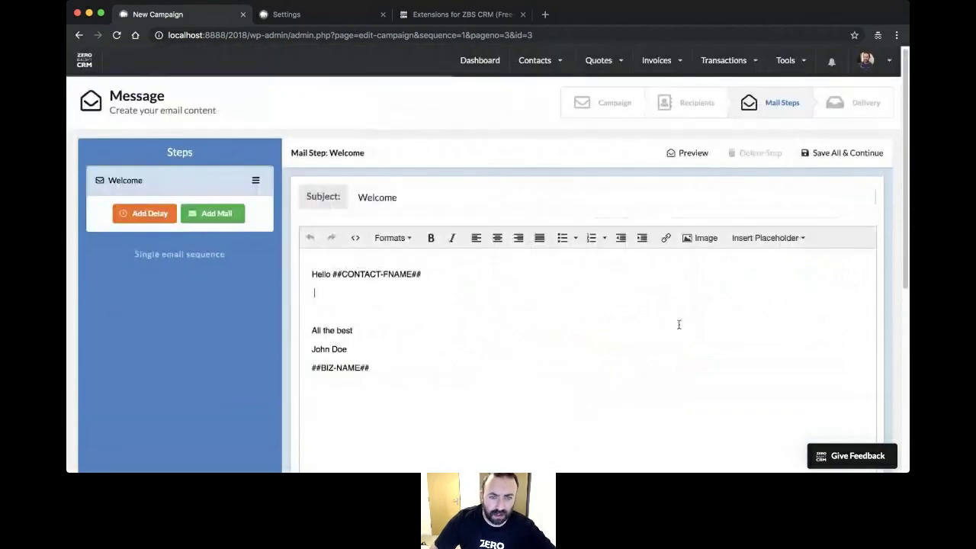
- Write 'Welcome to ZBS CRM' on its own line between the greeting and sign-off
text(Welco)
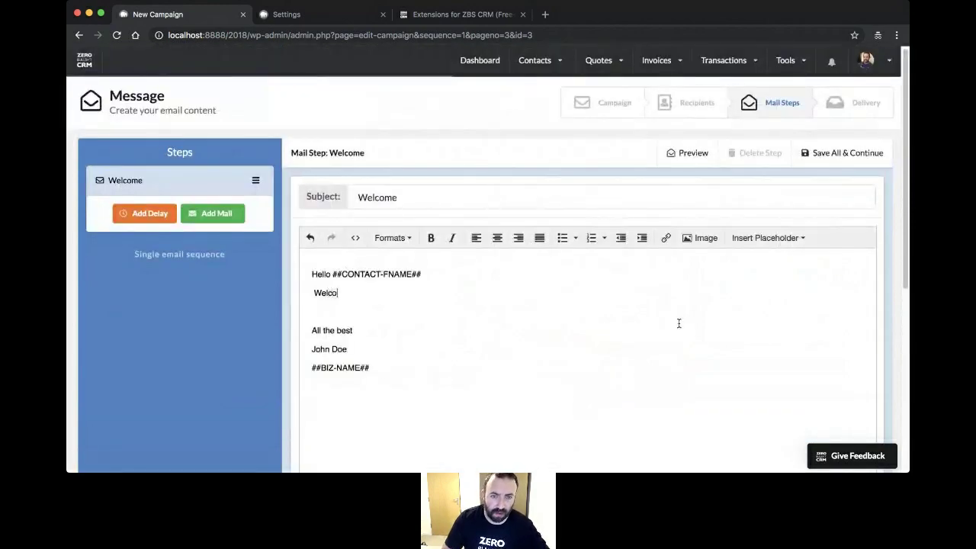
text(me to ZBS CVRM)
key(BackSpace)
key(BackSpace)
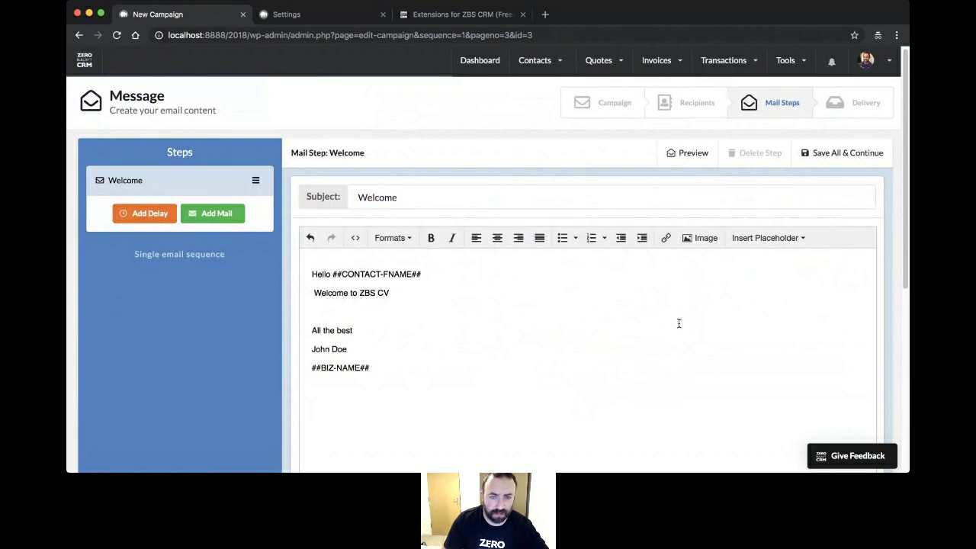
text(M)
key(Return)
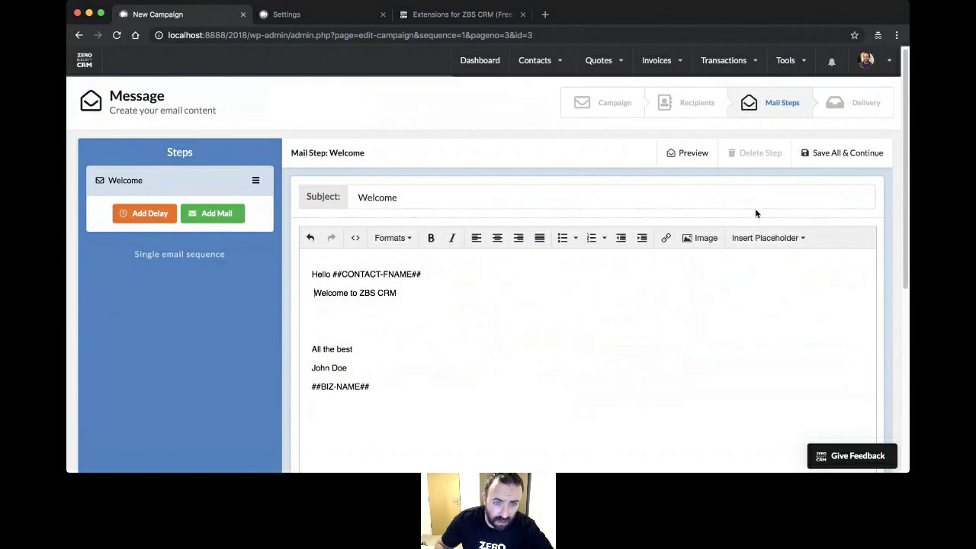
key(BackSpace)
key(Return)
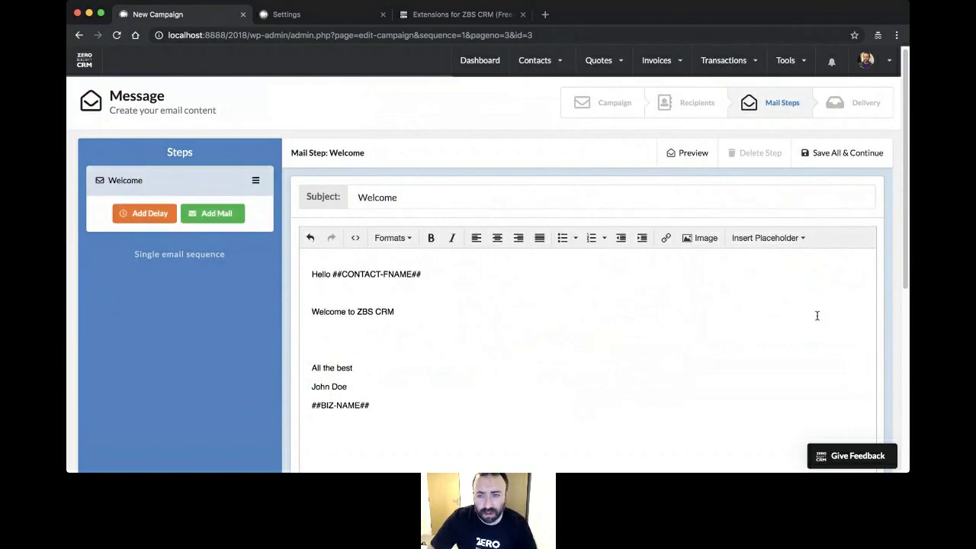
- Browse the Insert Placeholder list and close it without inserting anything
click(770, 237)
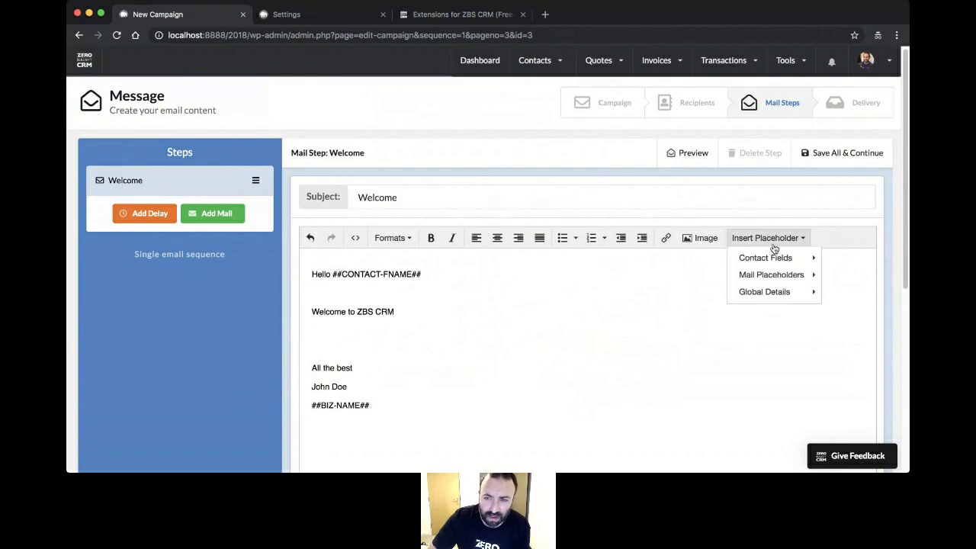
mouse_move(773, 258)
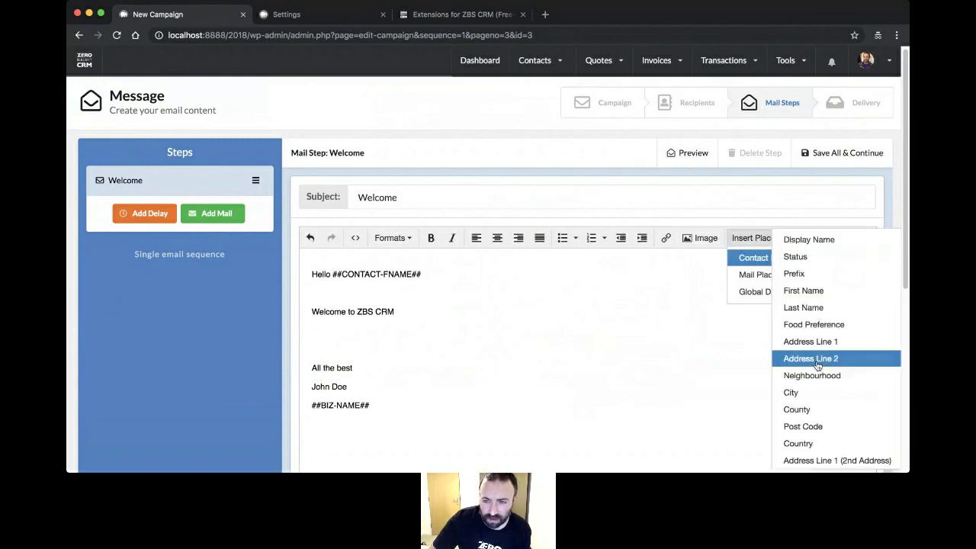
scroll(816, 359, down, 3)
scroll(817, 381, down, 3)
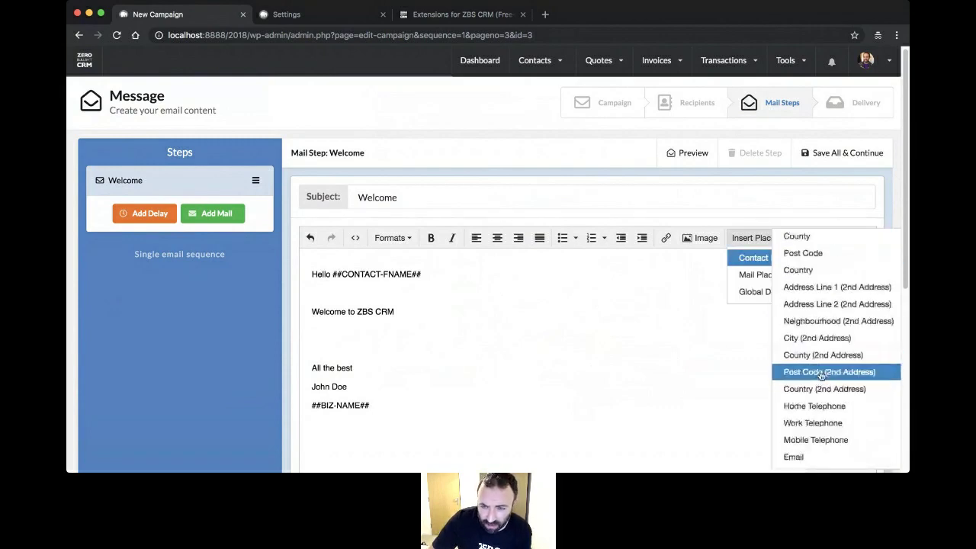
mouse_move(742, 275)
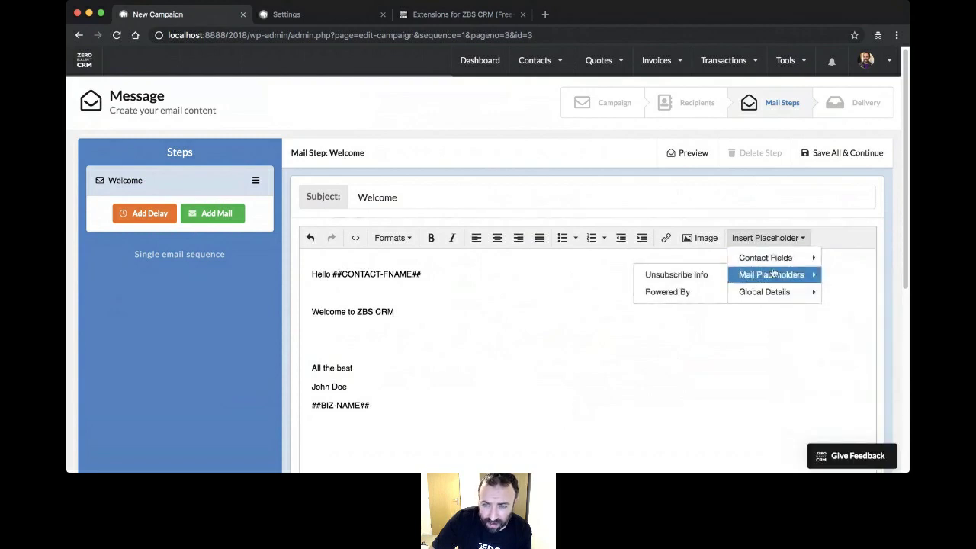
mouse_move(774, 293)
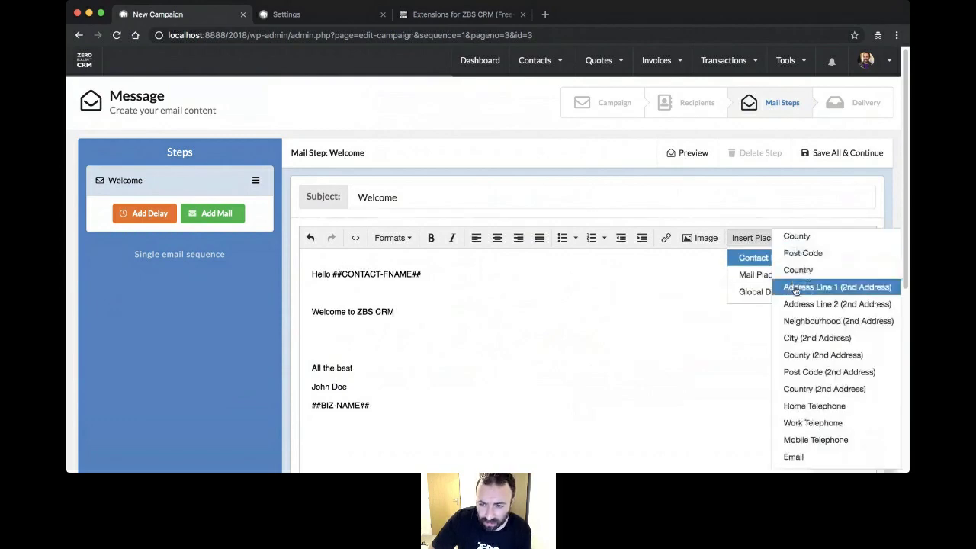
scroll(804, 300, down, 2)
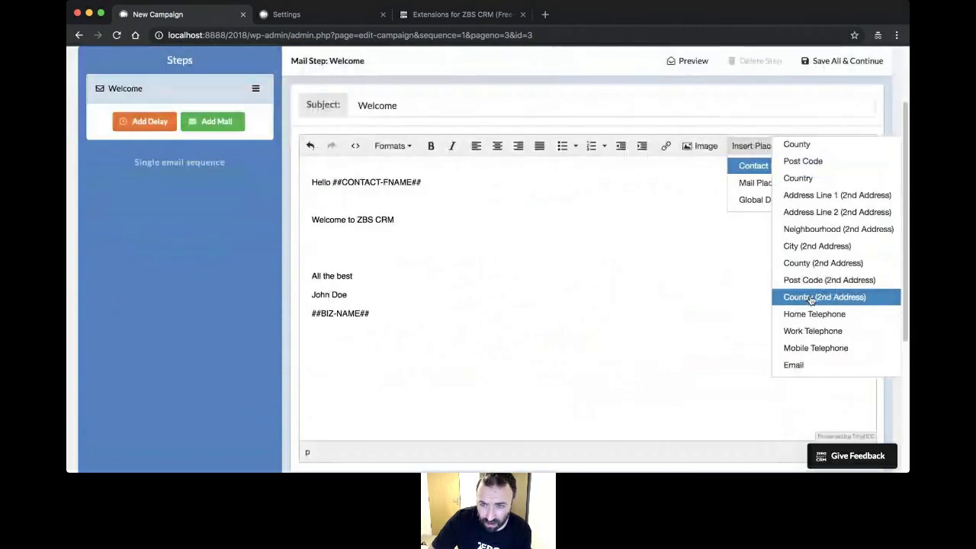
scroll(810, 299, up, 3)
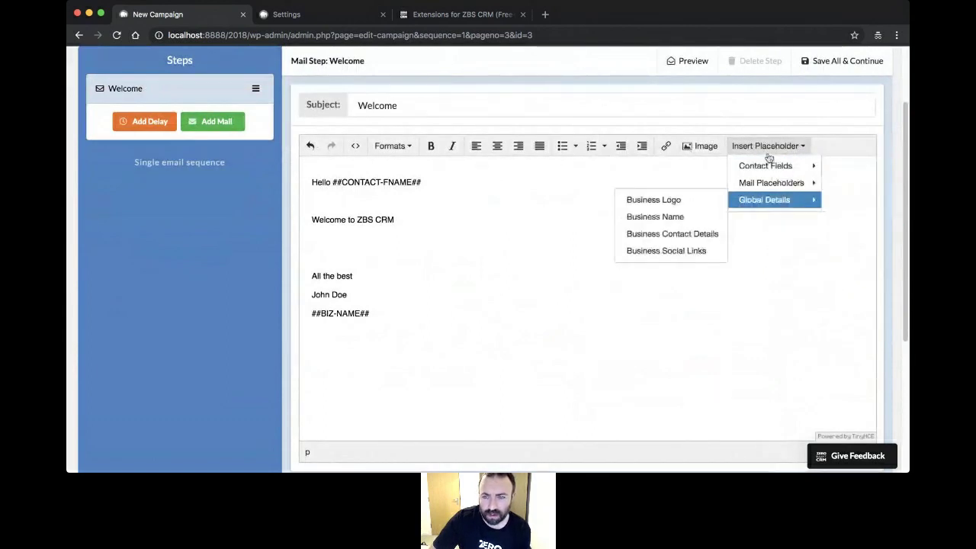
click(783, 284)
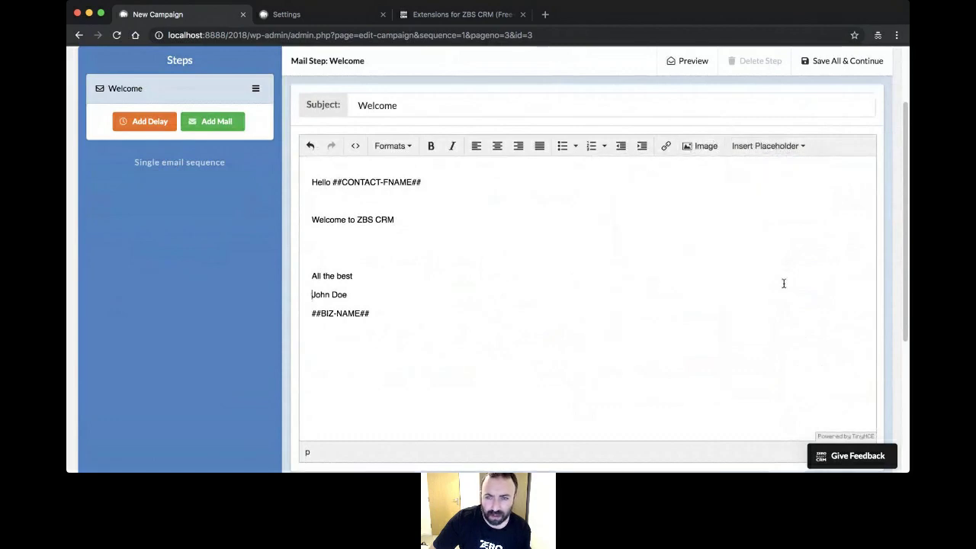
scroll(442, 264, up, 2)
- Add a 5 Day Delay and a second mail after Welcome, with the delay first
scroll(385, 213, down, 5)
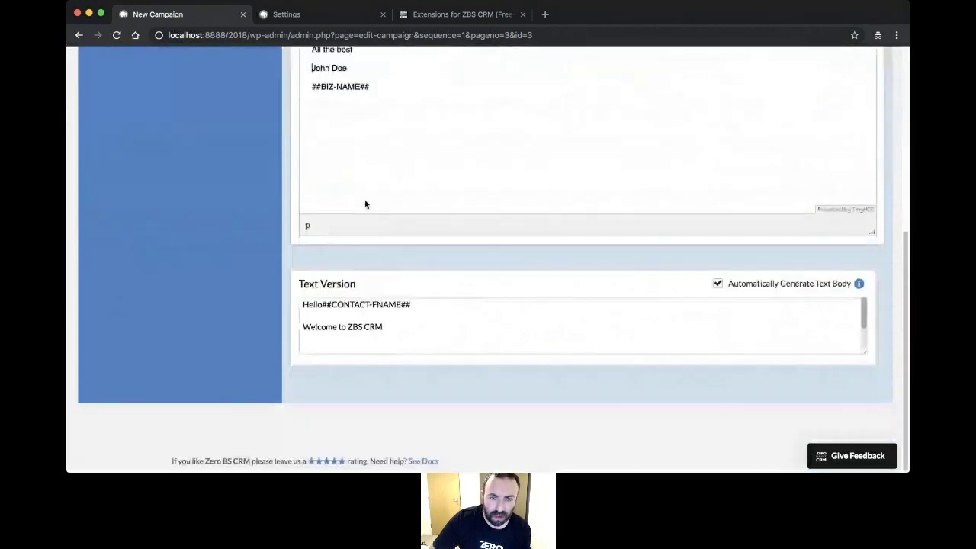
scroll(365, 204, up, 5)
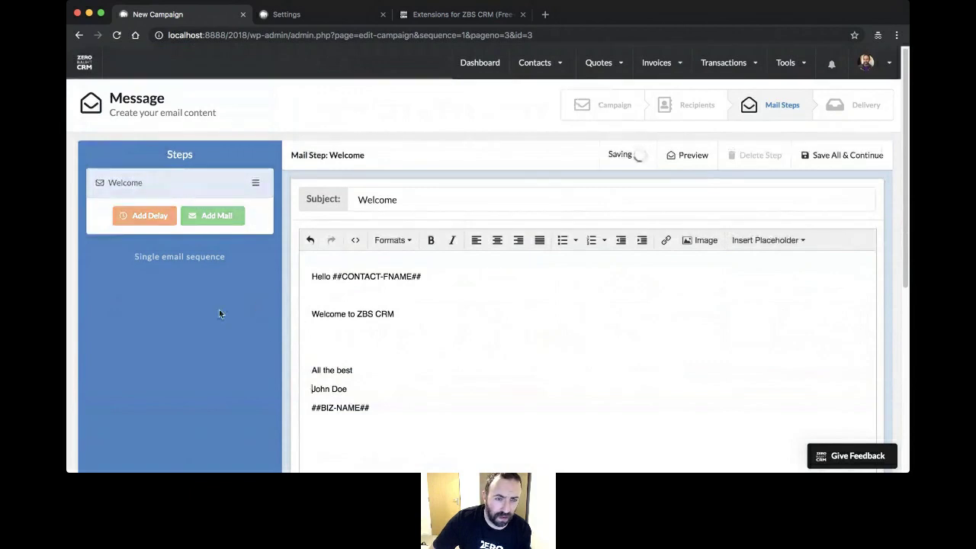
click(149, 220)
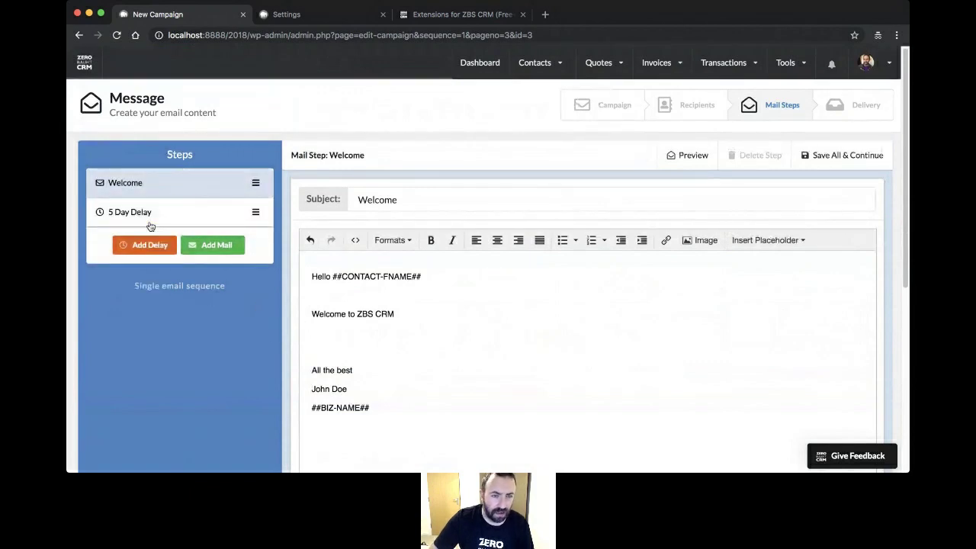
click(193, 248)
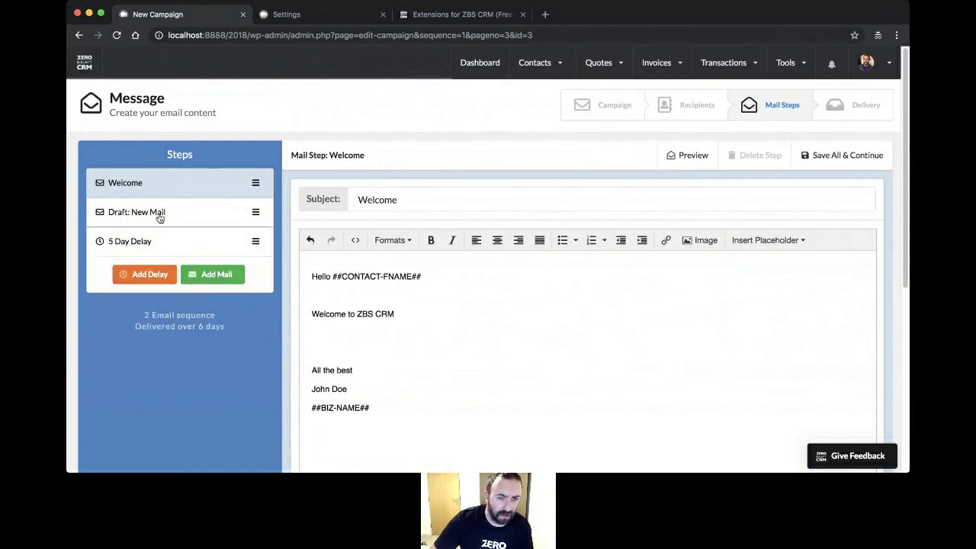
drag(255, 241, 257, 212)
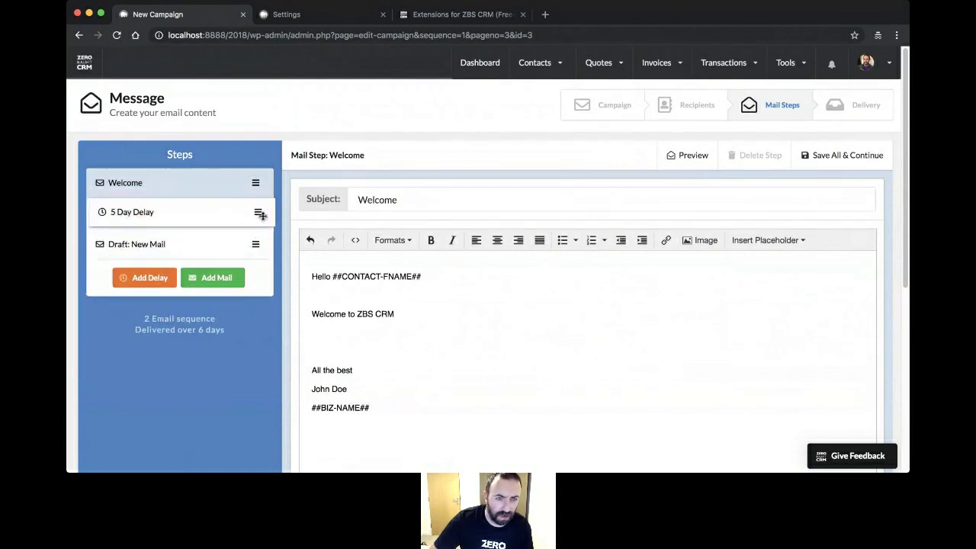
- Start the second mail from the Hand Written template
click(173, 243)
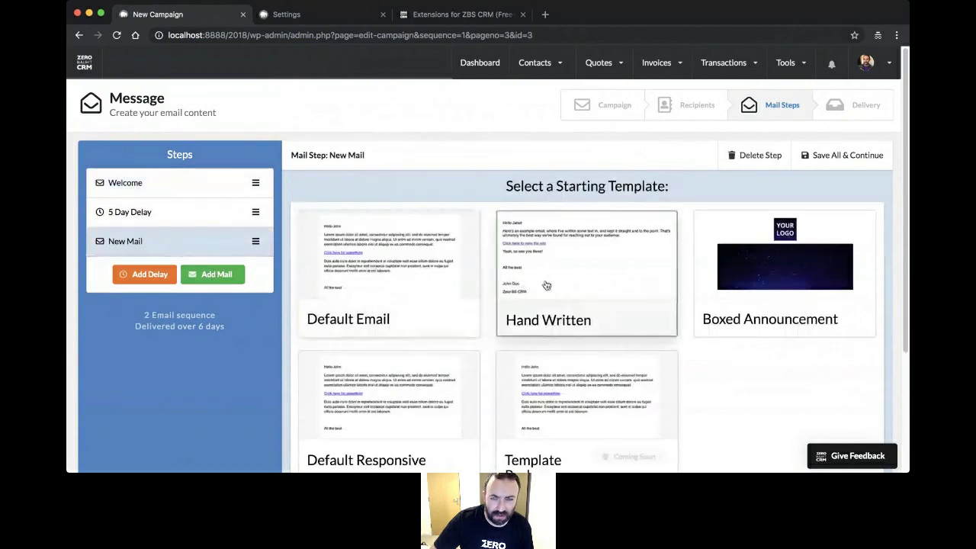
scroll(545, 285, down, 2)
click(587, 454)
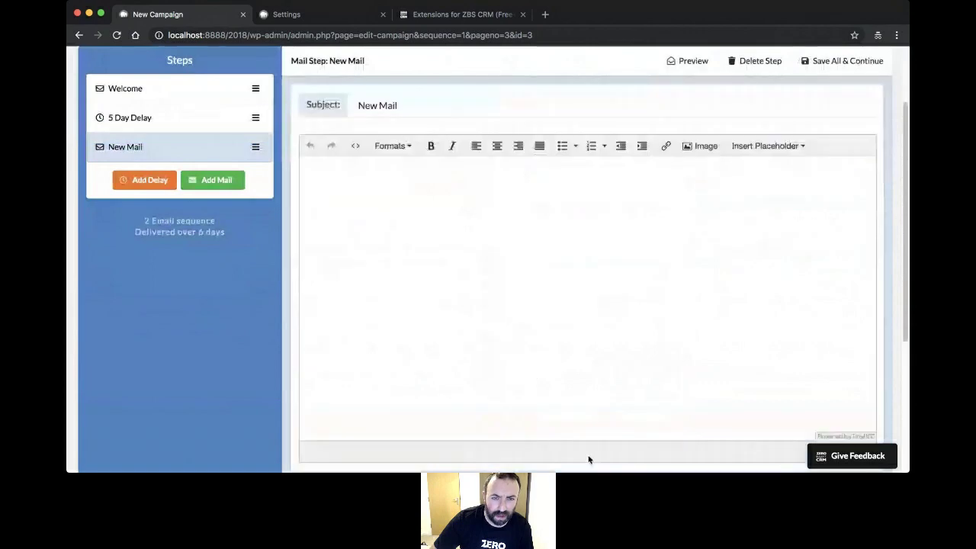
click(353, 200)
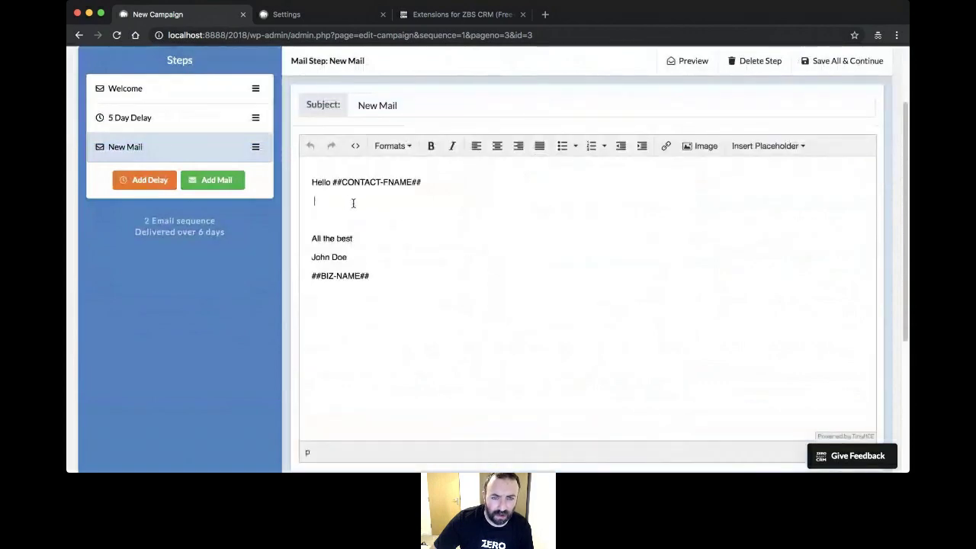
- Add another 5 Day Delay and a third draft mail placed after it
click(151, 181)
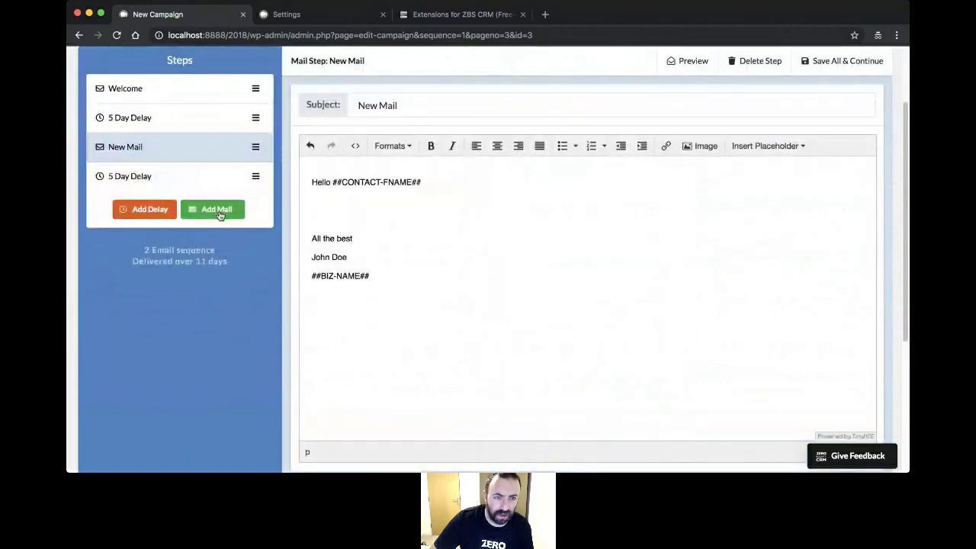
click(219, 214)
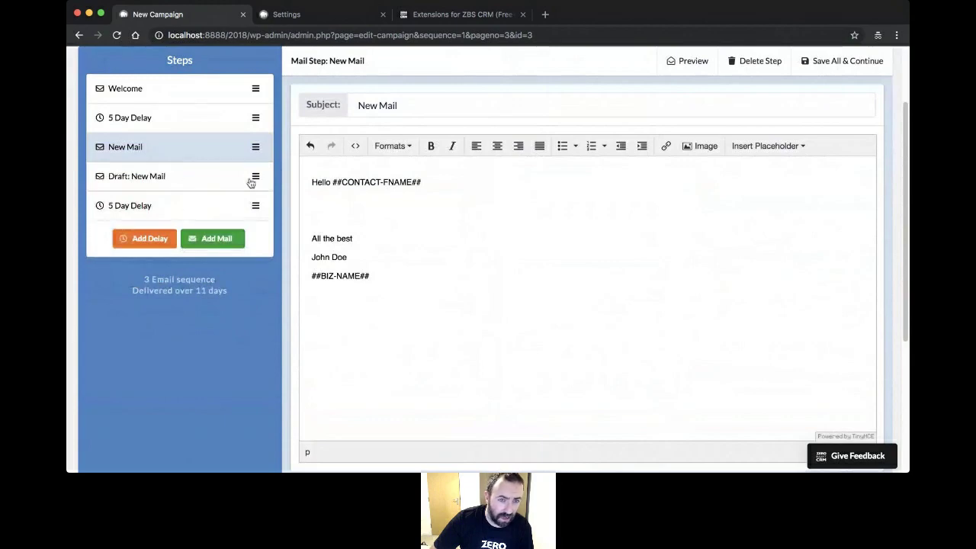
drag(256, 176, 255, 218)
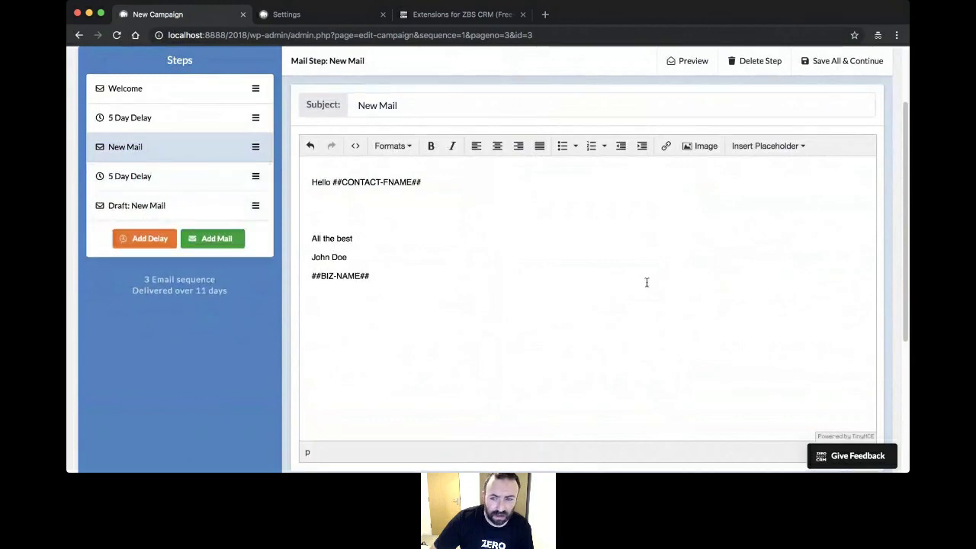
scroll(646, 283, down, 3)
scroll(599, 307, down, 2)
scroll(599, 308, up, 2)
scroll(599, 308, up, 5)
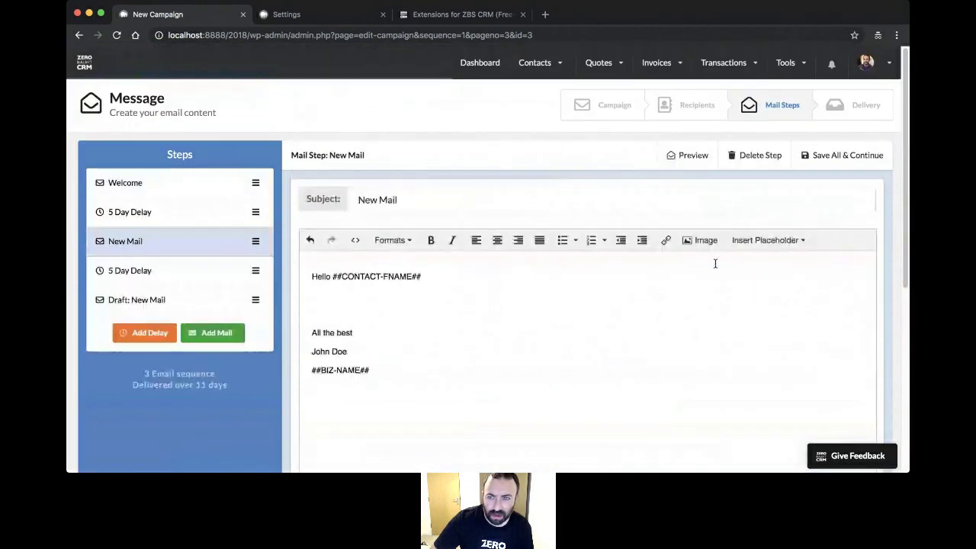
- Save all mail steps and start the sequence: 3 emails over 11 days to 2 contacts
click(856, 156)
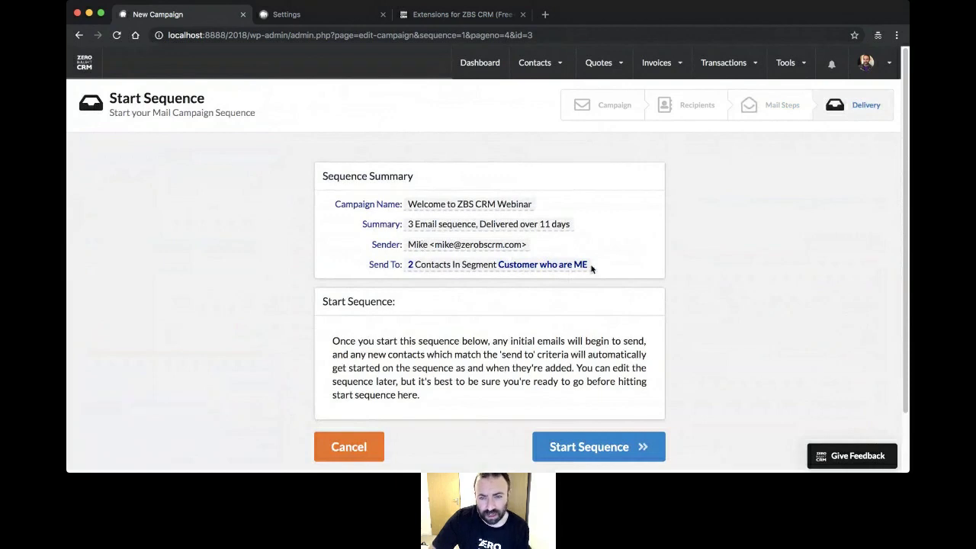
scroll(464, 282, down, 2)
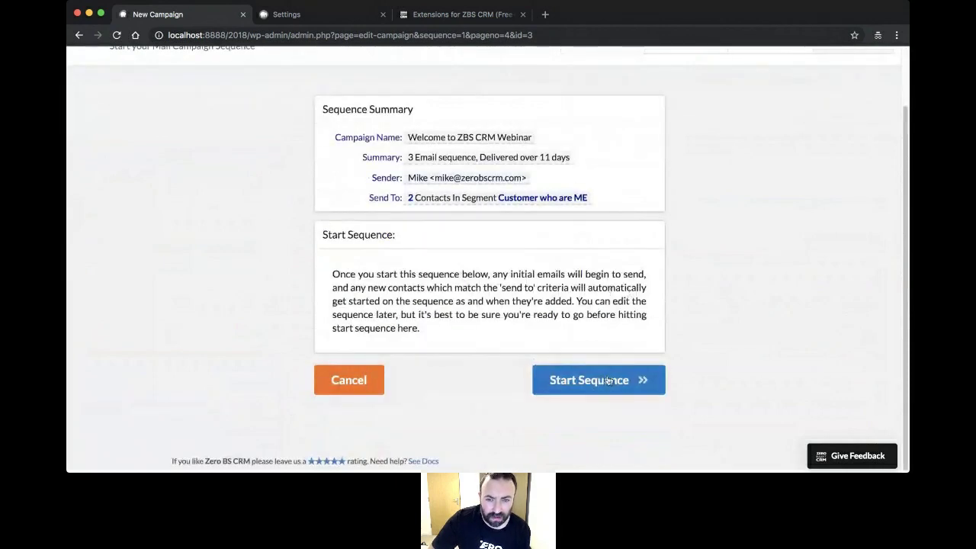
click(636, 371)
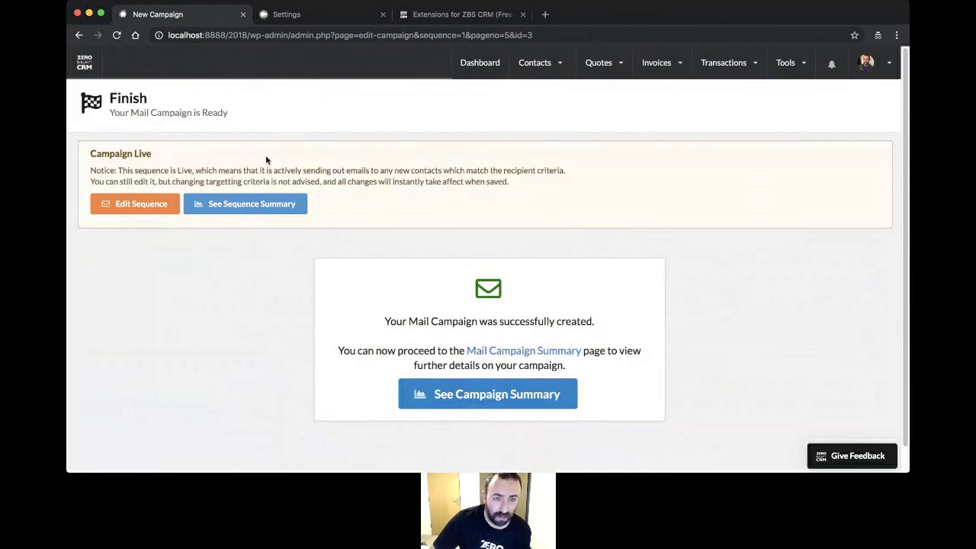
- View the live sequence's summary, then go to Tools > Mail Campaigns
click(256, 211)
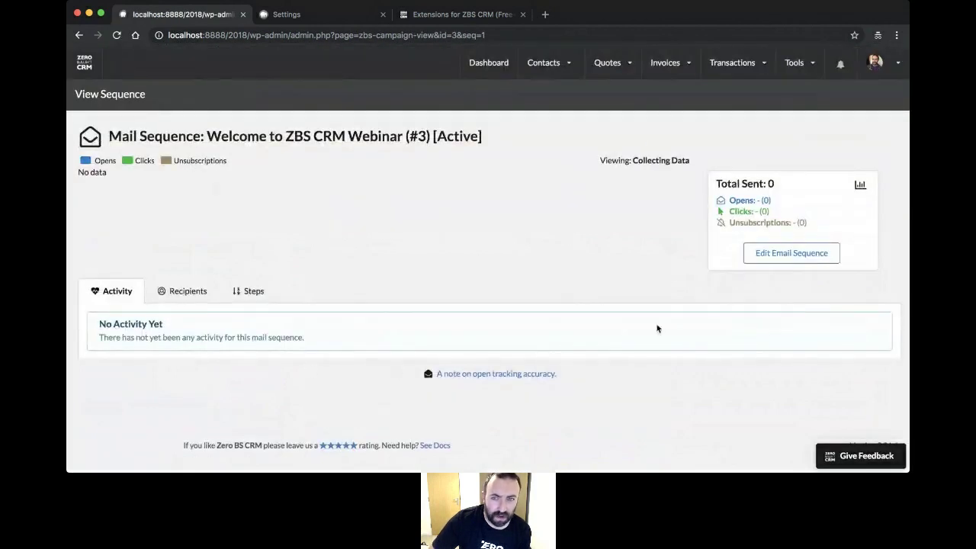
mouse_move(796, 68)
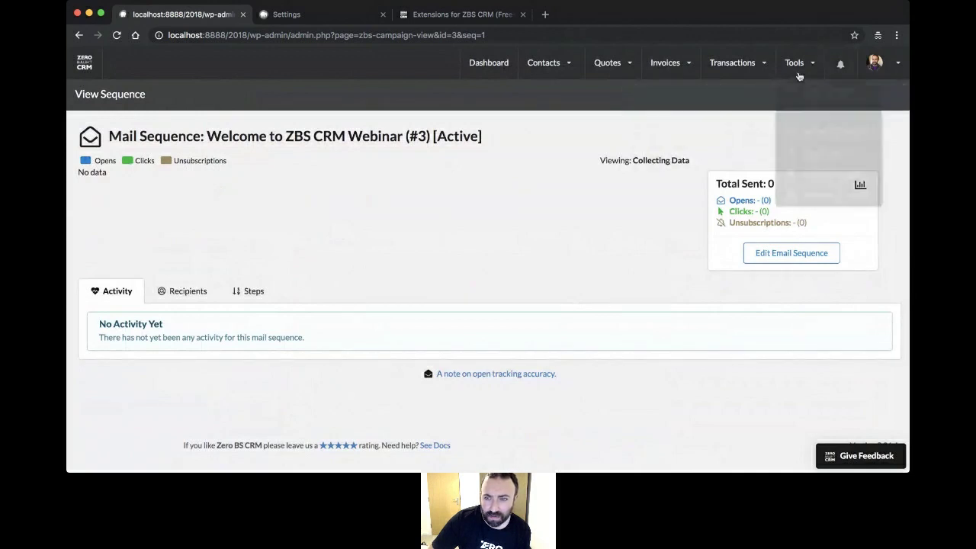
click(802, 176)
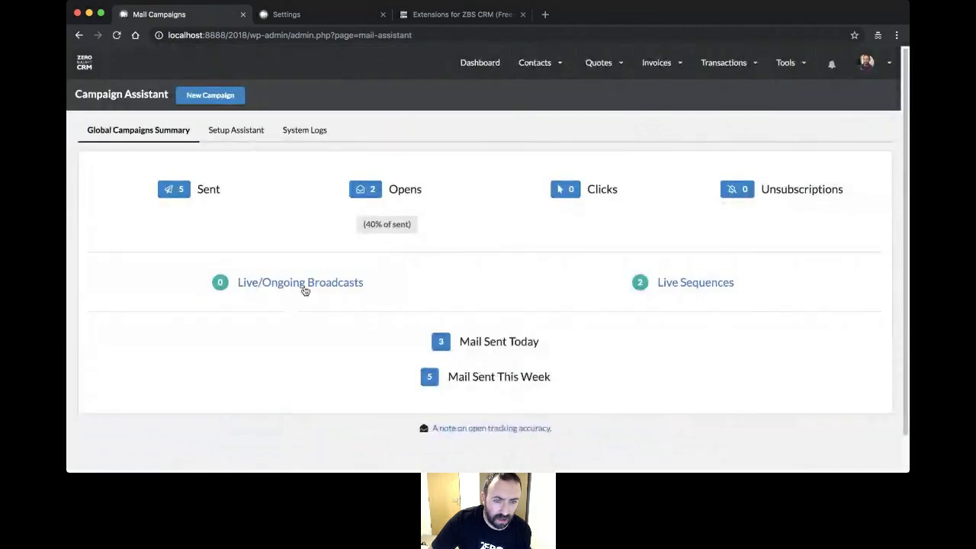
- Review the March Product Update broadcast's stats from the live broadcasts list
click(305, 283)
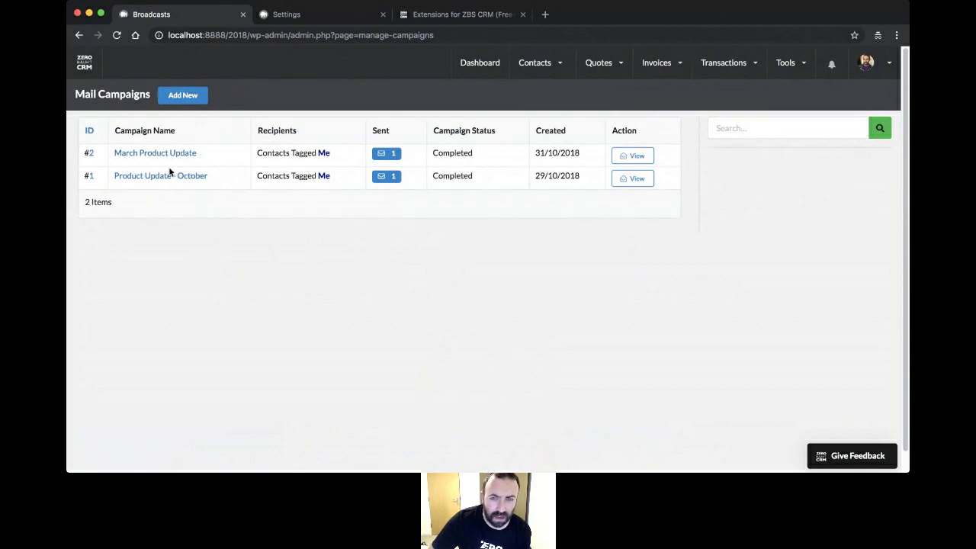
click(171, 157)
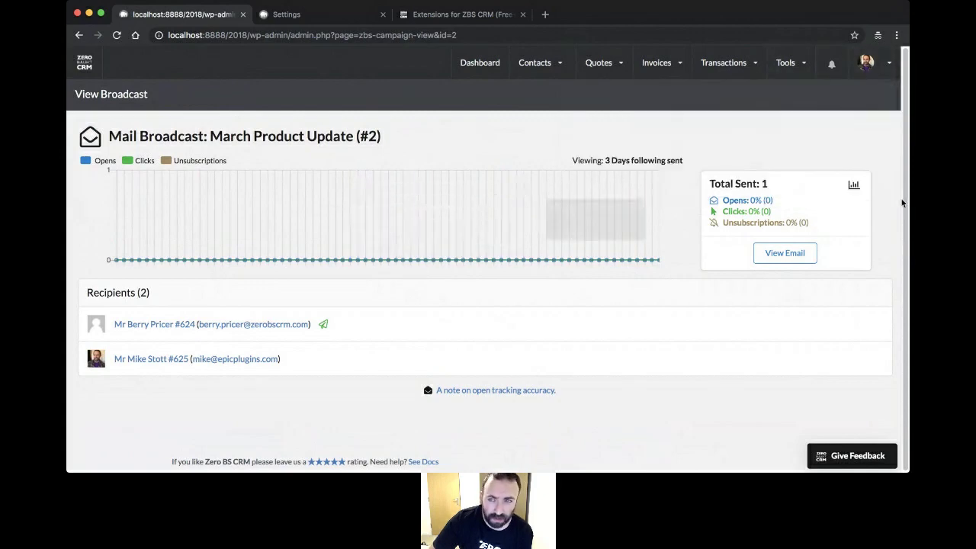
mouse_move(868, 64)
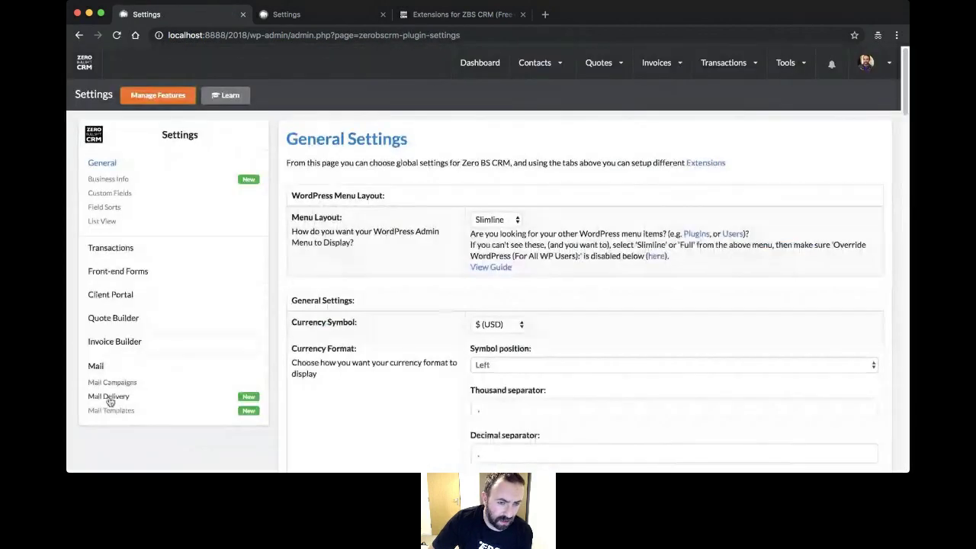
- Add another mail delivery sender named 'Zero BS News' with its sender email
click(108, 397)
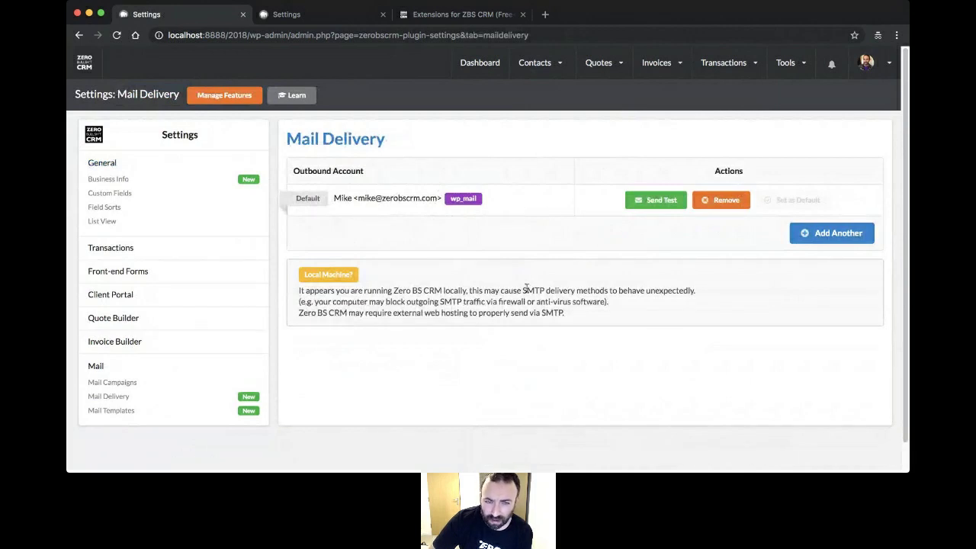
click(813, 233)
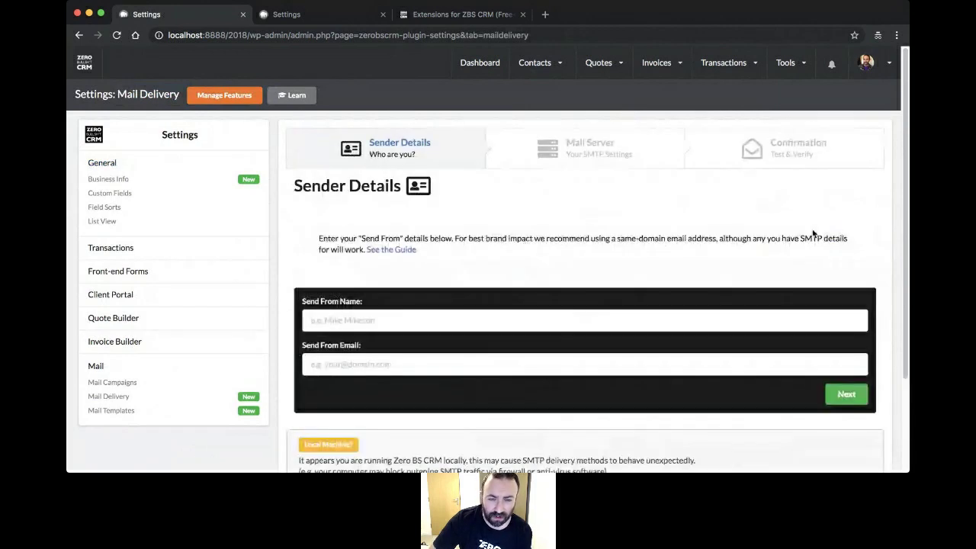
scroll(461, 240, down, 3)
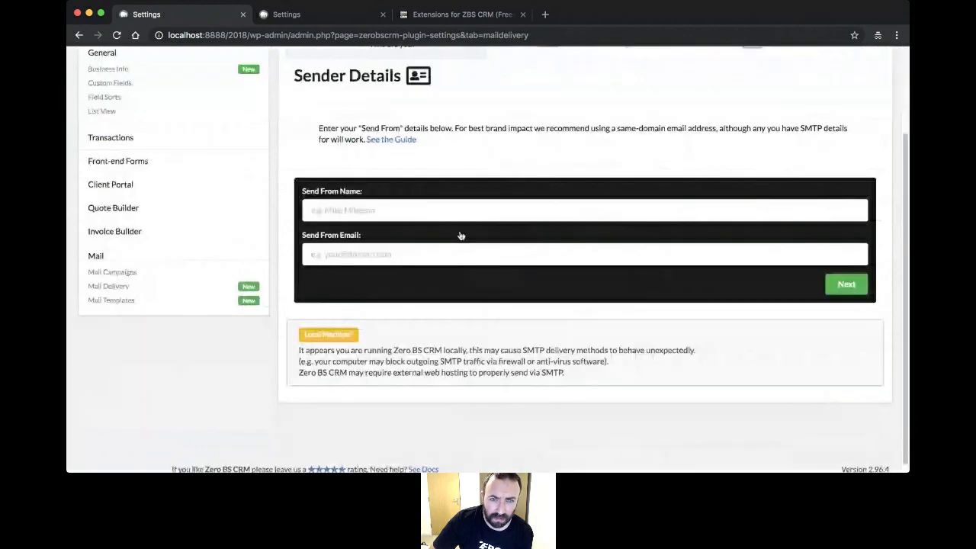
scroll(461, 236, up, 2)
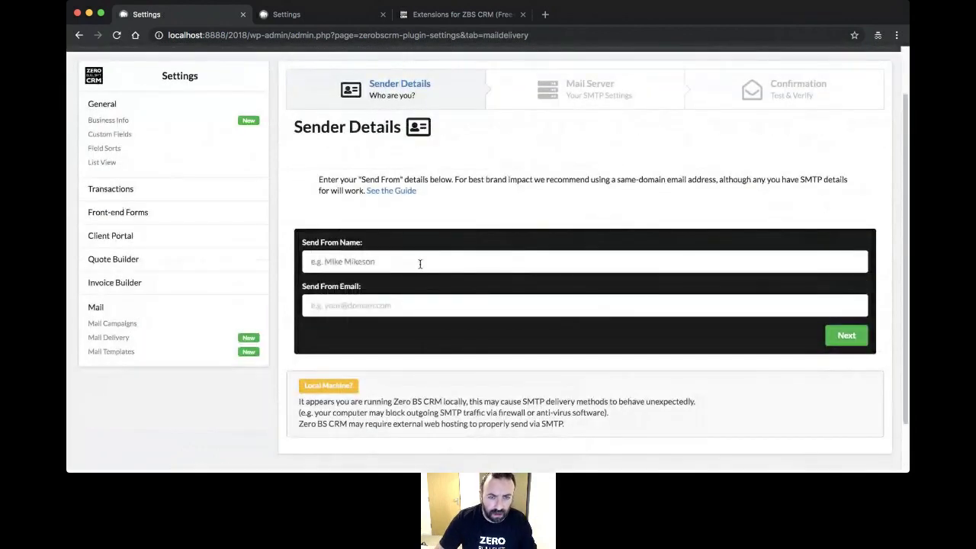
text(Zero BS)
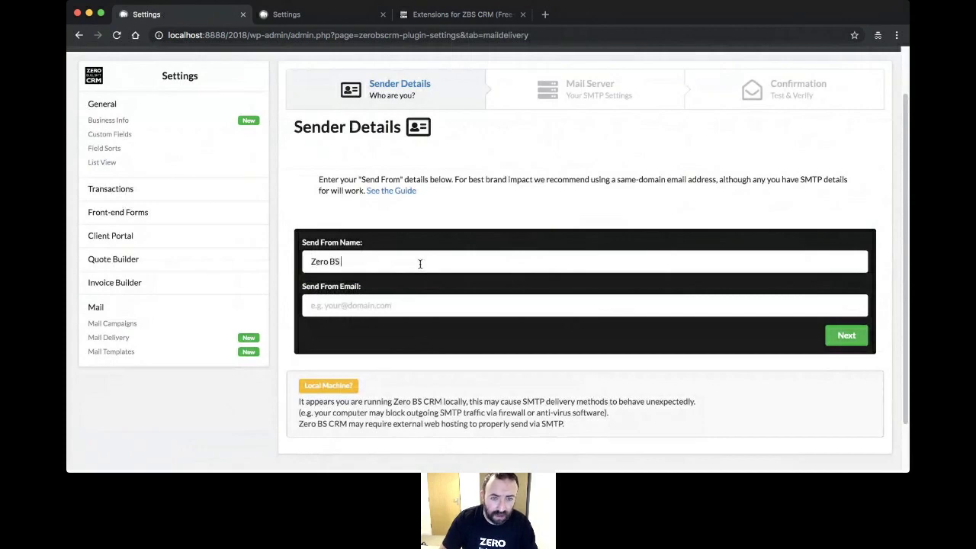
text( News)
key(Tab)
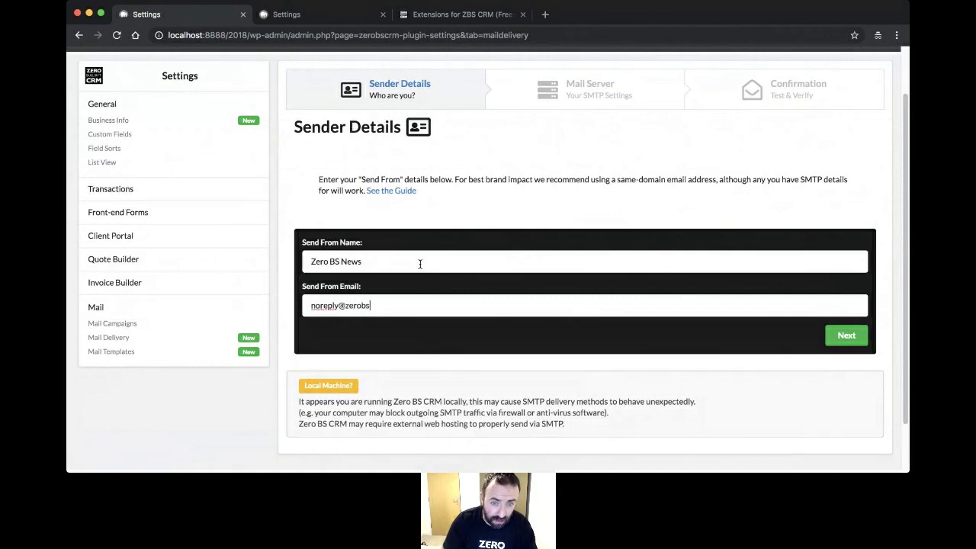
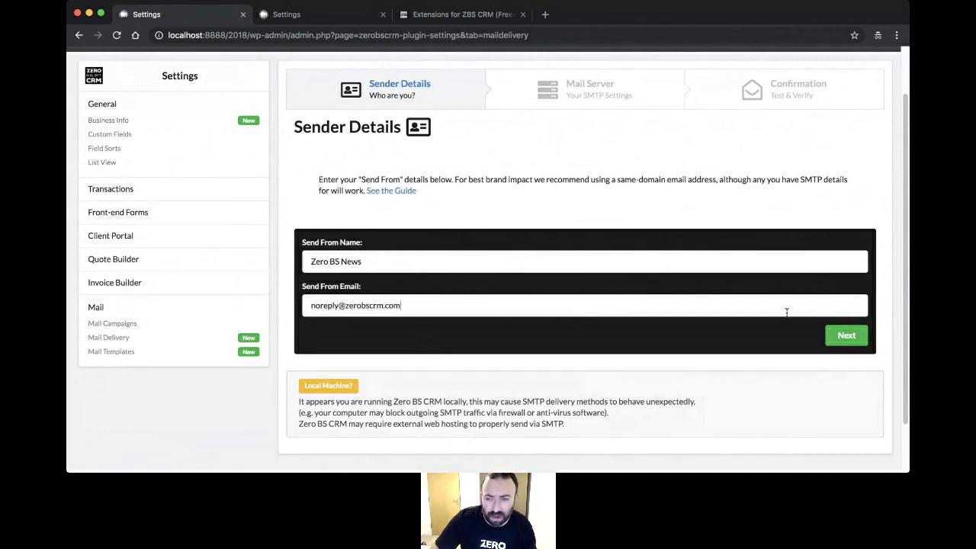
- Choose Custom SMTP and quick-fill the AWS SES US West (Oregon) server details
click(847, 335)
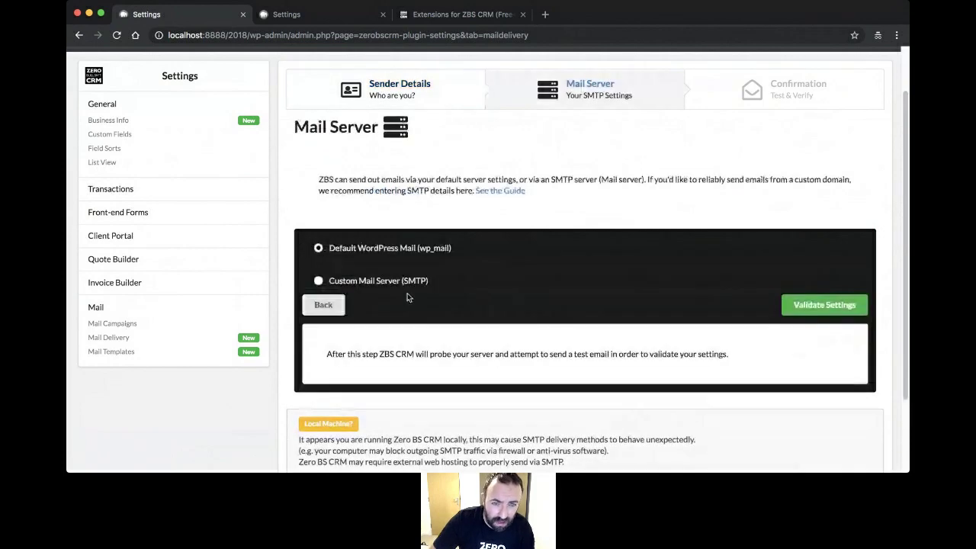
click(384, 282)
scroll(534, 270, down, 3)
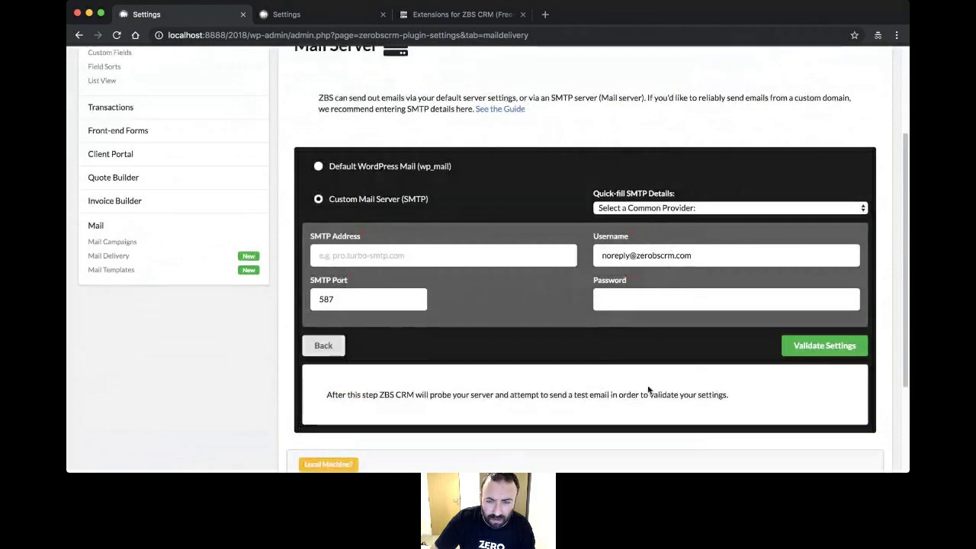
click(652, 244)
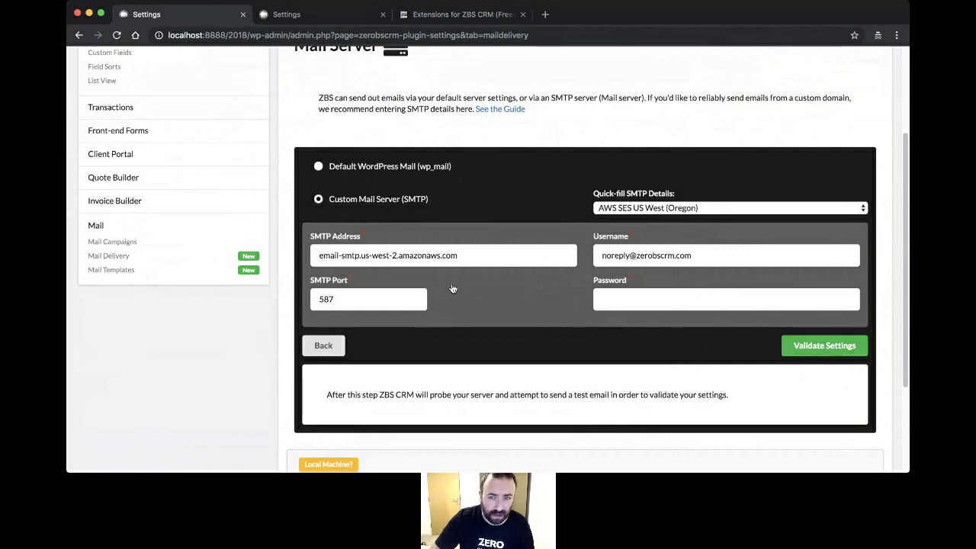
scroll(450, 290, up, 5)
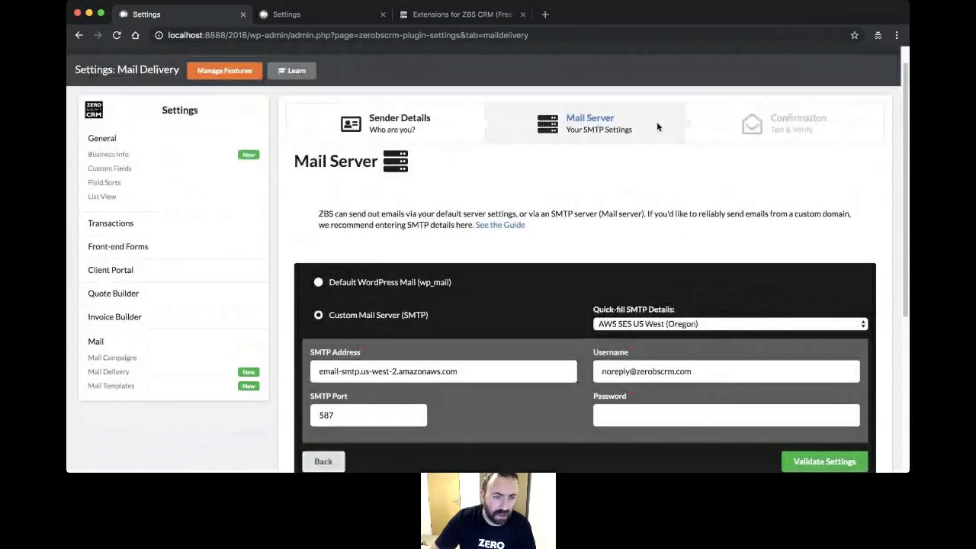
click(122, 358)
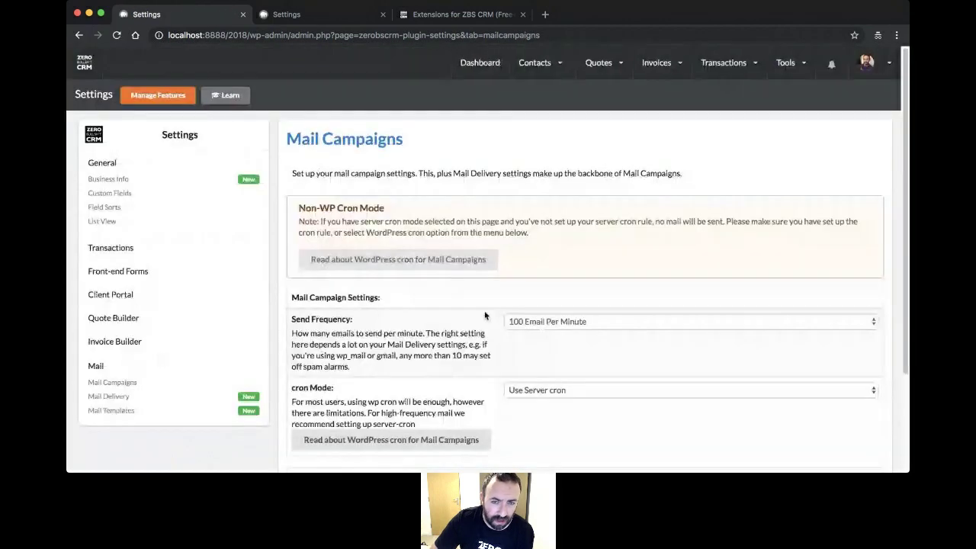
scroll(470, 291, down, 3)
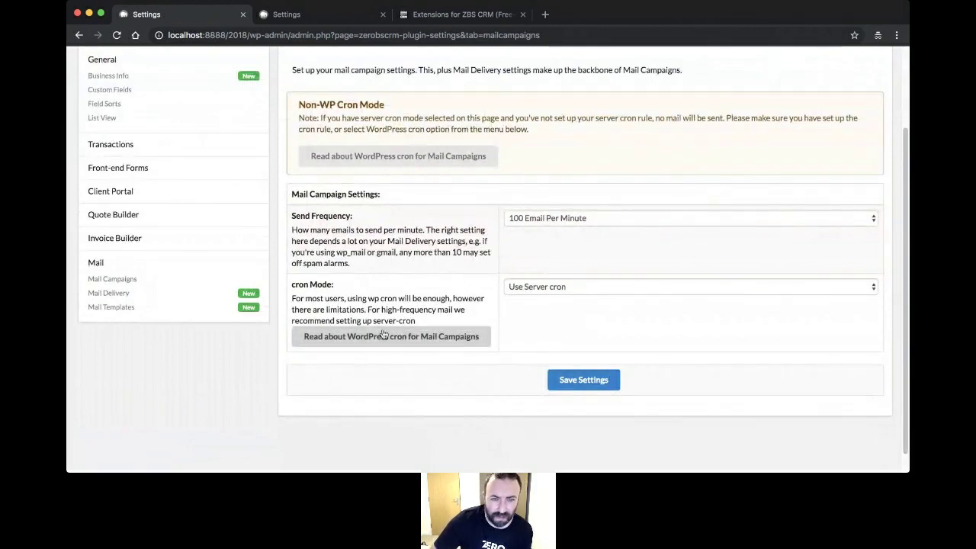
scroll(343, 161, up, 3)
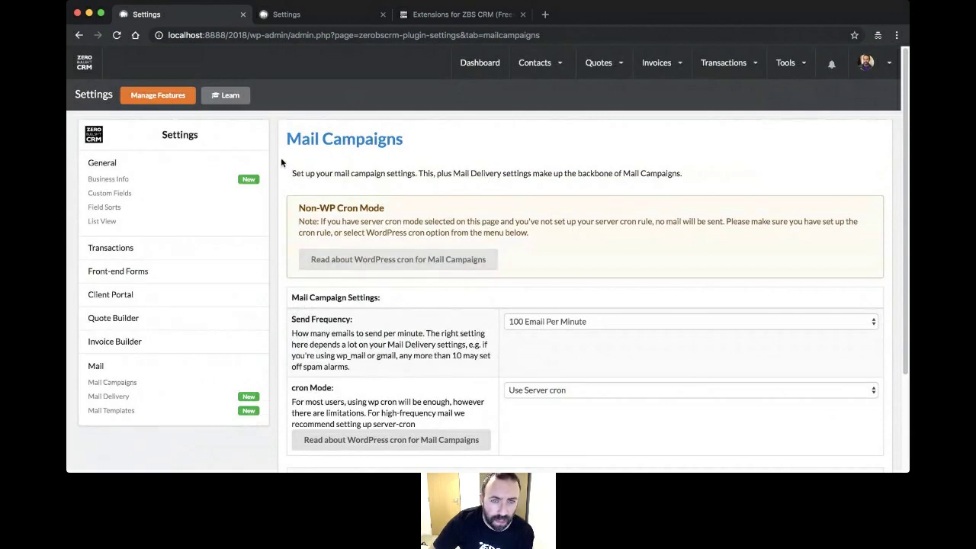
scroll(425, 135, down, 3)
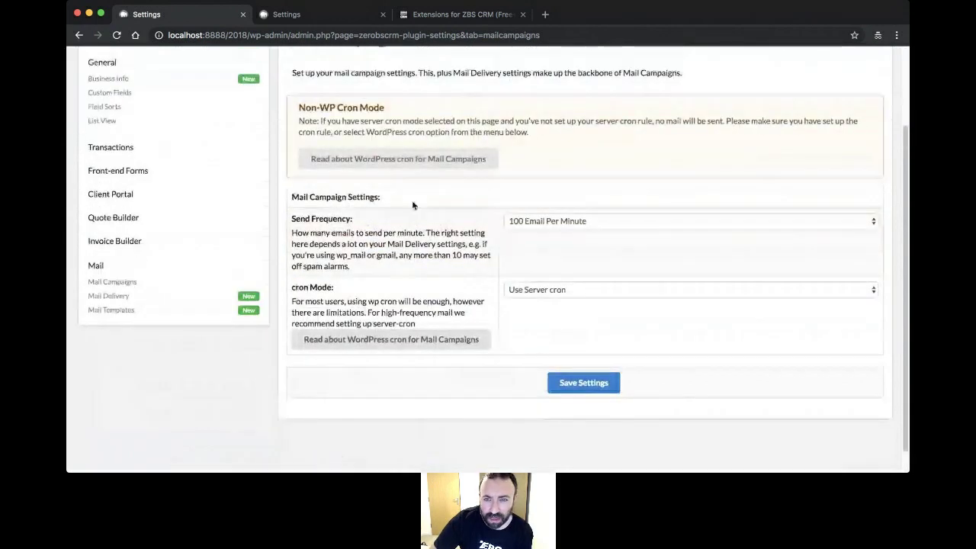
scroll(372, 160, up, 3)
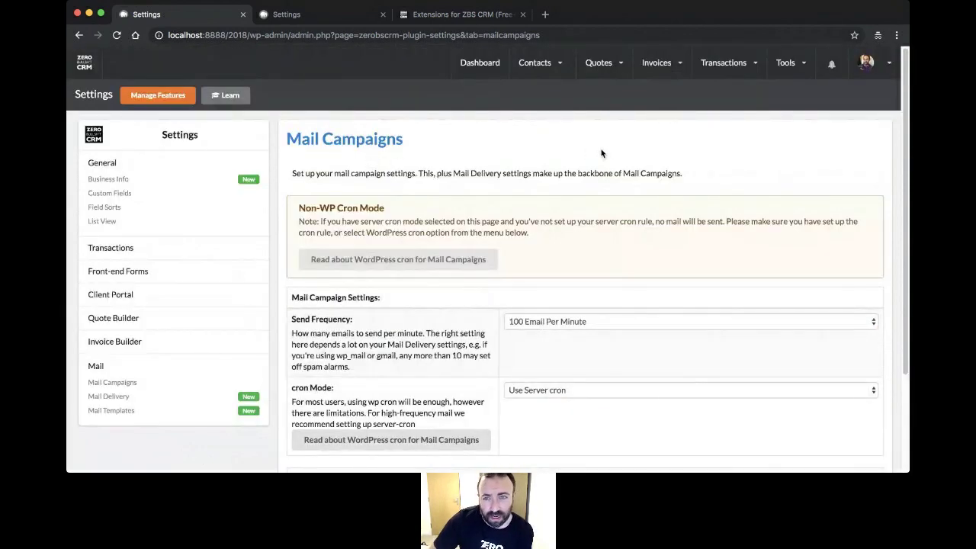
mouse_move(536, 69)
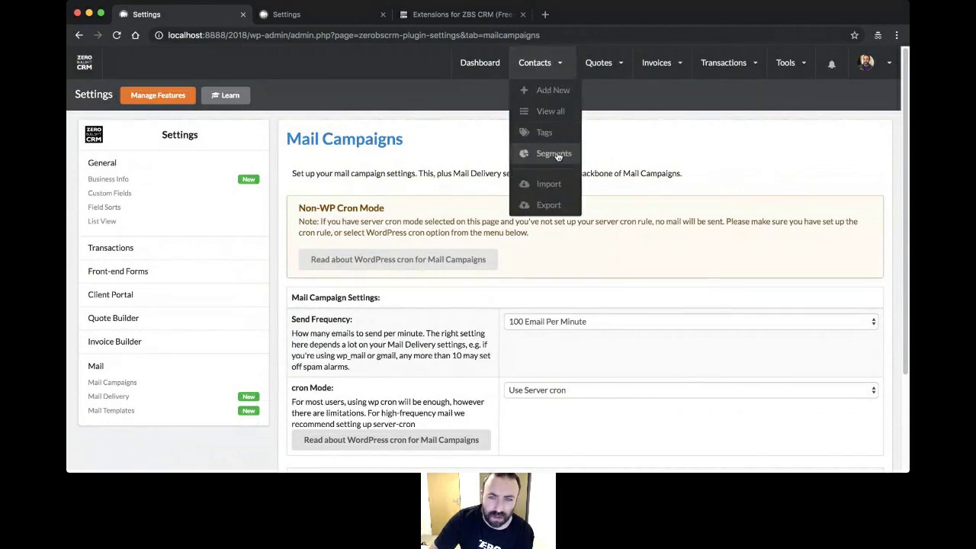
- Show all contacts with their status, total value and tags
click(540, 114)
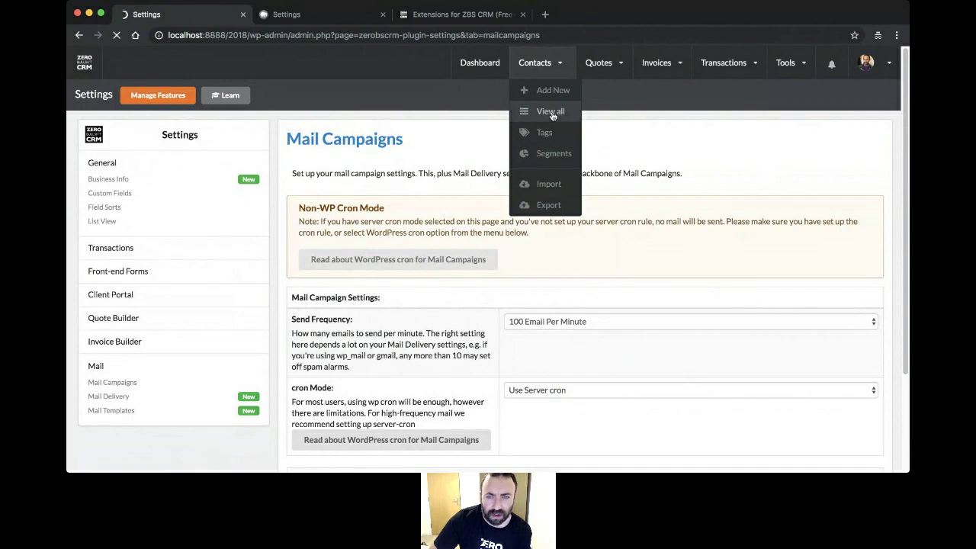
click(550, 112)
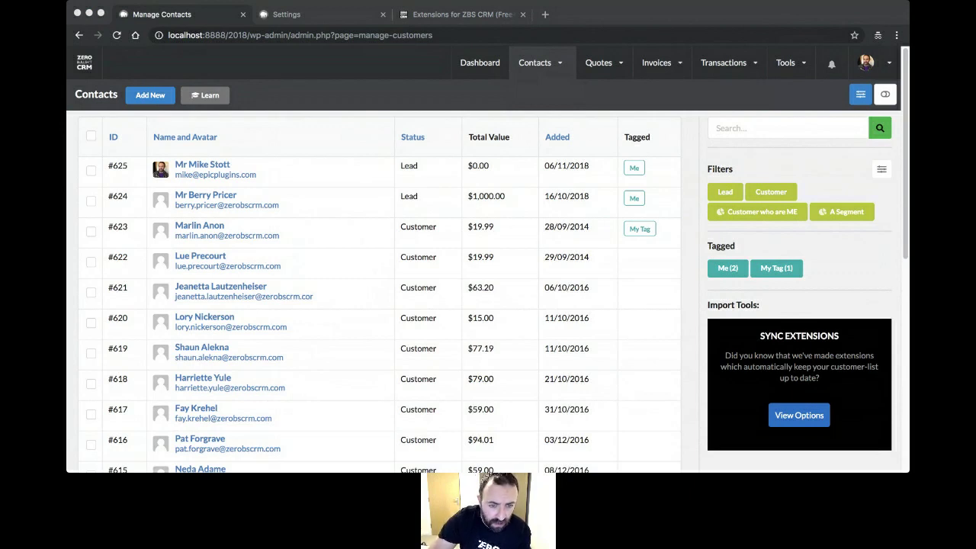
click(283, 365)
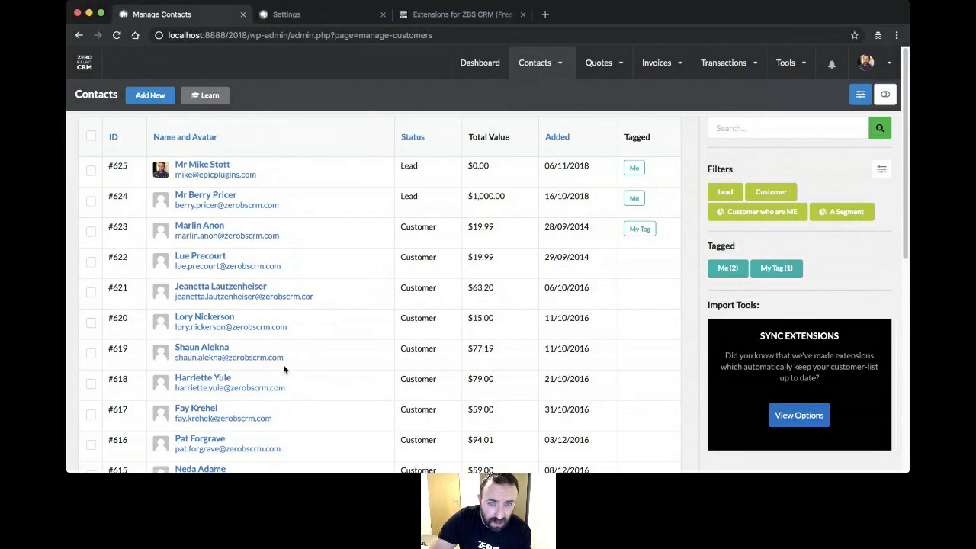
- Return to the Mail Campaigns overview and open the Live Sequences list
mouse_move(800, 77)
click(816, 178)
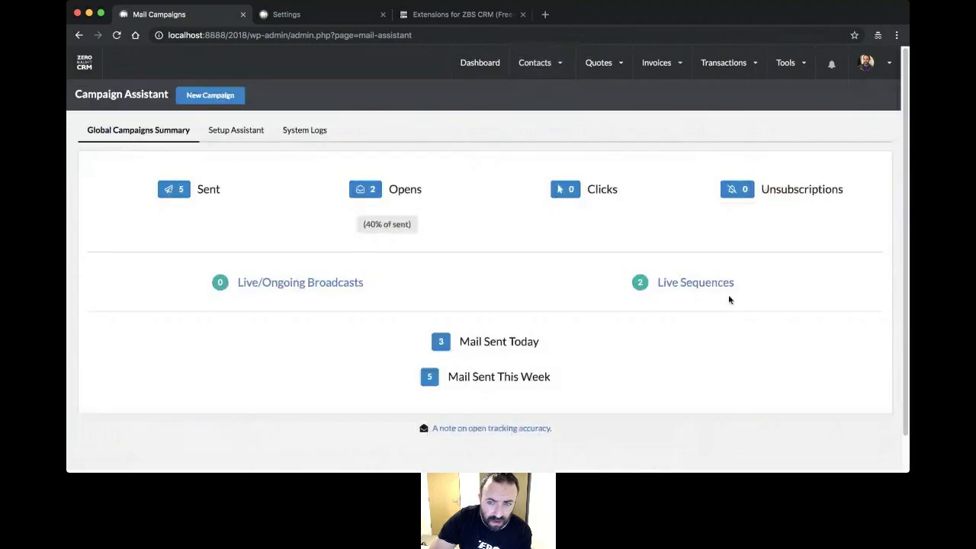
click(698, 284)
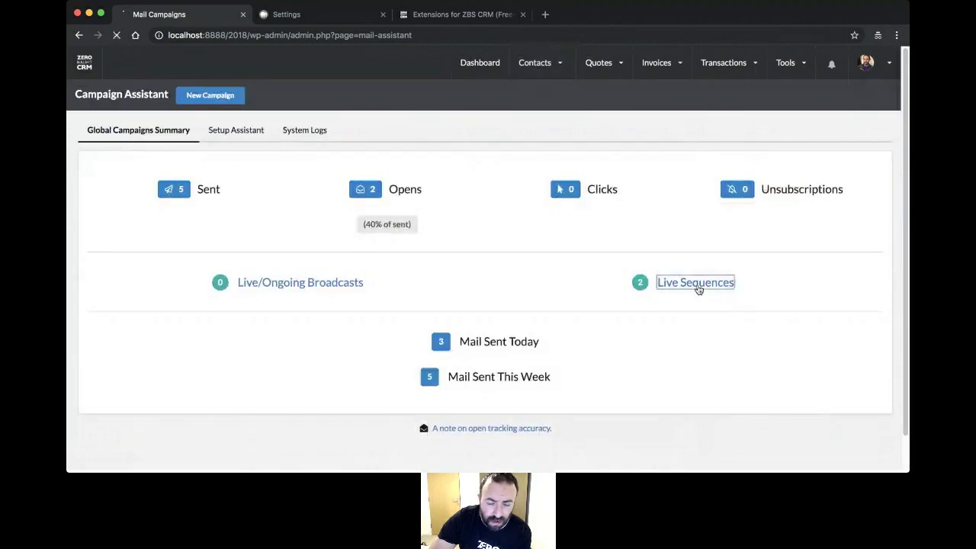
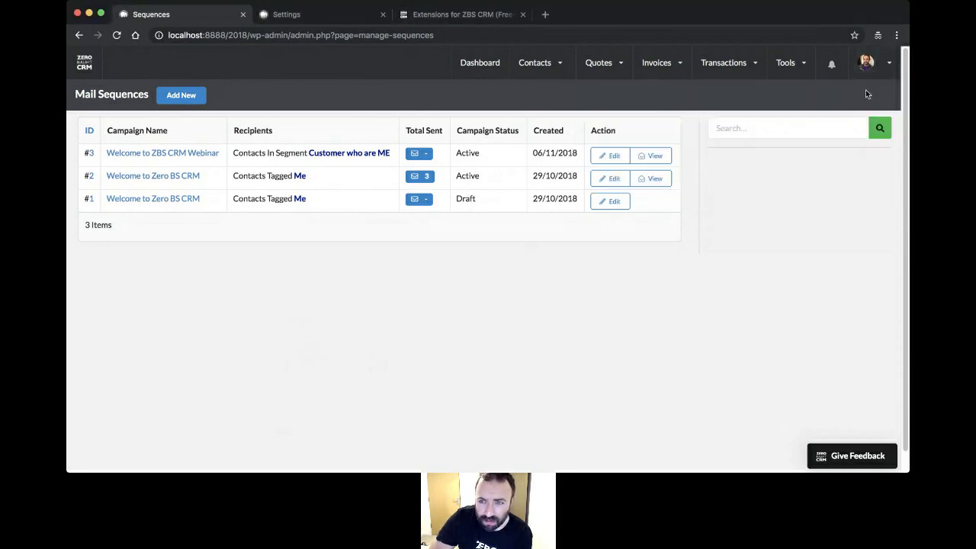
- Open the CRM Custom Fields settings and scroll down to the ID, Status & Prefix section
click(866, 64)
click(599, 118)
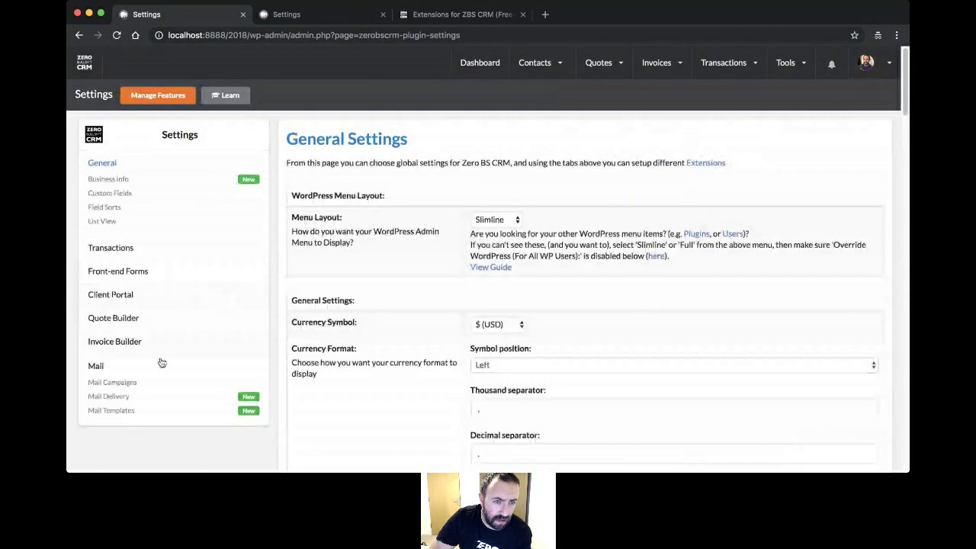
click(111, 194)
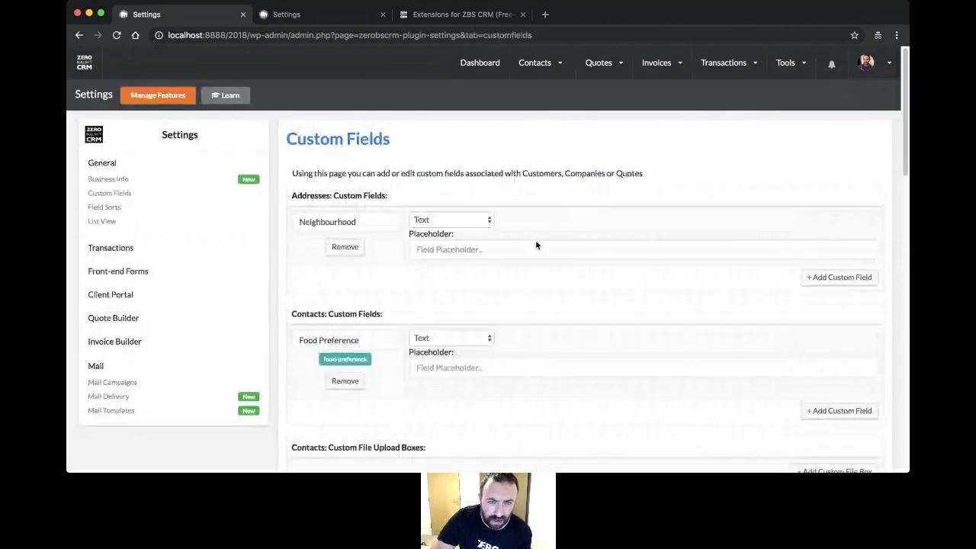
scroll(526, 260, down, 1)
scroll(517, 270, down, 2)
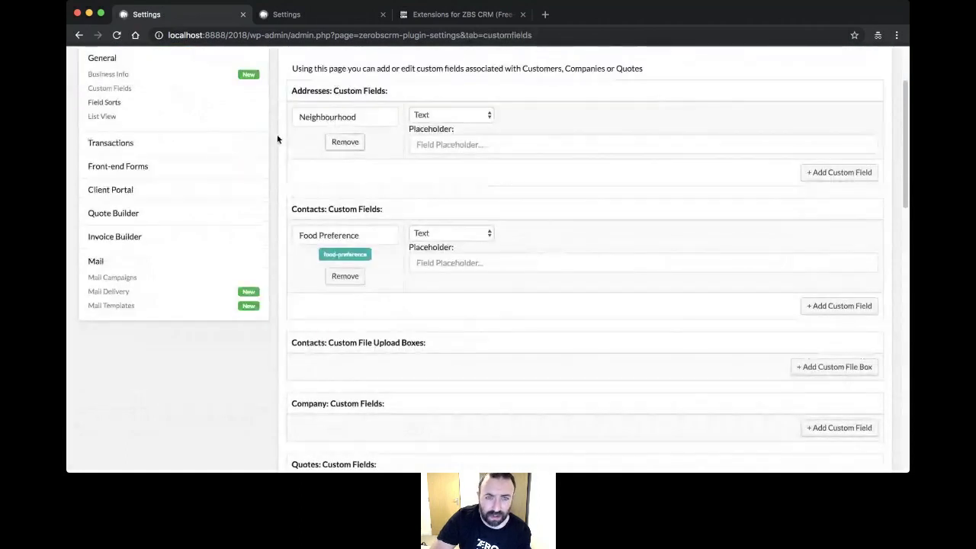
scroll(458, 205, down, 3)
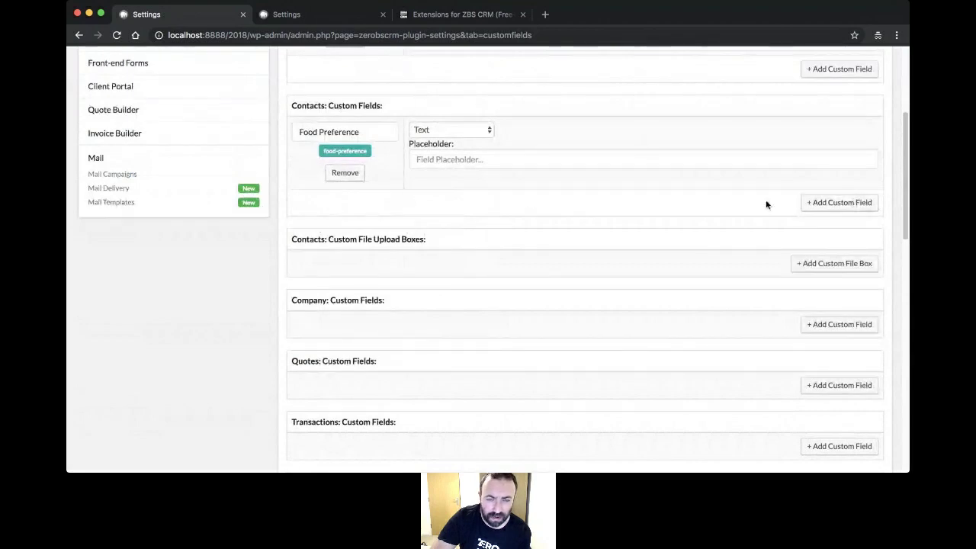
scroll(541, 204, down, 5)
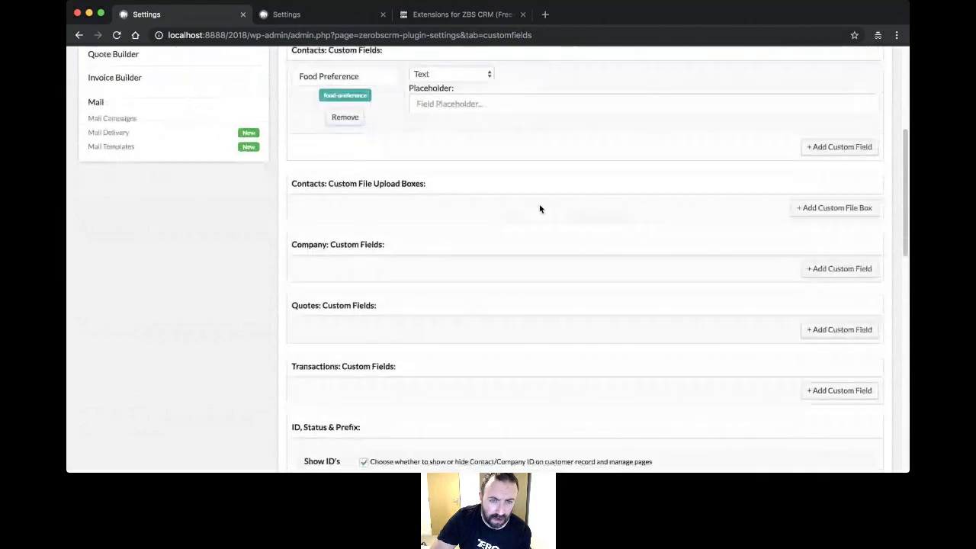
scroll(534, 209, down, 5)
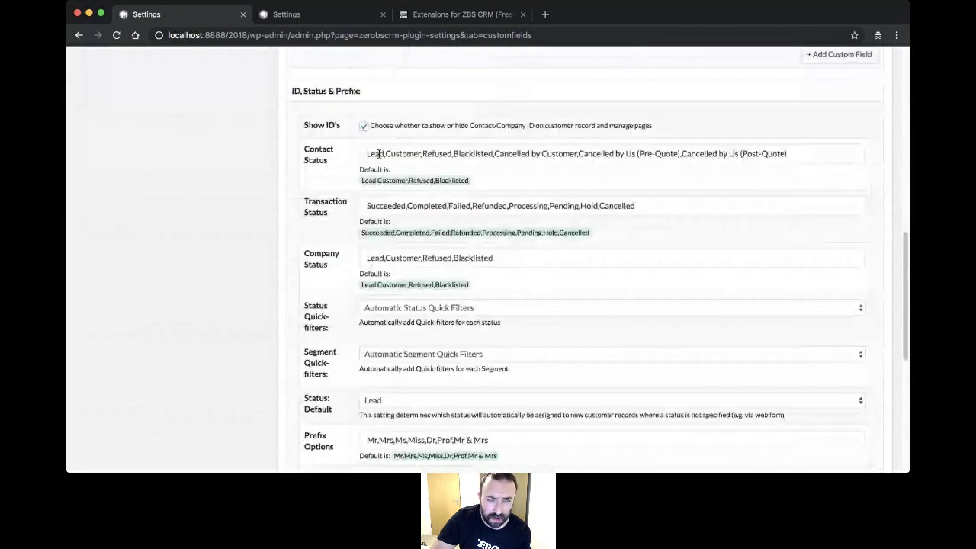
- Inspect the Contact Status list (Lead, Customer, Refused, Blacklisted, Cancelled variants) without changing it
drag(368, 154, 781, 172)
click(781, 172)
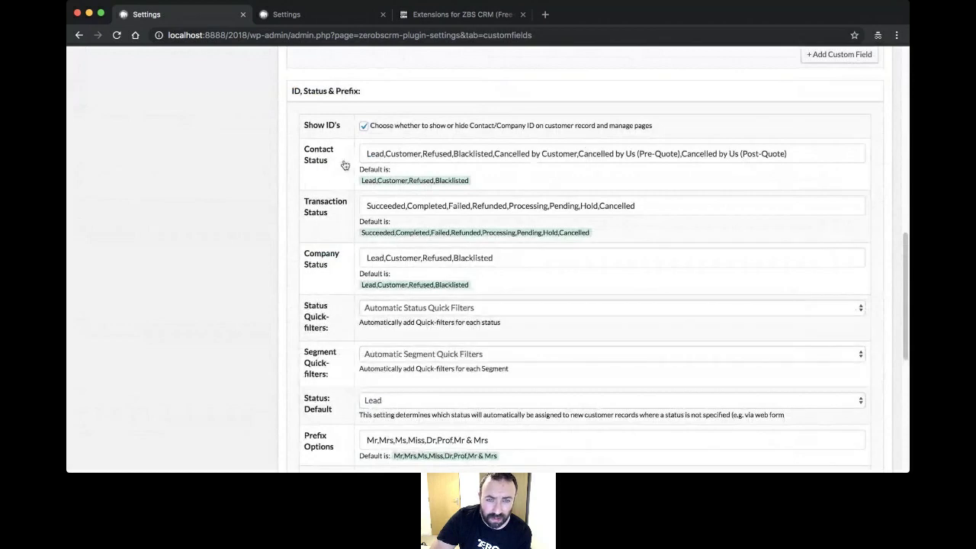
drag(799, 155, 339, 160)
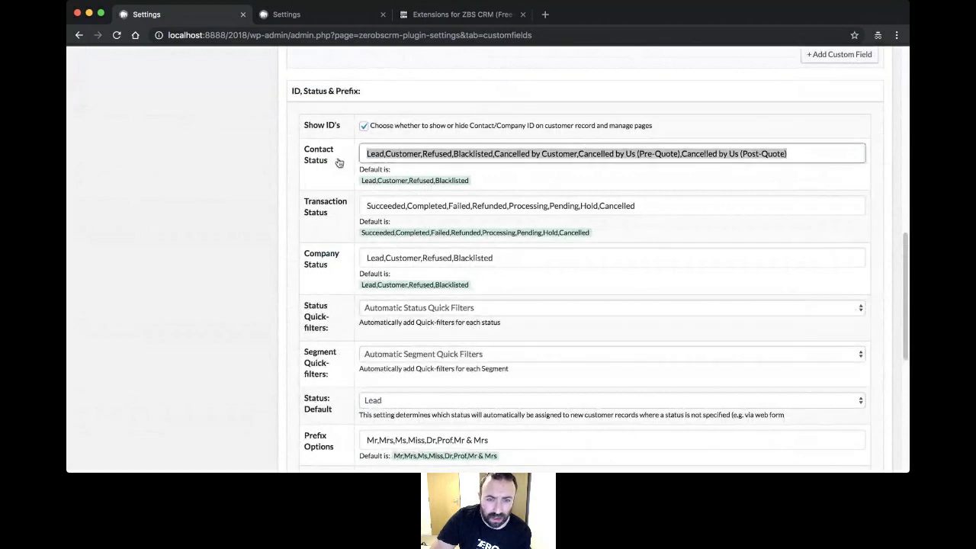
click(398, 154)
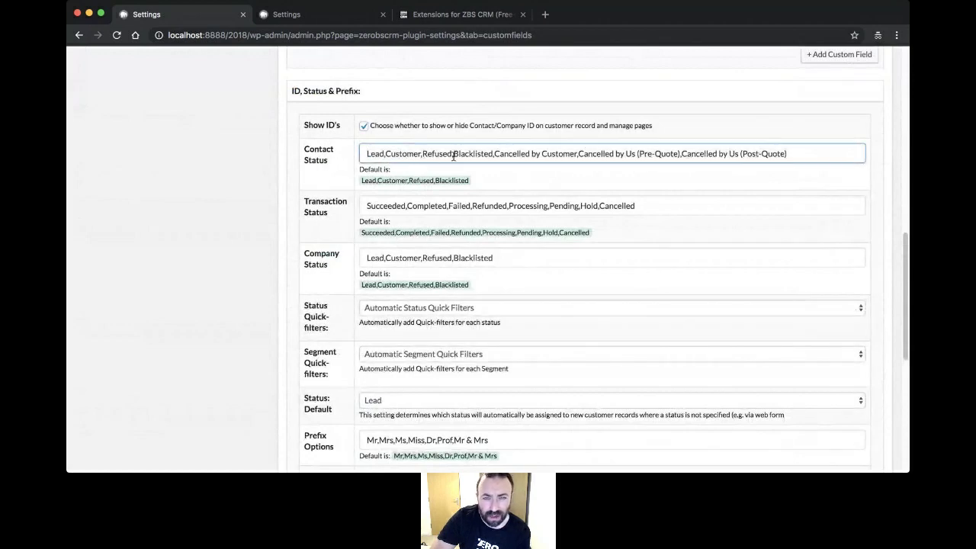
click(454, 156)
click(730, 185)
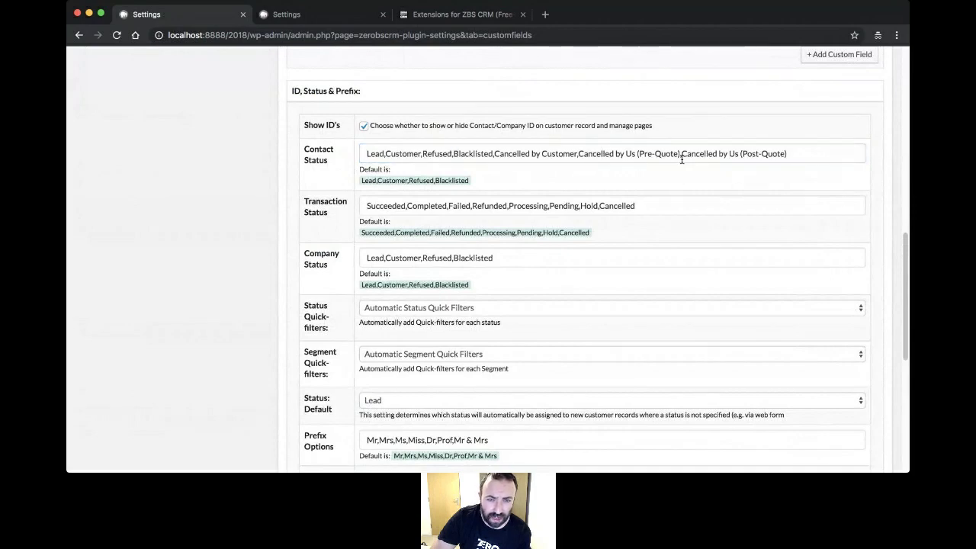
- Check the default status for new contacts and leave it as Lead
scroll(610, 202, down, 2)
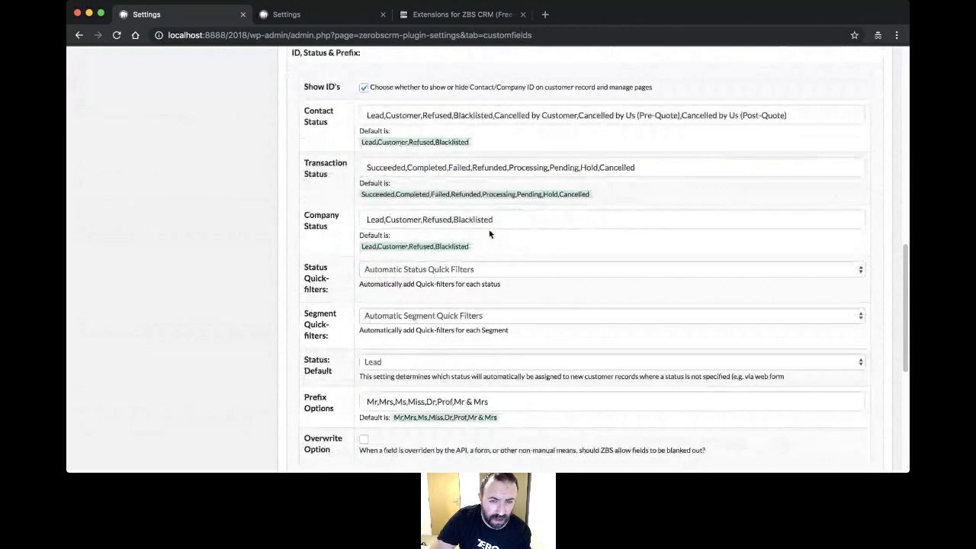
scroll(534, 214, down, 1)
scroll(324, 301, down, 3)
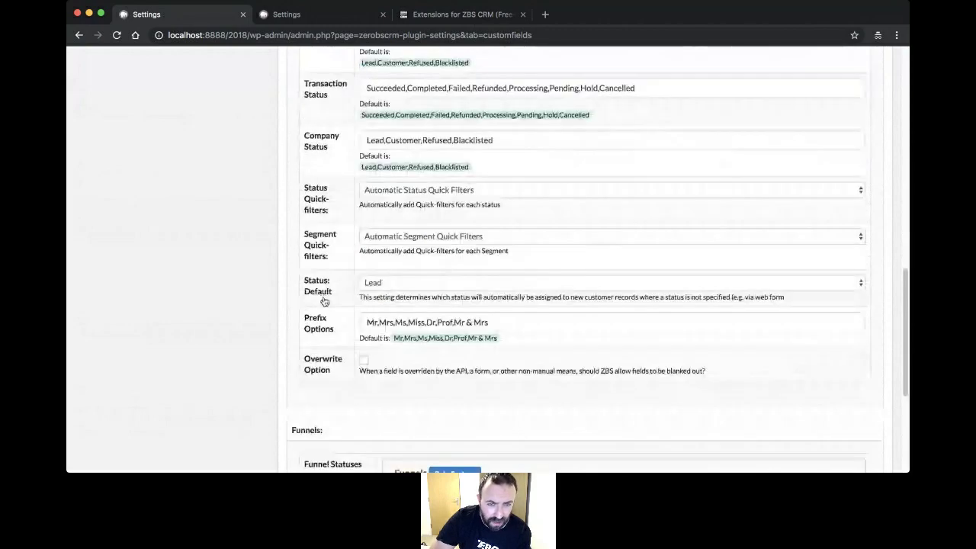
scroll(462, 260, down, 1)
click(462, 259)
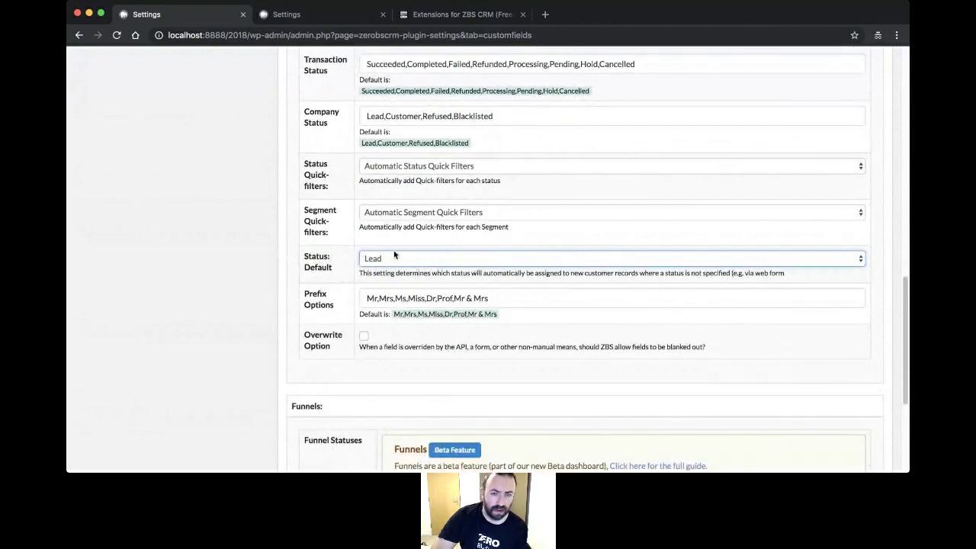
click(369, 241)
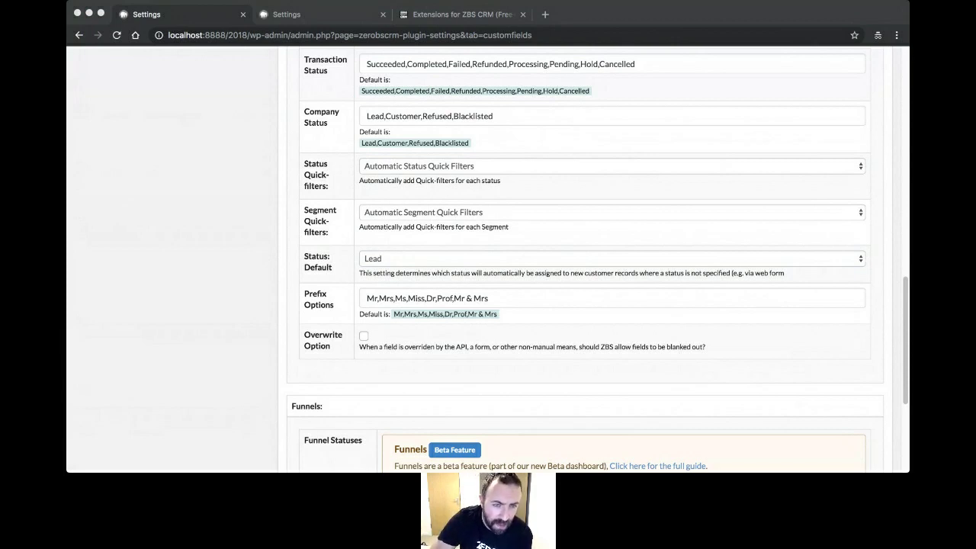
- Exit the CRM full-screen view to bring back the WordPress admin sidebar
click(293, 358)
scroll(253, 244, up, 15)
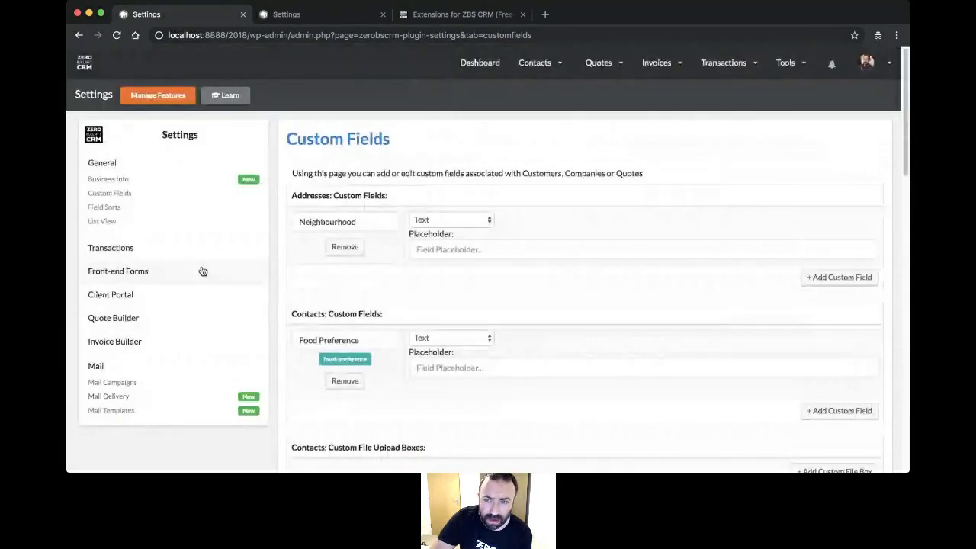
click(87, 68)
- Activate the Zero BS CRM Extension: Woo Sync plugin from Installed Plugins
click(96, 303)
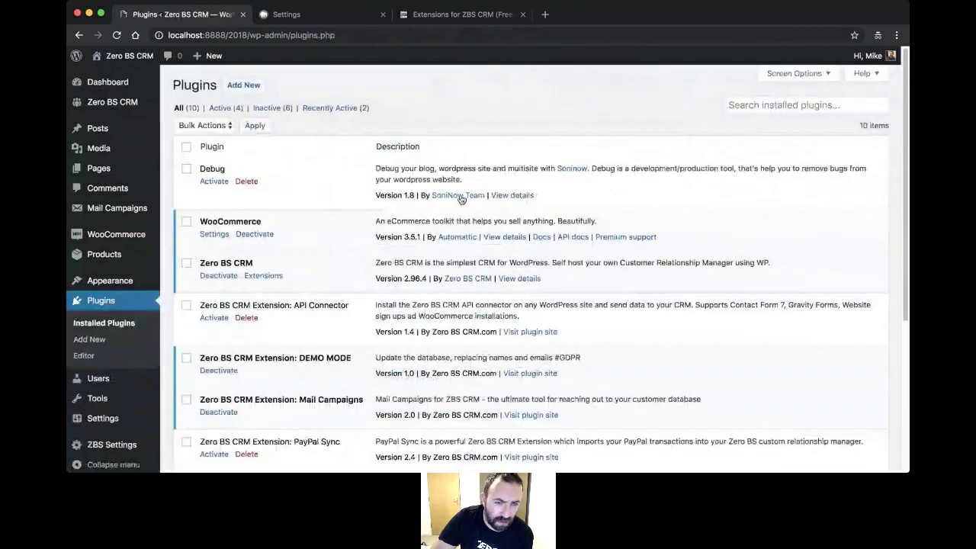
scroll(355, 239, down, 1)
scroll(354, 239, down, 5)
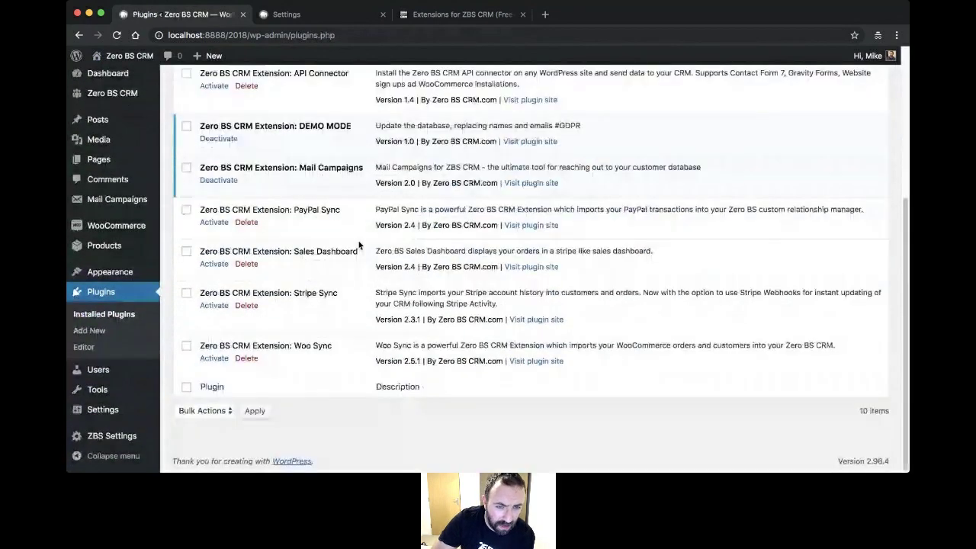
click(214, 357)
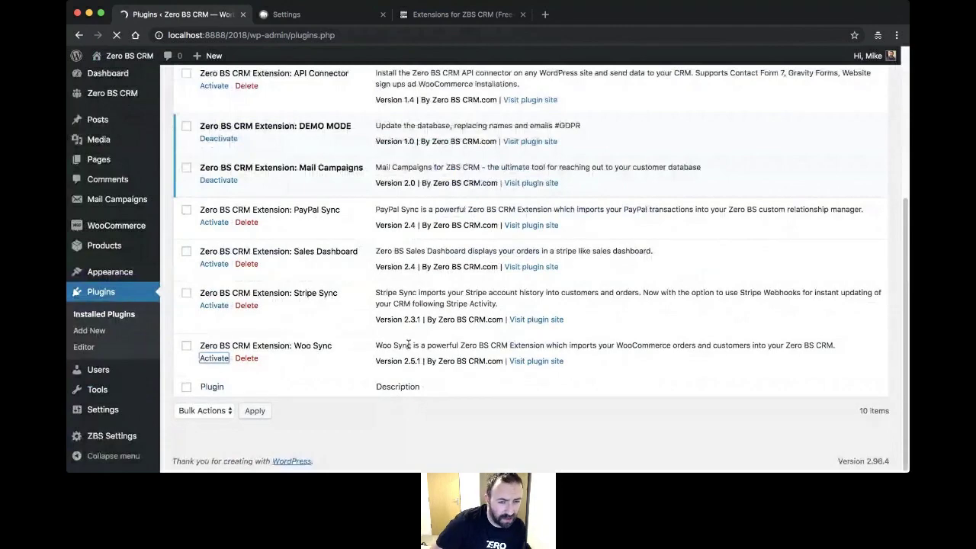
- Complete the Woo Sync wizard with WooCommerce on the same website, then open its settings
scroll(489, 293, down, 1)
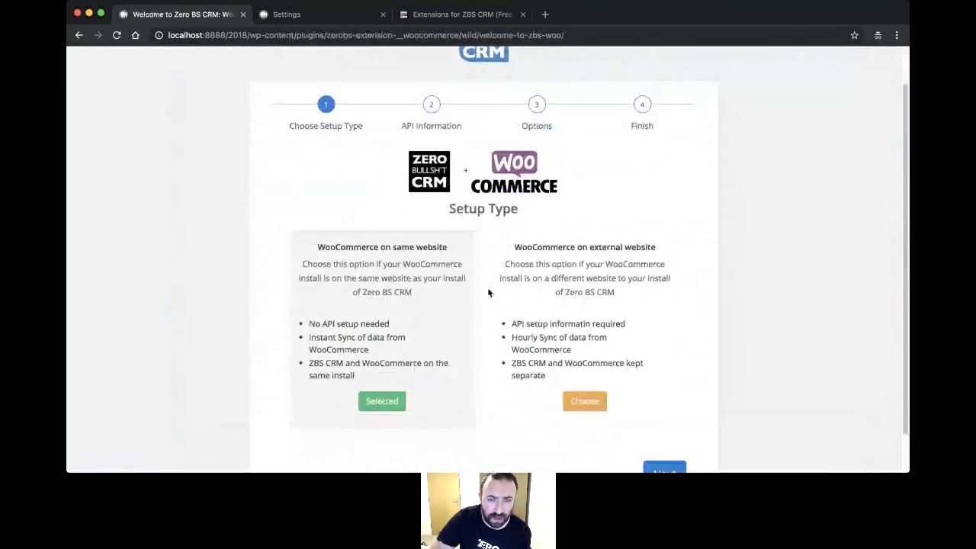
scroll(488, 292, up, 1)
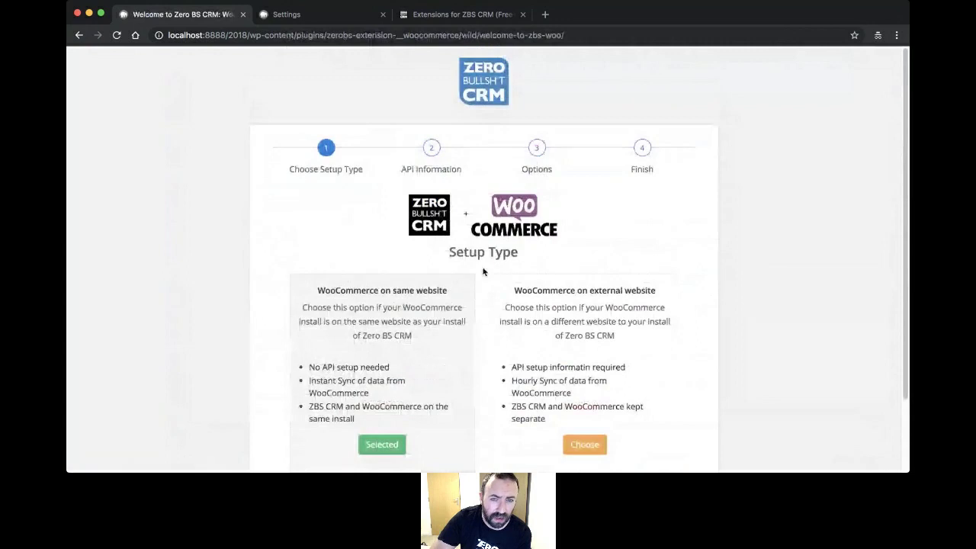
scroll(485, 274, down, 1)
scroll(485, 272, down, 1)
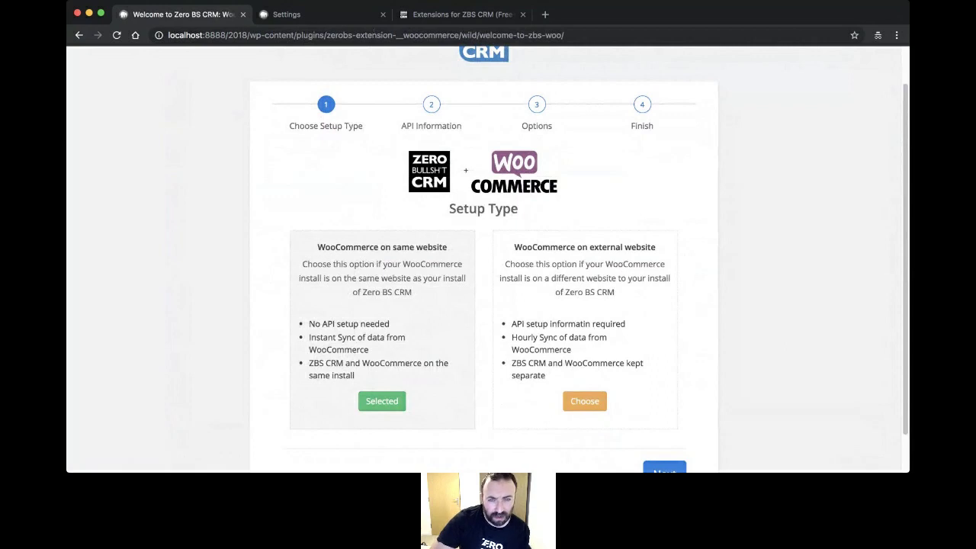
scroll(472, 234, down, 2)
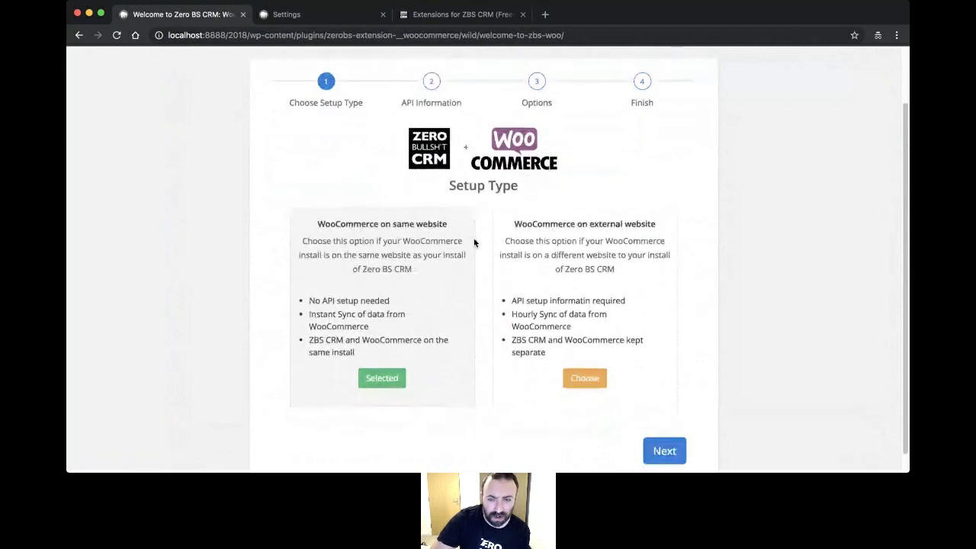
click(664, 431)
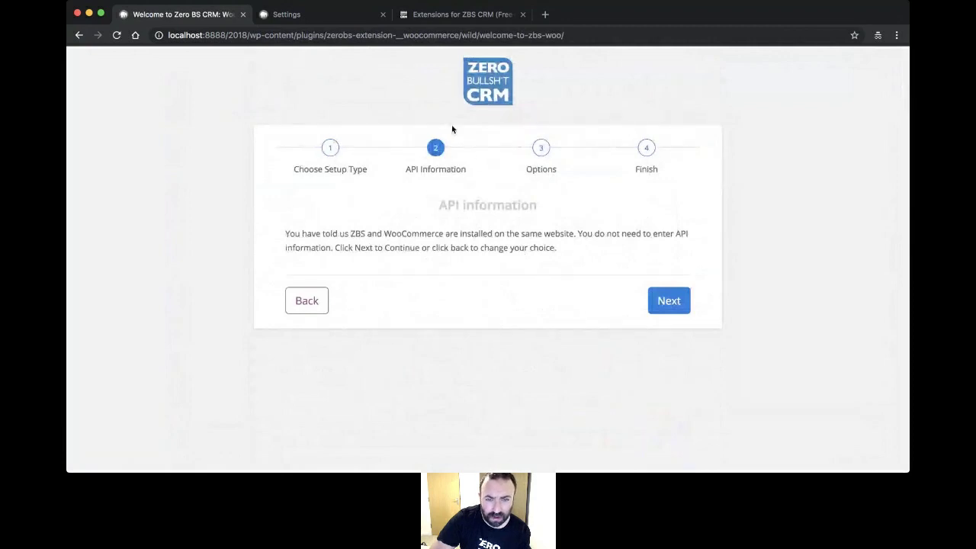
click(675, 308)
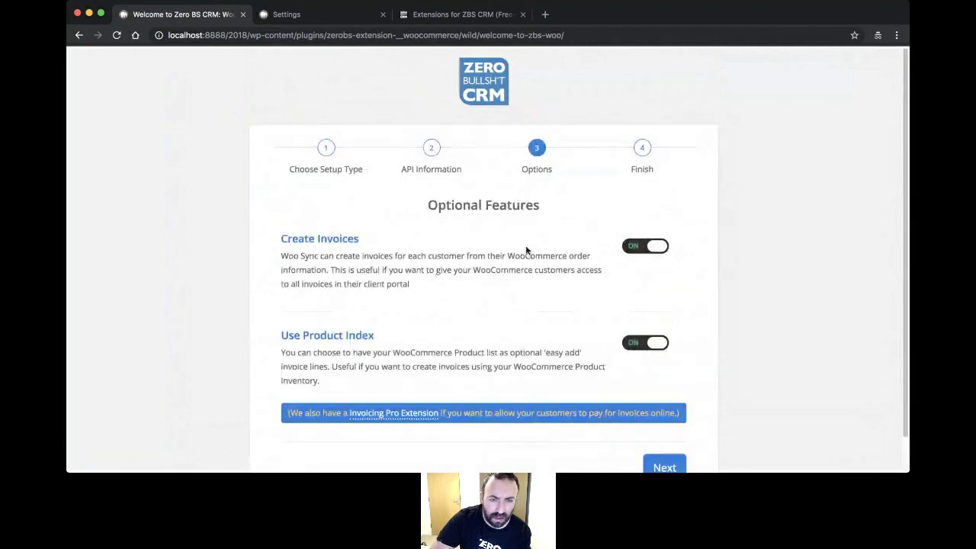
scroll(527, 249, down, 1)
click(663, 432)
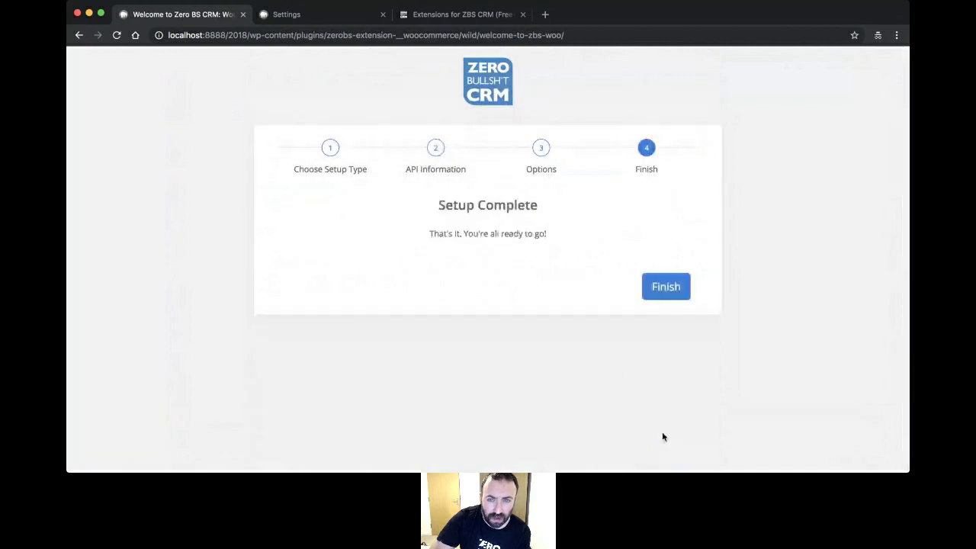
click(665, 294)
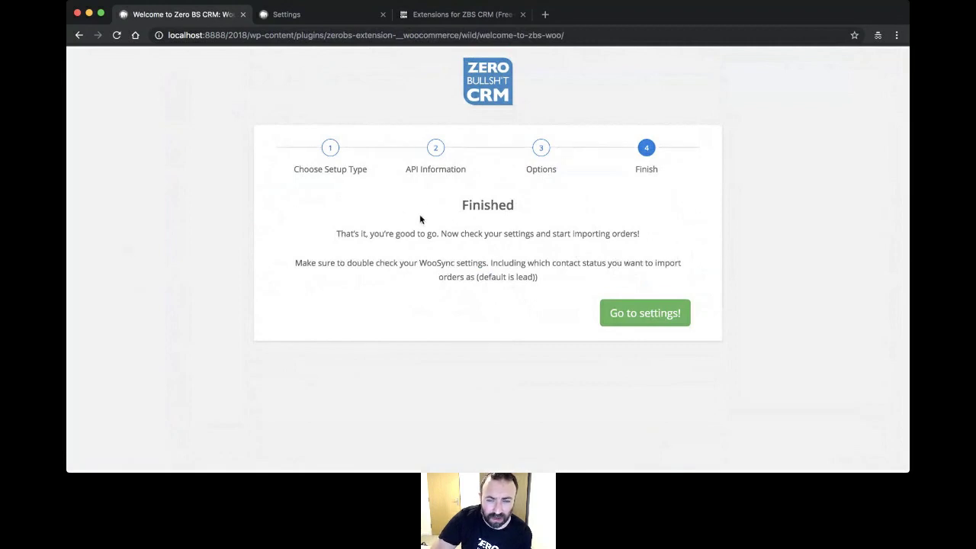
click(649, 315)
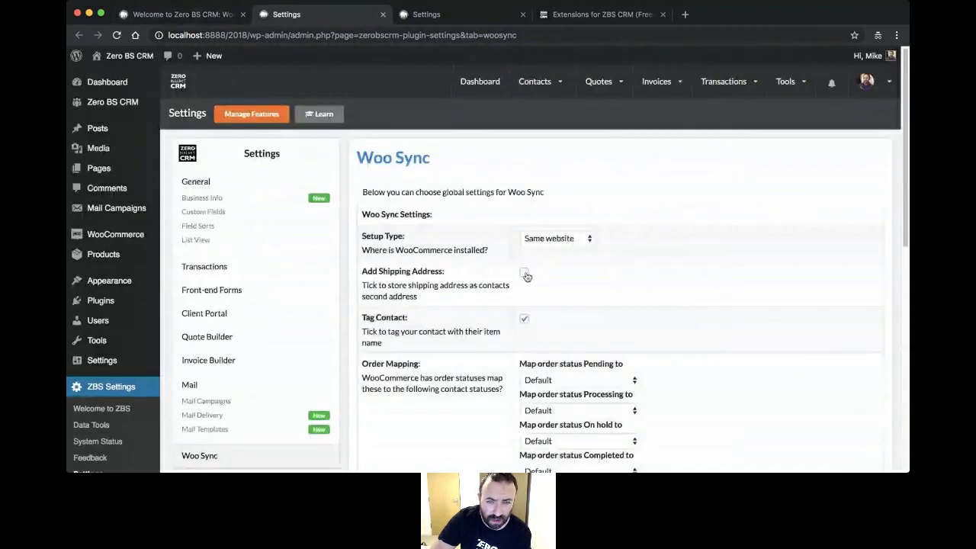
- Map Pending, Processing and On hold orders to Lead, and Completed orders to Customer
scroll(485, 251, down, 3)
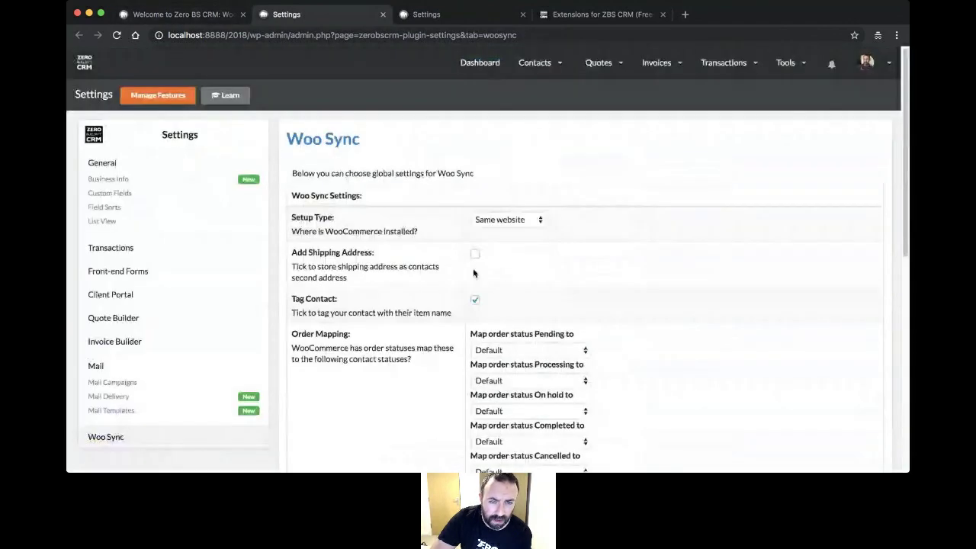
scroll(474, 273, down, 2)
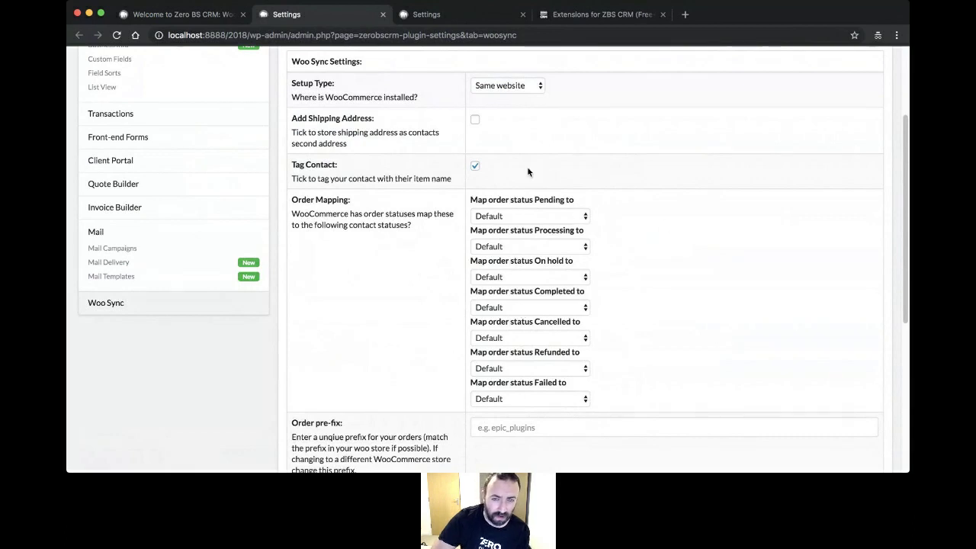
click(558, 217)
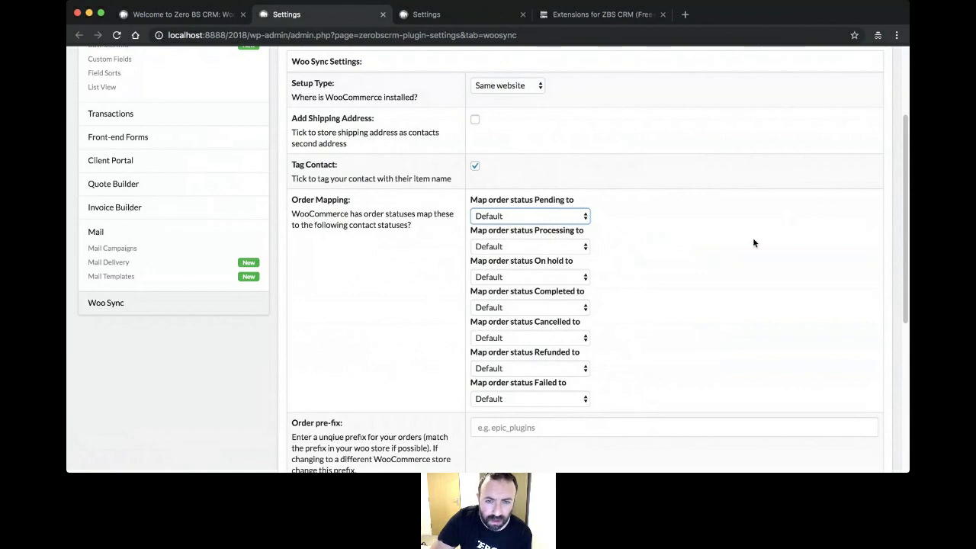
scroll(735, 294, down, 2)
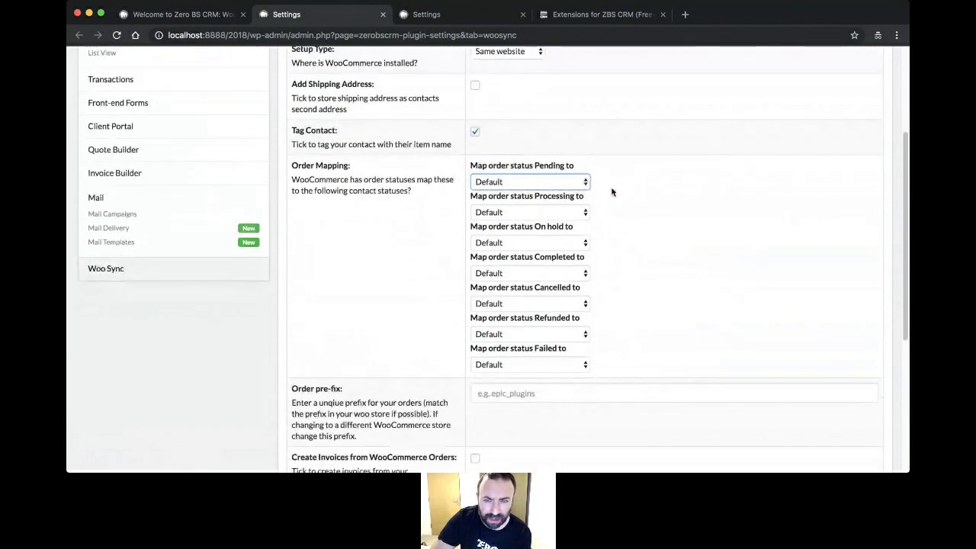
key(l)
key(Tab)
key(l)
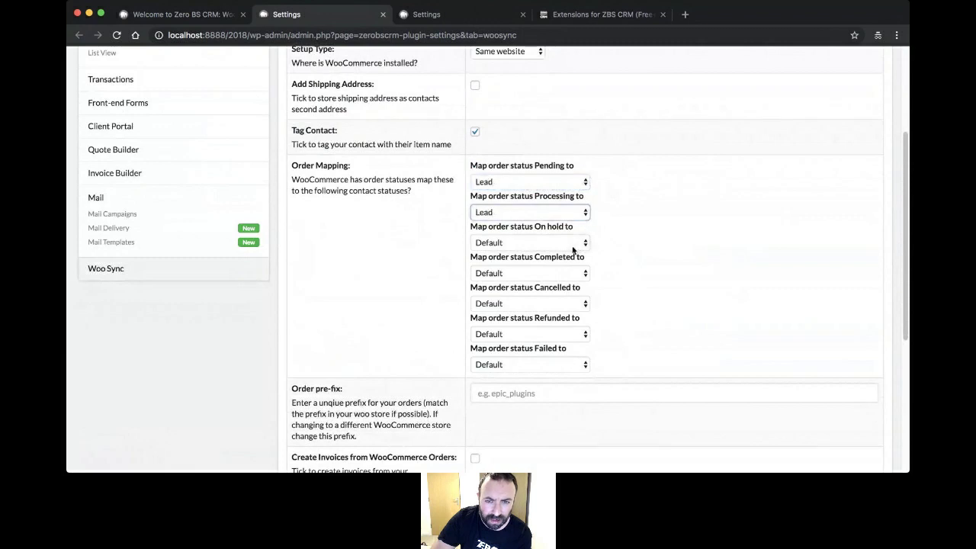
key(Tab)
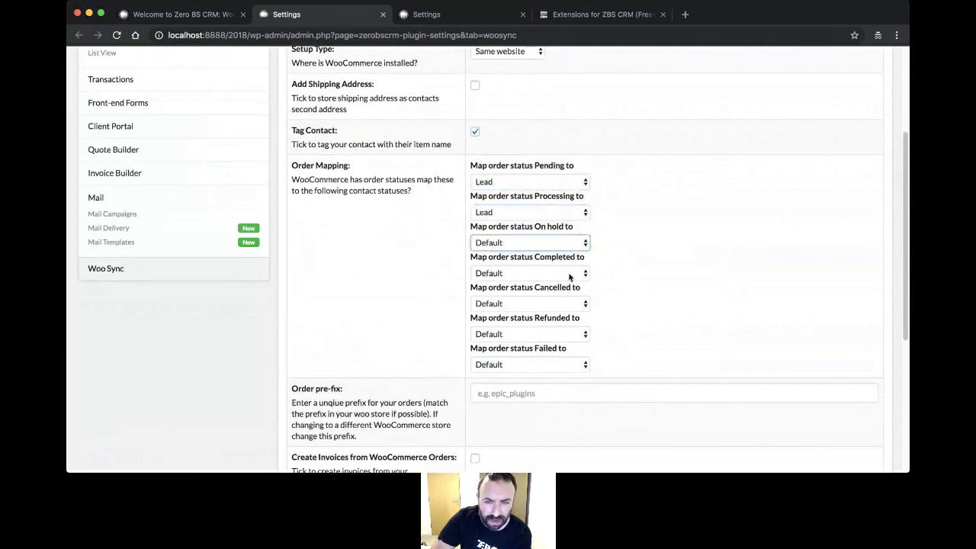
key(l)
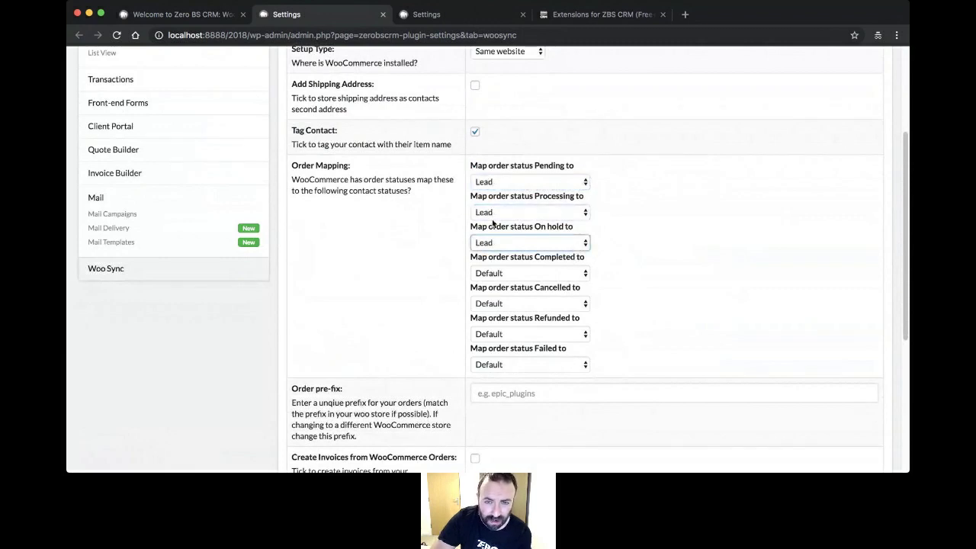
key(Tab)
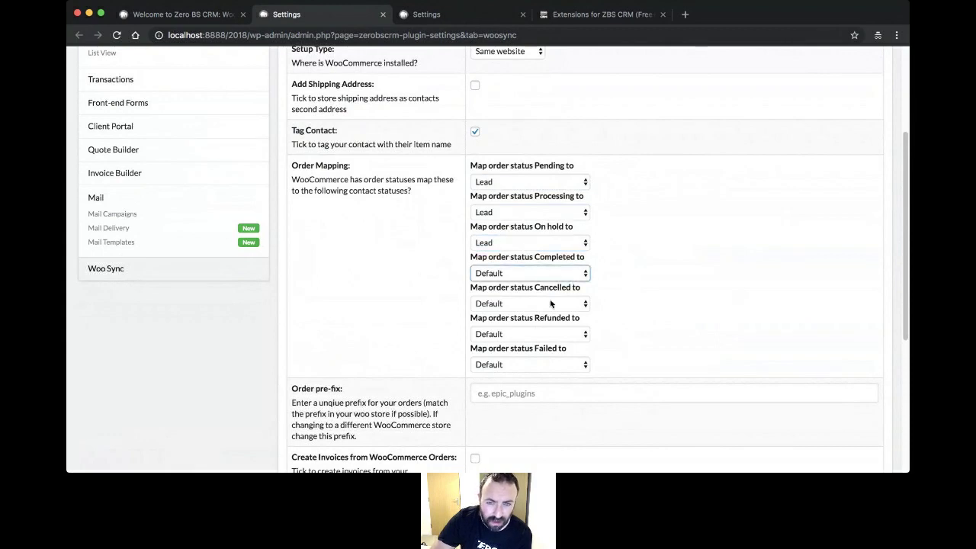
key(c)
key(Tab)
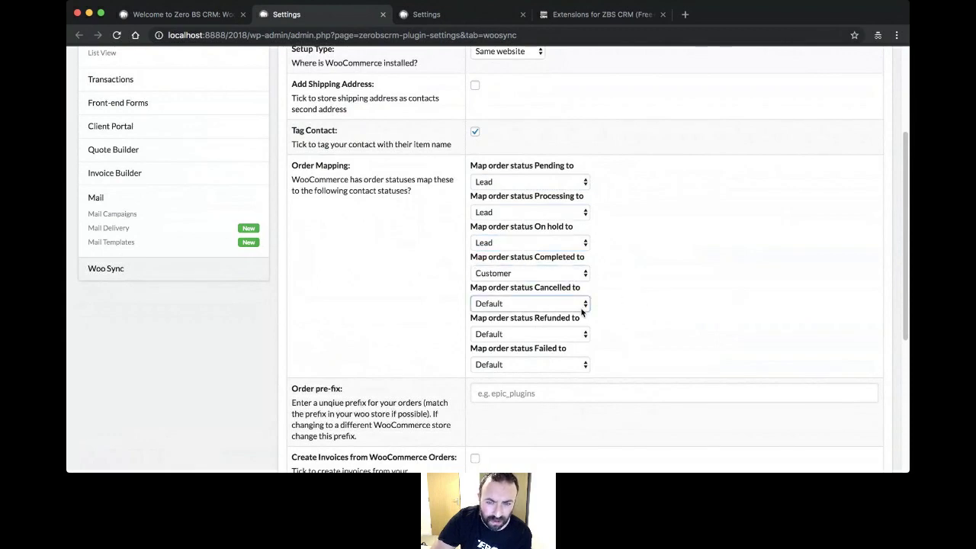
- Map Cancelled to Cancelled by Customer, Refunded to Refused, and Failed to Blacklisted
click(572, 367)
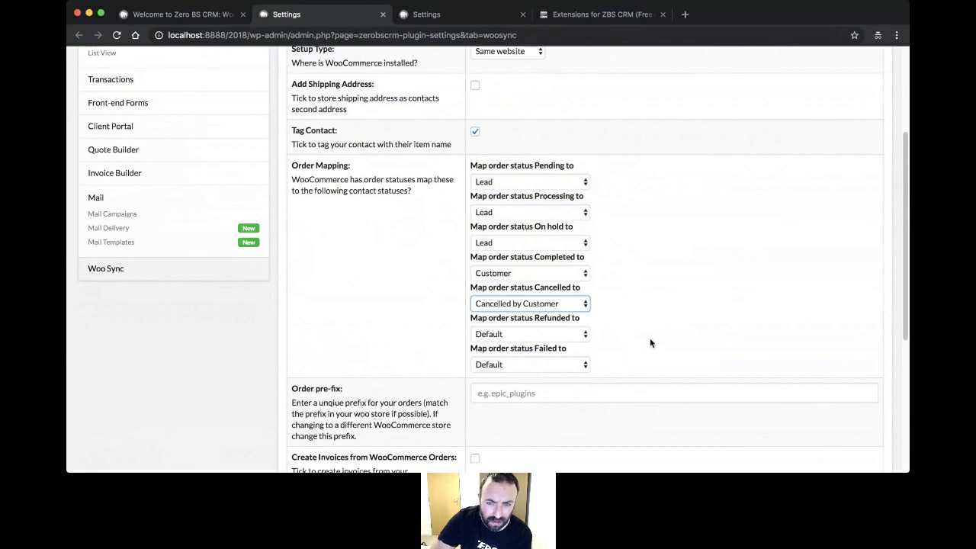
click(584, 334)
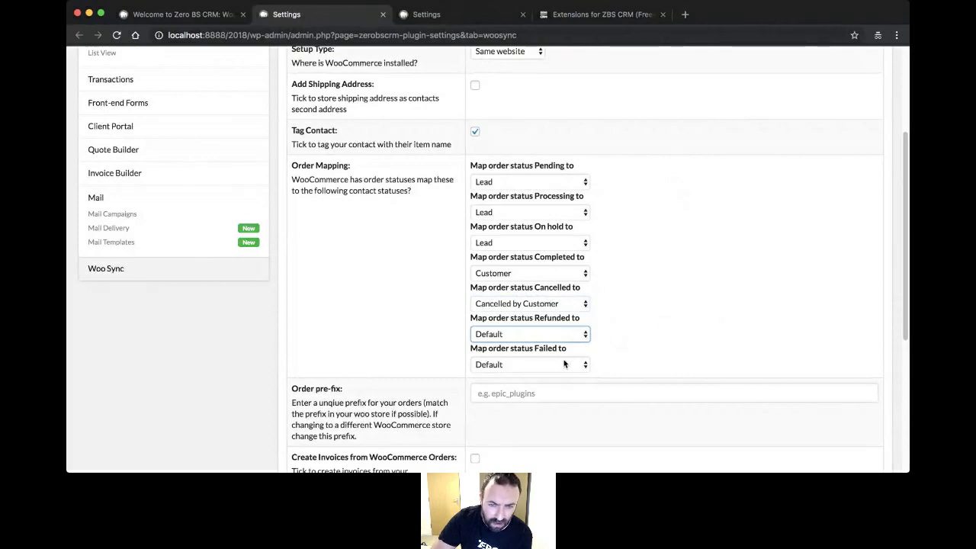
key(r)
key(Tab)
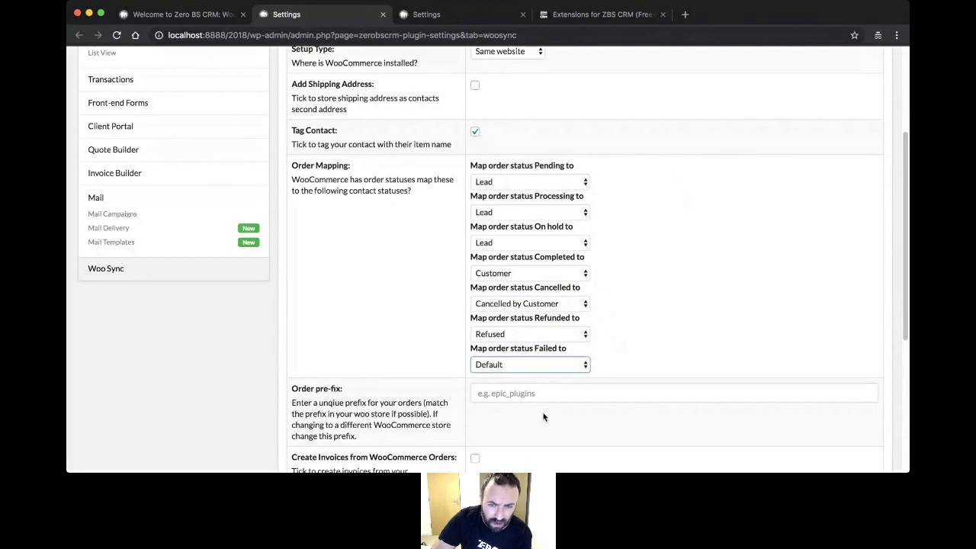
key(b)
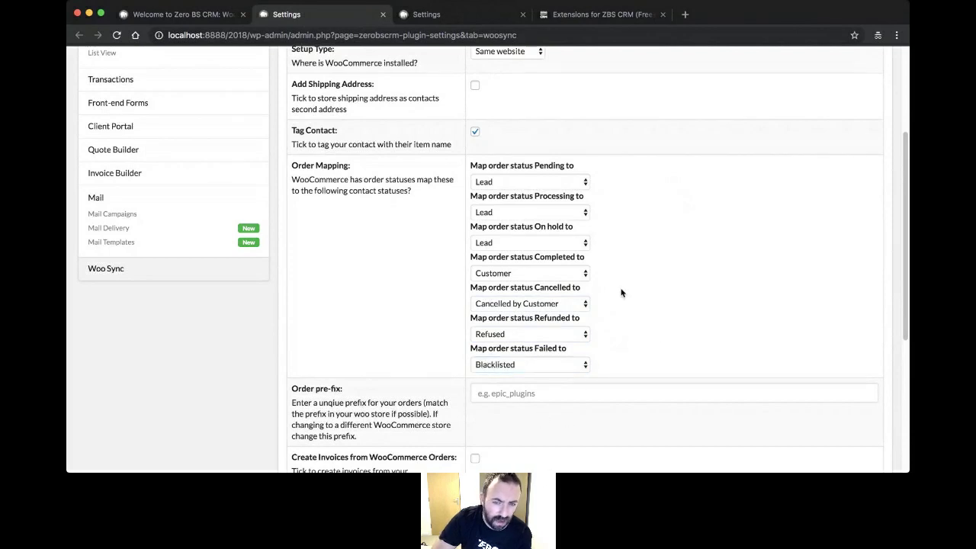
- Save the Woo Sync settings and go to the Tools > Woo Sync importer page
scroll(621, 290, down, 5)
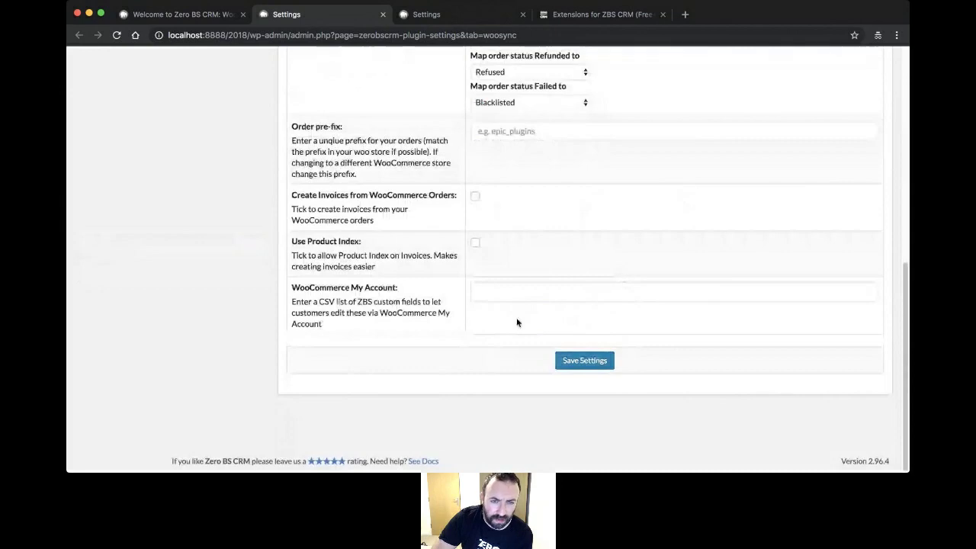
scroll(487, 337, up, 2)
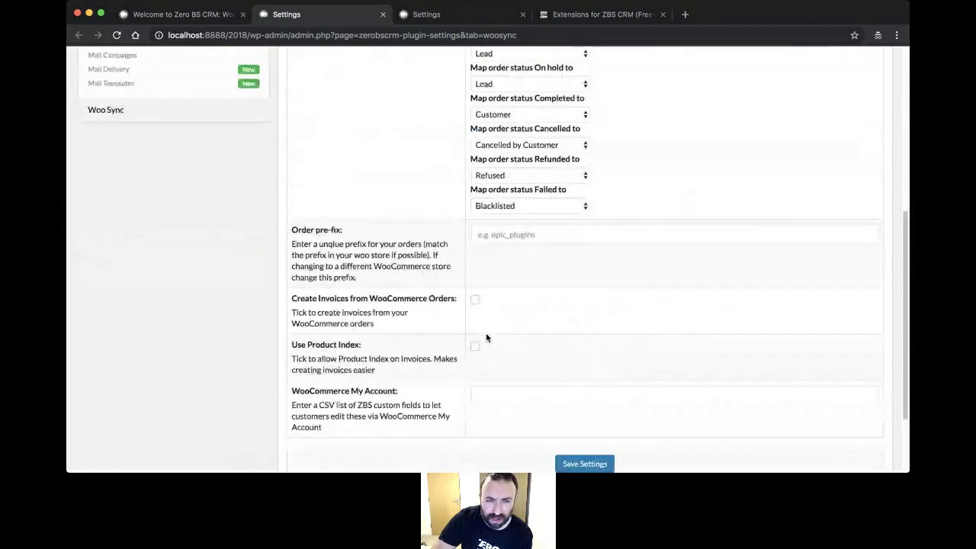
scroll(486, 338, up, 6)
scroll(477, 347, down, 7)
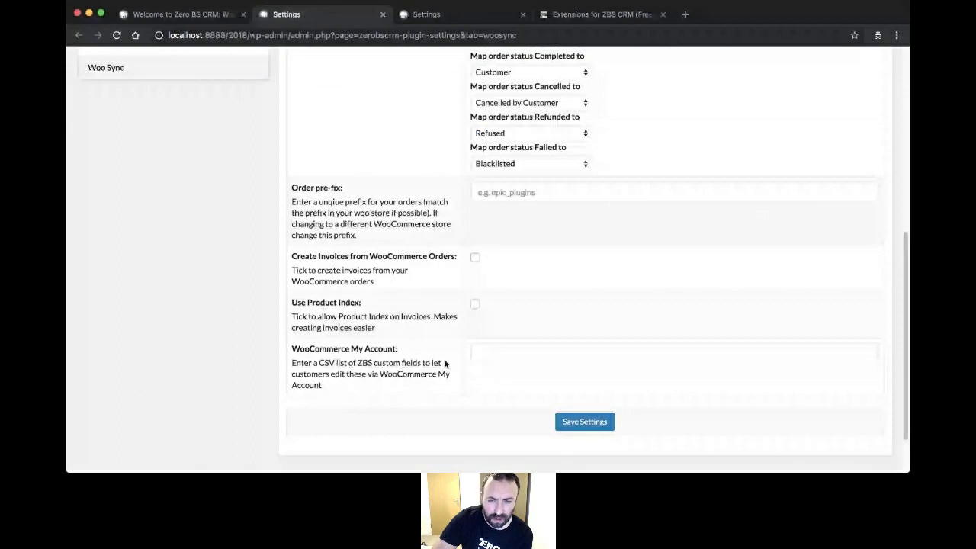
scroll(561, 281, up, 7)
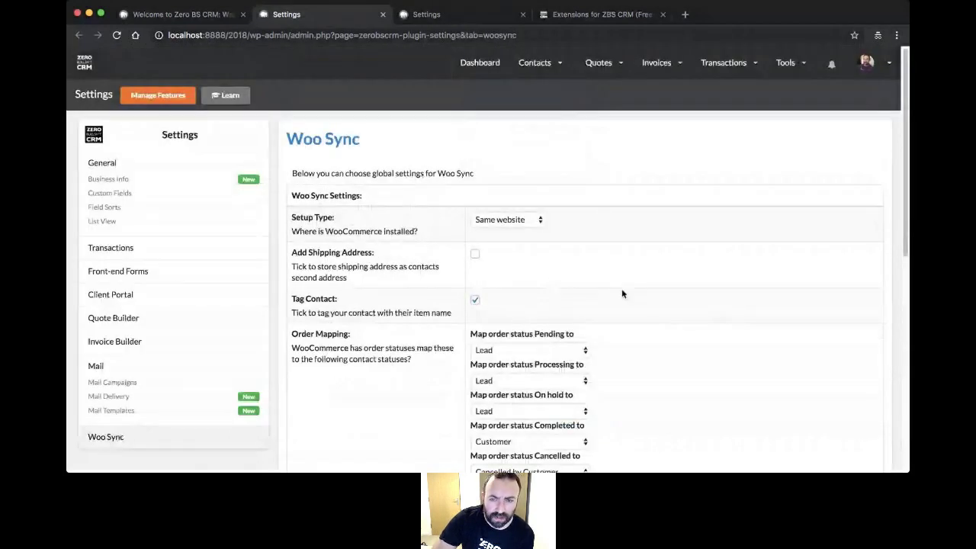
scroll(622, 294, down, 7)
click(584, 398)
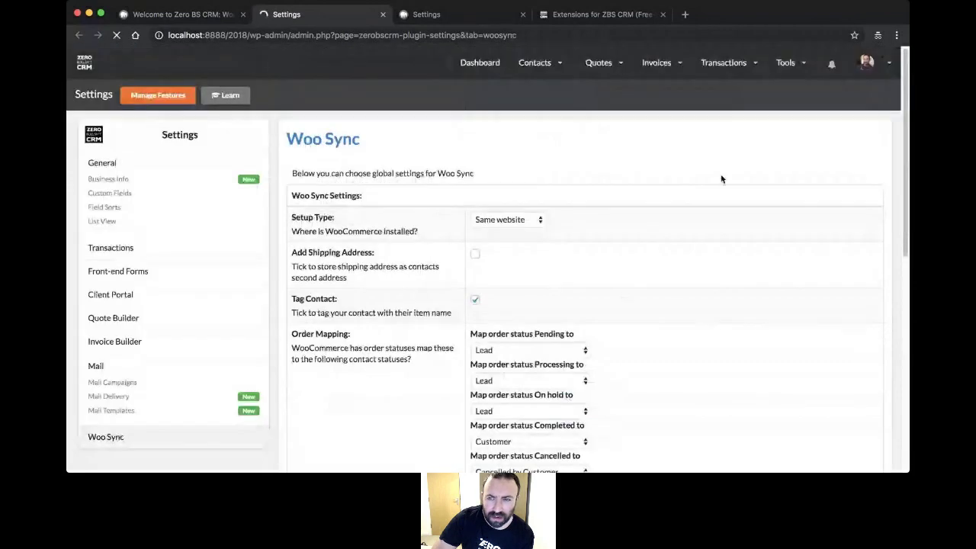
mouse_move(786, 62)
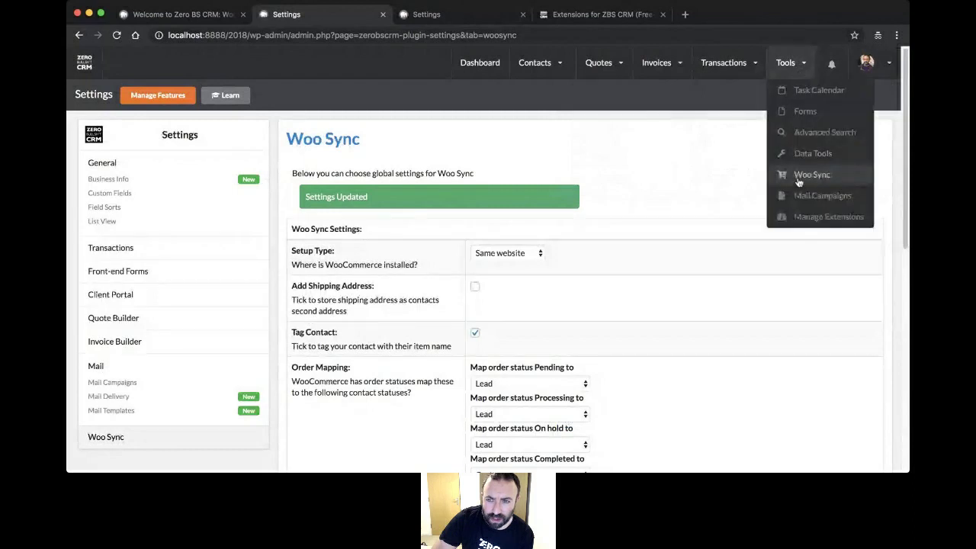
click(798, 176)
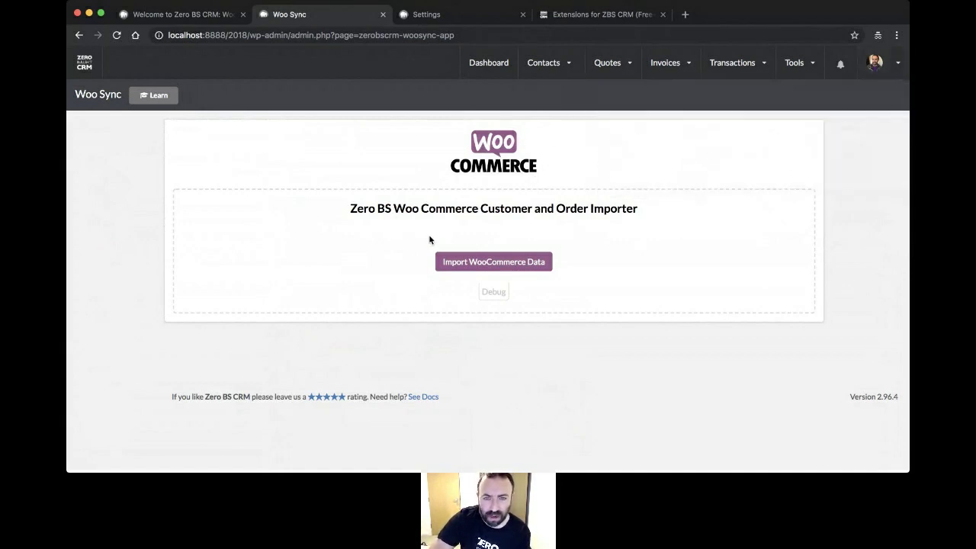
- Review the Woo Sync WooCommerce customer and order importer, which has no data imported yet
mouse_move(793, 64)
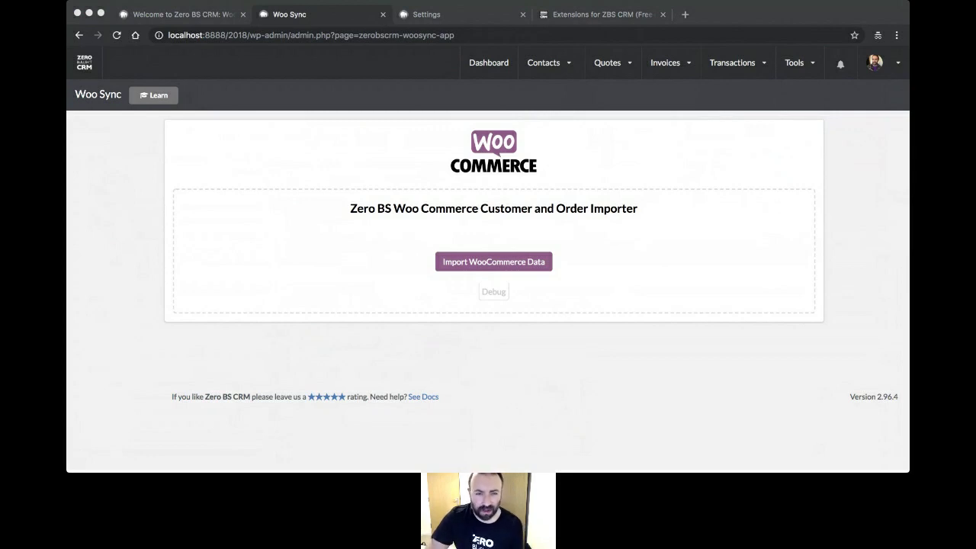
- Reload the Woo Sync importer page and restore the full WordPress admin around it
click(321, 315)
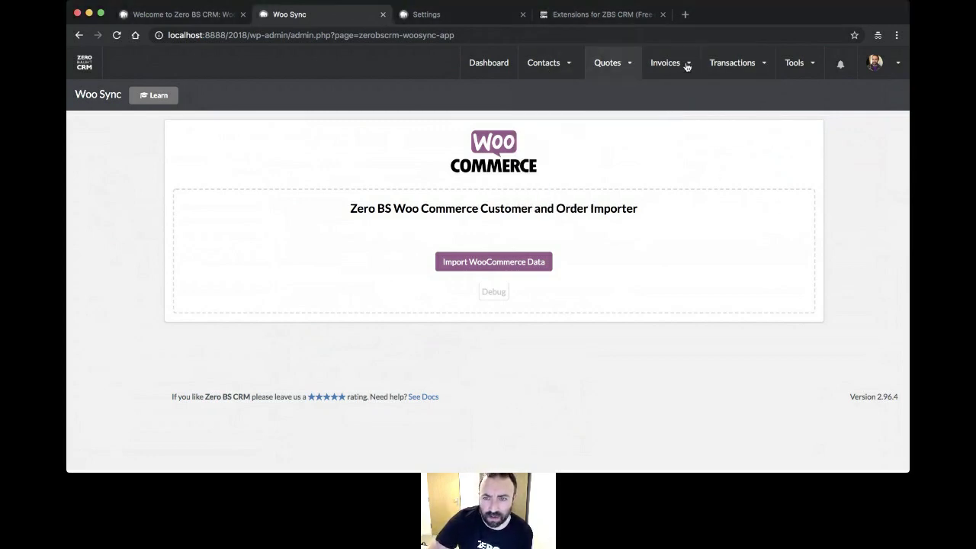
mouse_move(800, 63)
click(809, 188)
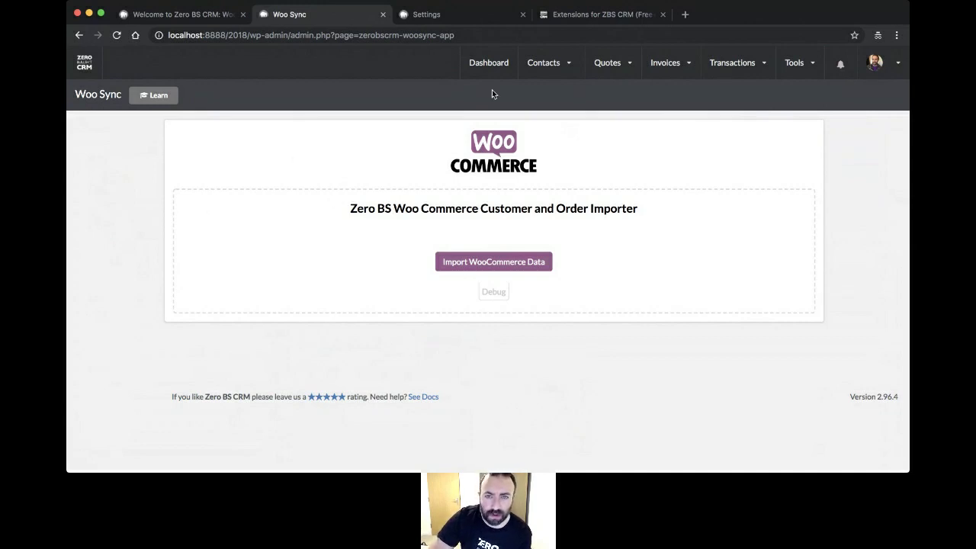
mouse_move(874, 75)
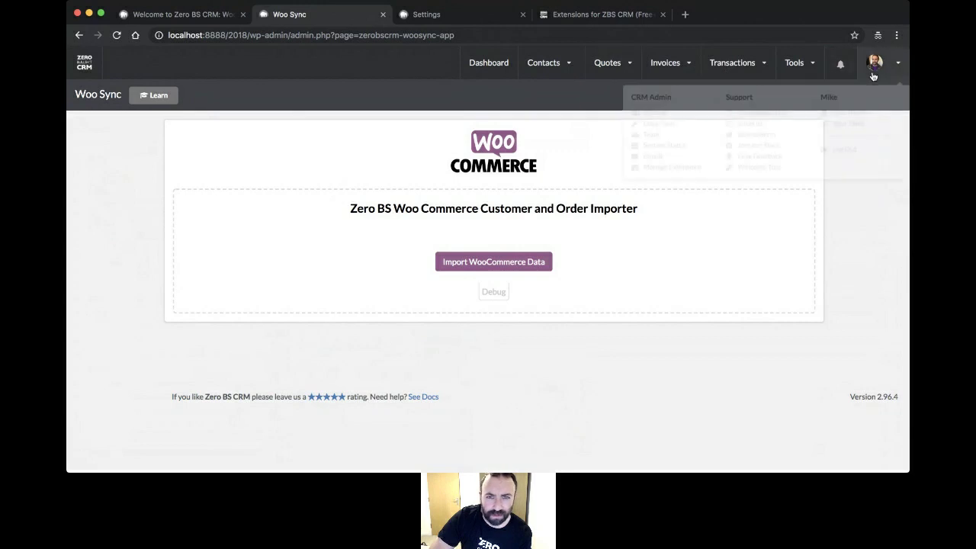
click(82, 66)
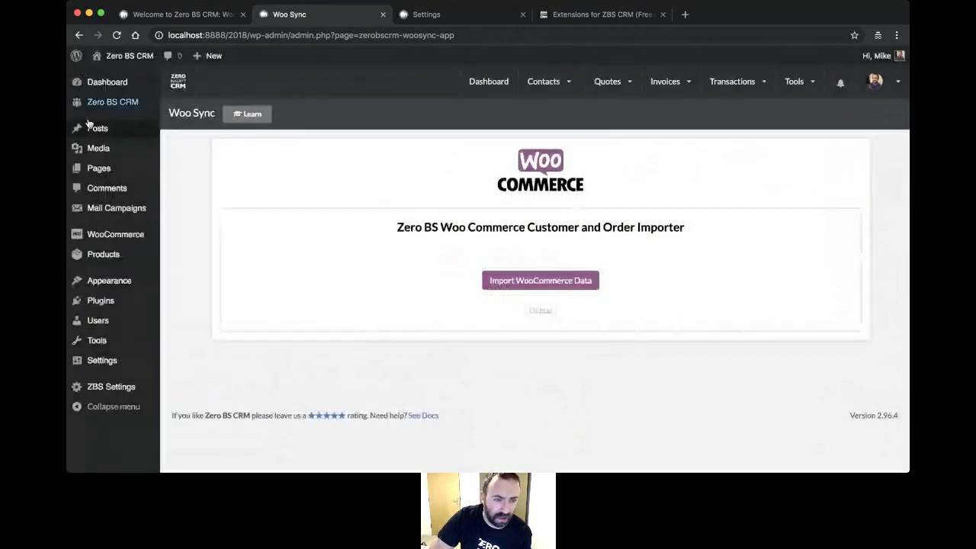
- Browse WooCommerce's Emails settings to review the order notification emails and their recipients
mouse_move(132, 233)
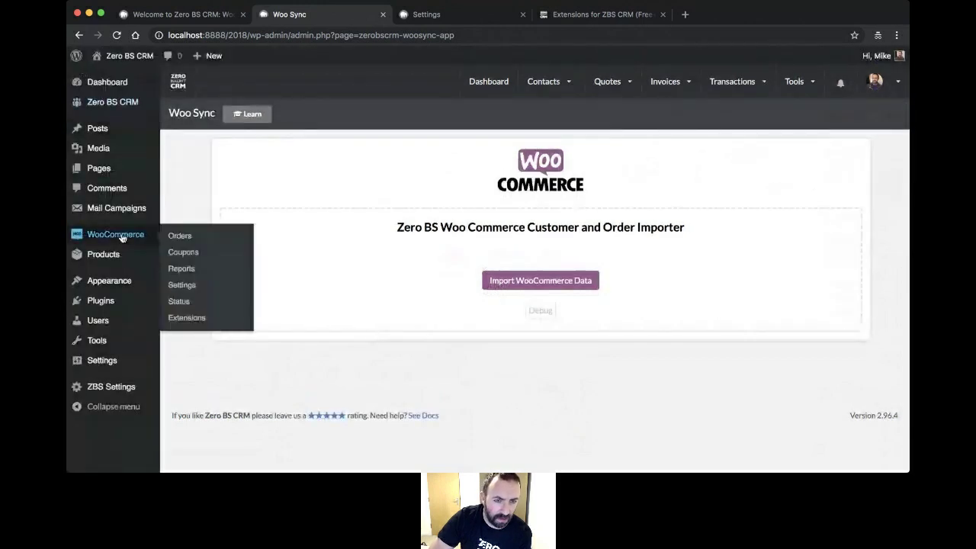
click(175, 294)
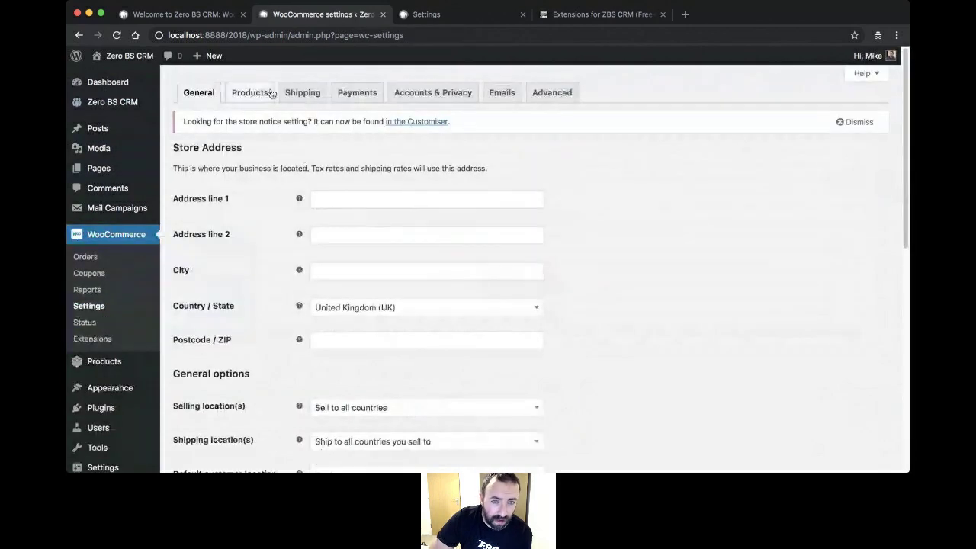
click(501, 92)
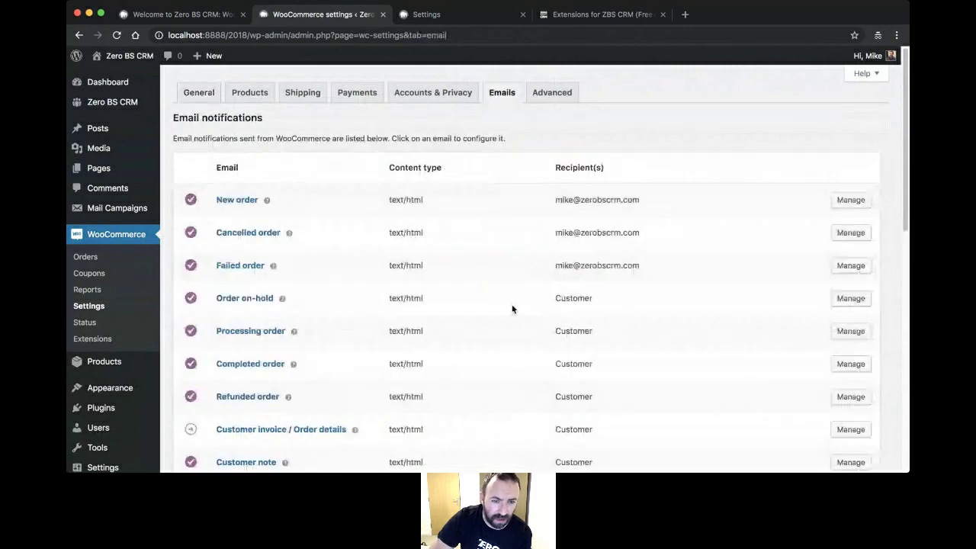
scroll(513, 309, down, 5)
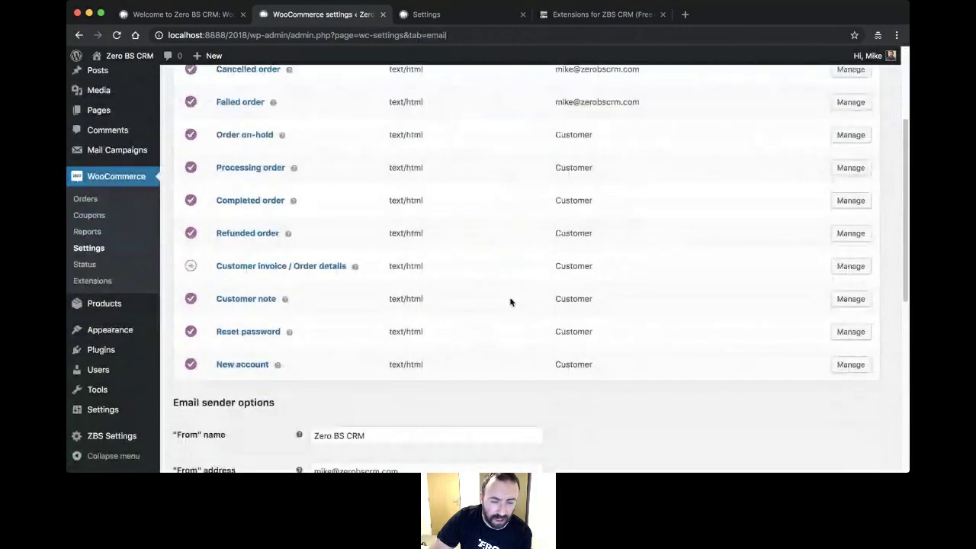
mouse_move(193, 266)
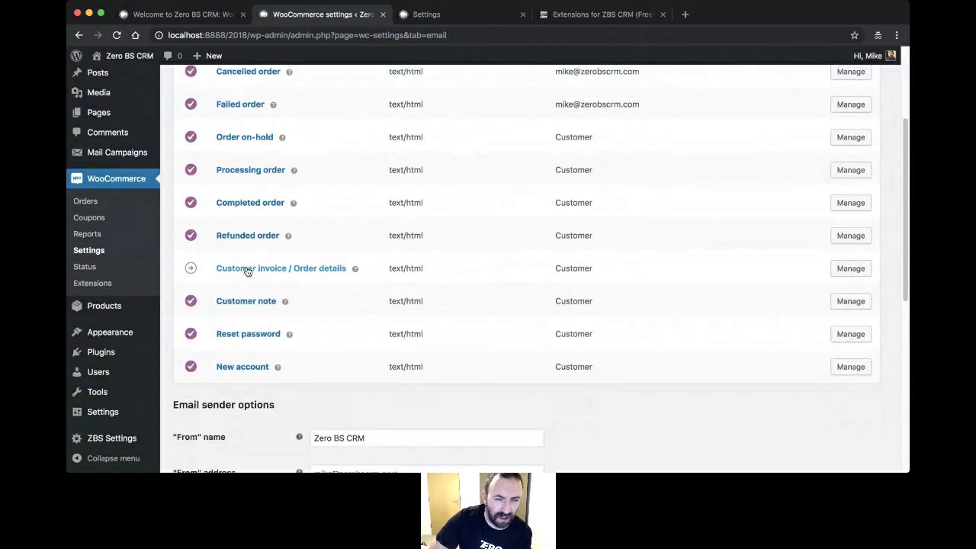
scroll(247, 271, up, 5)
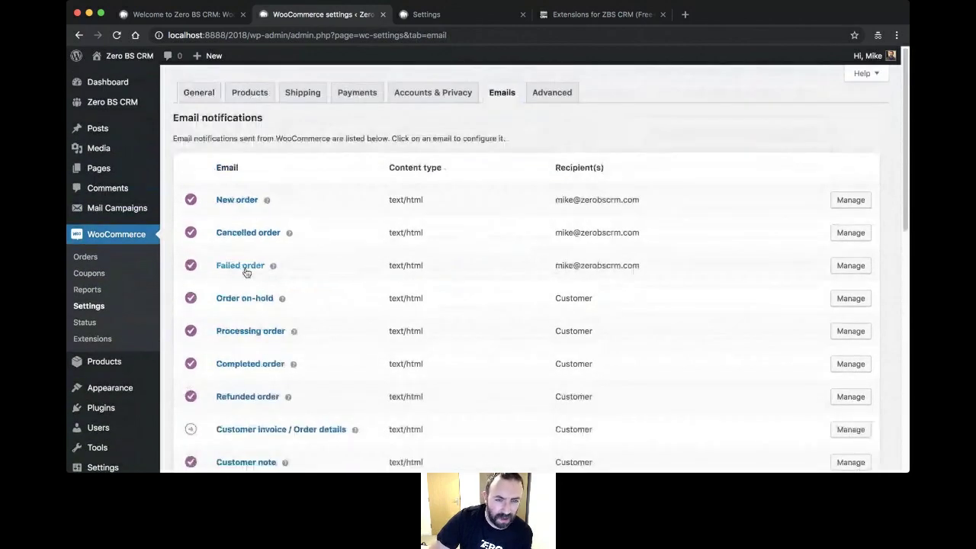
scroll(246, 273, down, 6)
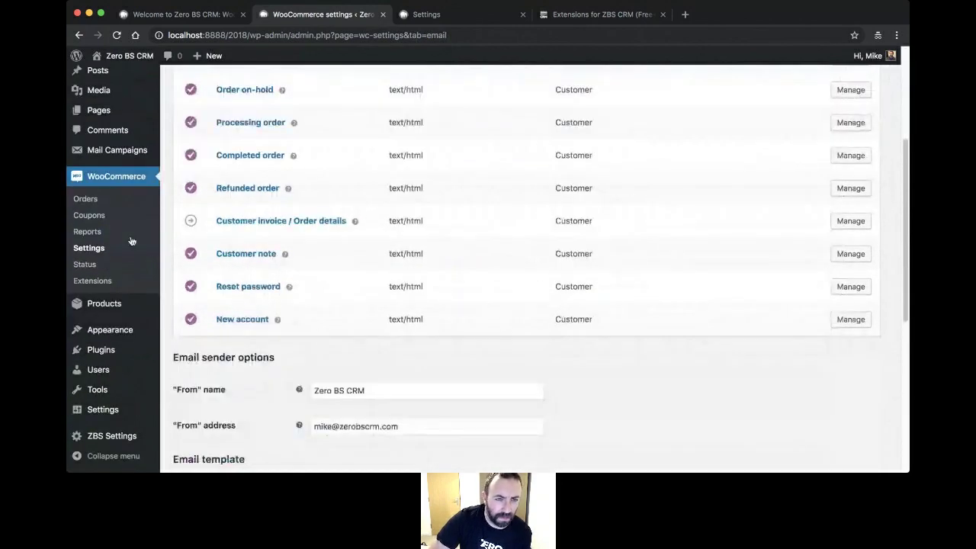
scroll(226, 238, down, 11)
scroll(223, 240, up, 16)
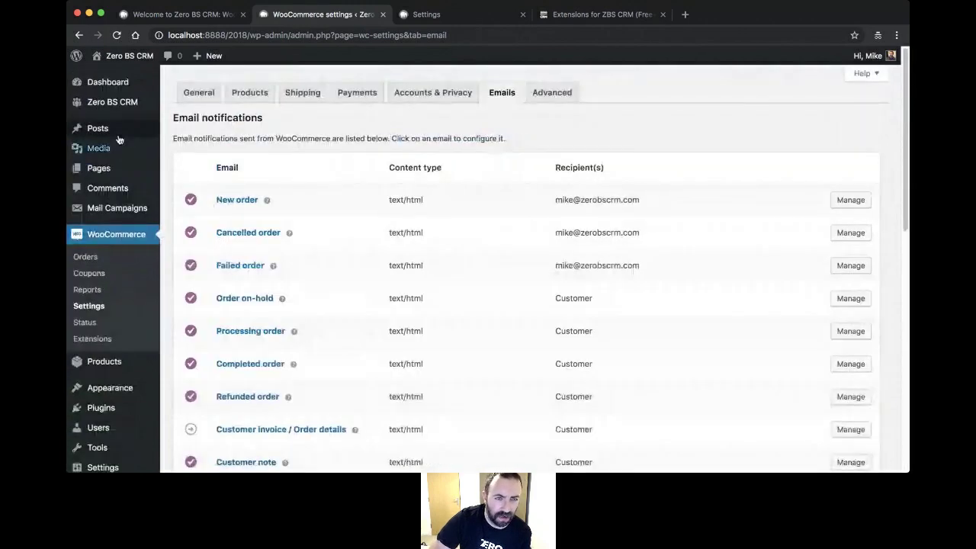
- Open a customer's contact record from the Zero BS CRM Contacts list
mouse_move(159, 104)
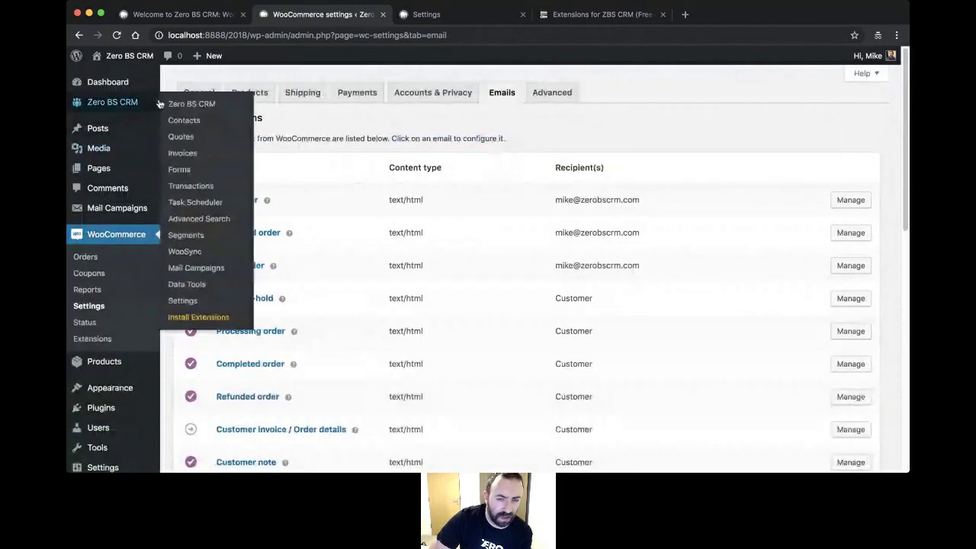
click(194, 121)
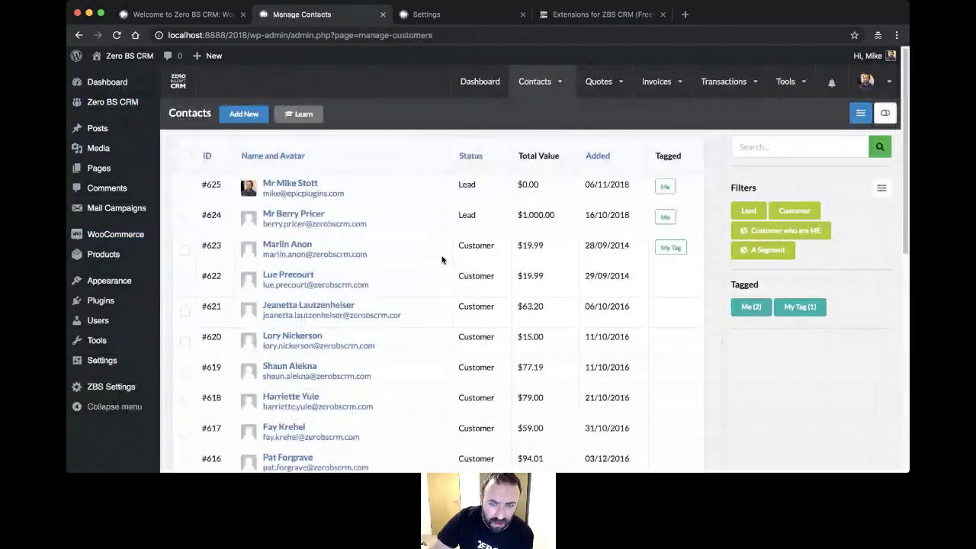
scroll(340, 327, down, 3)
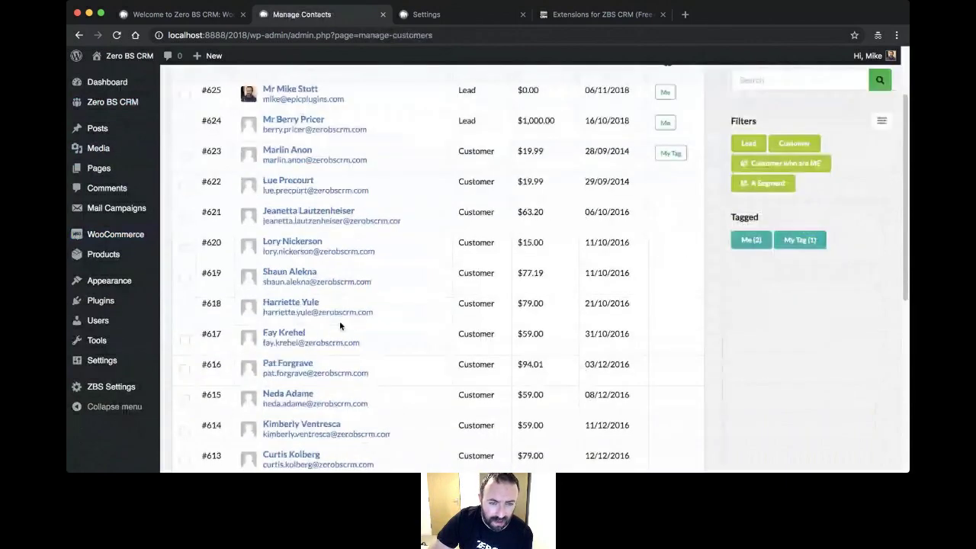
click(290, 302)
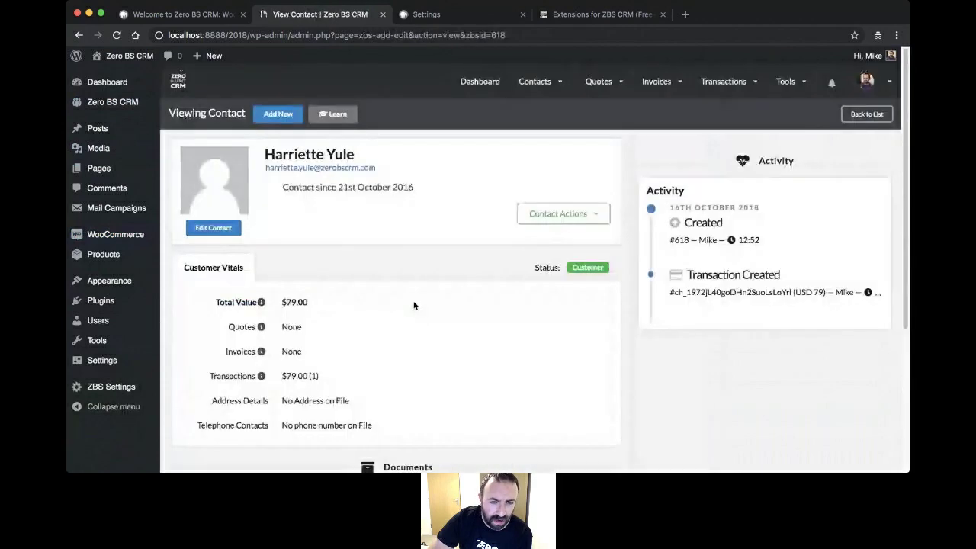
- Compare the contact's invoices and $79.00 transaction, then return to General Settings
scroll(414, 305, down, 5)
click(263, 282)
click(294, 282)
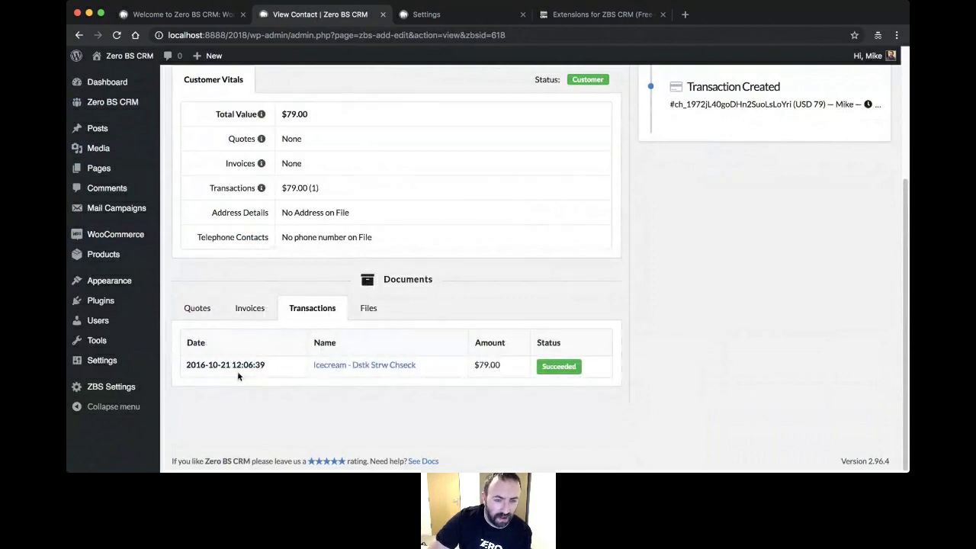
click(251, 310)
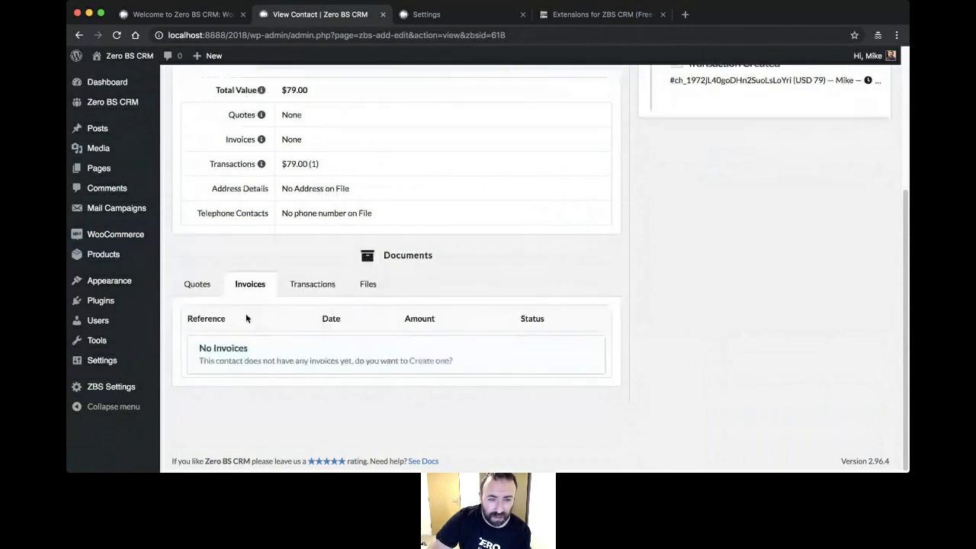
click(301, 293)
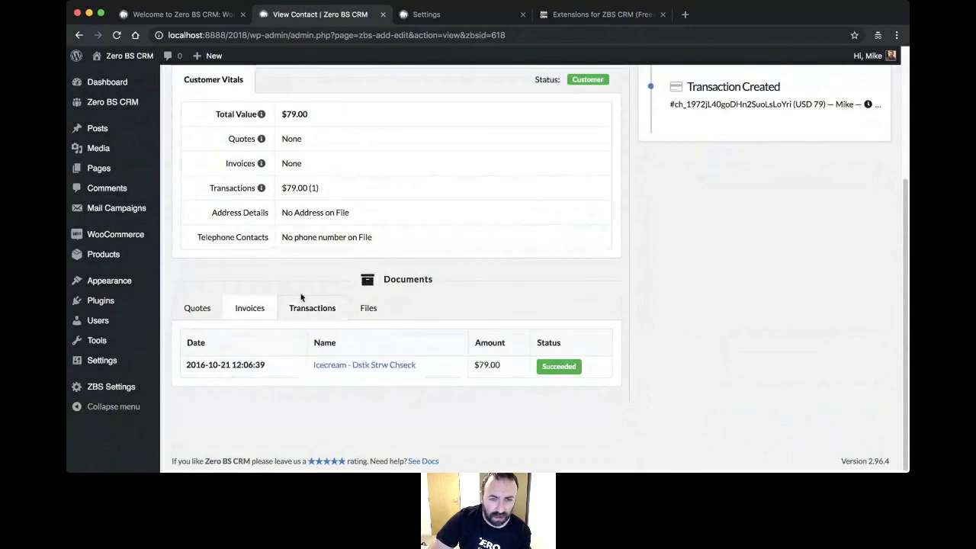
click(248, 310)
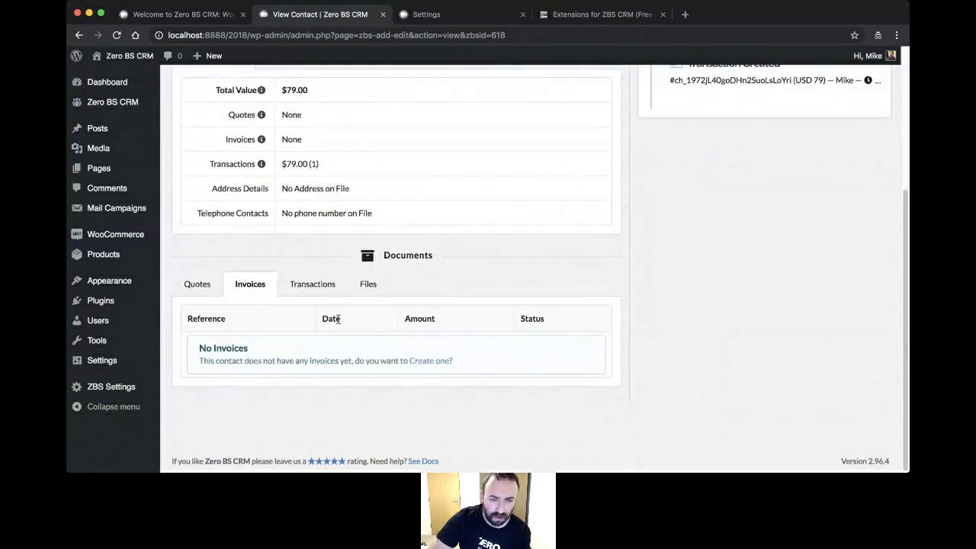
scroll(431, 356, up, 3)
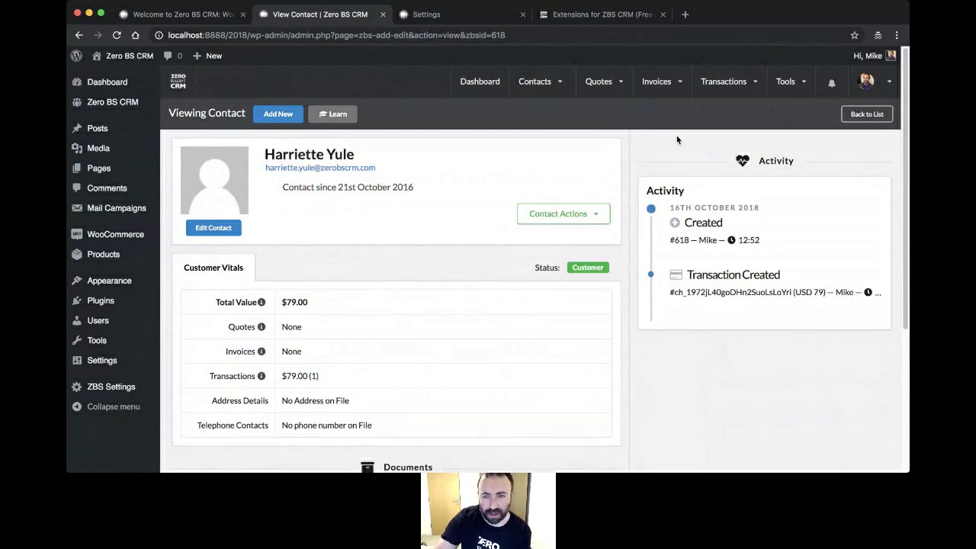
click(453, 17)
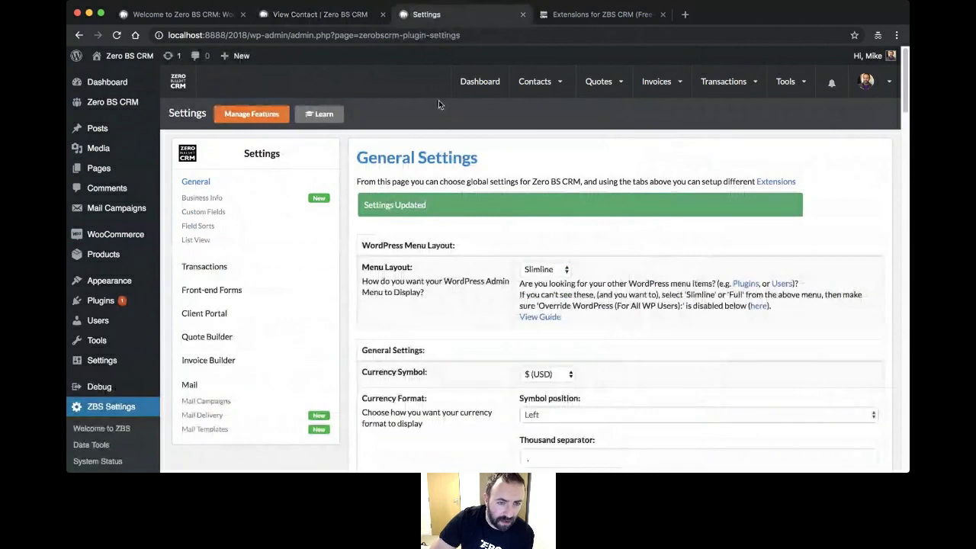
- Email the invoice and order details for order #1564 to the customer via Order actions
click(180, 236)
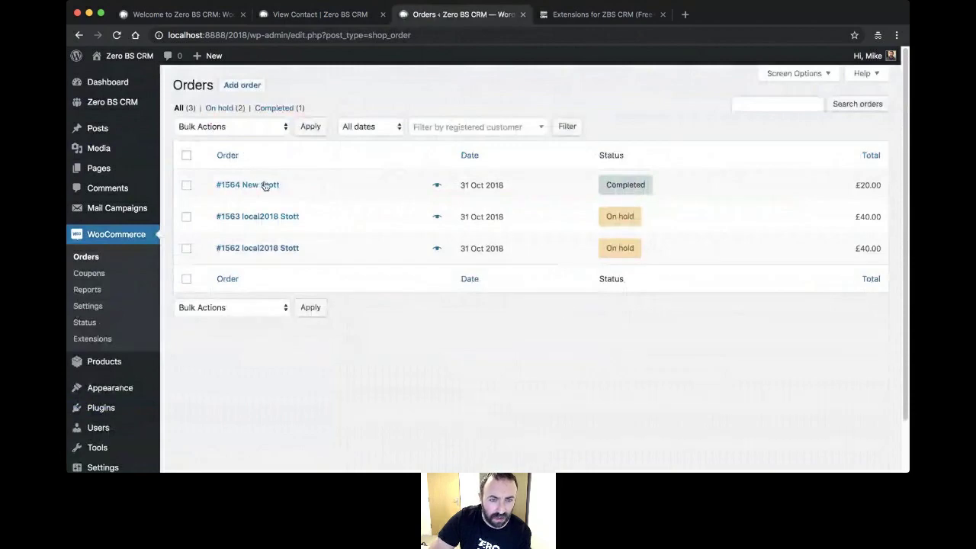
click(288, 184)
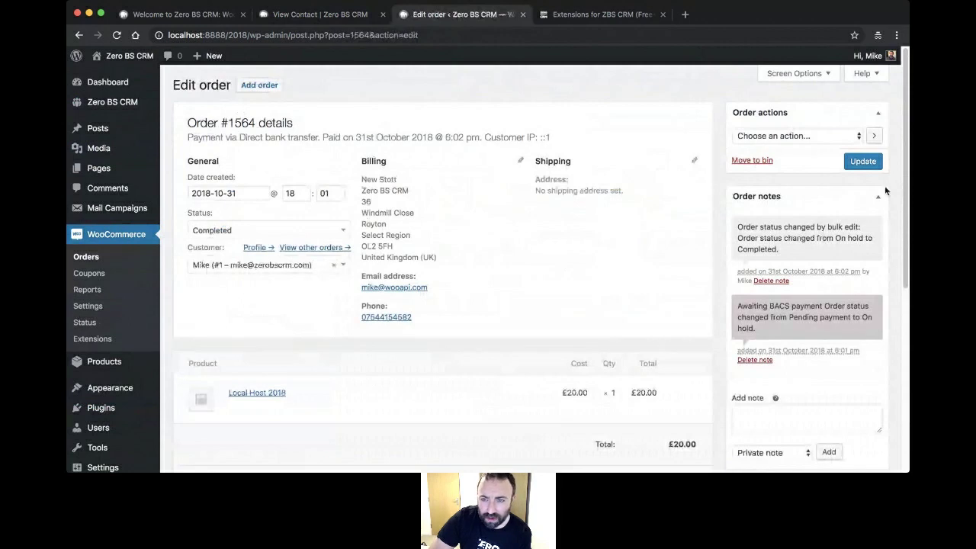
click(826, 138)
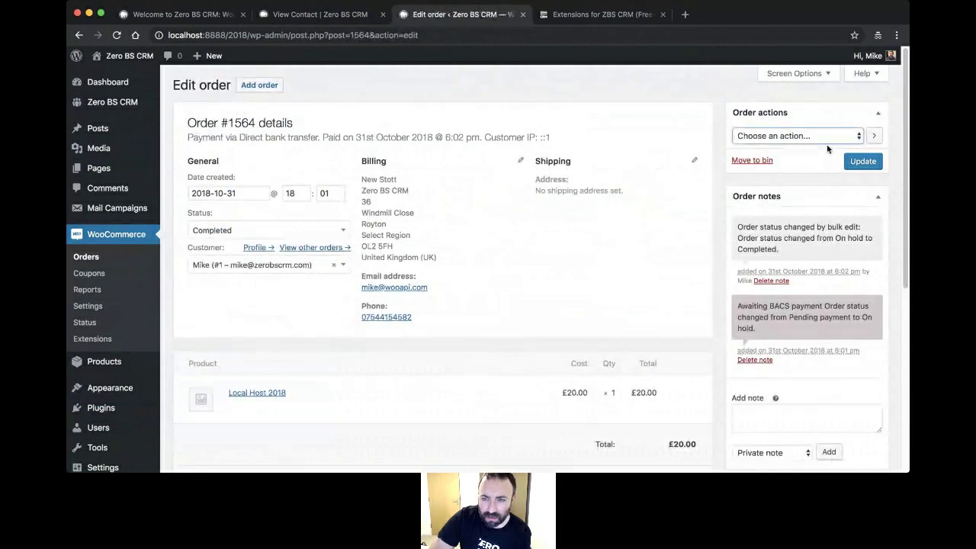
click(826, 163)
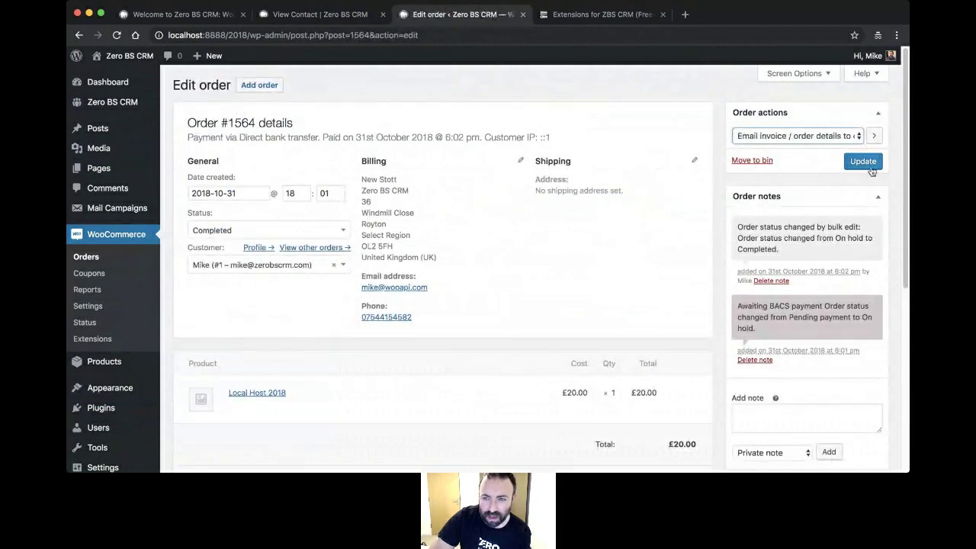
click(857, 166)
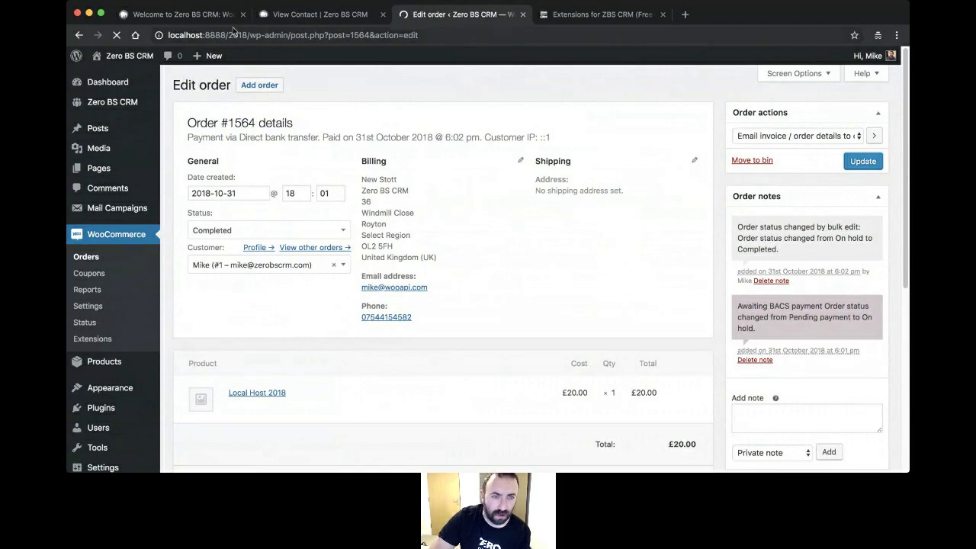
click(195, 15)
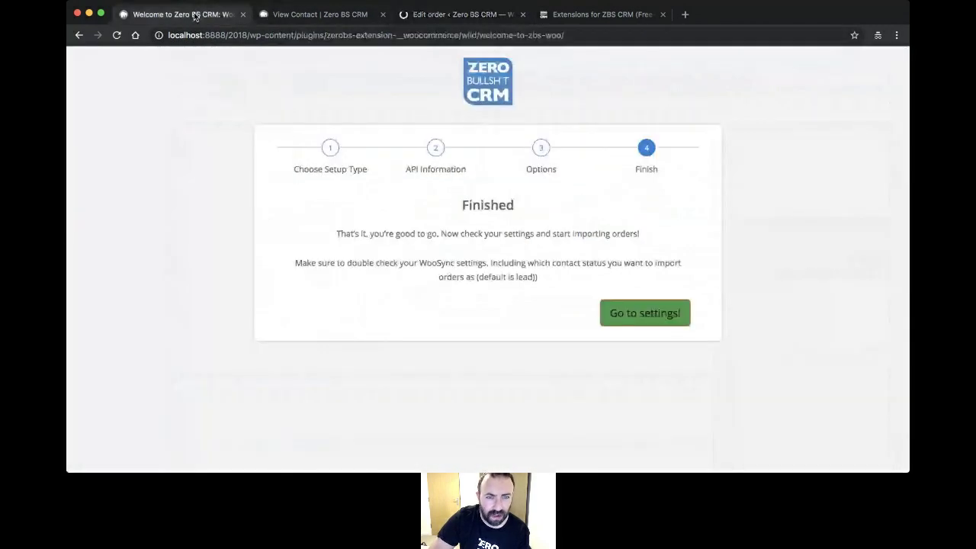
- From the View Contact tab, start a new draft invoice via Invoices > Add New
click(272, 15)
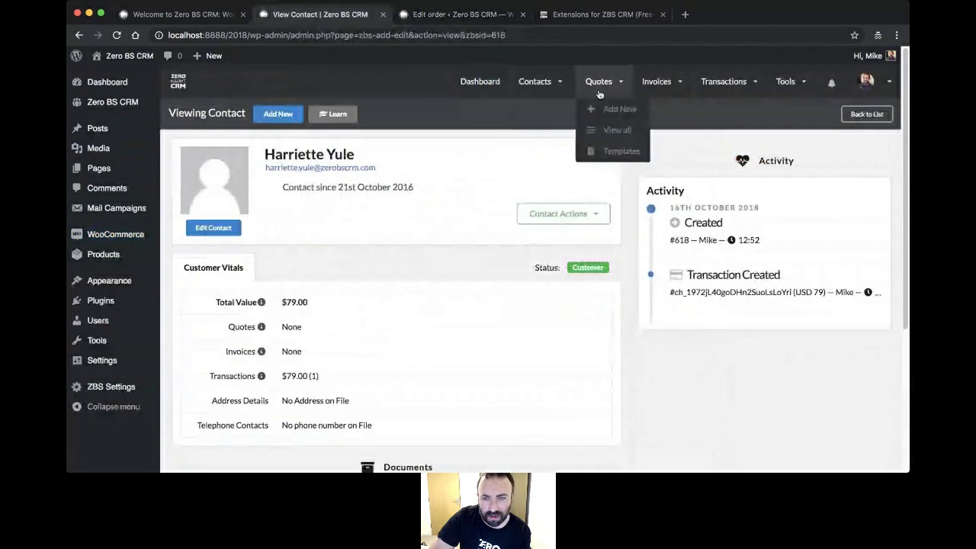
mouse_move(732, 92)
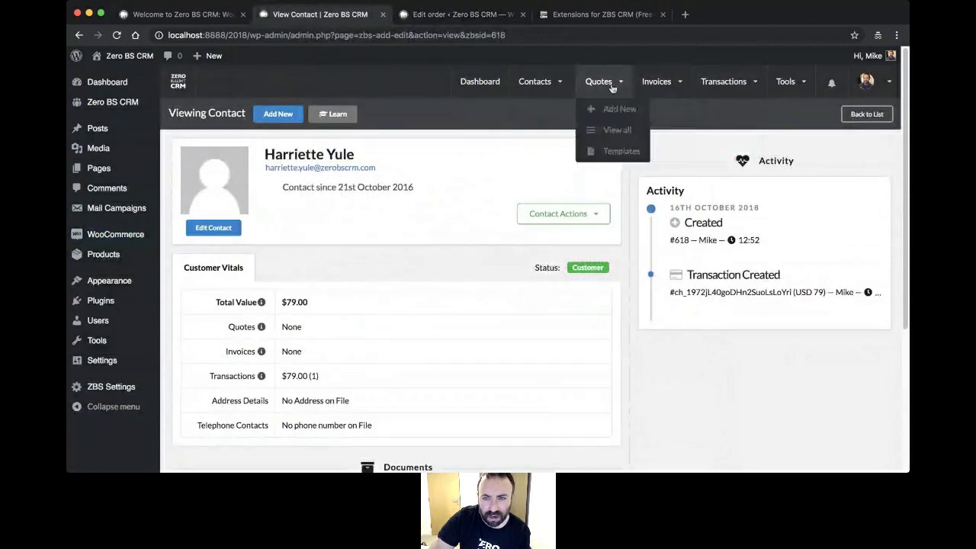
click(659, 110)
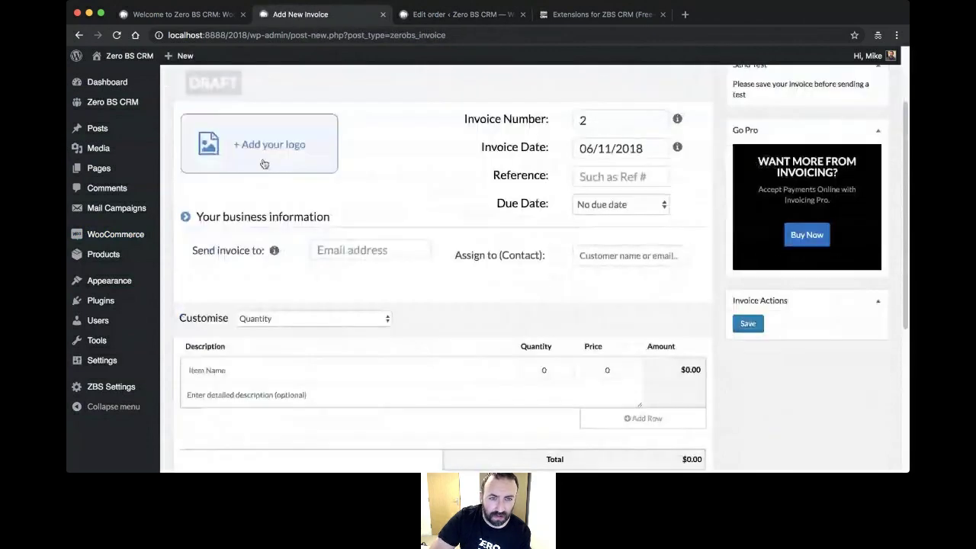
- Dismiss the logo upload without adding a logo and expand 'Your business information'
click(262, 161)
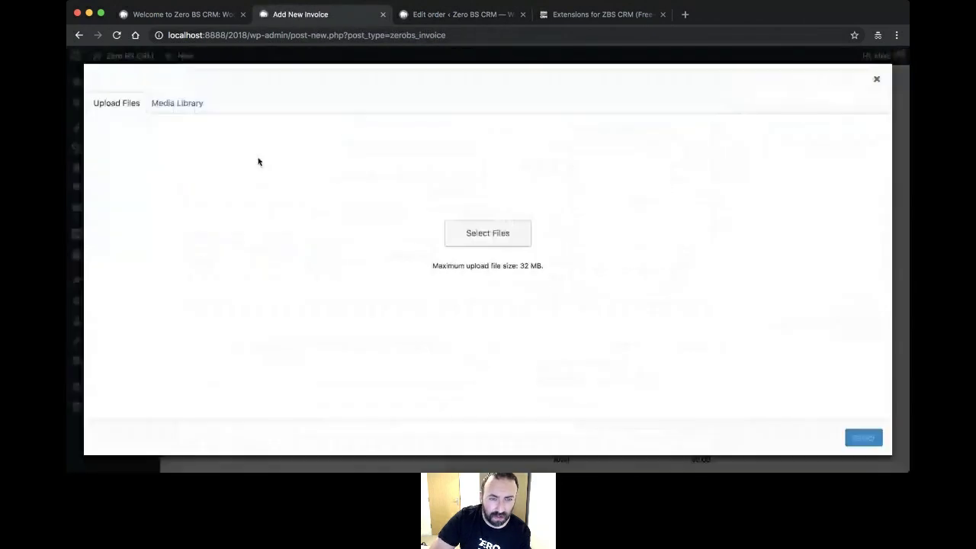
click(876, 80)
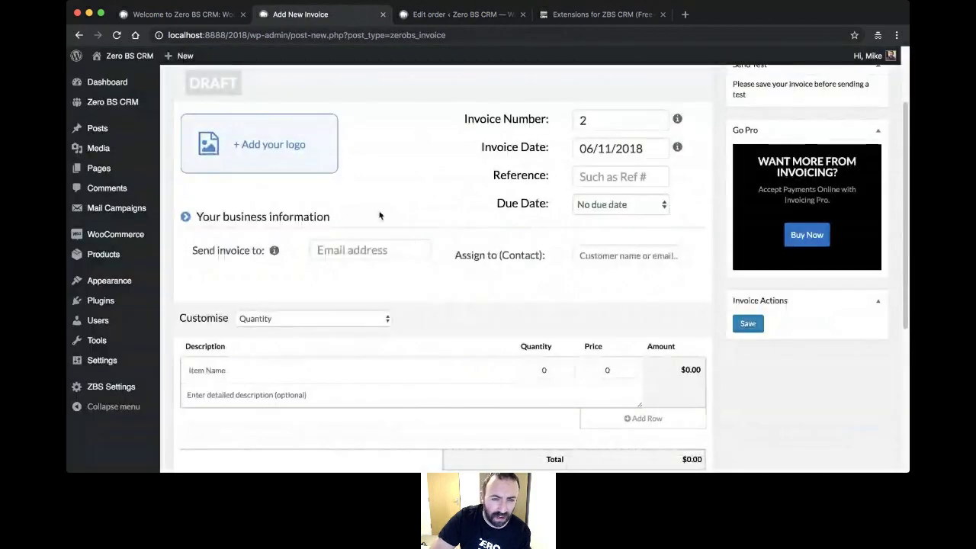
click(187, 217)
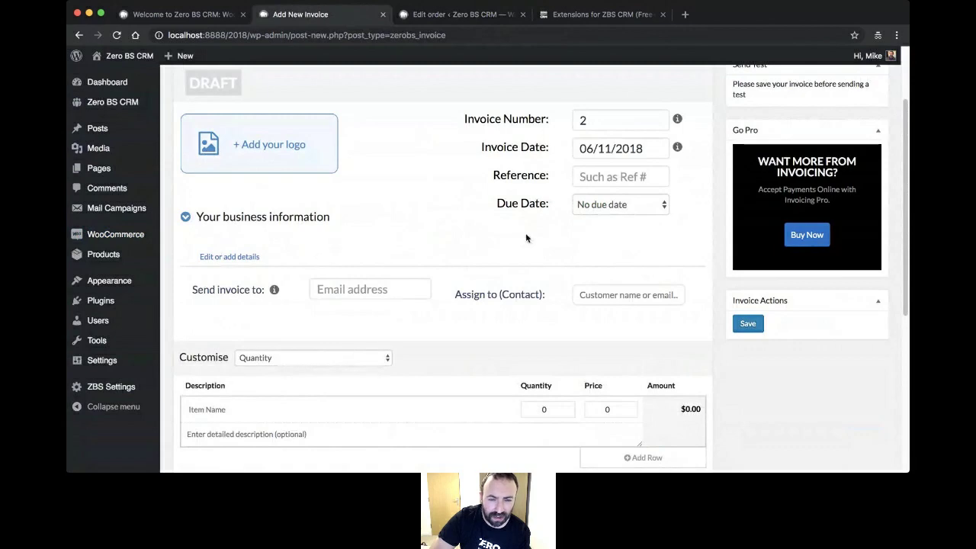
scroll(525, 236, down, 3)
scroll(483, 386, down, 4)
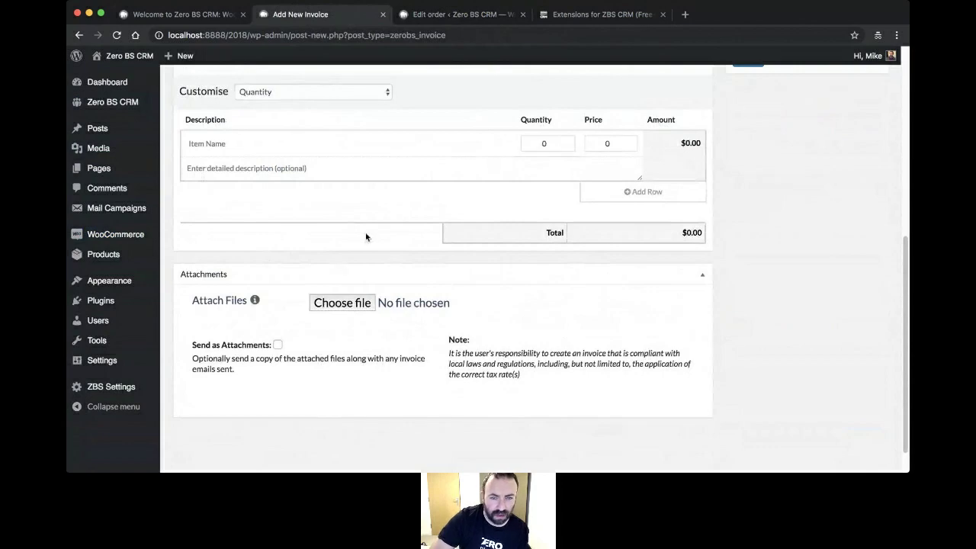
scroll(374, 241, up, 5)
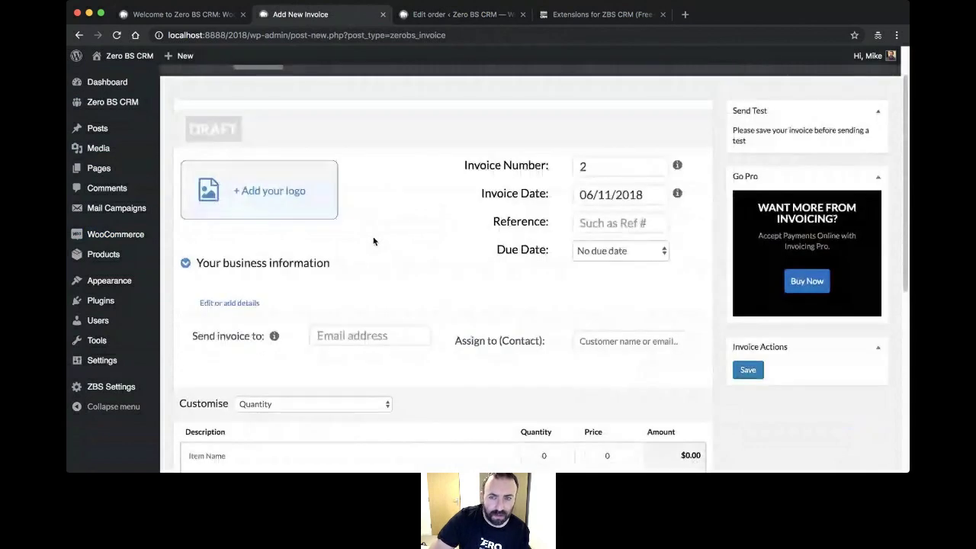
scroll(374, 241, up, 1)
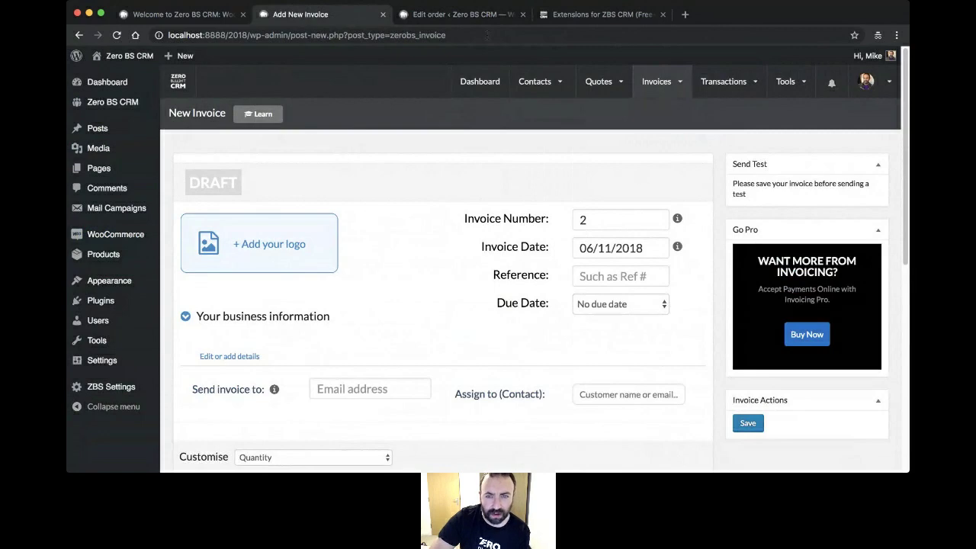
- Open the full contacts list and select the Lead contact added 06/11/2018
mouse_move(535, 81)
click(515, 132)
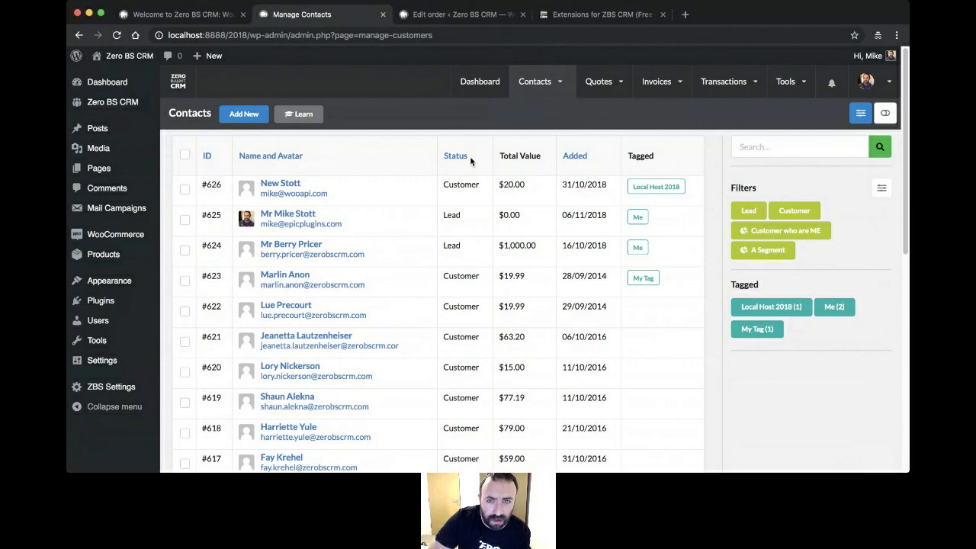
mouse_move(541, 86)
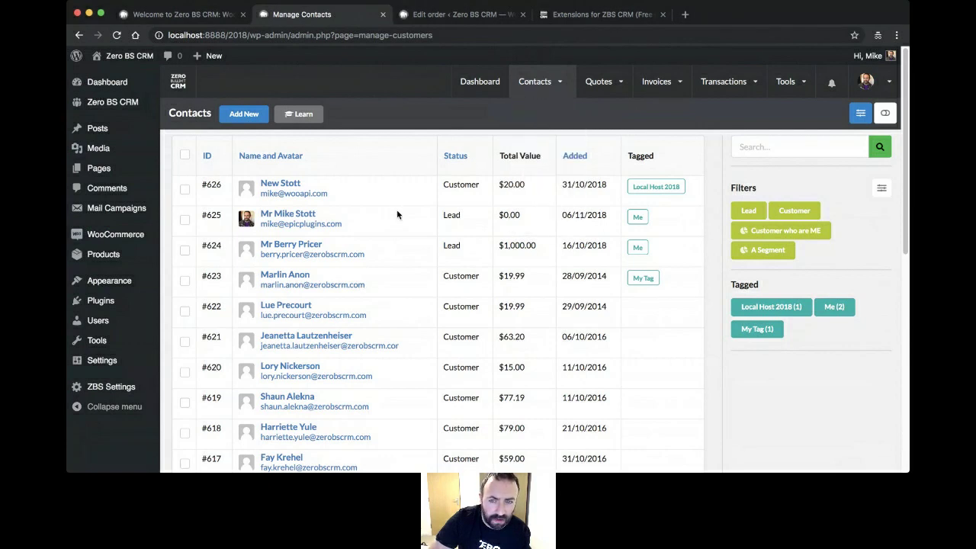
click(296, 215)
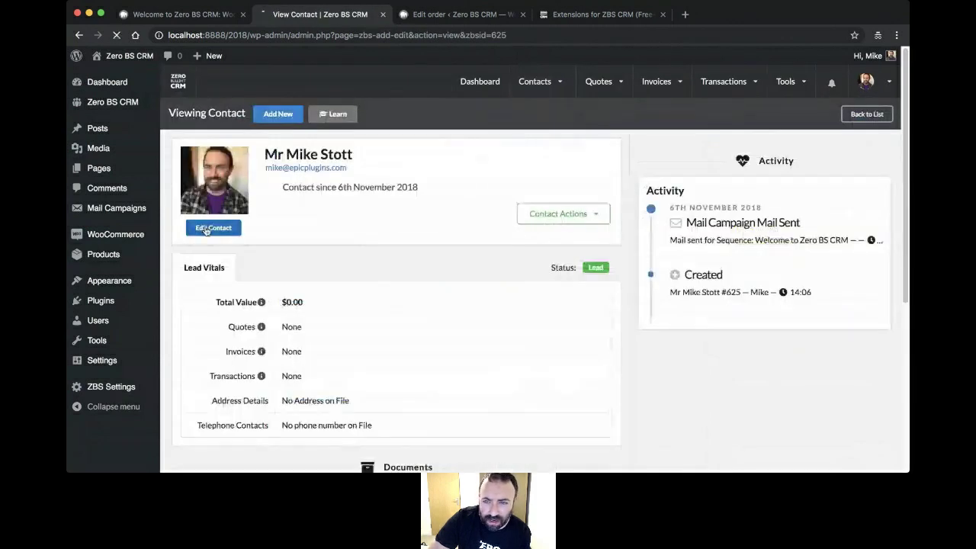
- Edit Lead contact #625 and scroll to its address fields and Contact Portal box
click(206, 230)
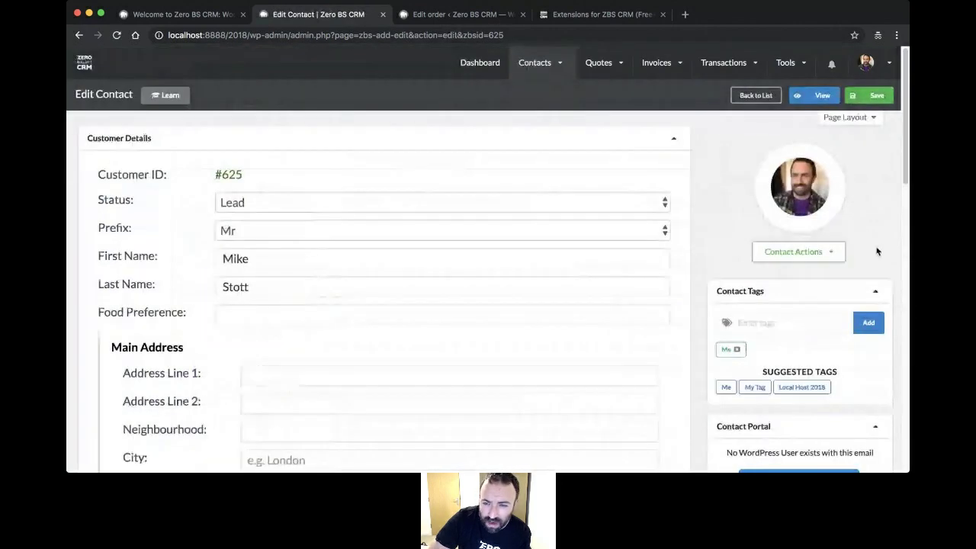
scroll(704, 230, down, 5)
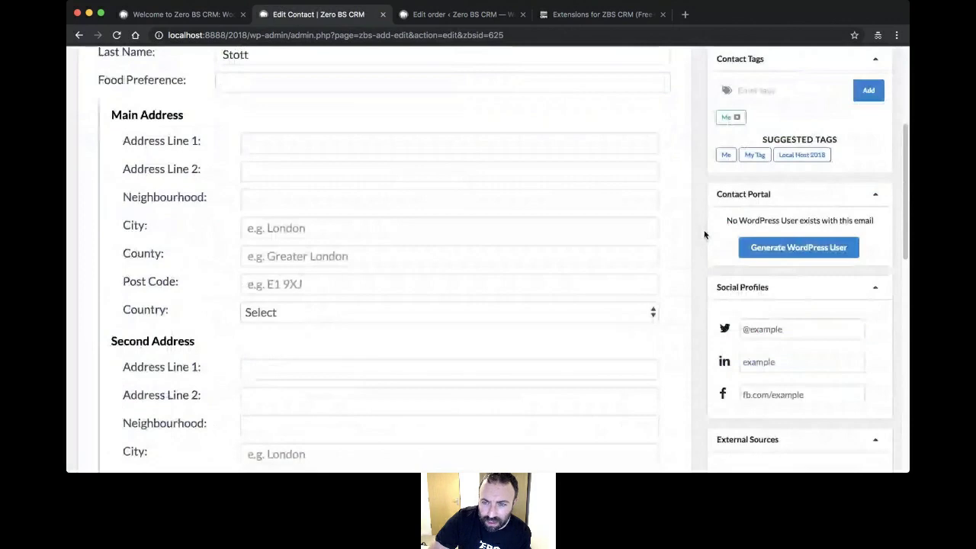
scroll(809, 240, up, 1)
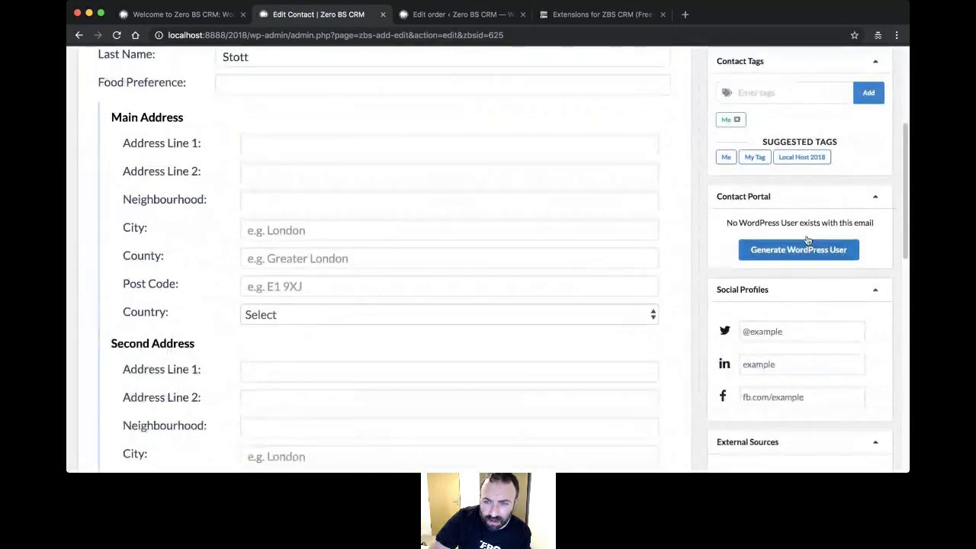
scroll(807, 241, up, 5)
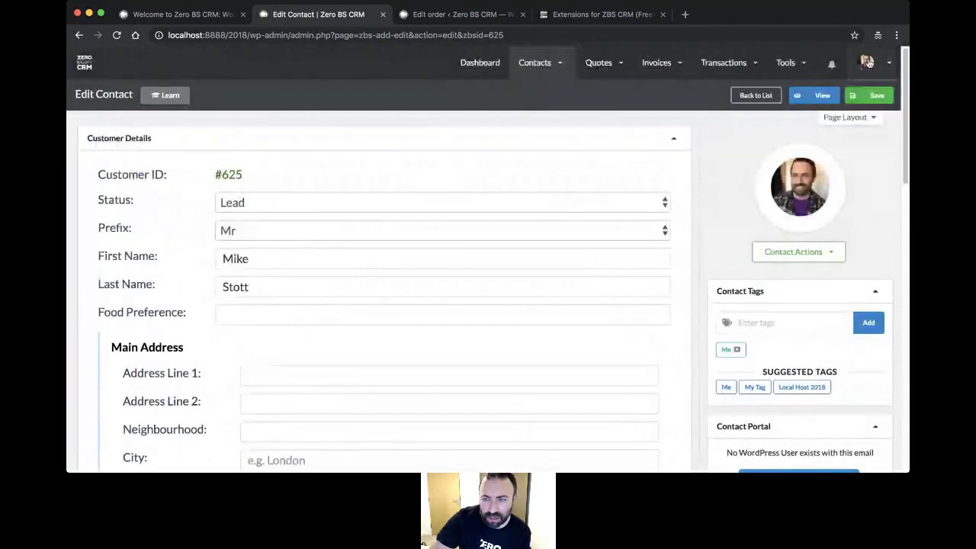
scroll(778, 240, down, 5)
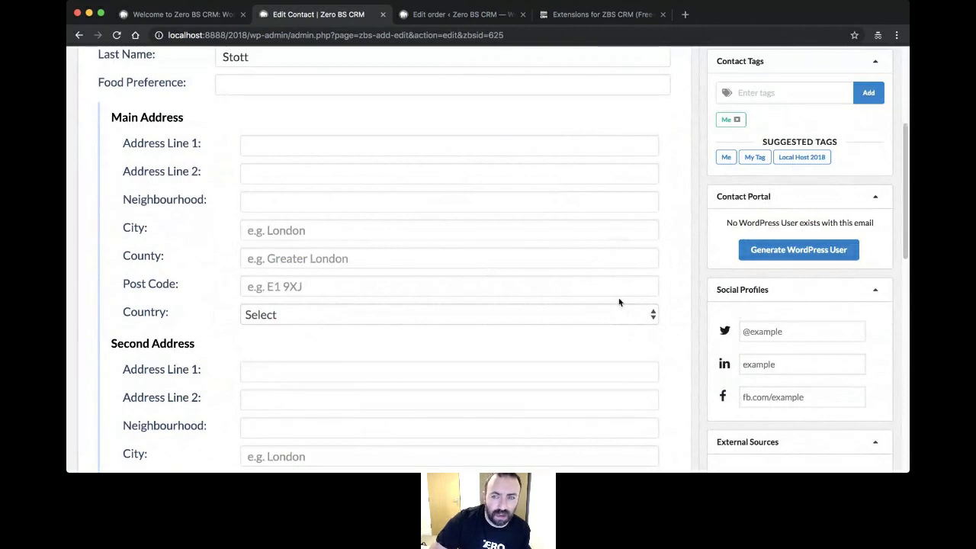
- Generate a WordPress user for the Lead contact, then reopen its record for editing
click(760, 249)
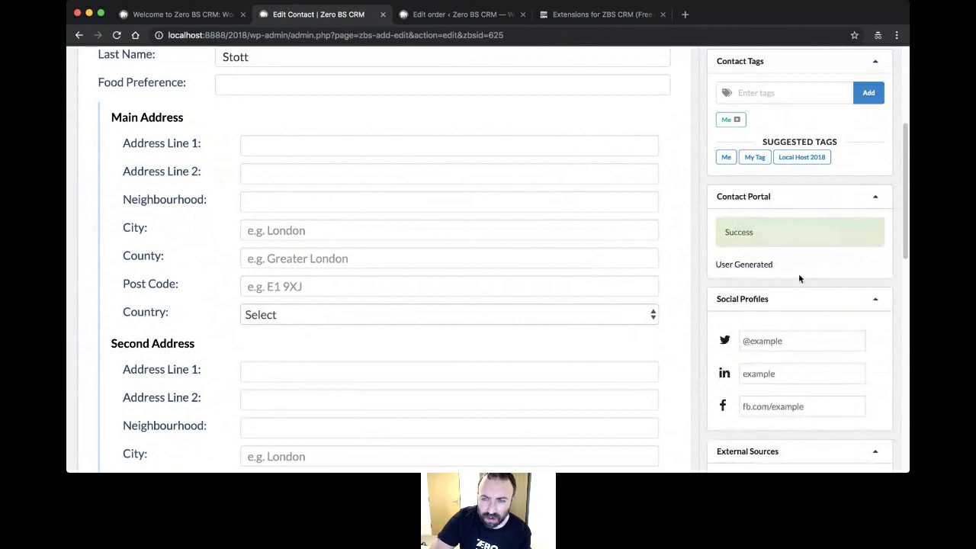
scroll(799, 279, up, 5)
mouse_move(538, 65)
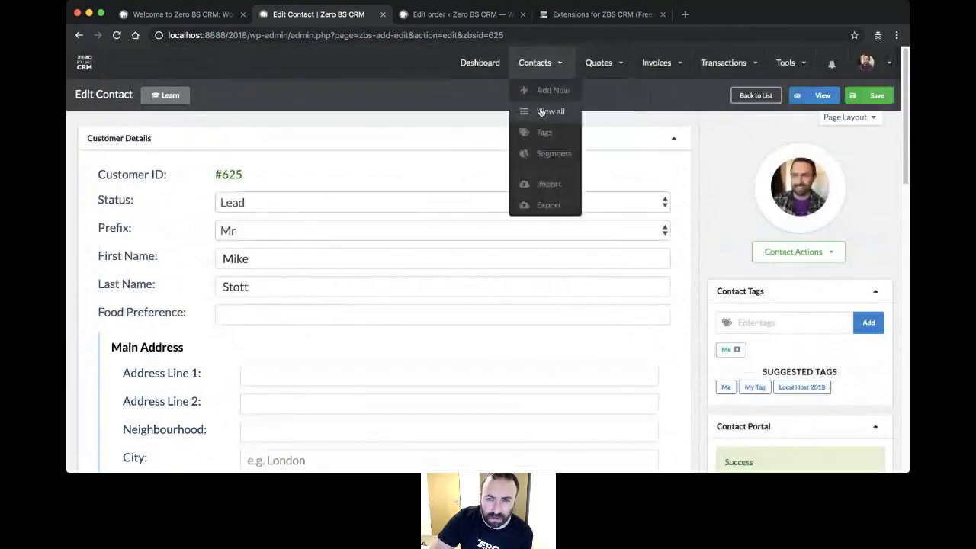
click(540, 112)
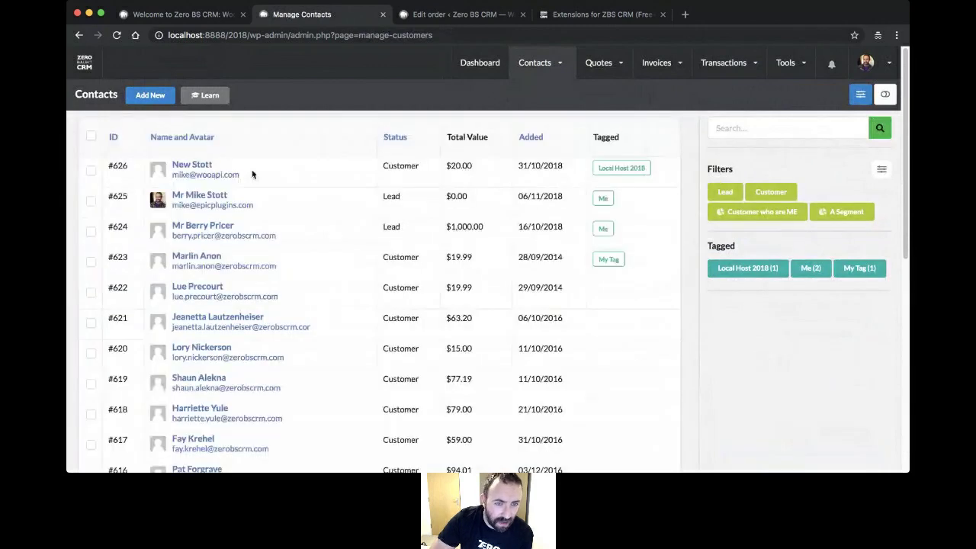
click(205, 196)
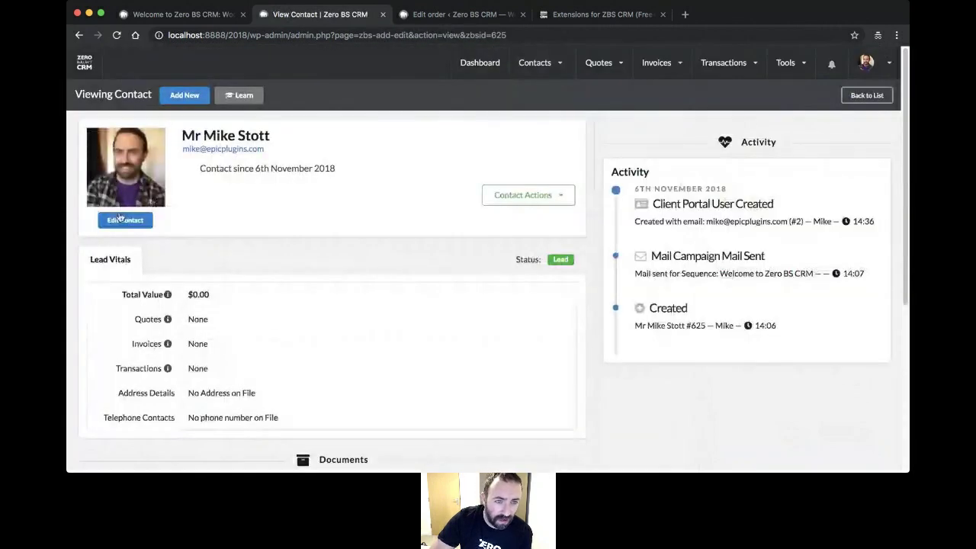
click(120, 219)
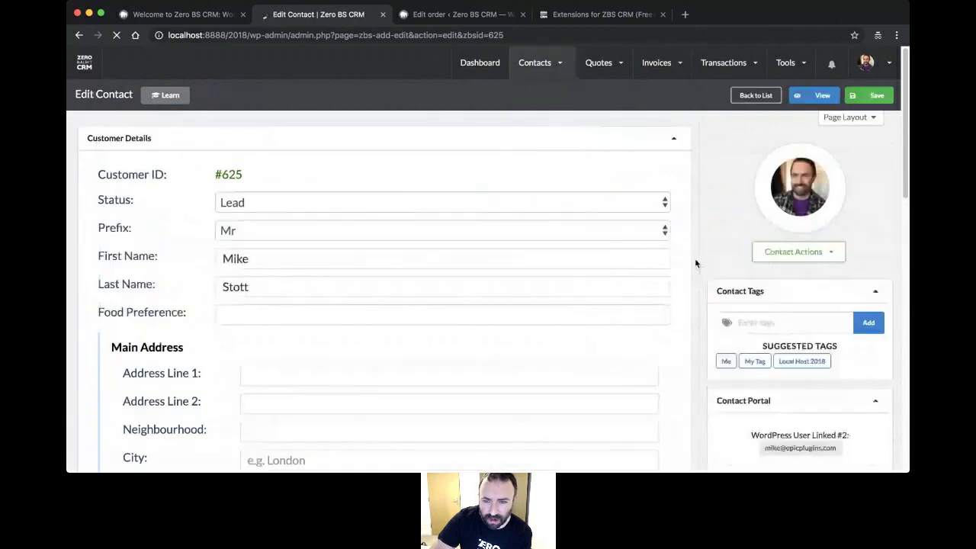
- Review the edit form and check the Contact Portal box to enable Customer Portal Access
scroll(696, 260, down, 3)
scroll(696, 261, down, 3)
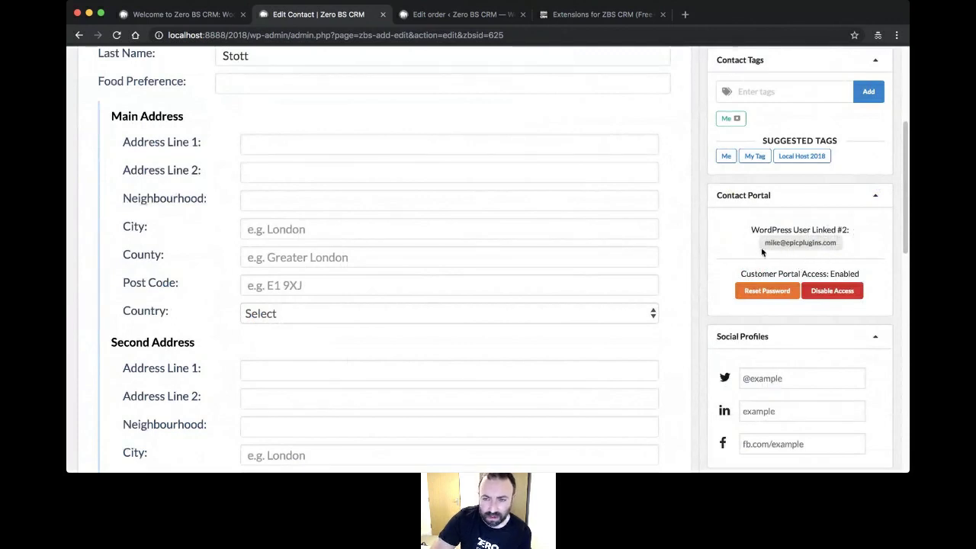
scroll(745, 238, up, 3)
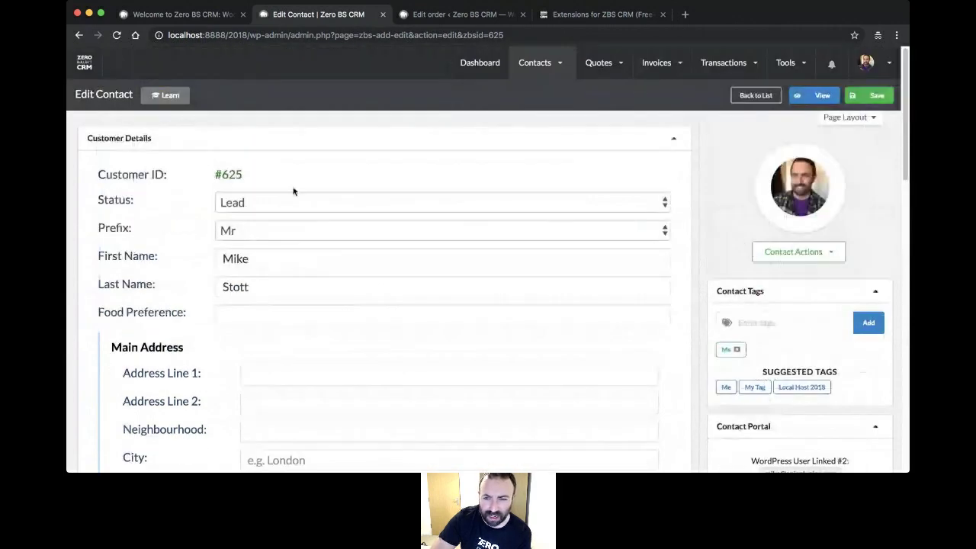
drag(906, 206, 907, 304)
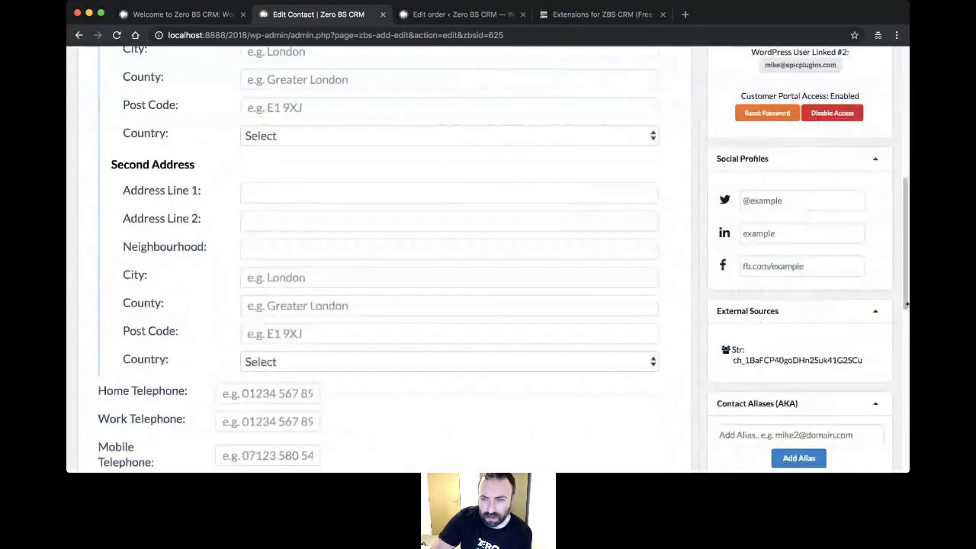
scroll(907, 304, up, 3)
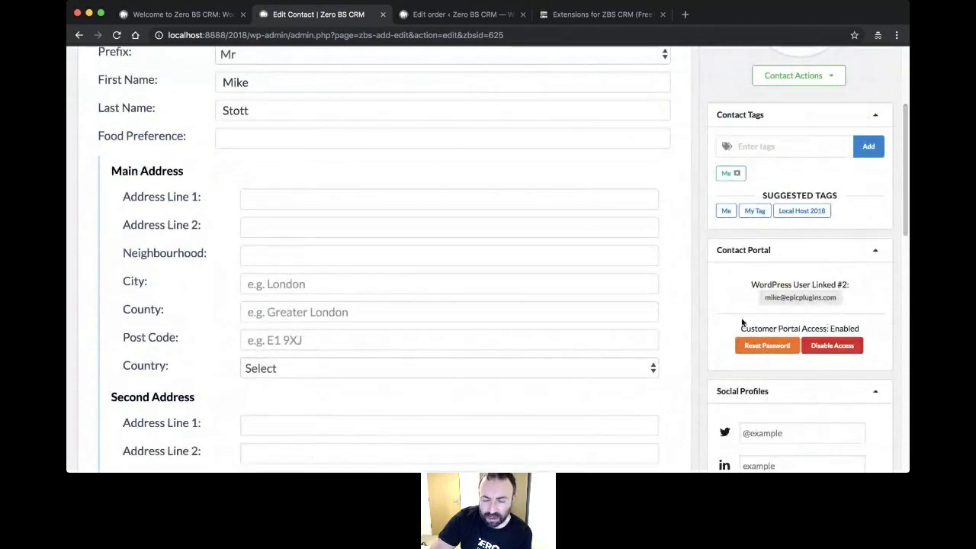
scroll(744, 318, up, 3)
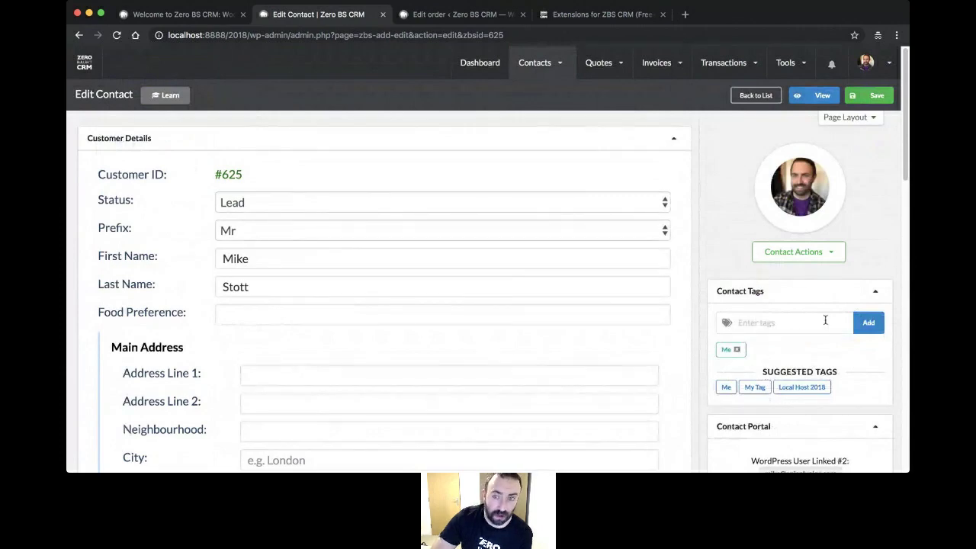
scroll(699, 193, down, 3)
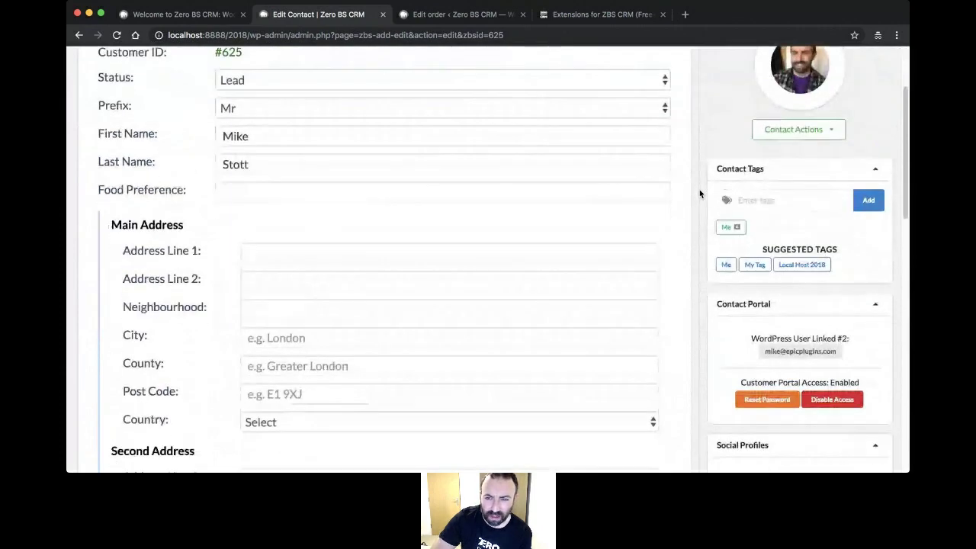
scroll(699, 189, up, 3)
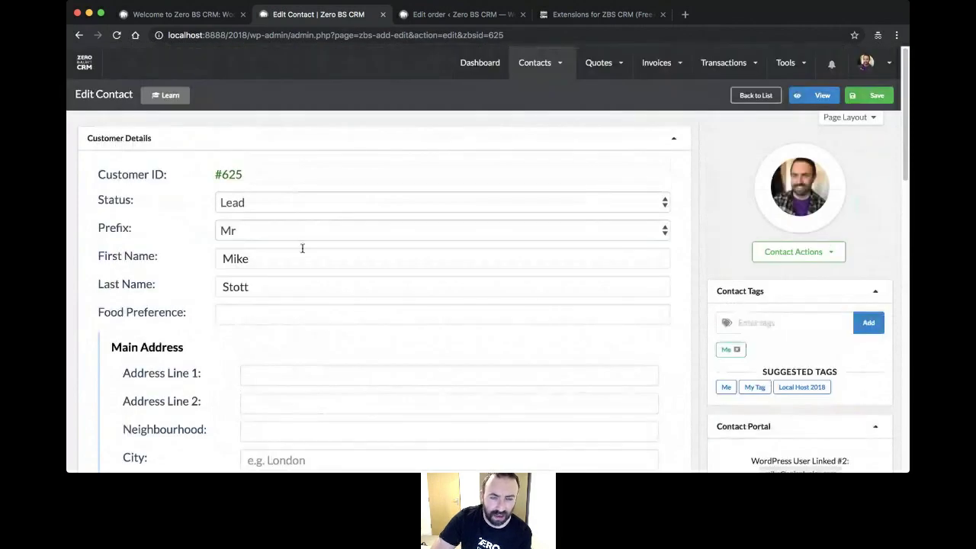
click(415, 203)
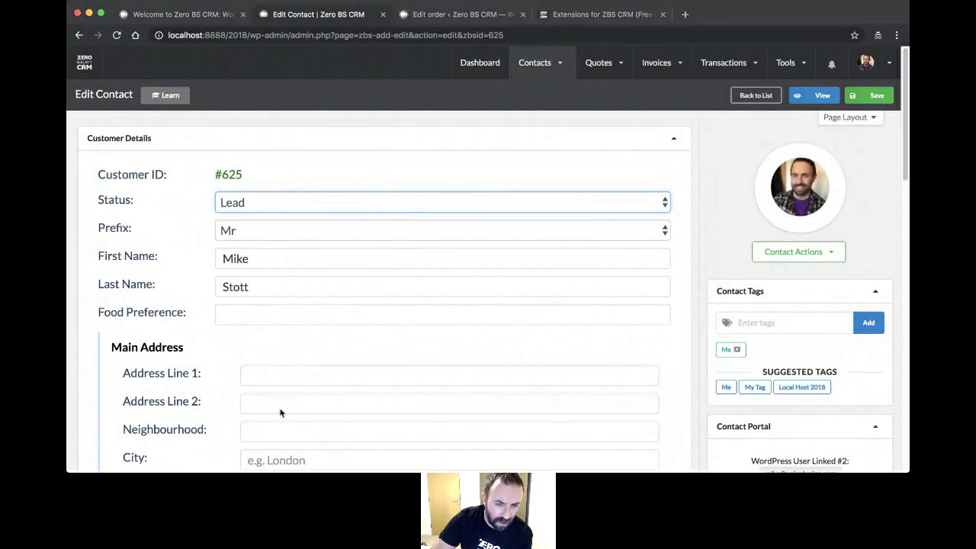
click(326, 359)
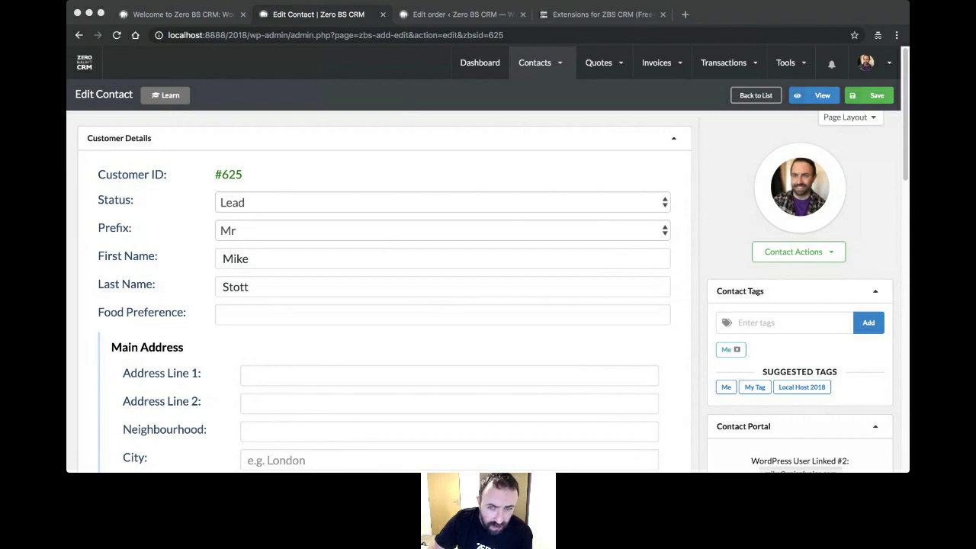
- Visit the Dashboard, then view Tools > Mail Campaigns: 5 sent, 2 opens, 2 live sequences
click(473, 73)
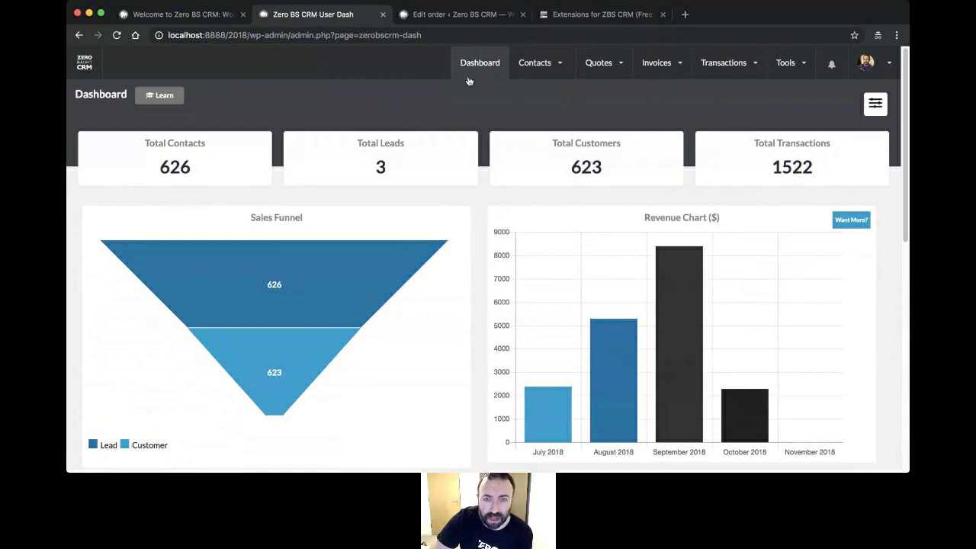
mouse_move(800, 67)
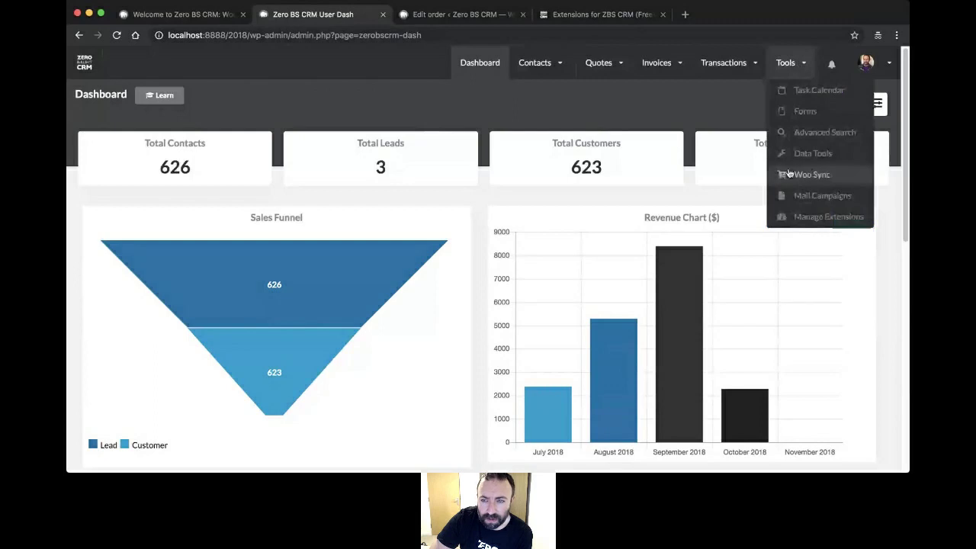
click(822, 198)
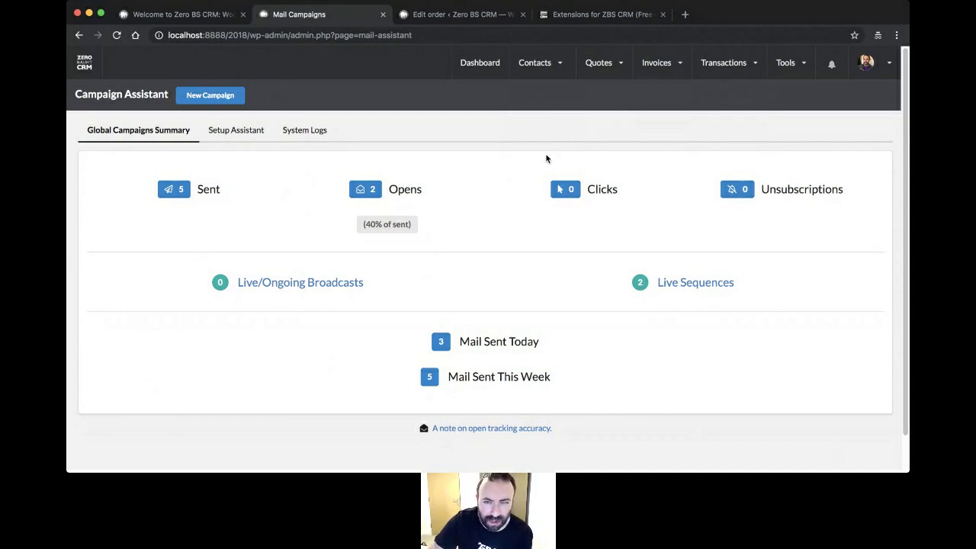
- Return to Contacts > View all and browse the Tools, Invoices and Quotes menus
mouse_move(534, 62)
click(517, 118)
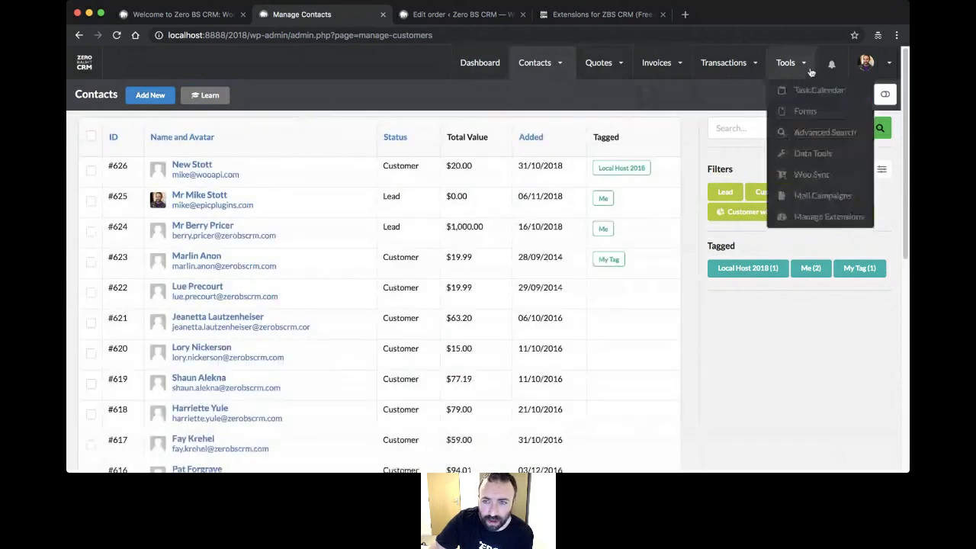
mouse_move(802, 70)
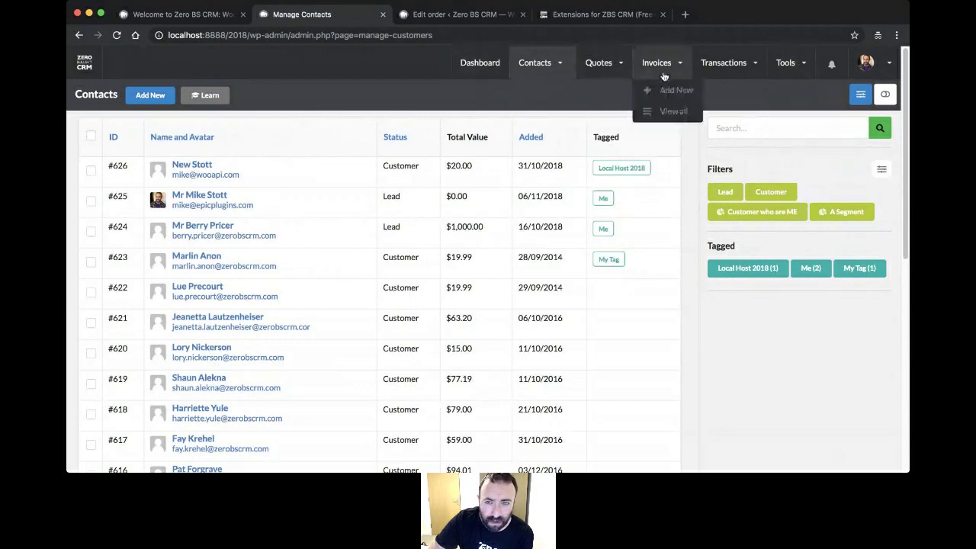
mouse_move(645, 68)
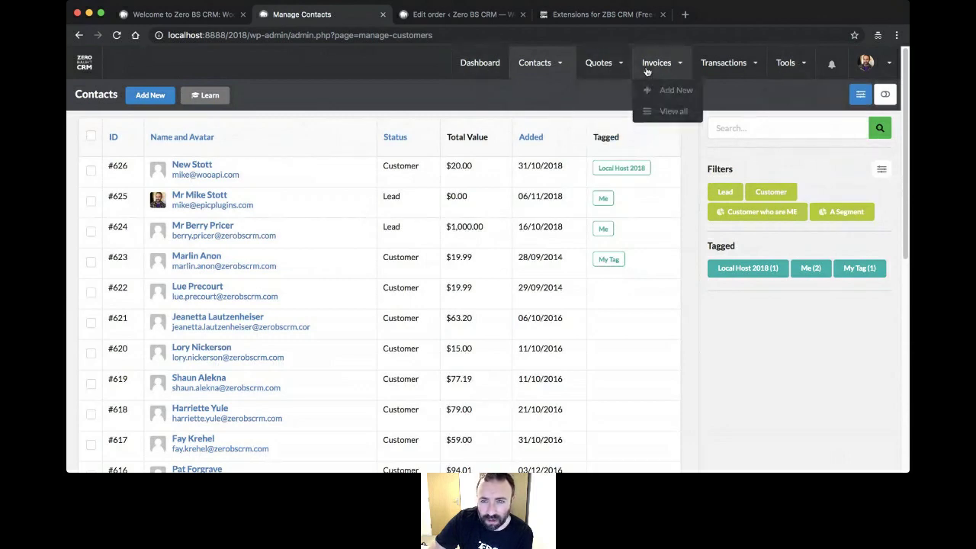
mouse_move(604, 69)
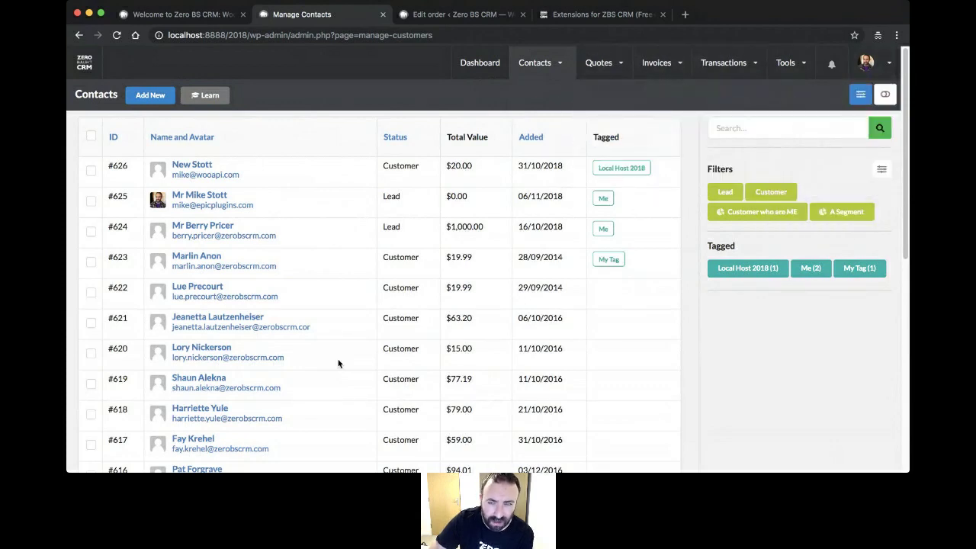
mouse_move(675, 67)
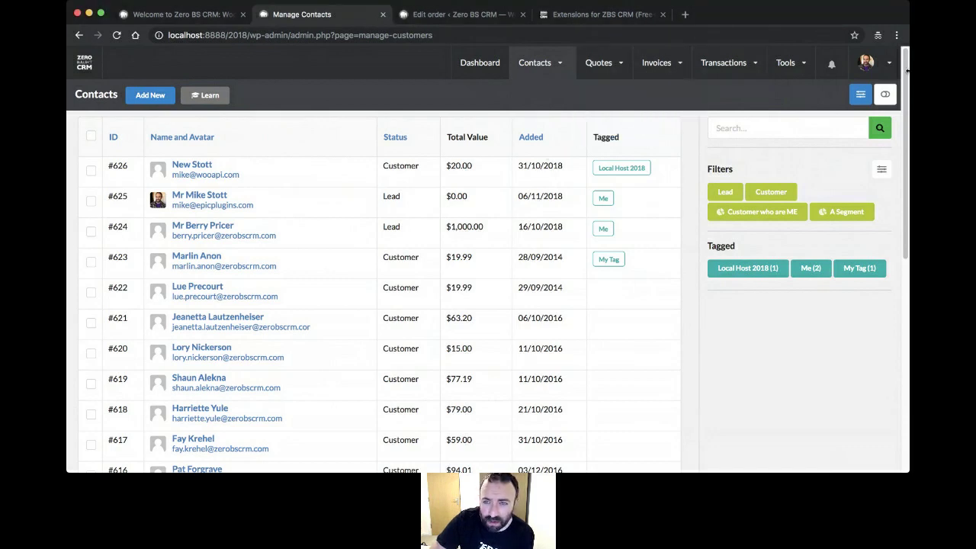
- List all invoices and view invoice #8's customer contact, then return to the list
click(659, 110)
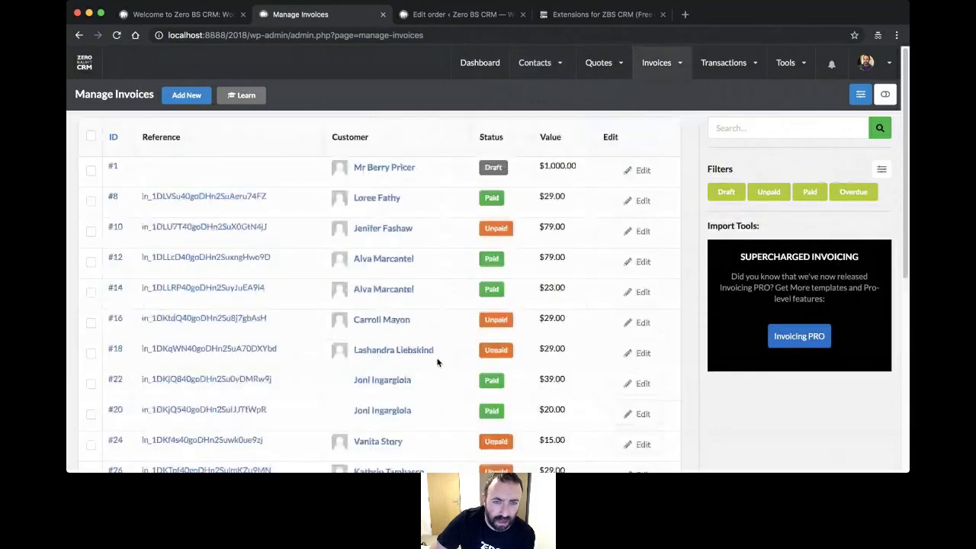
scroll(460, 232, down, 1)
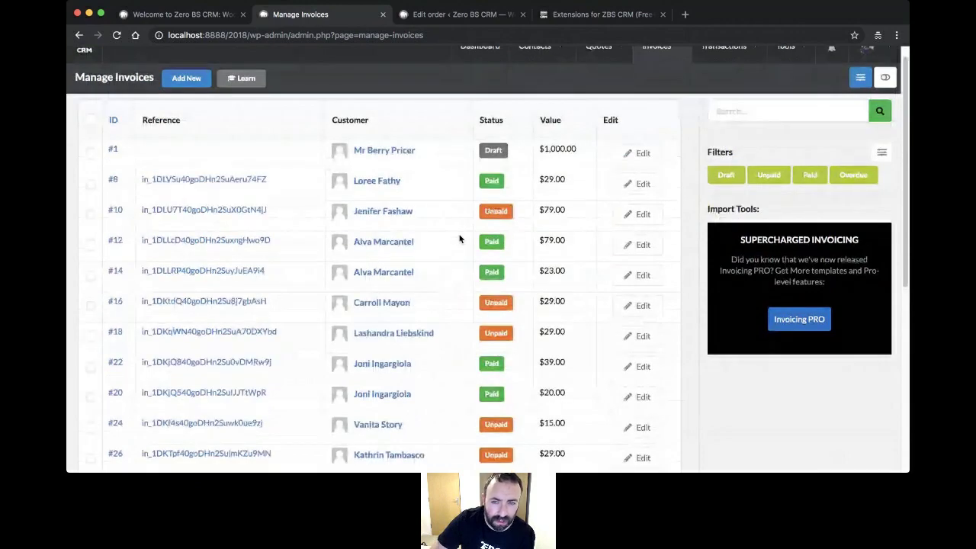
scroll(443, 235, down, 5)
scroll(425, 231, up, 3)
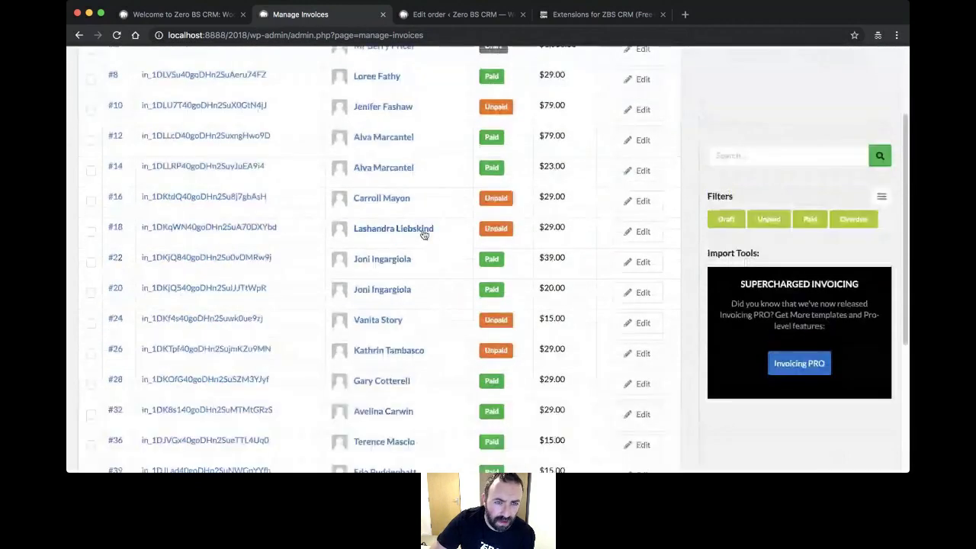
scroll(424, 234, up, 3)
click(381, 180)
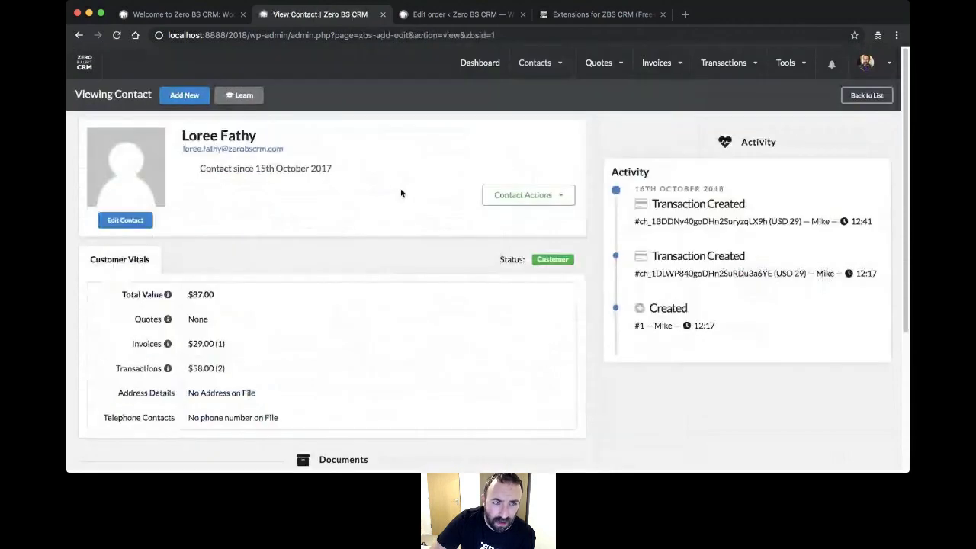
click(79, 36)
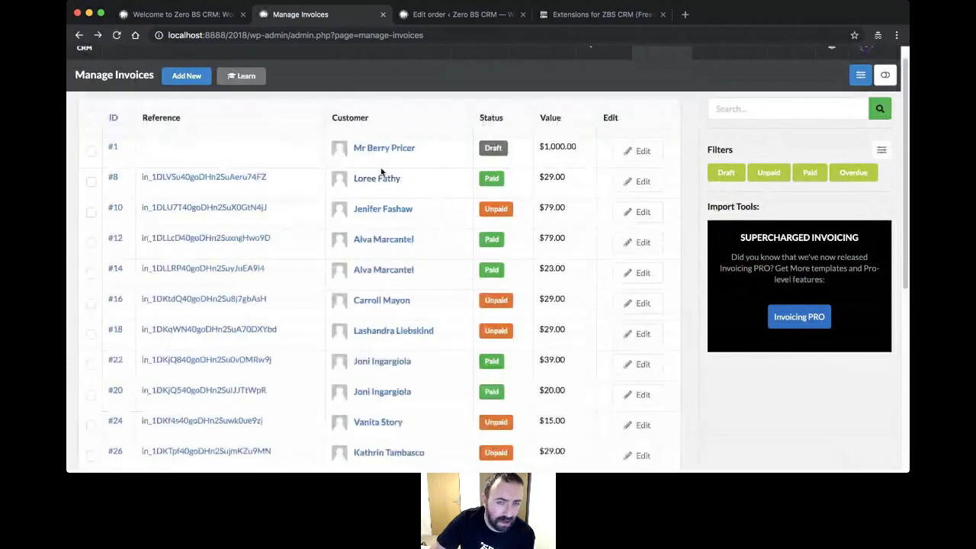
- Open paid invoice #8 for editing and review its $29 WooCommerce line item
click(631, 183)
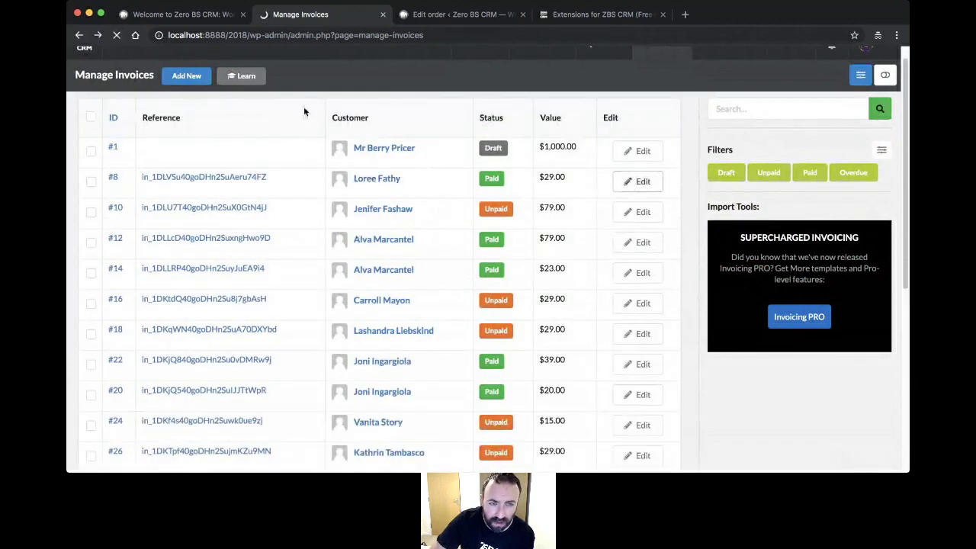
scroll(302, 117, down, 3)
scroll(302, 119, down, 2)
scroll(305, 124, up, 5)
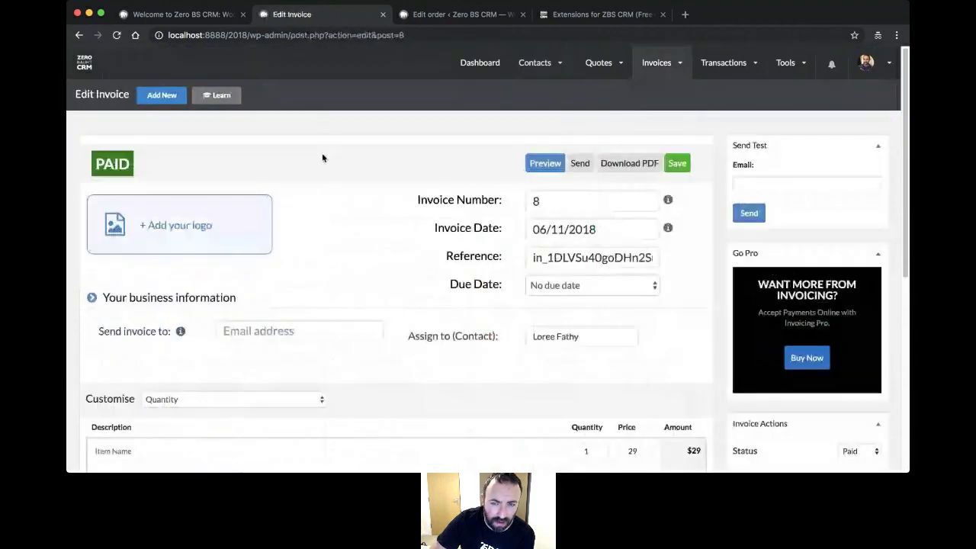
scroll(338, 167, down, 2)
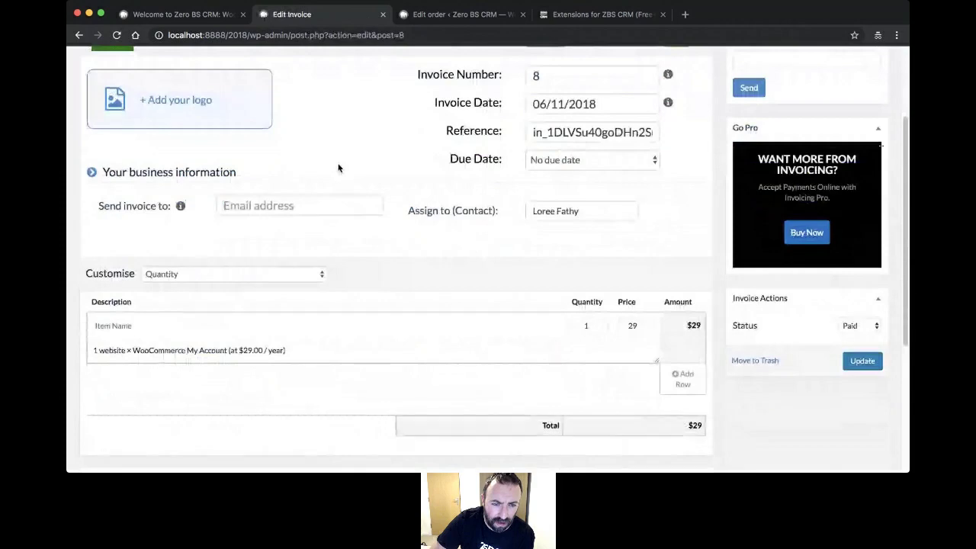
scroll(339, 166, down, 4)
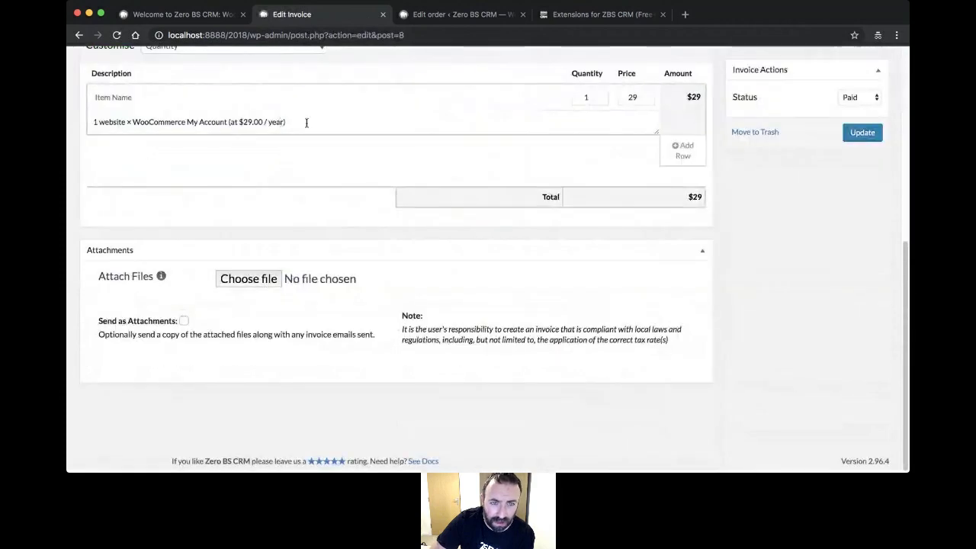
scroll(324, 134, up, 2)
scroll(324, 135, up, 4)
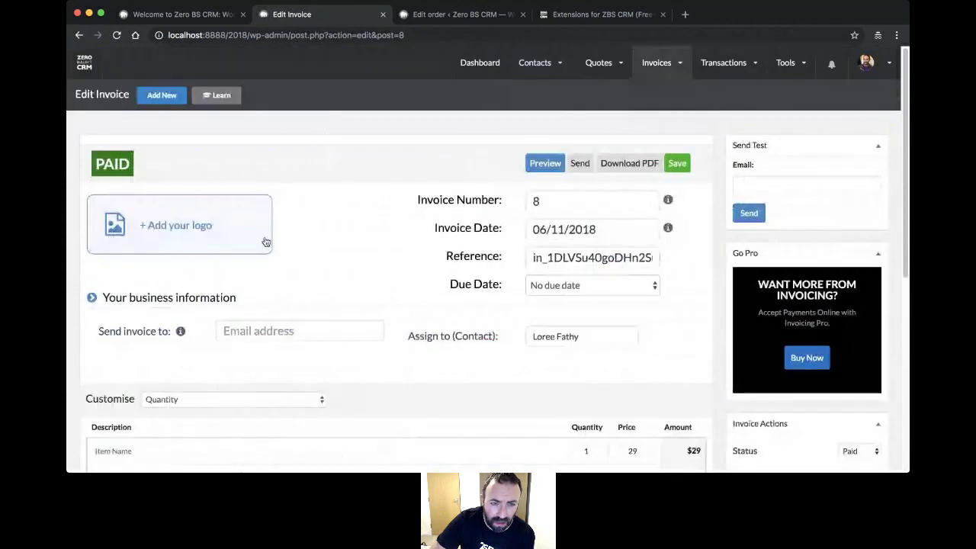
- Open the logo media window, browse existing media, and close it without adding a logo
click(174, 228)
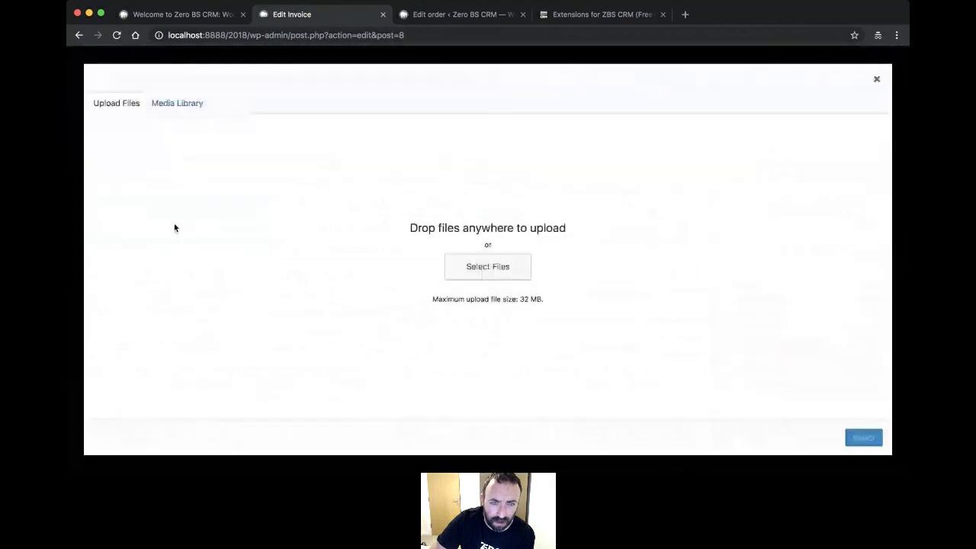
click(157, 106)
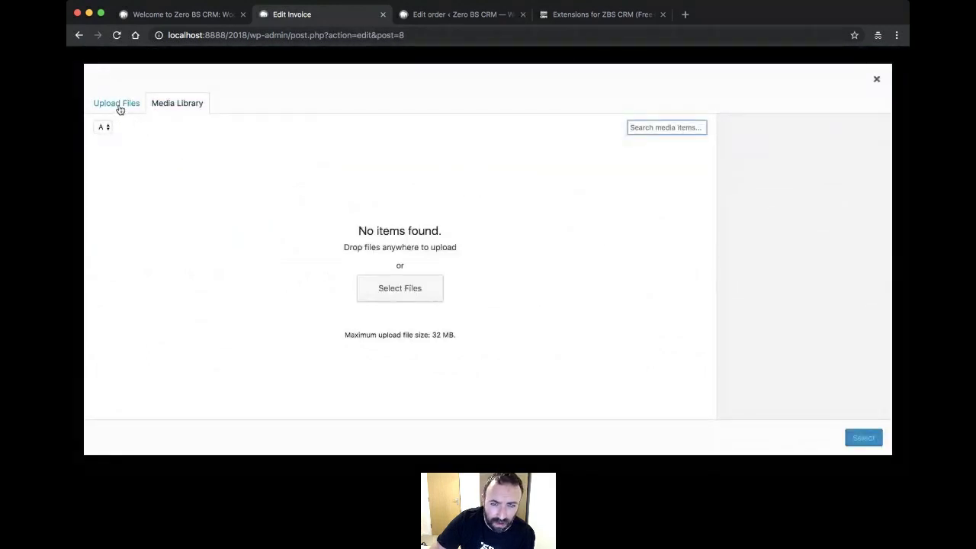
click(118, 103)
click(876, 79)
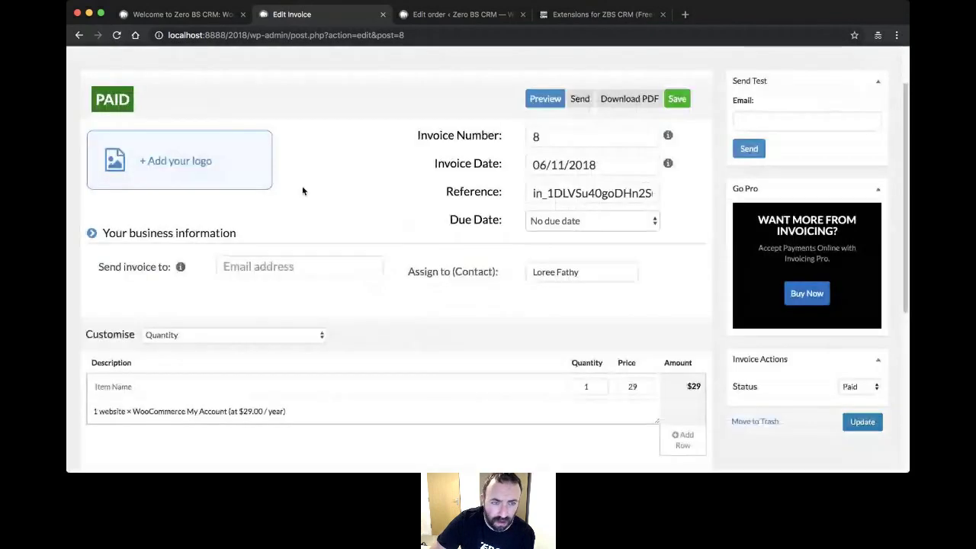
- Expand invoice 8's business information, then go to Manage Extensions from the avatar menu
click(215, 234)
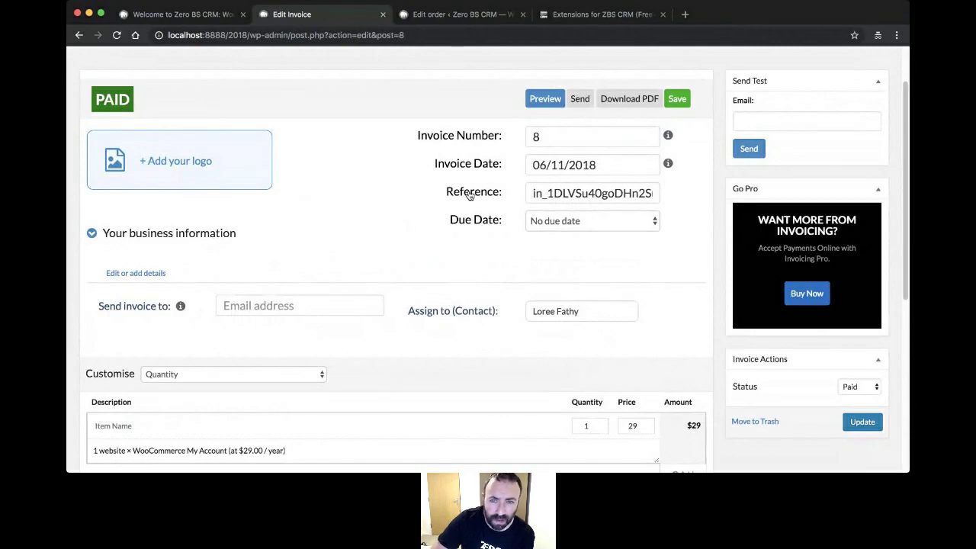
scroll(470, 195, up, 2)
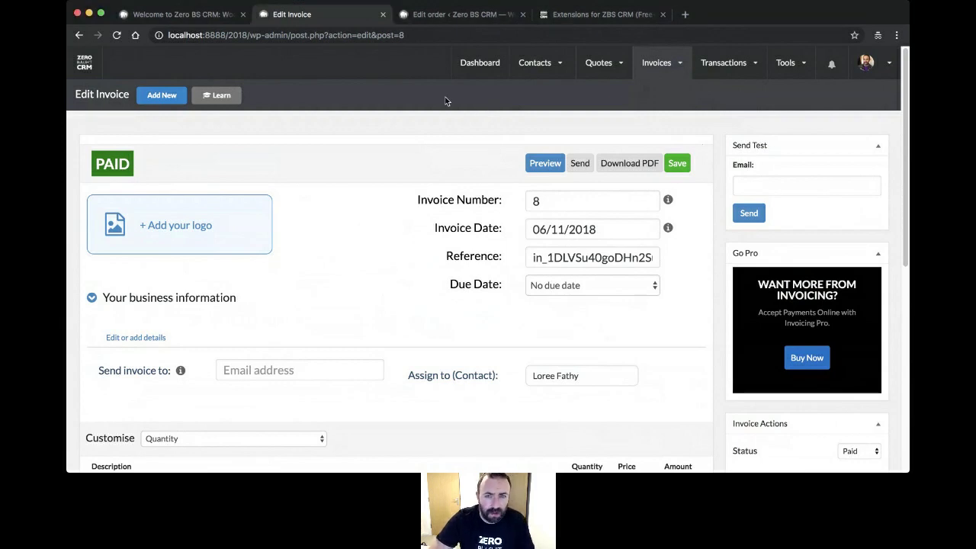
mouse_move(875, 64)
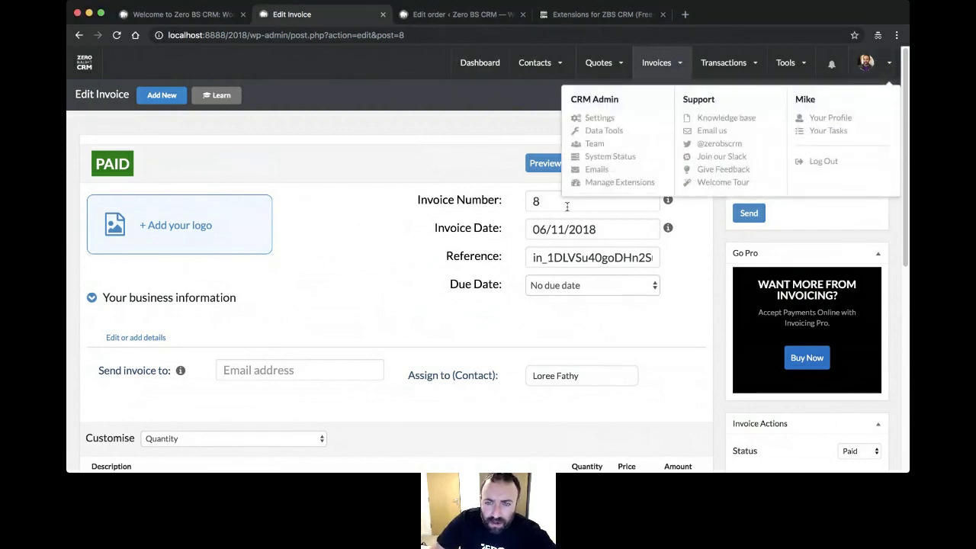
click(637, 185)
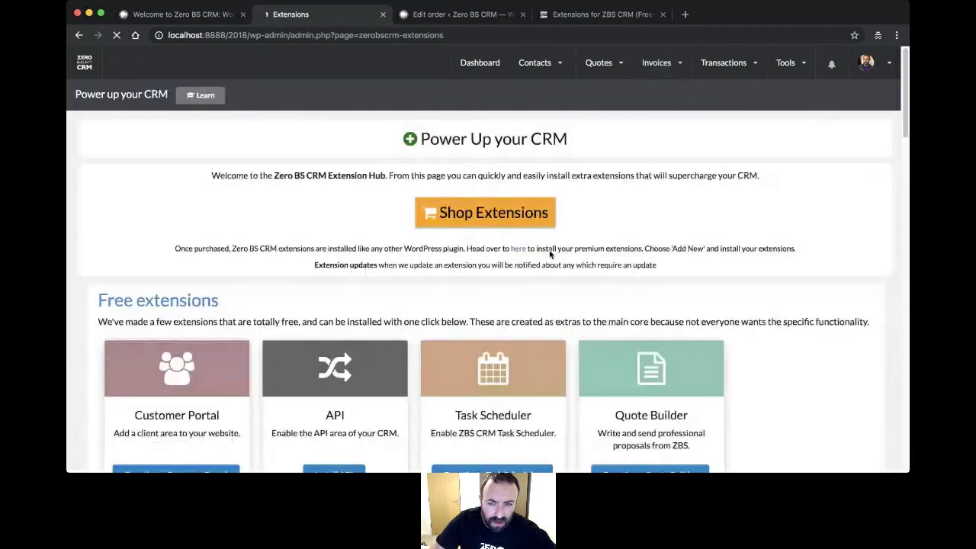
- Review the eight free extensions, noting API is not installed, then open the avatar menu
scroll(526, 240, down, 3)
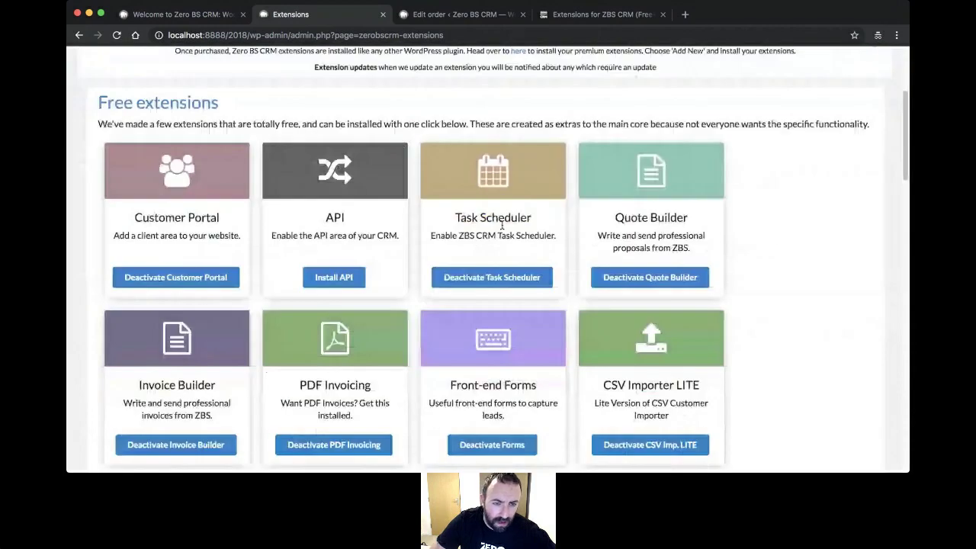
scroll(180, 402, down, 1)
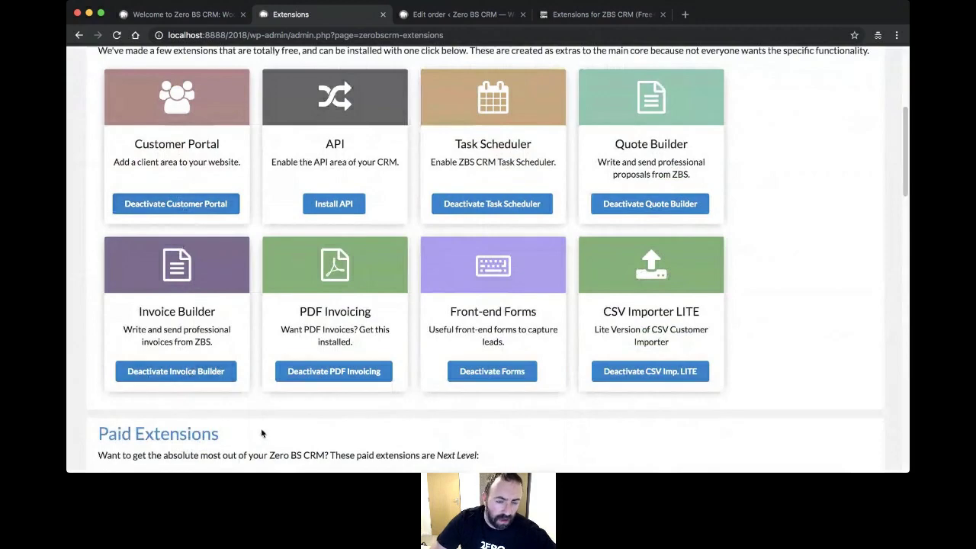
scroll(363, 239, up, 3)
scroll(356, 240, up, 1)
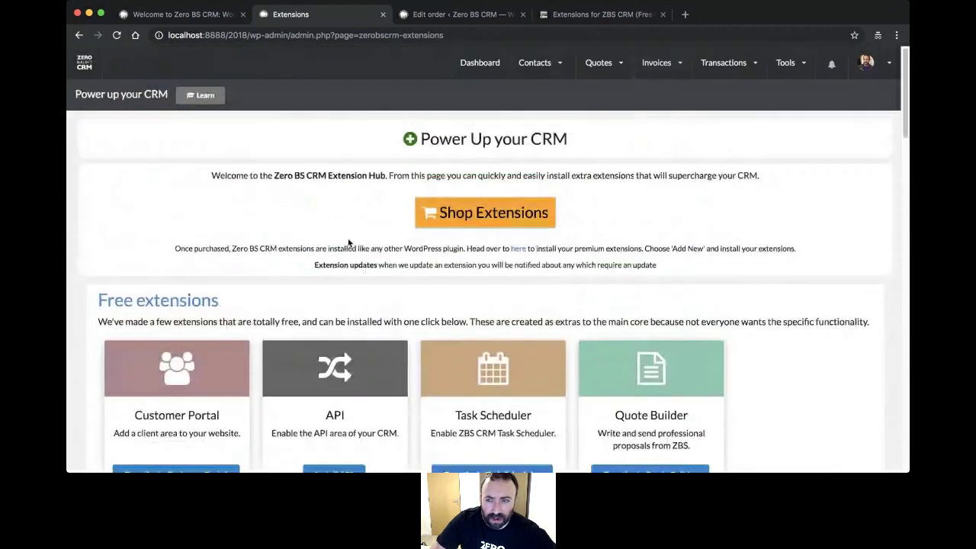
click(865, 64)
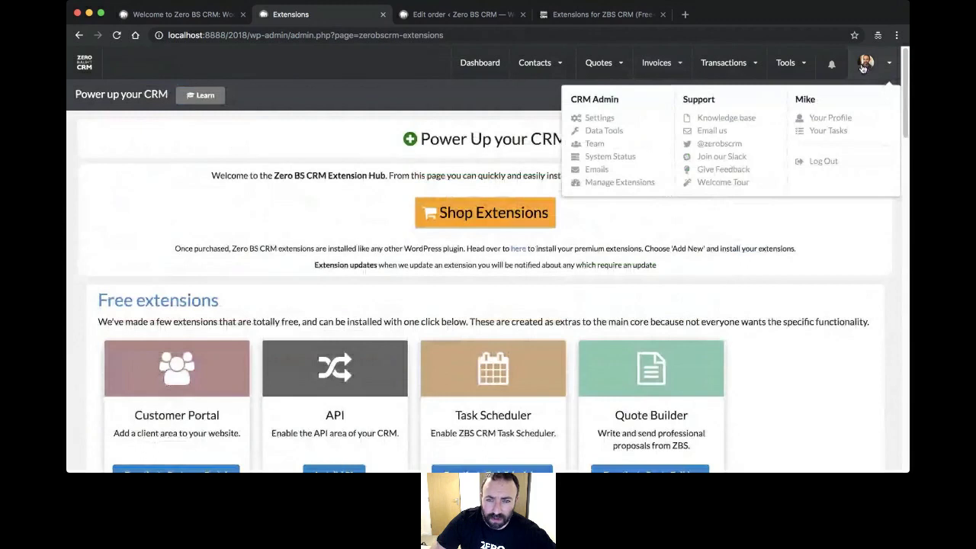
- Start a new invoice and set its due date to Due on receipt
mouse_move(654, 64)
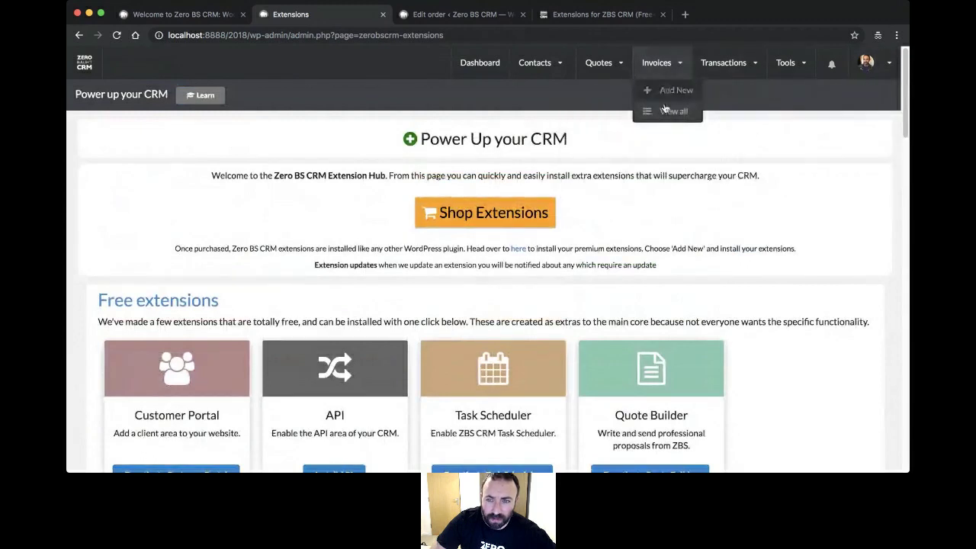
click(662, 90)
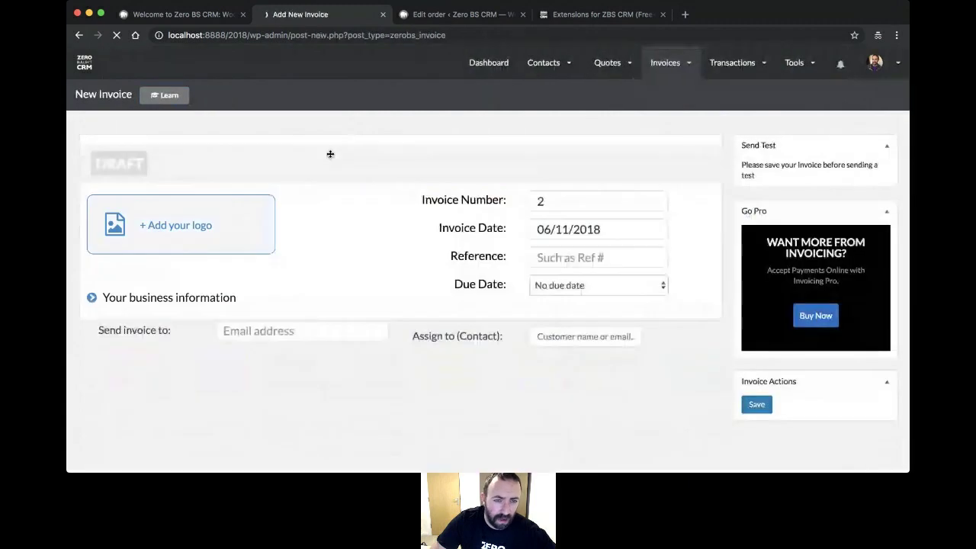
scroll(354, 176, down, 2)
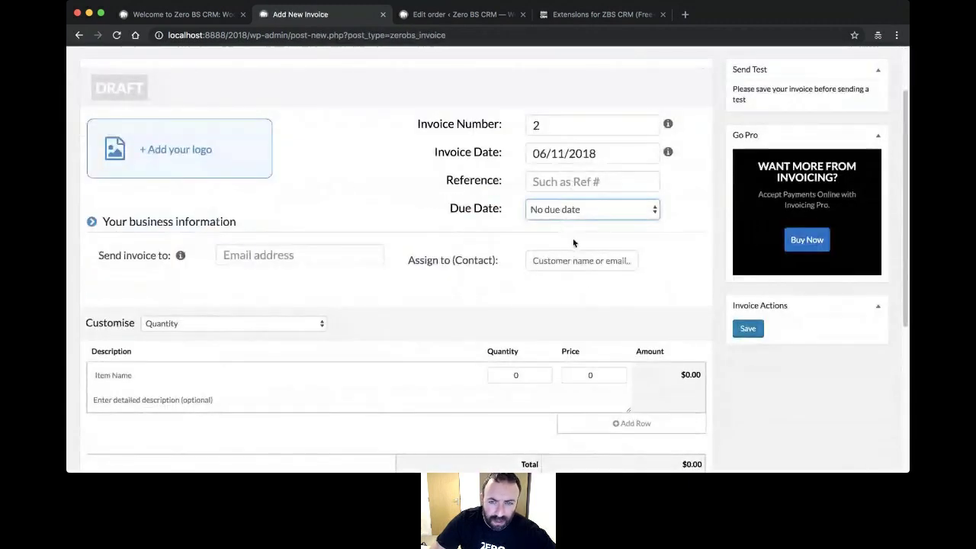
click(587, 223)
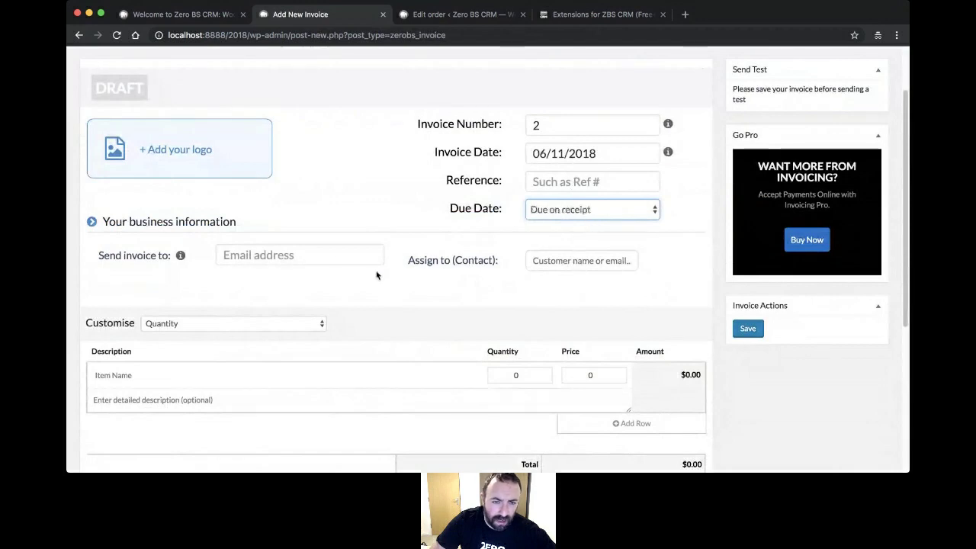
- Assign the invoice to the contact found by name search, filling in their recipient e-mail
click(288, 255)
click(566, 262)
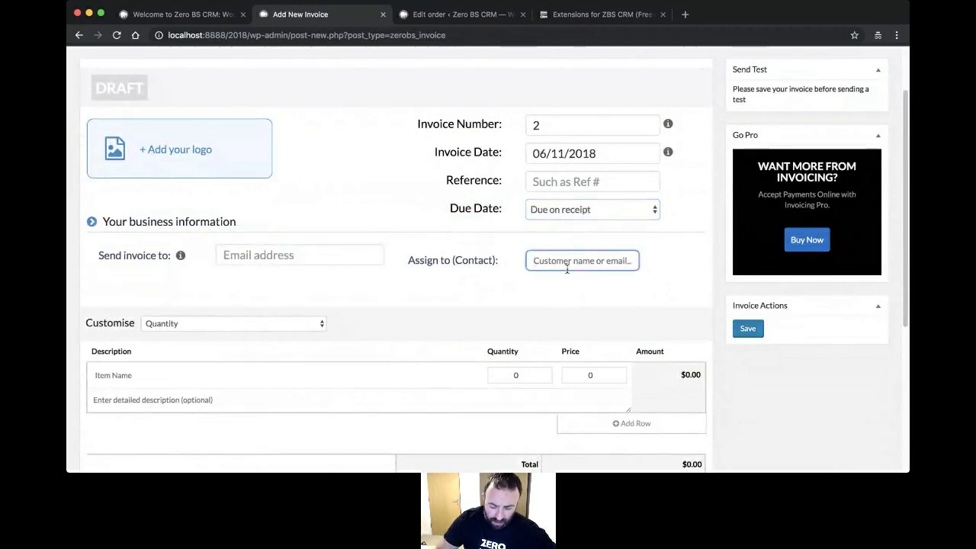
text(Mik)
click(564, 285)
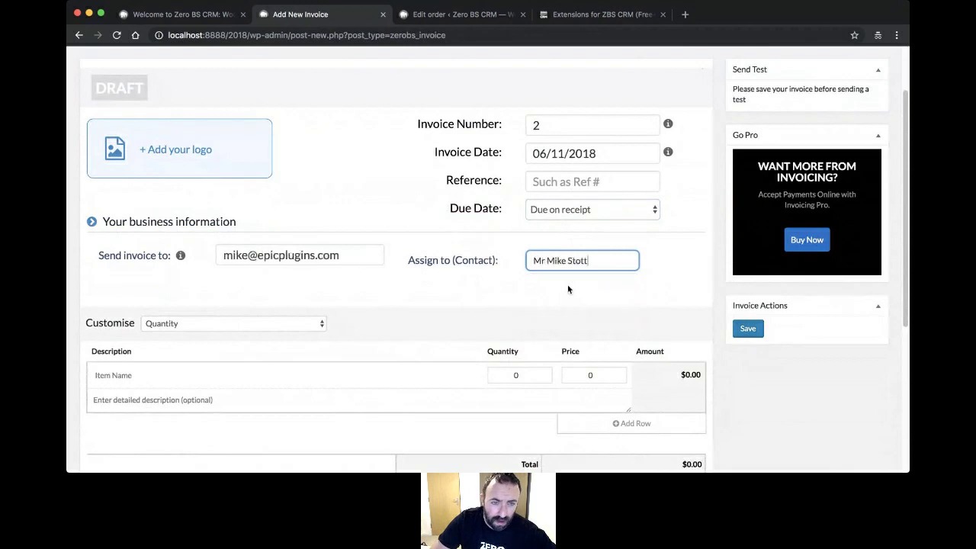
scroll(420, 296, down, 3)
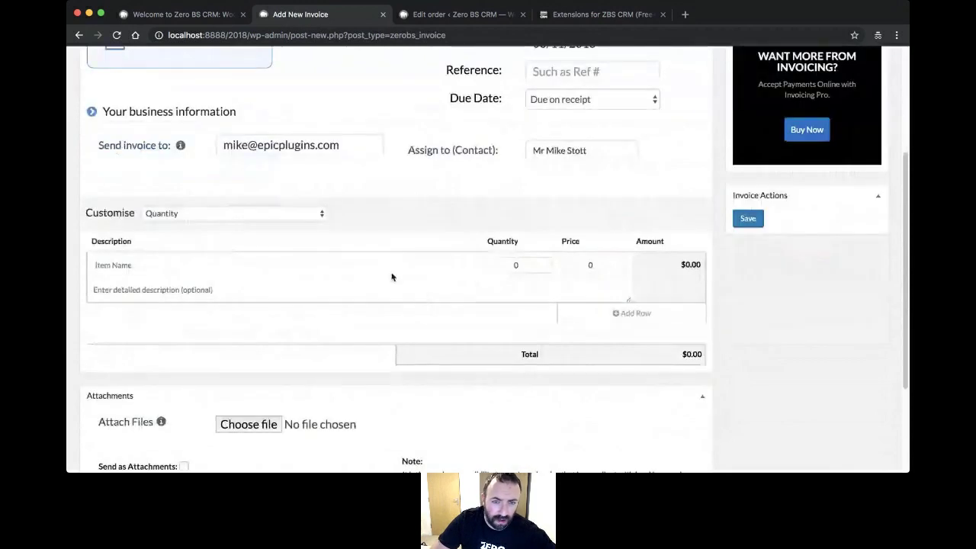
click(316, 215)
- Set the invoice line items to Hours and Rate under Customise
click(311, 222)
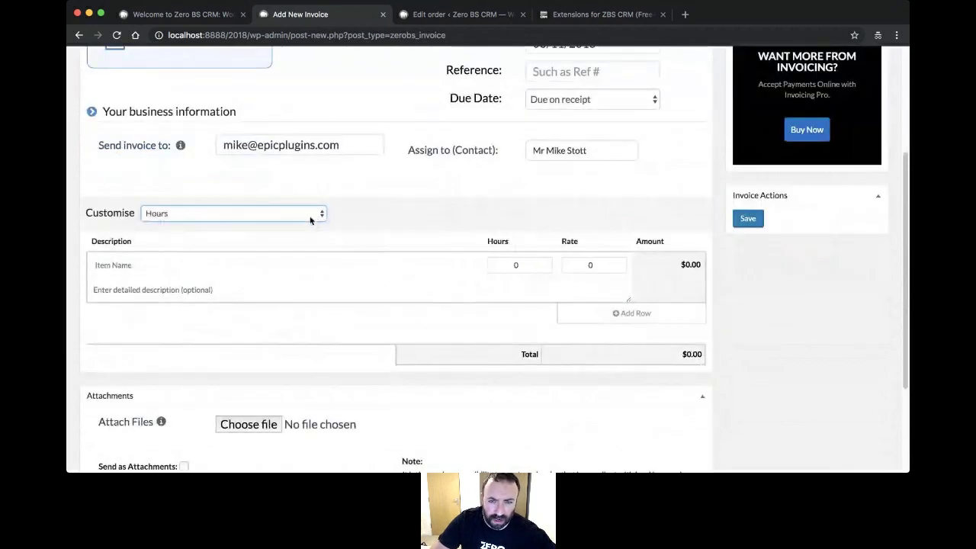
click(304, 212)
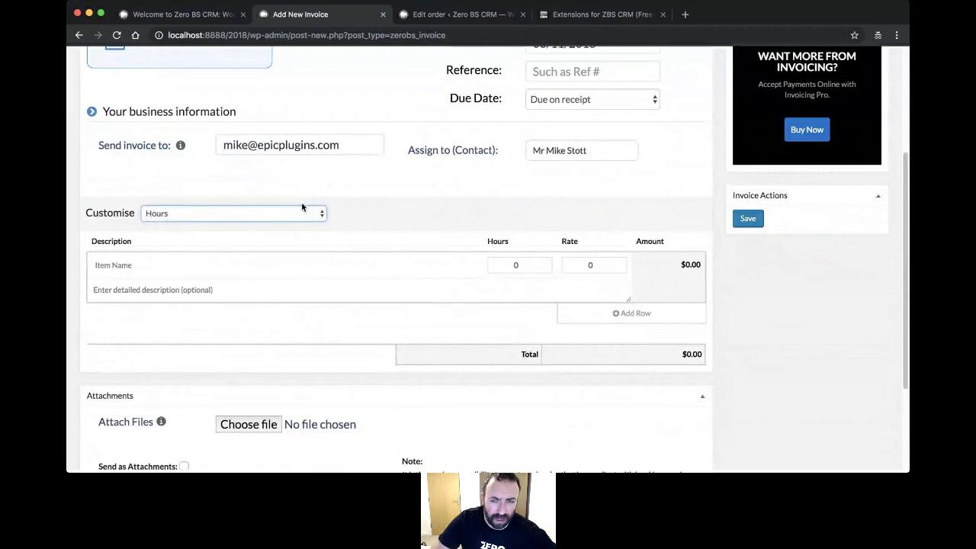
click(301, 202)
click(296, 226)
click(257, 266)
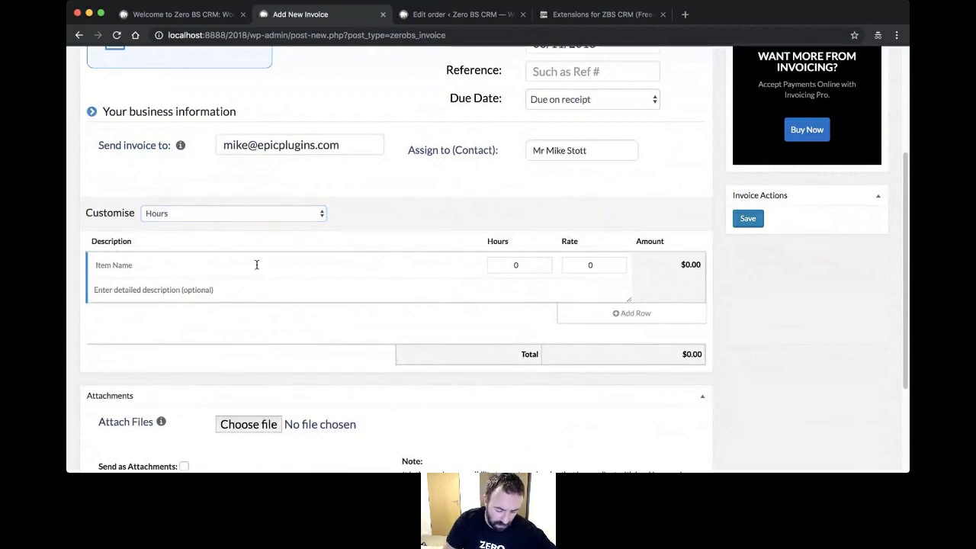
- Add a 'Wine Tasting Hours' line of 5 hours at rate 10, totalling $50.00
text(Wine T)
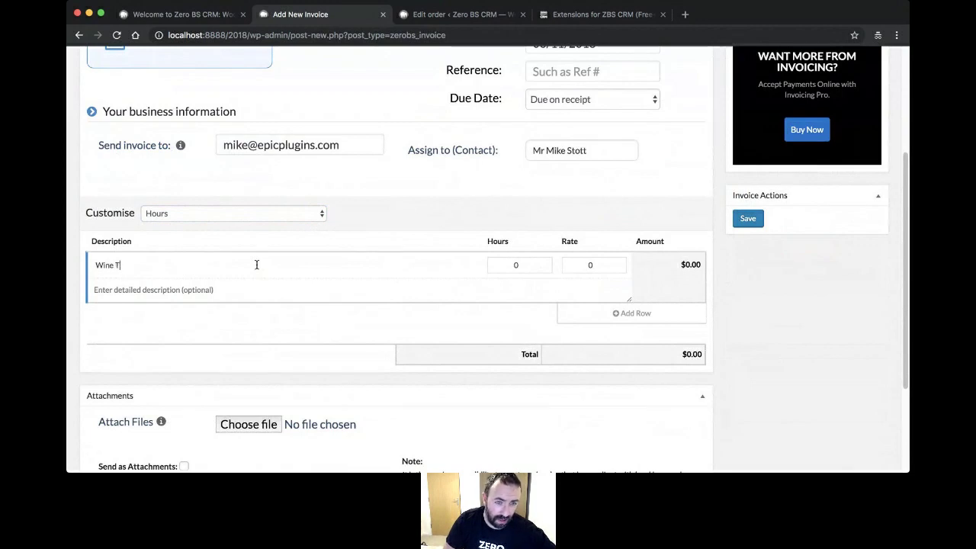
text(asting Hour)
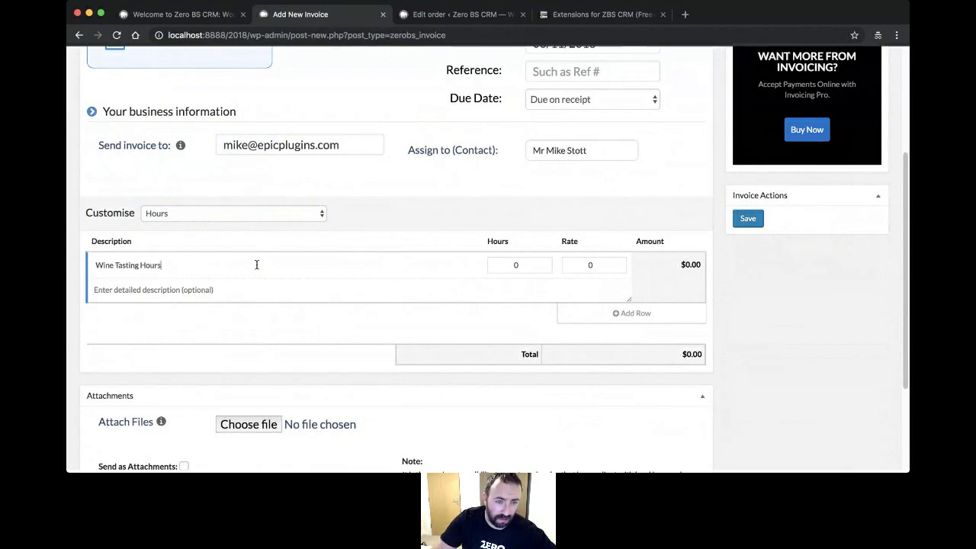
text(s)
click(530, 266)
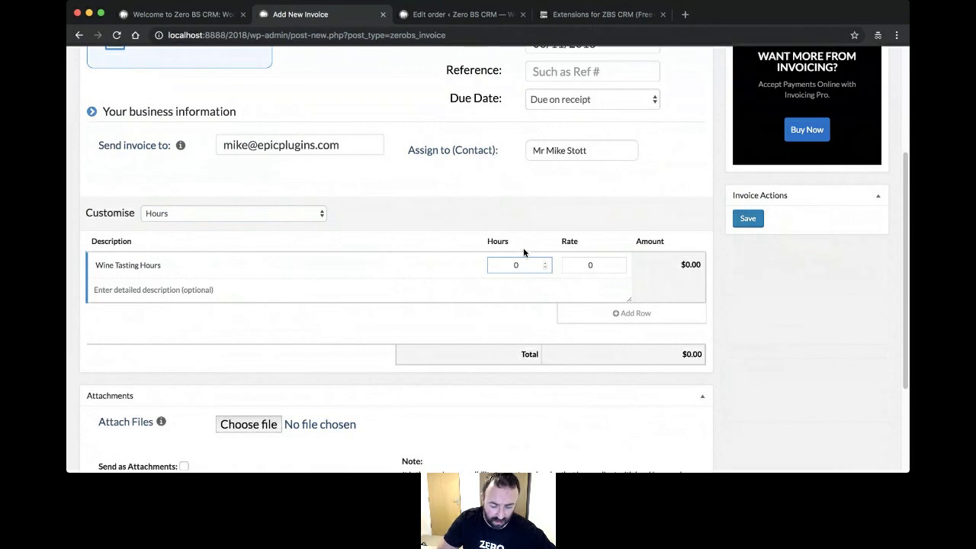
key(BackSpace)
text(5)
key(Tab)
text(10)
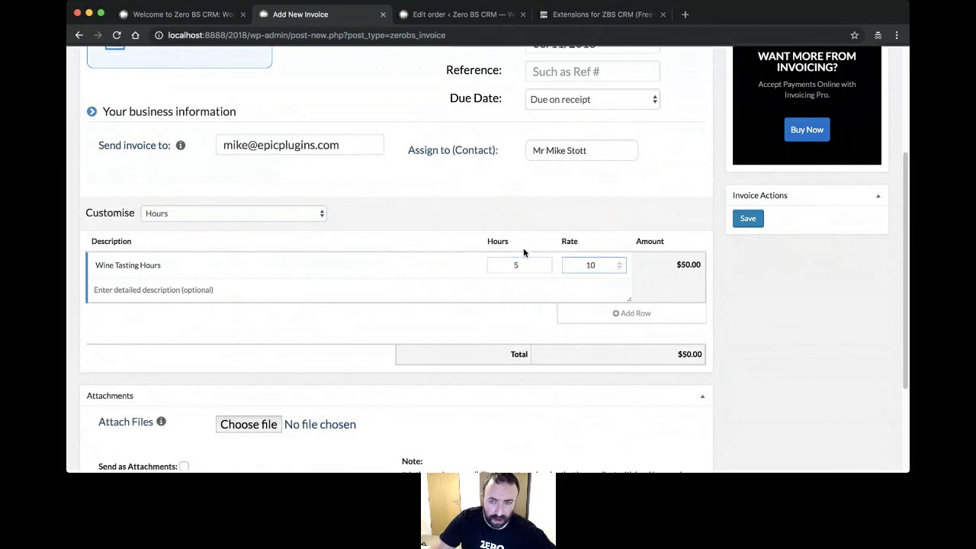
click(194, 288)
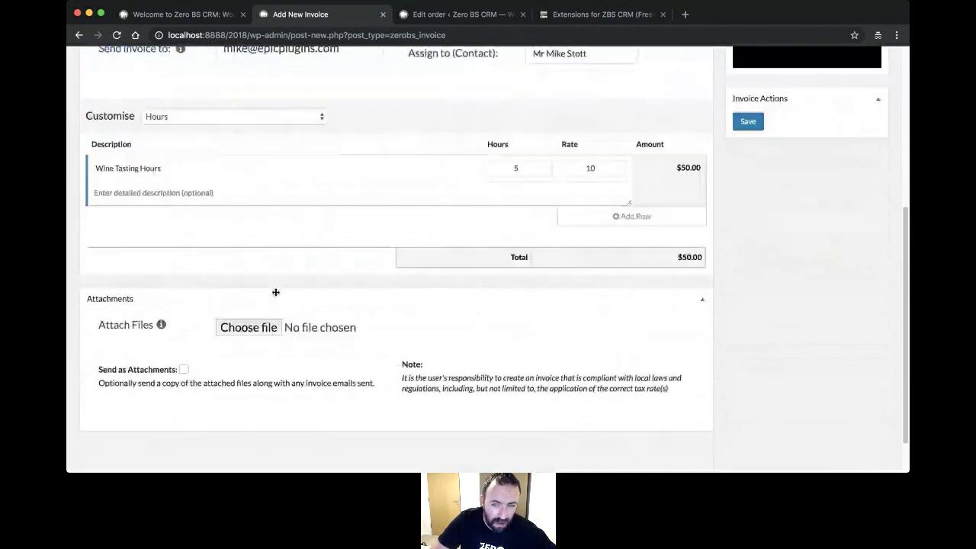
scroll(274, 290, down, 3)
scroll(289, 285, down, 1)
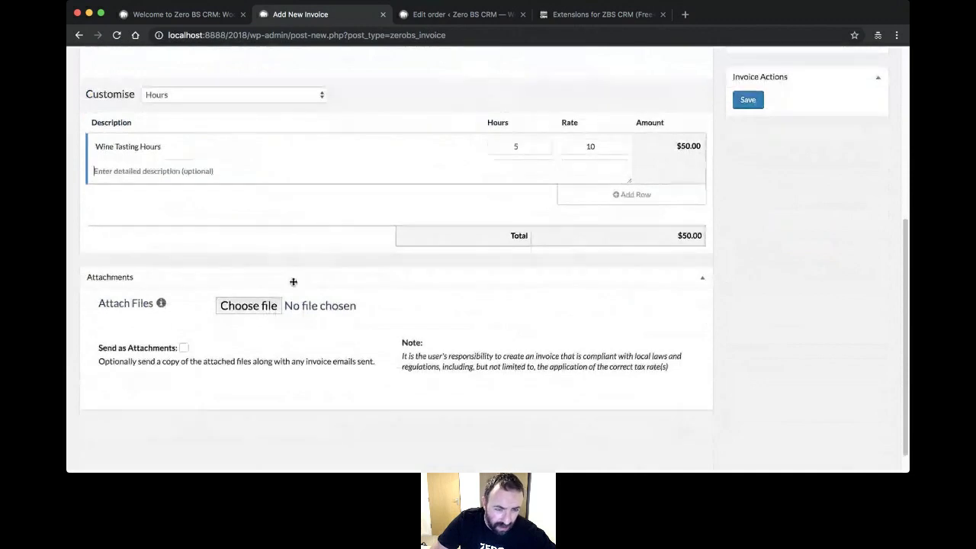
scroll(291, 283, up, 1)
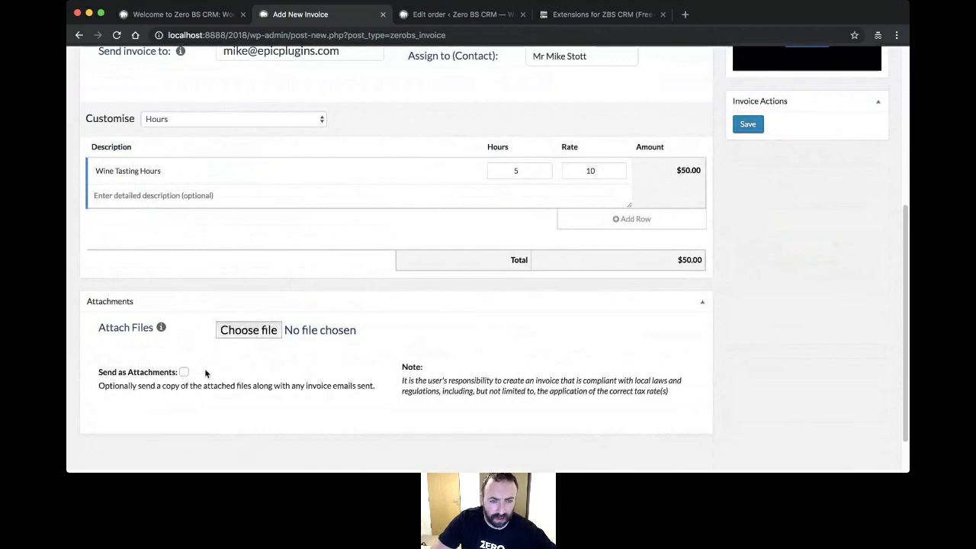
scroll(521, 370, up, 5)
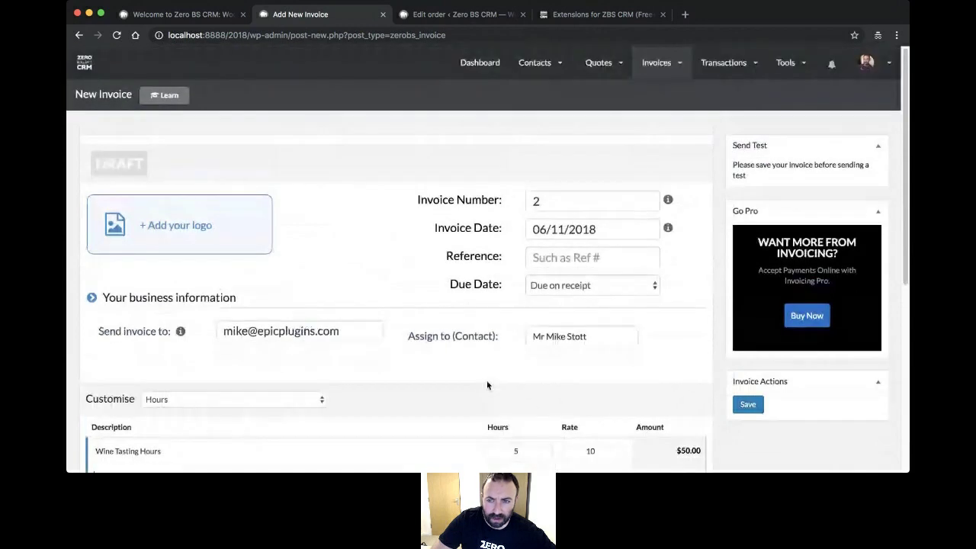
- Save invoice 2 as a draft and view its client preview tab
click(750, 405)
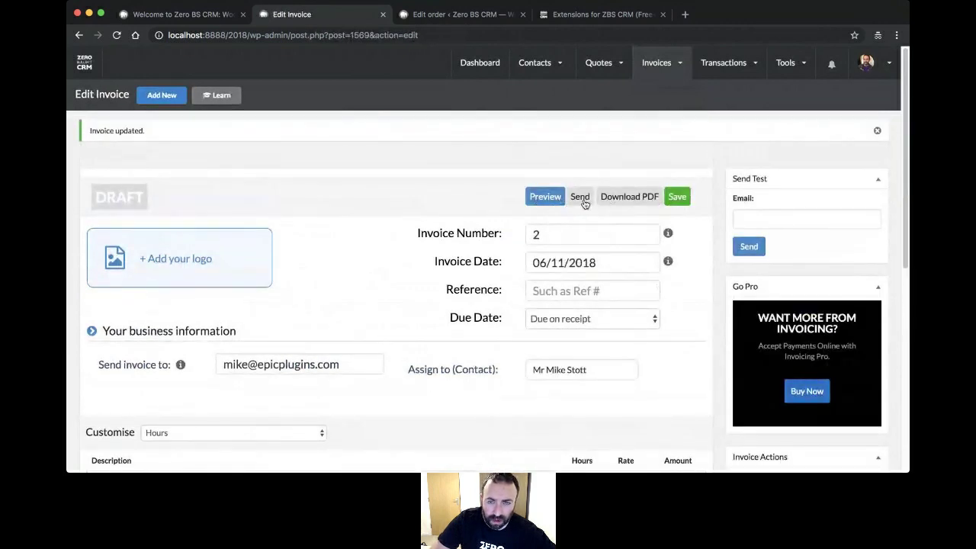
click(544, 197)
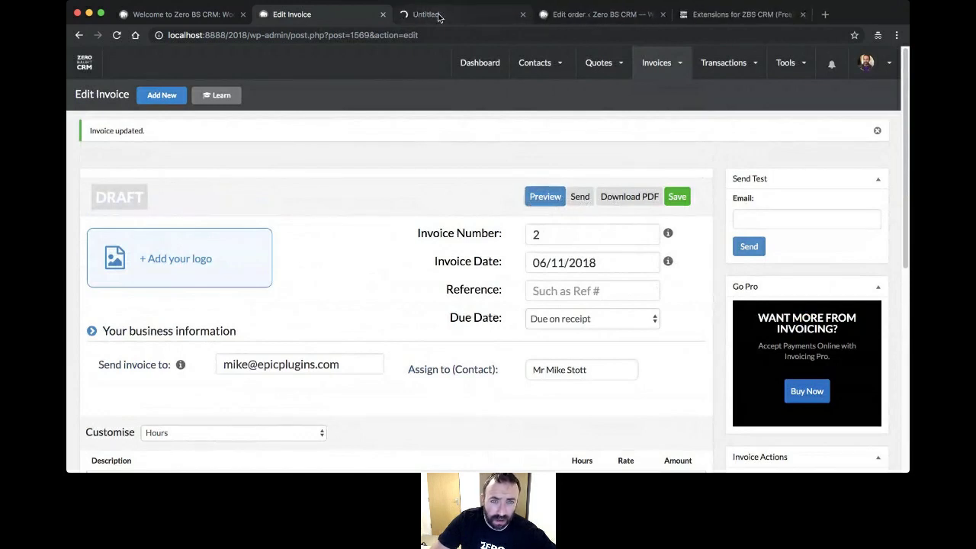
click(404, 15)
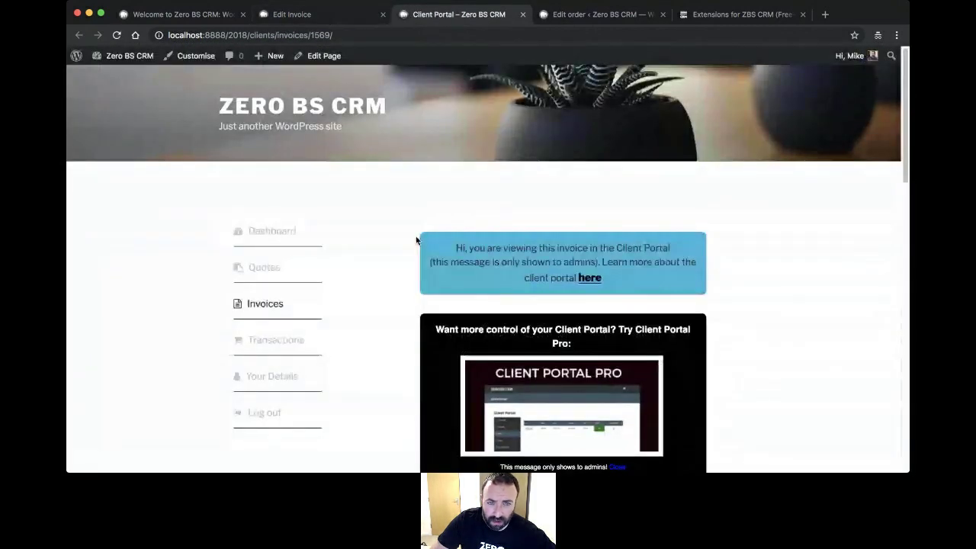
- Review unpaid $50.00 invoice #2 in the Client Portal, then open the Client Portal Pro promo
scroll(413, 246, down, 3)
scroll(412, 246, down, 10)
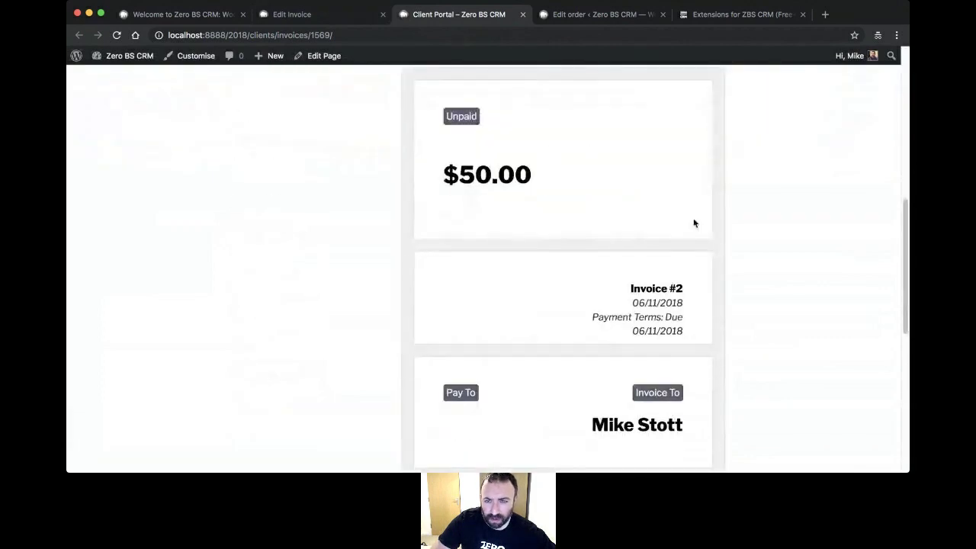
scroll(455, 305, down, 3)
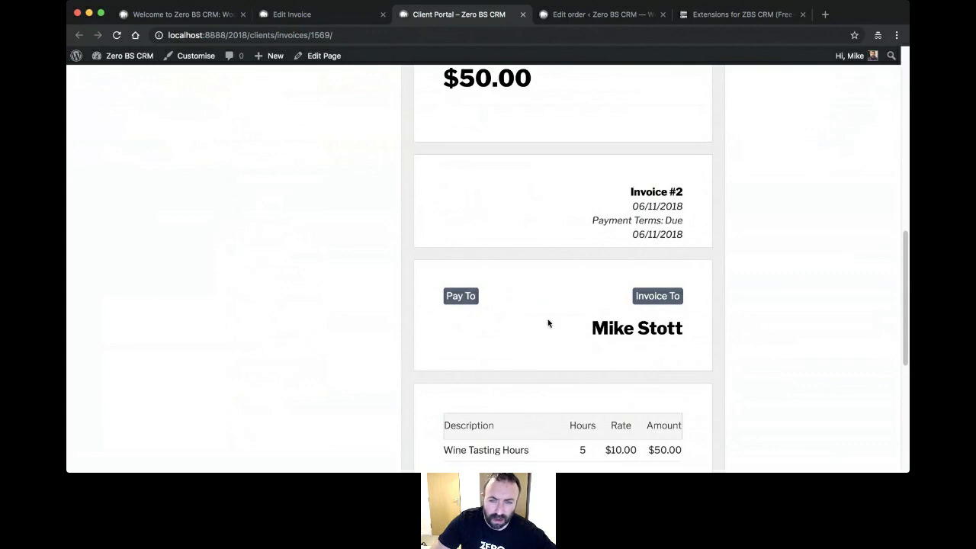
scroll(548, 322, down, 3)
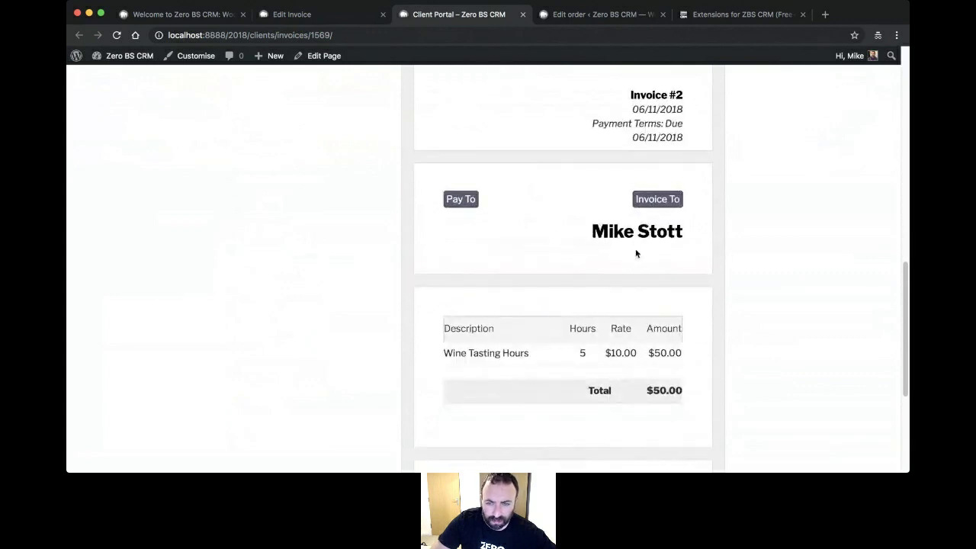
scroll(652, 305, down, 3)
scroll(661, 316, down, 1)
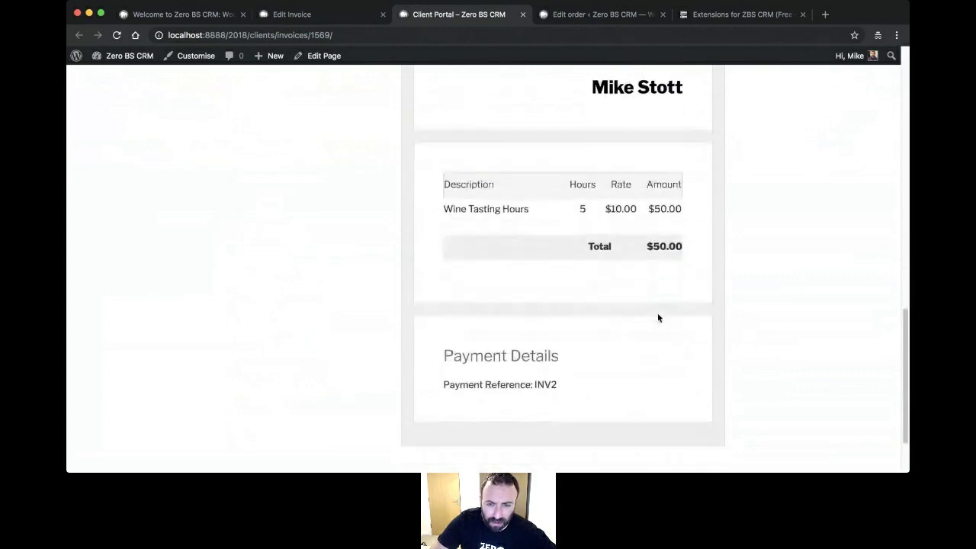
scroll(658, 315, up, 10)
scroll(658, 313, up, 10)
scroll(640, 314, down, 5)
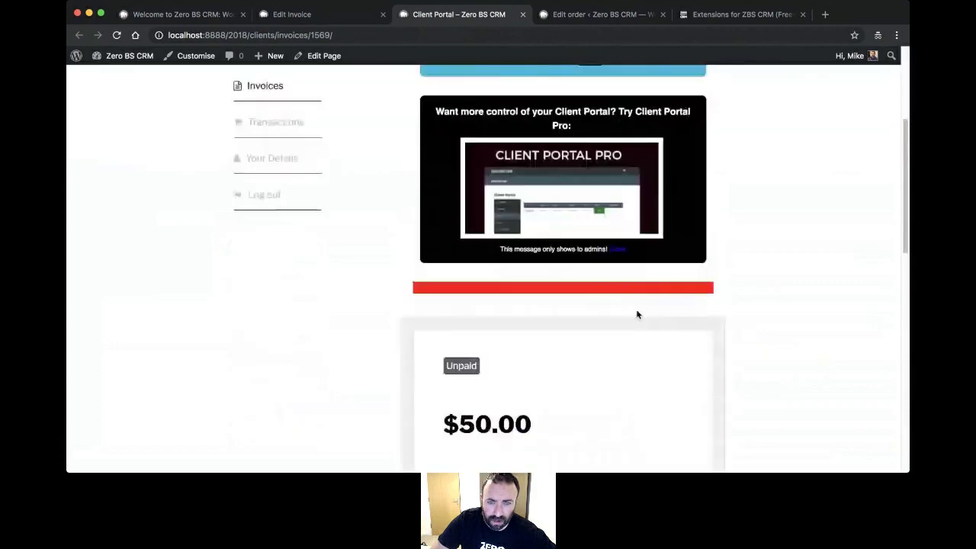
scroll(603, 324, up, 2)
scroll(399, 185, up, 2)
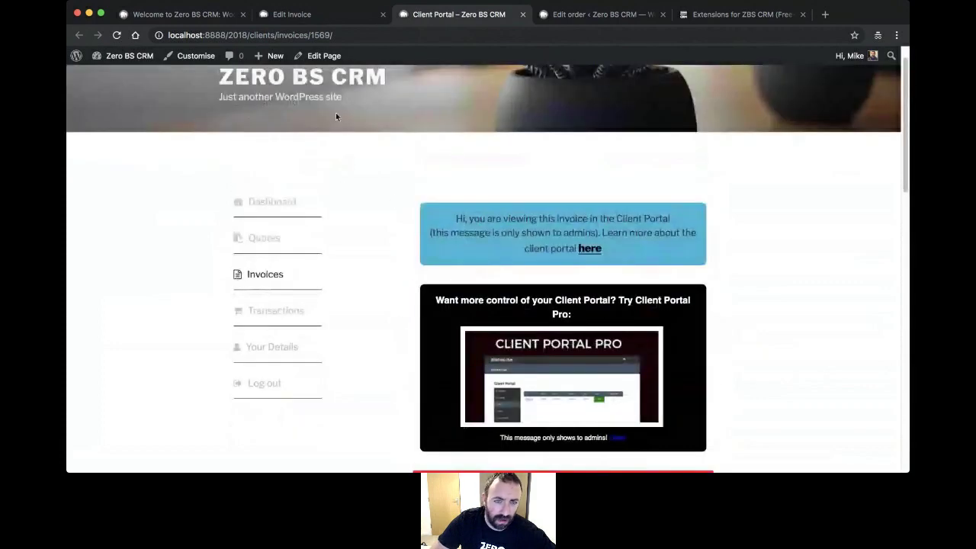
scroll(340, 198, up, 1)
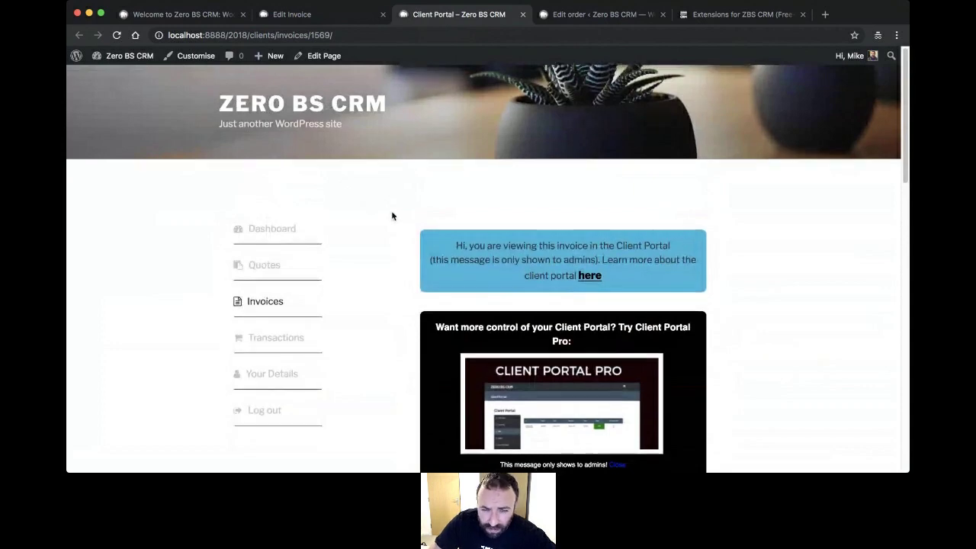
scroll(394, 210, down, 1)
scroll(394, 211, down, 3)
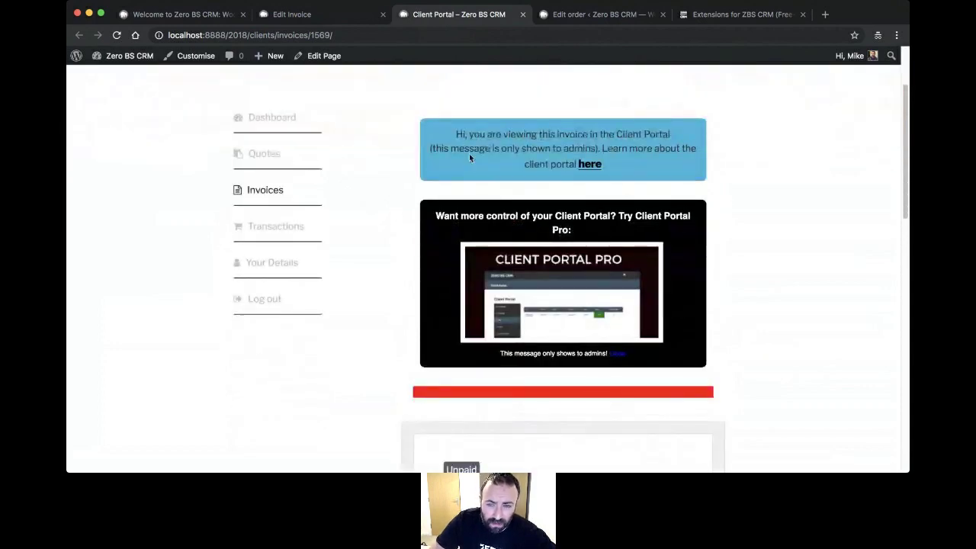
scroll(759, 245, down, 3)
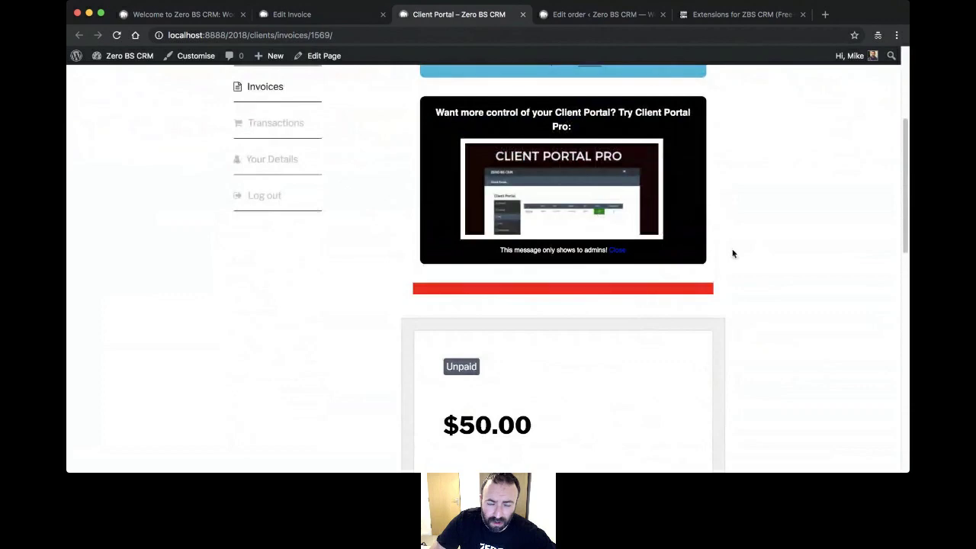
scroll(442, 302, down, 5)
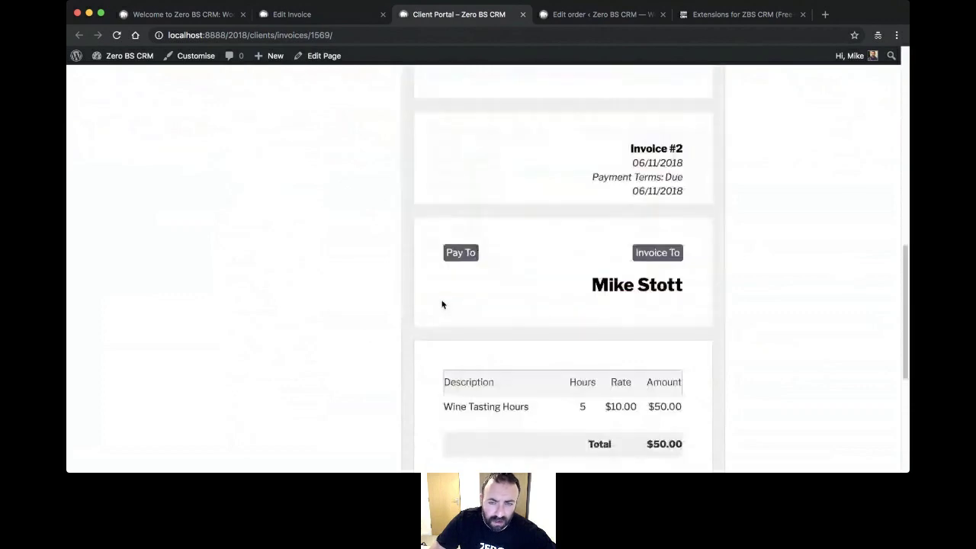
scroll(432, 298, up, 8)
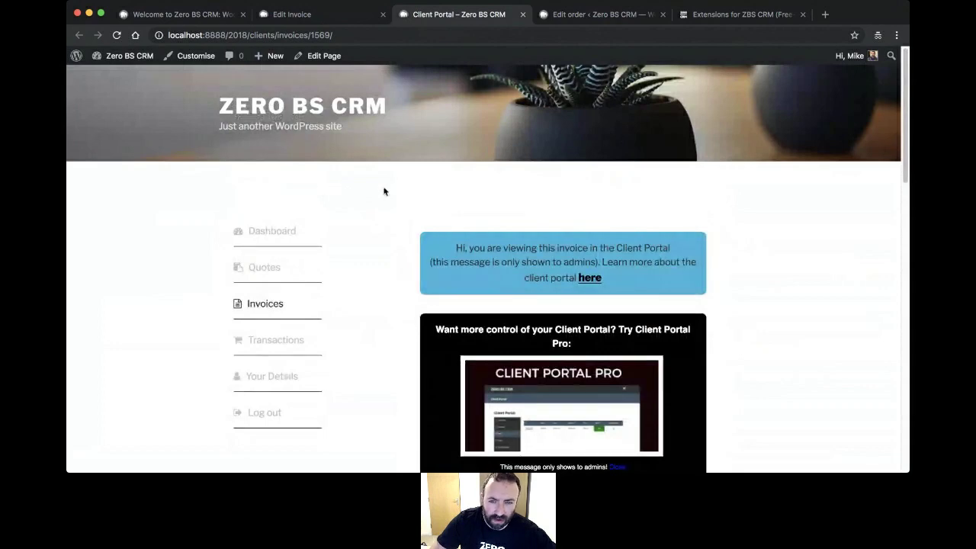
scroll(384, 191, down, 3)
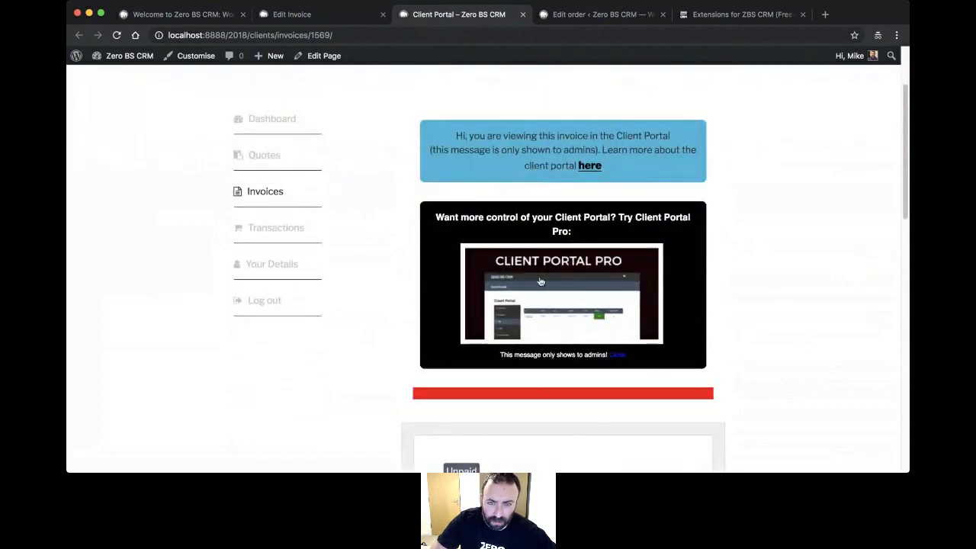
super+click(540, 282)
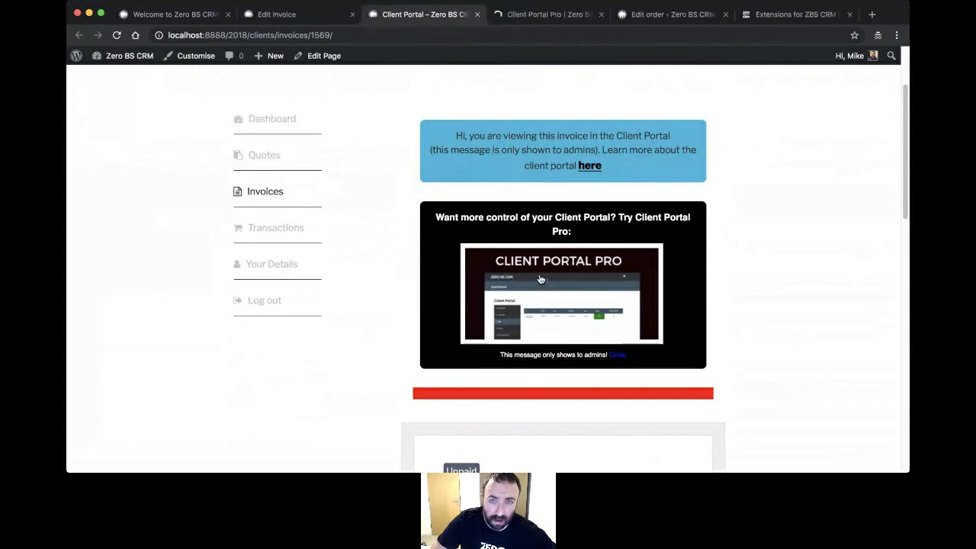
- Read the Client Portal Pro product page and its $79 yearly price, returning to the top
click(532, 15)
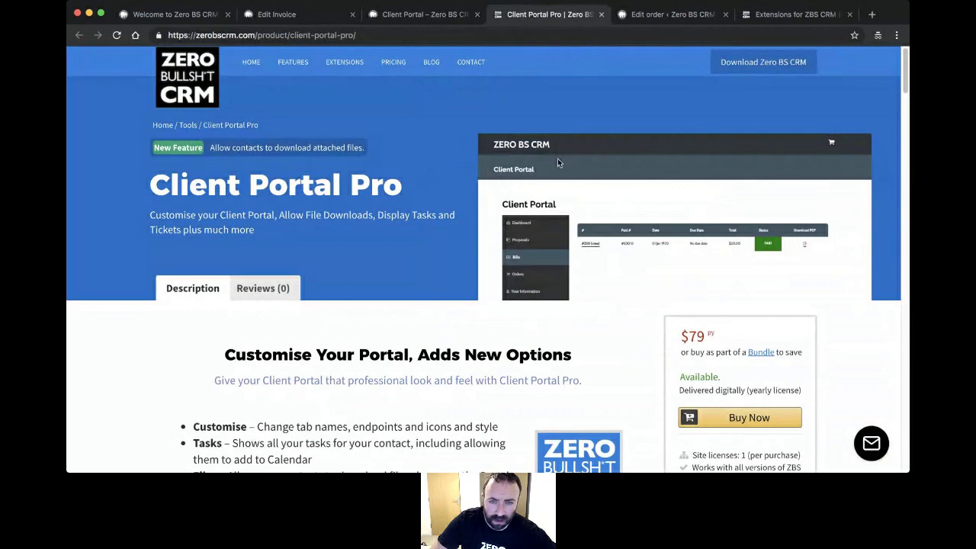
scroll(386, 167, down, 6)
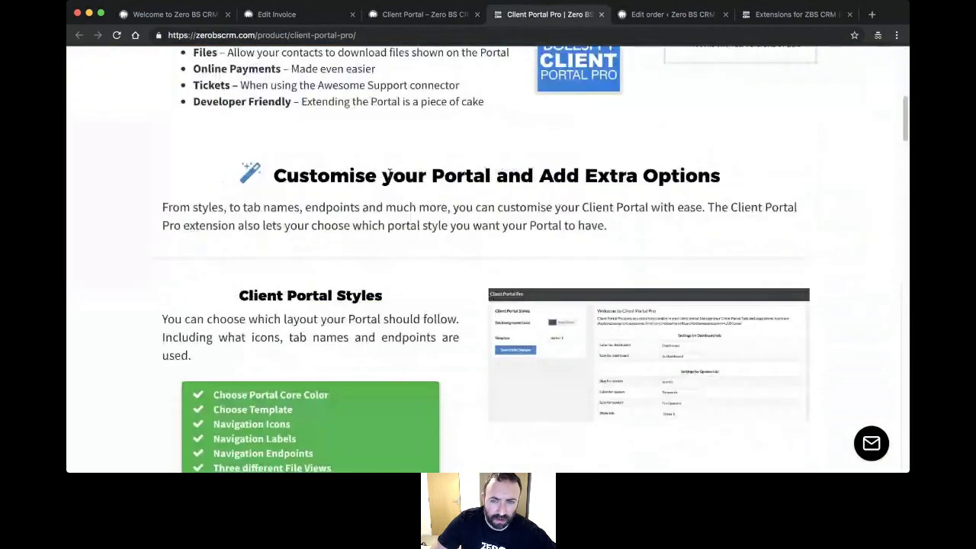
scroll(427, 173, down, 4)
scroll(476, 177, down, 3)
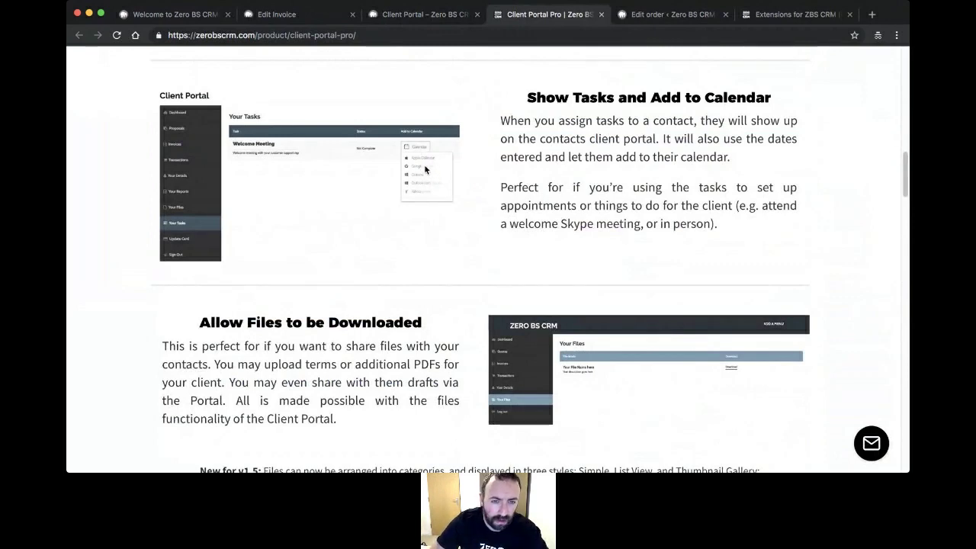
scroll(460, 185, down, 5)
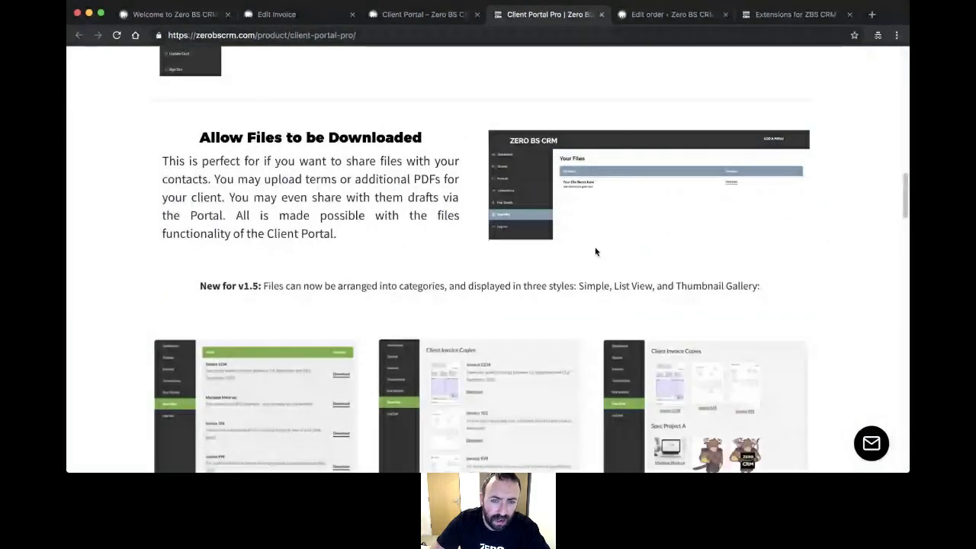
scroll(480, 229, down, 5)
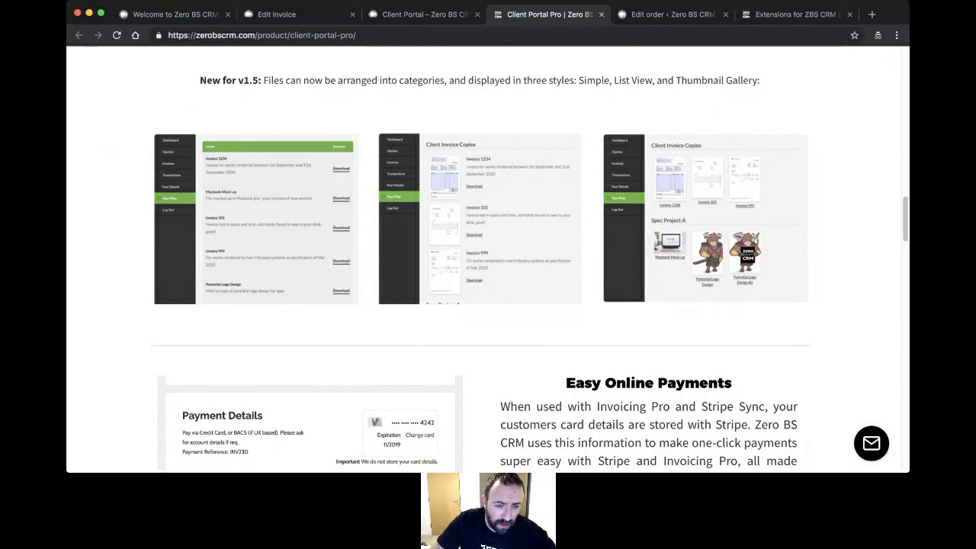
scroll(334, 342, down, 1)
scroll(336, 341, down, 5)
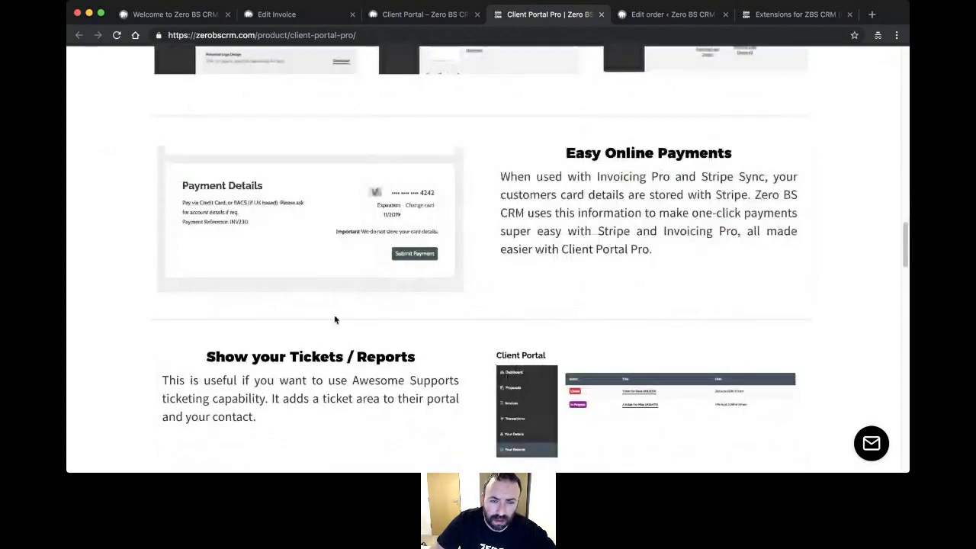
scroll(335, 327, up, 3)
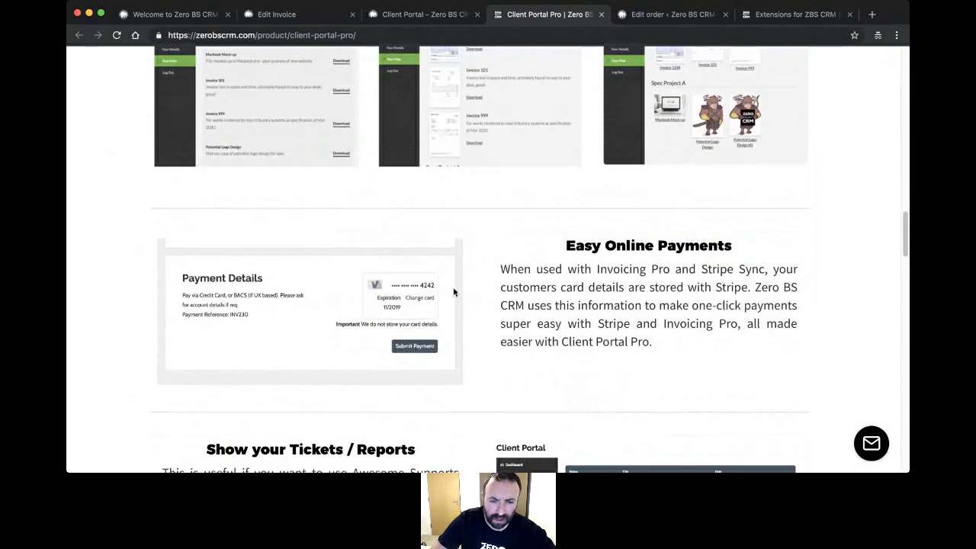
scroll(455, 290, down, 3)
scroll(455, 290, down, 6)
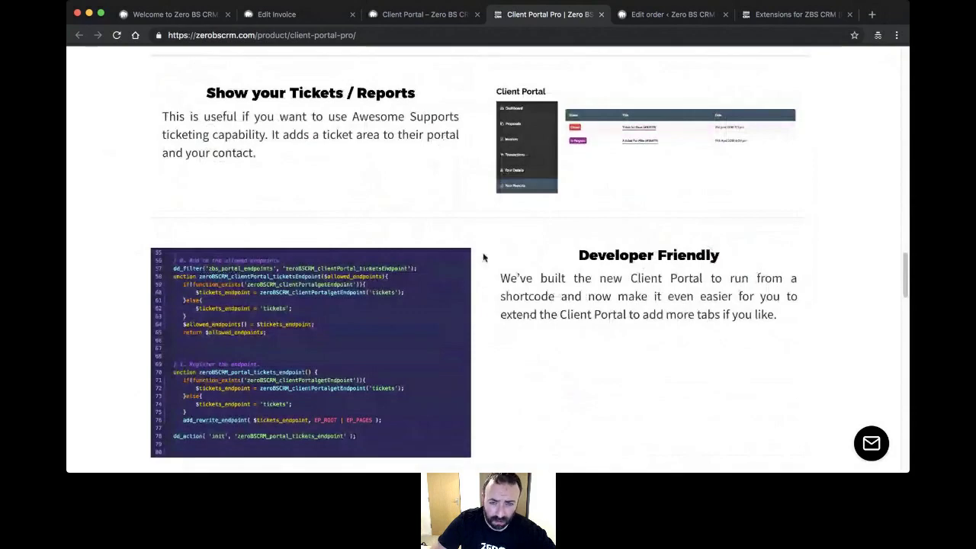
scroll(481, 257, down, 2)
scroll(478, 258, down, 10)
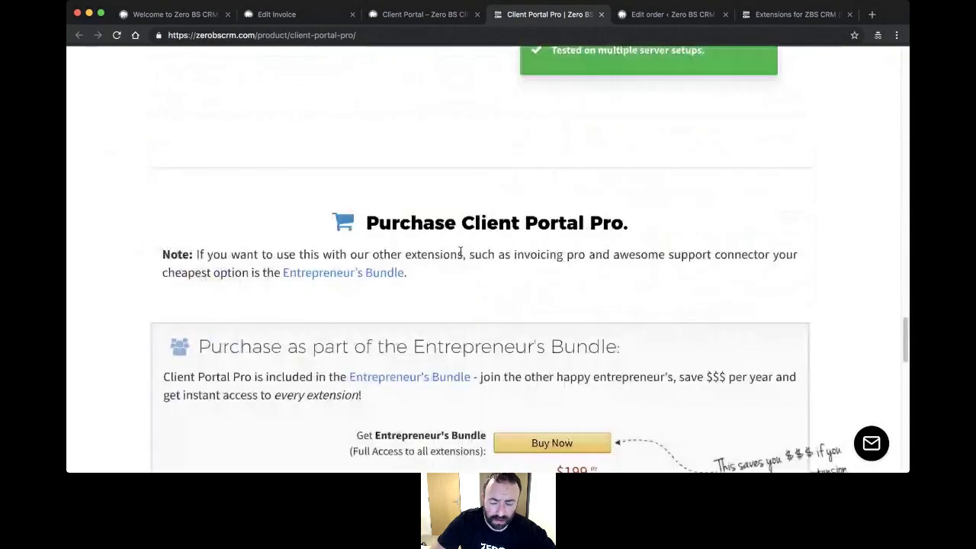
scroll(463, 271, down, 2)
scroll(463, 268, up, 10)
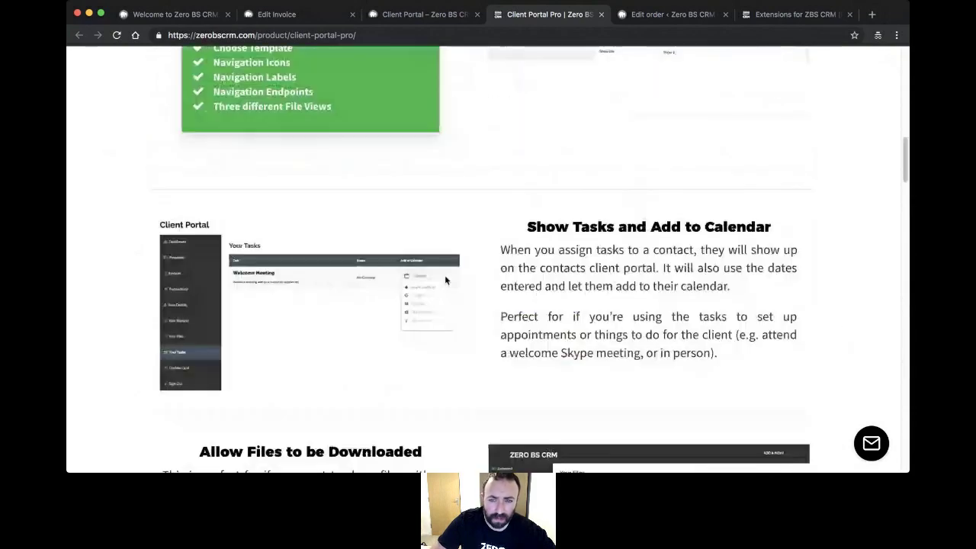
scroll(446, 281, up, 10)
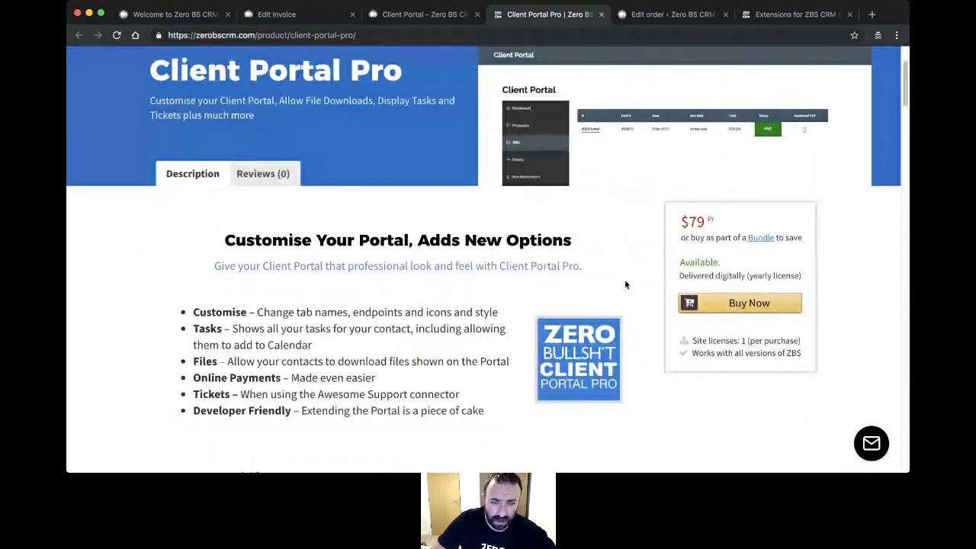
scroll(616, 261, up, 3)
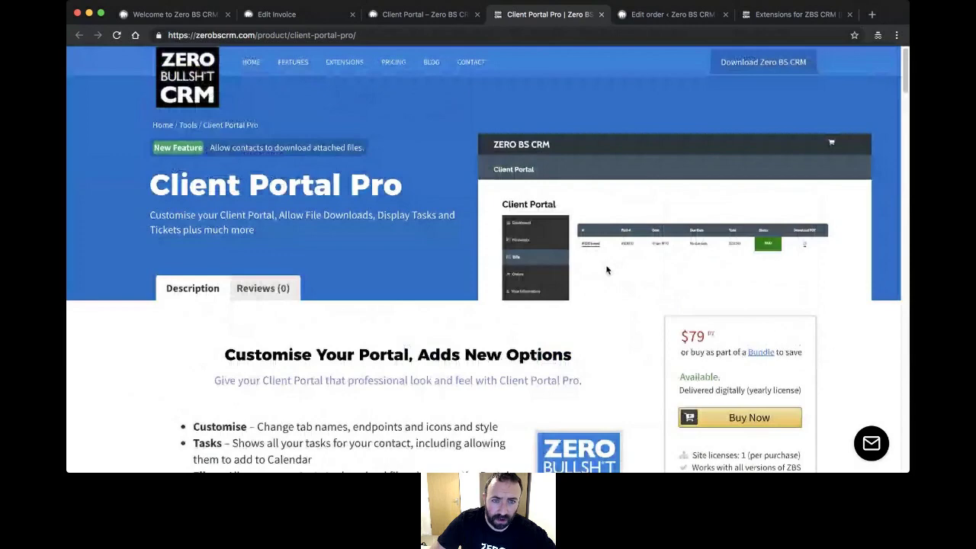
- Browse the Zero BS CRM extensions catalogue cards
click(356, 65)
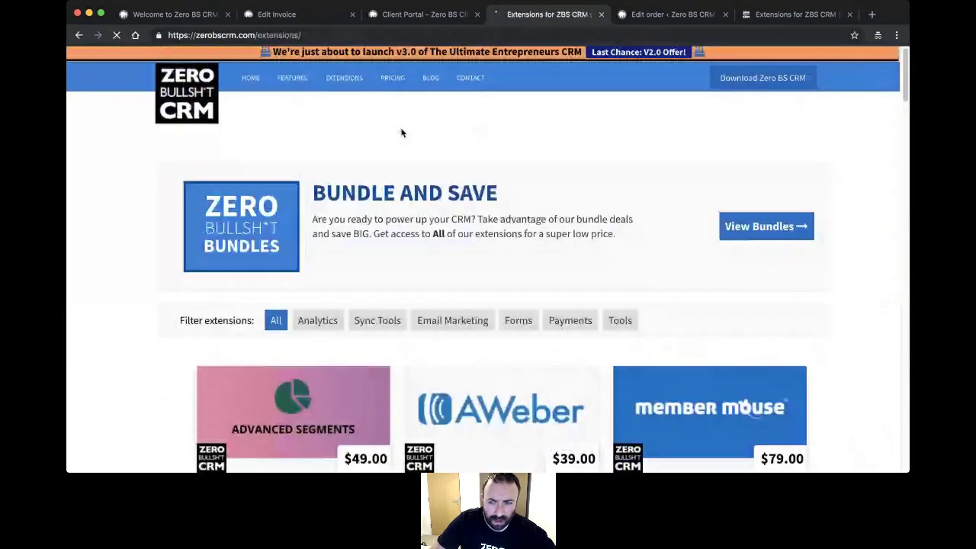
scroll(442, 216, down, 7)
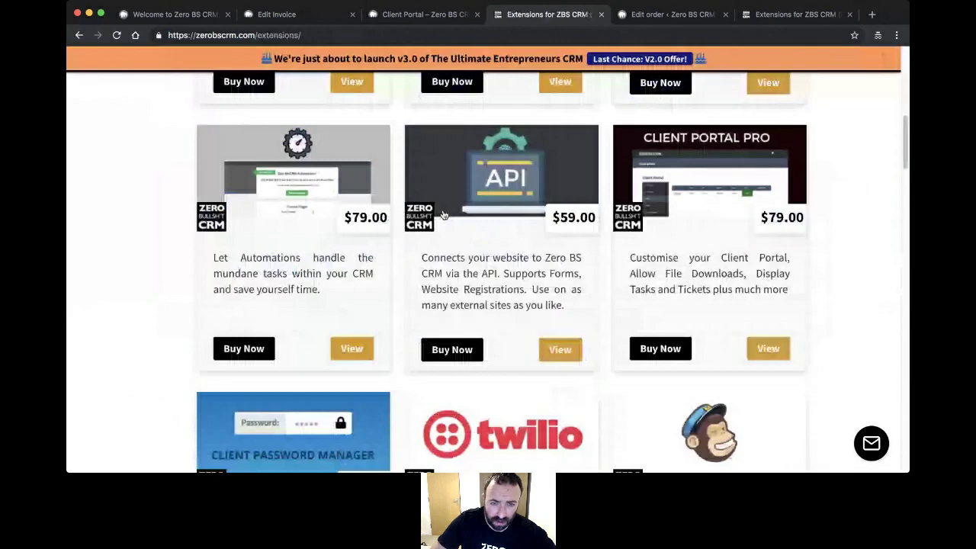
scroll(733, 219, down, 3)
scroll(579, 209, down, 4)
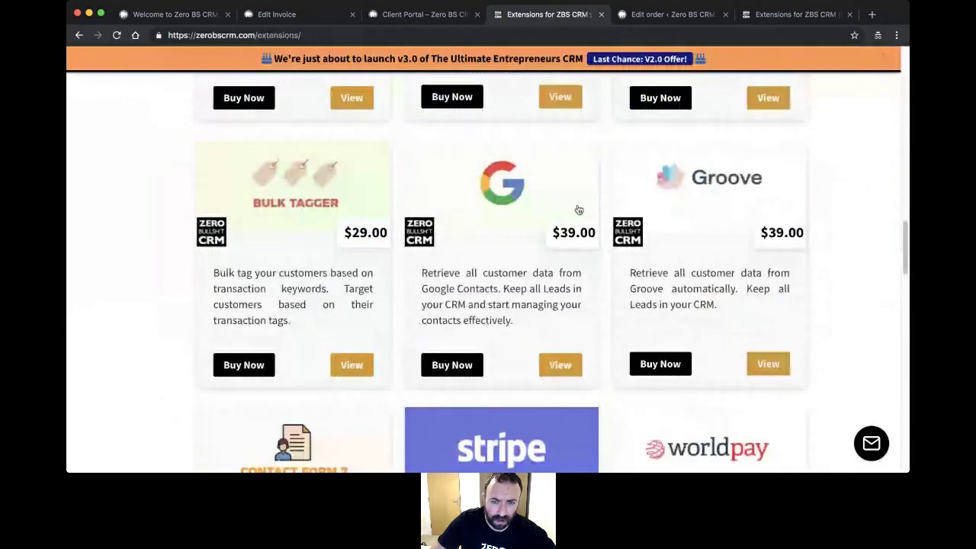
scroll(579, 210, down, 7)
scroll(580, 207, down, 4)
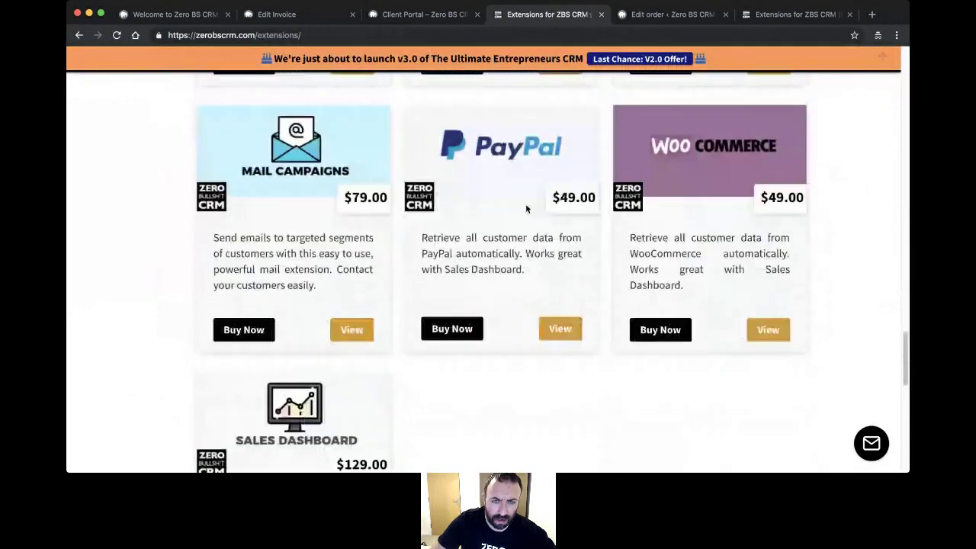
scroll(526, 208, up, 5)
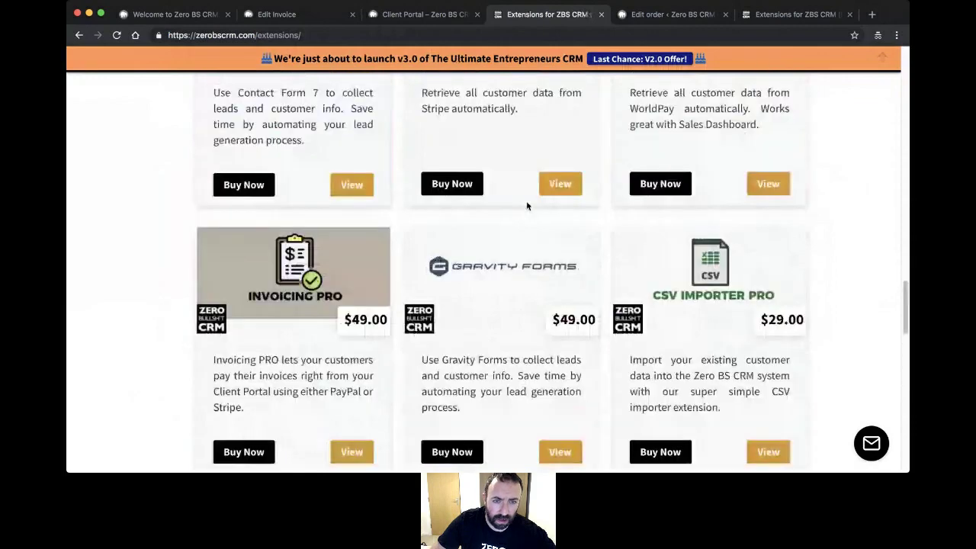
scroll(526, 205, down, 2)
- Read the $49 Invoicing PRO product page and its Client Portal card-payment features
click(291, 168)
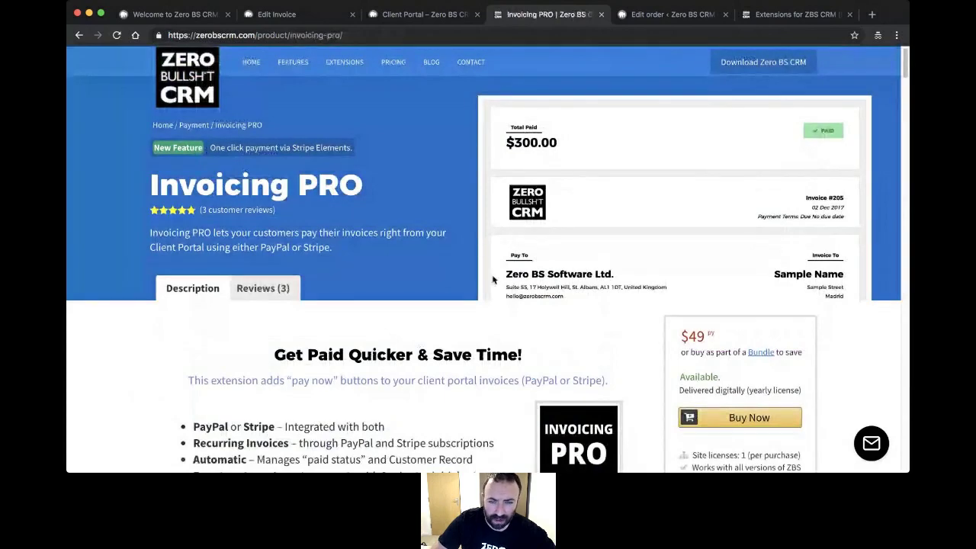
scroll(461, 276, down, 5)
scroll(430, 272, down, 10)
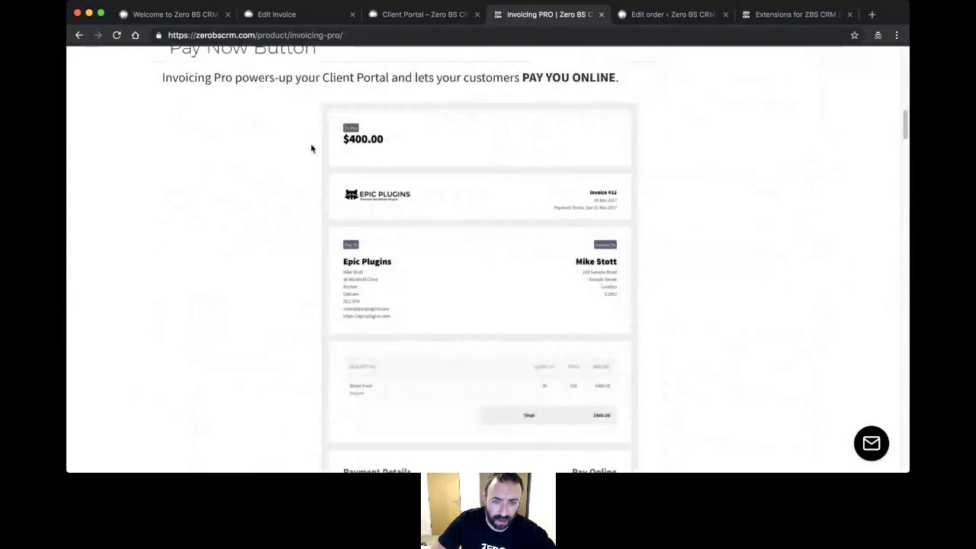
scroll(305, 175, down, 3)
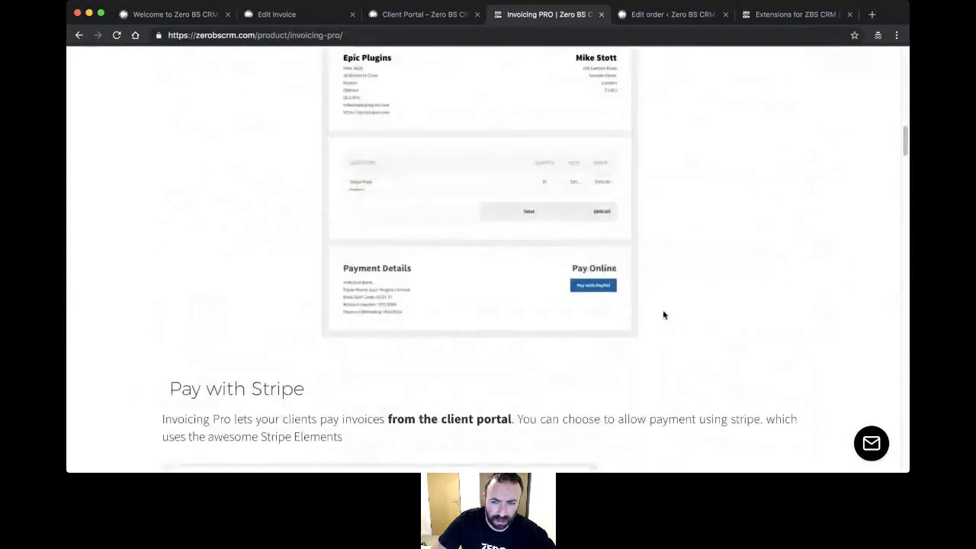
scroll(590, 284, down, 3)
scroll(590, 281, down, 2)
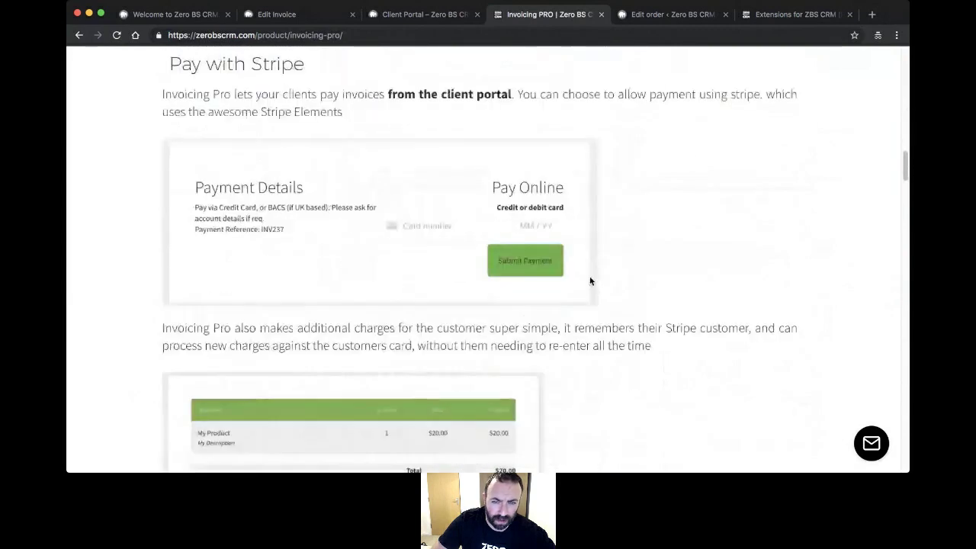
scroll(610, 263, down, 5)
scroll(623, 248, down, 3)
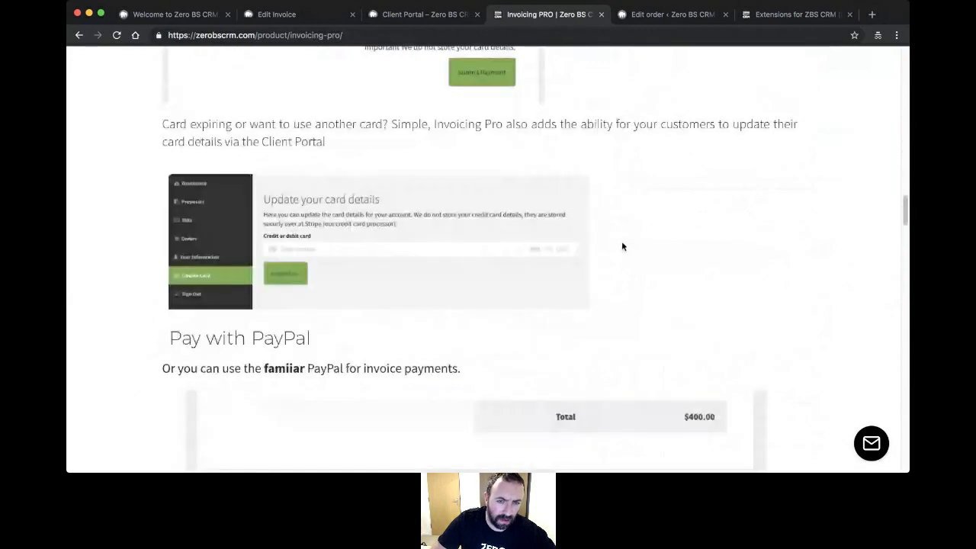
scroll(621, 246, down, 1)
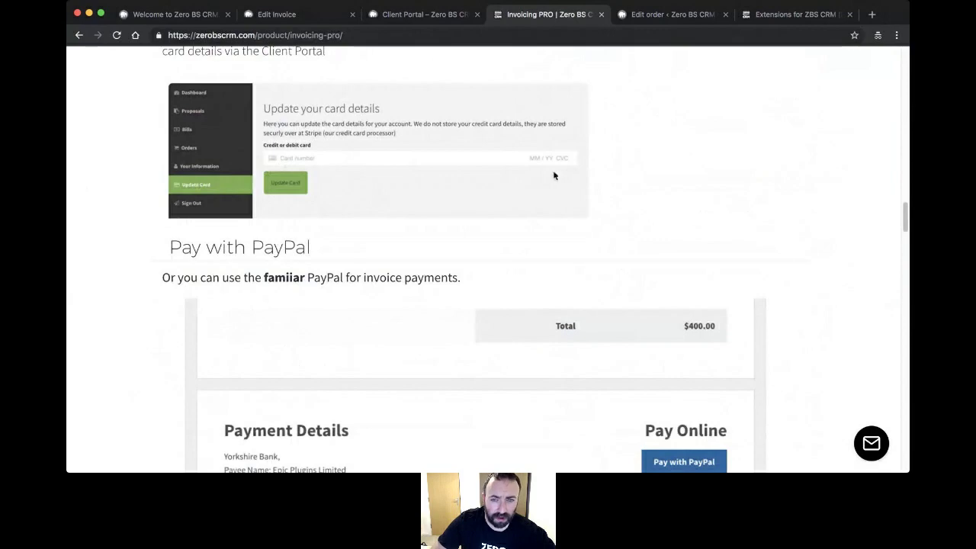
scroll(474, 220, down, 5)
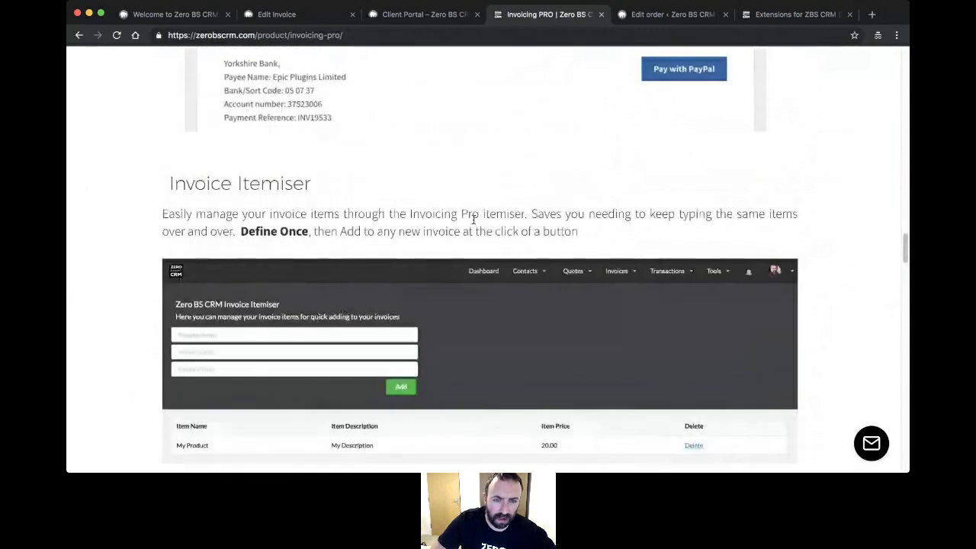
scroll(473, 220, down, 4)
scroll(473, 220, up, 5)
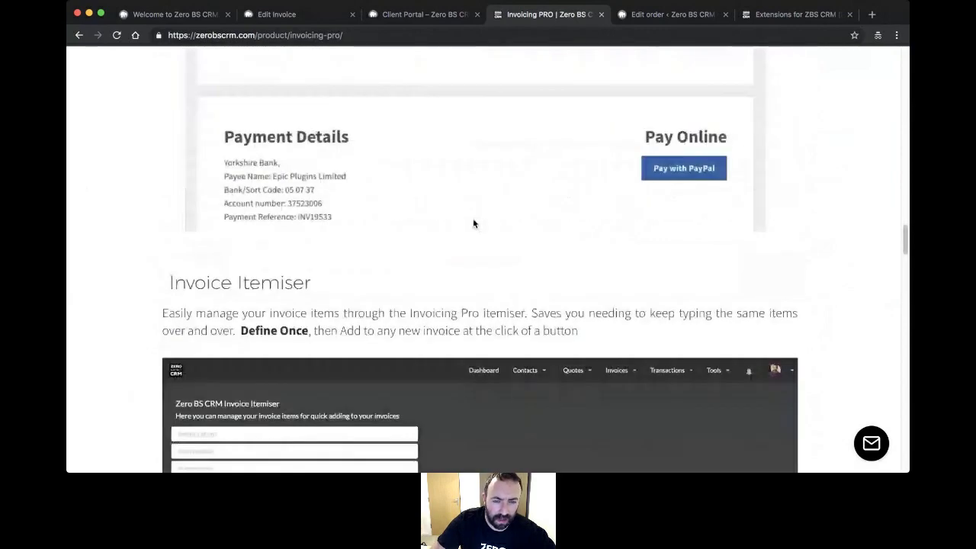
scroll(472, 224, down, 2)
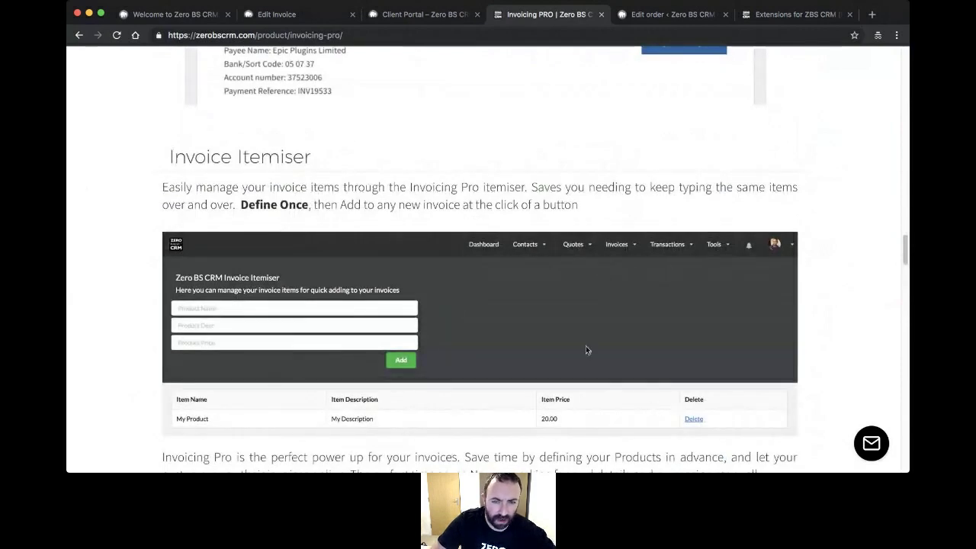
scroll(522, 325, down, 1)
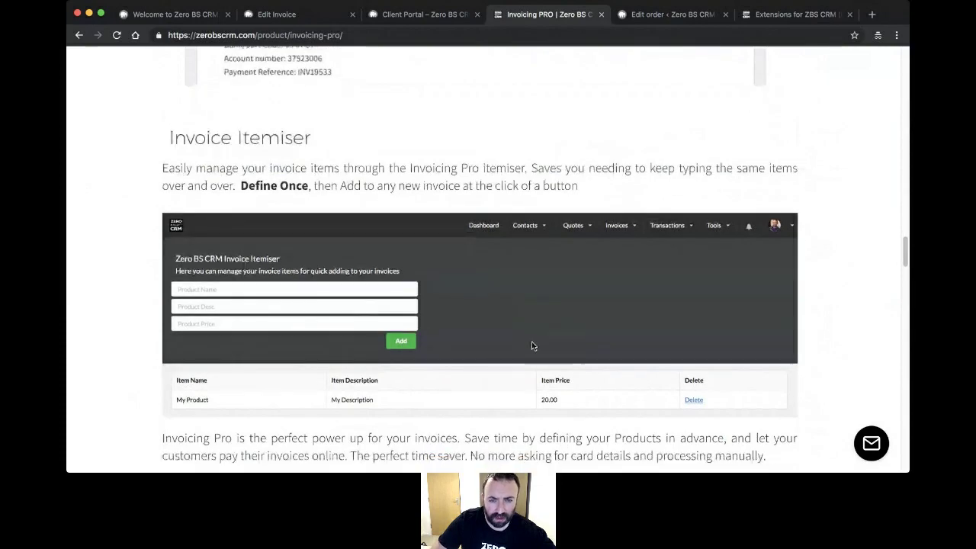
scroll(543, 313, down, 3)
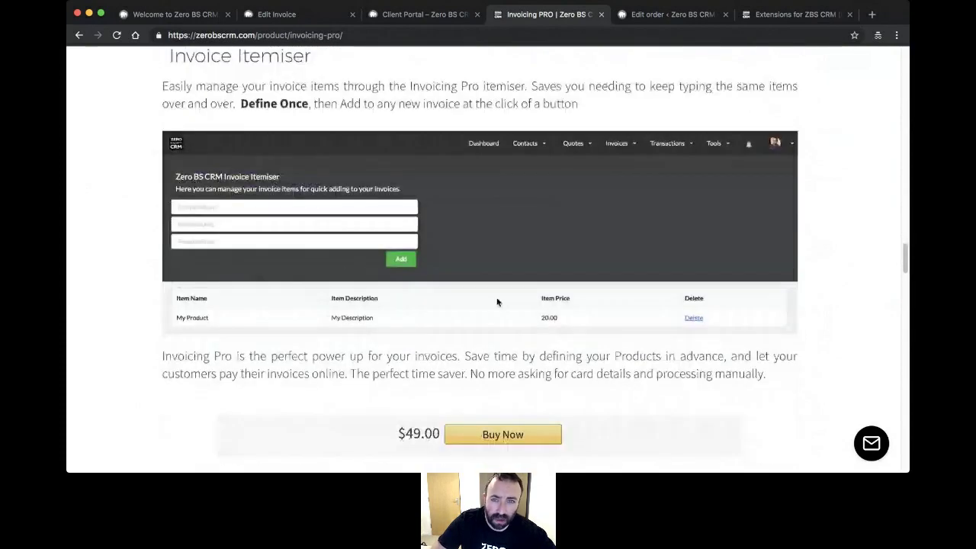
scroll(503, 290, up, 4)
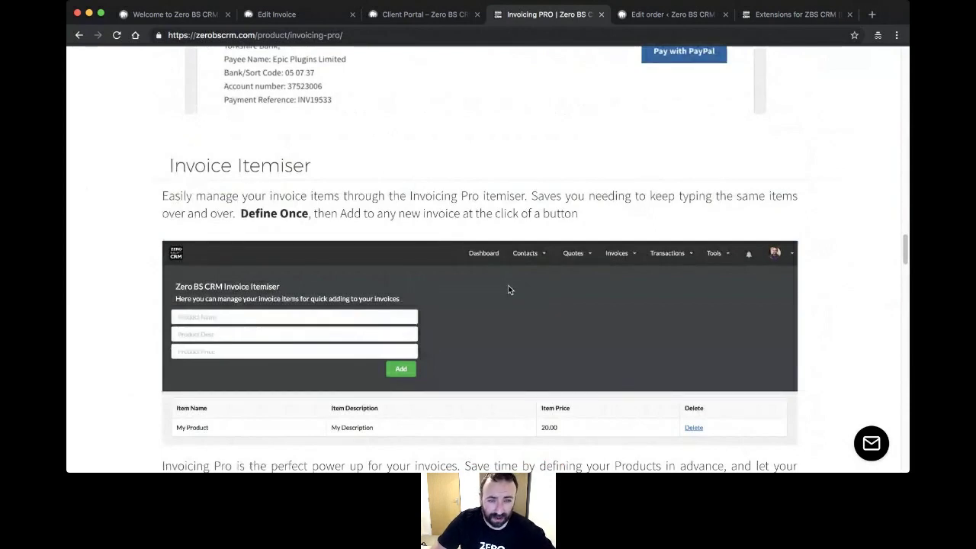
scroll(470, 324, up, 10)
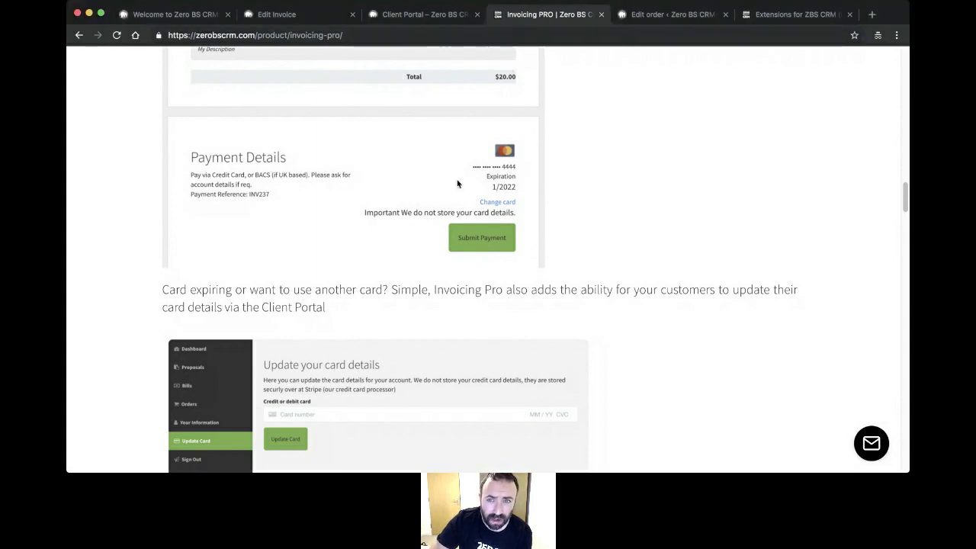
scroll(456, 204, up, 10)
scroll(349, 225, up, 15)
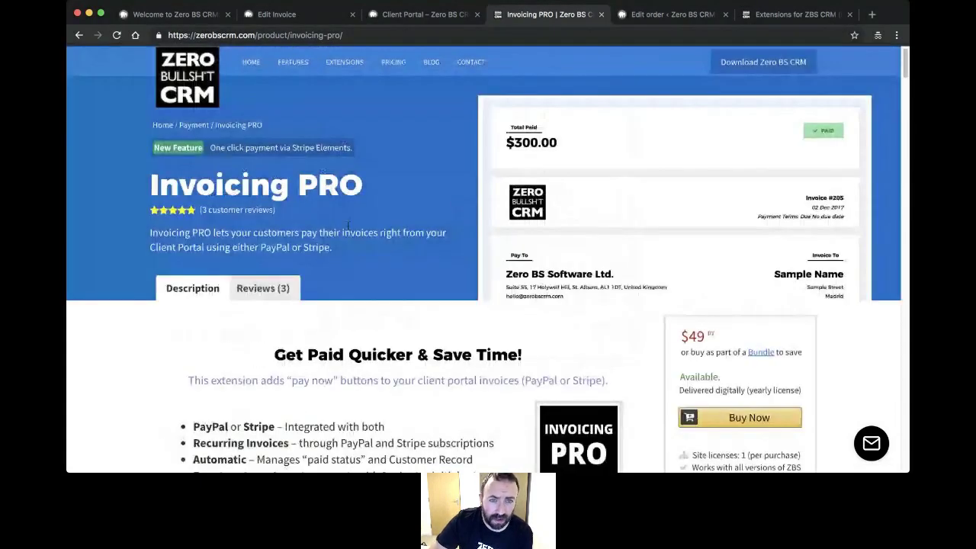
- Browse the extensions list again, then return to the WooSync setup Finished tab
click(344, 63)
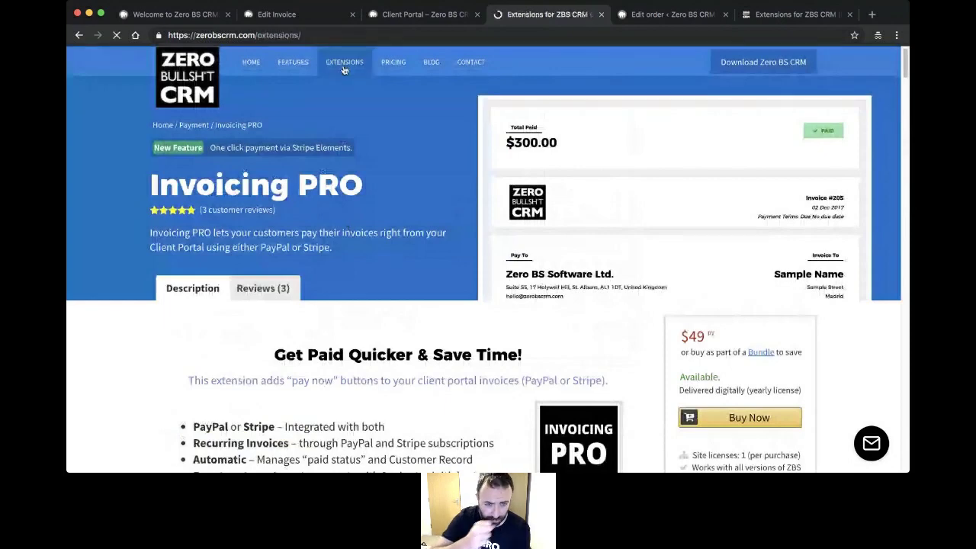
scroll(436, 278, down, 3)
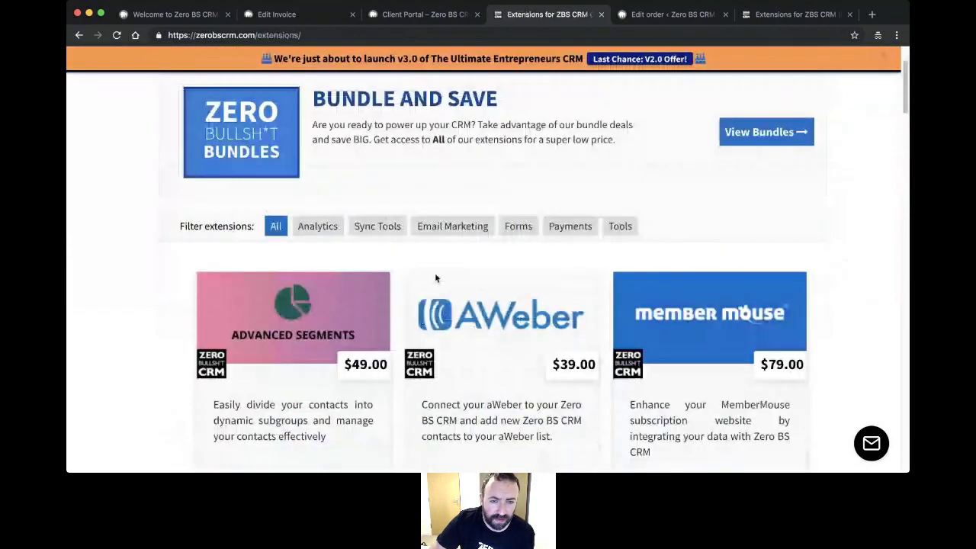
scroll(351, 302, down, 1)
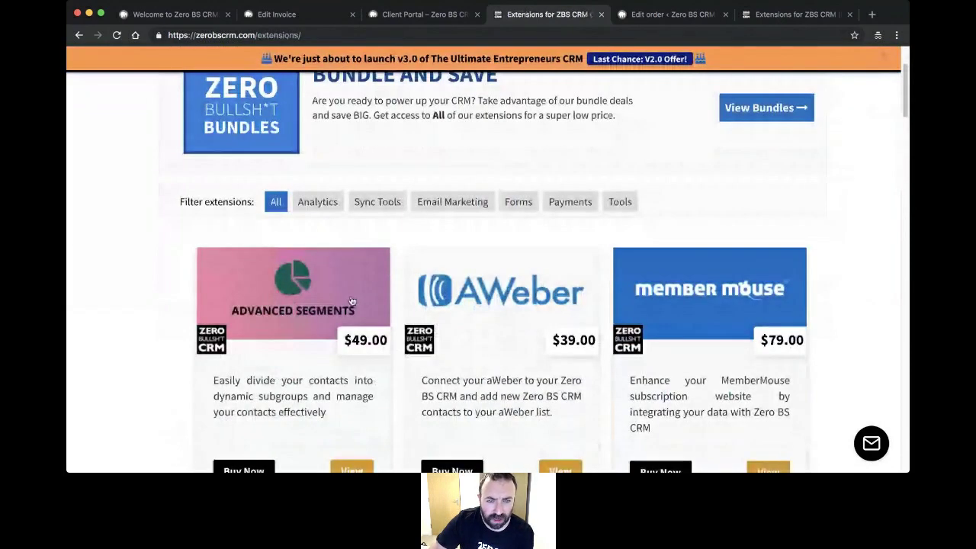
scroll(351, 301, down, 2)
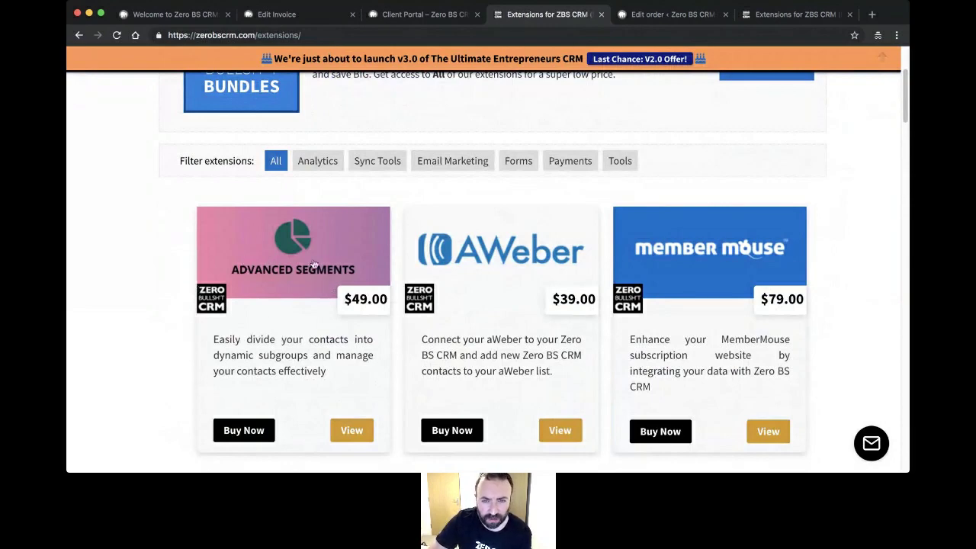
scroll(497, 344, down, 1)
scroll(497, 345, down, 5)
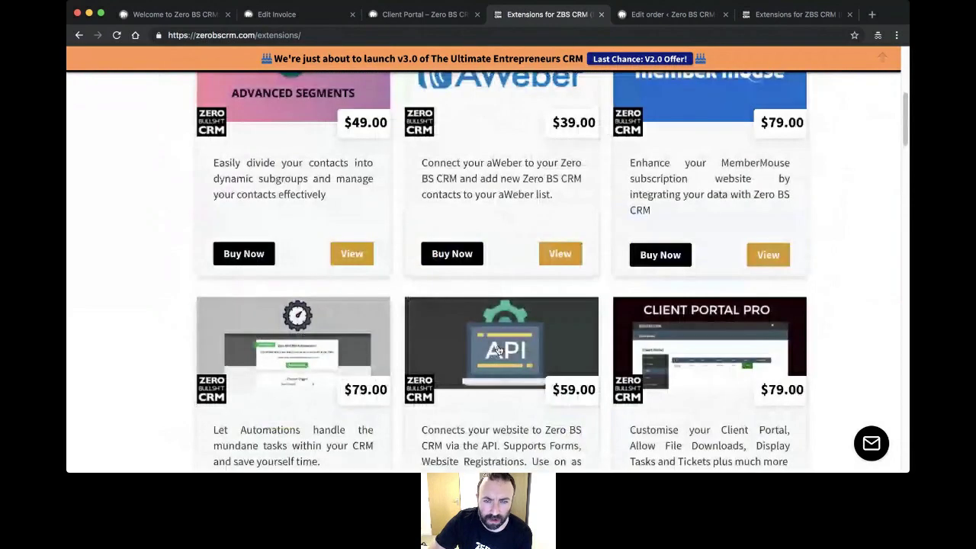
scroll(499, 350, up, 5)
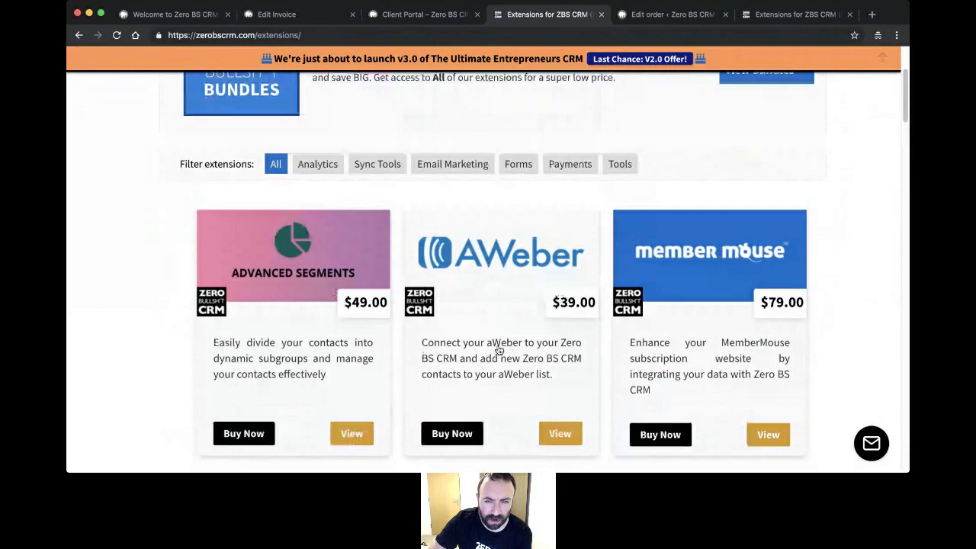
scroll(501, 333, down, 3)
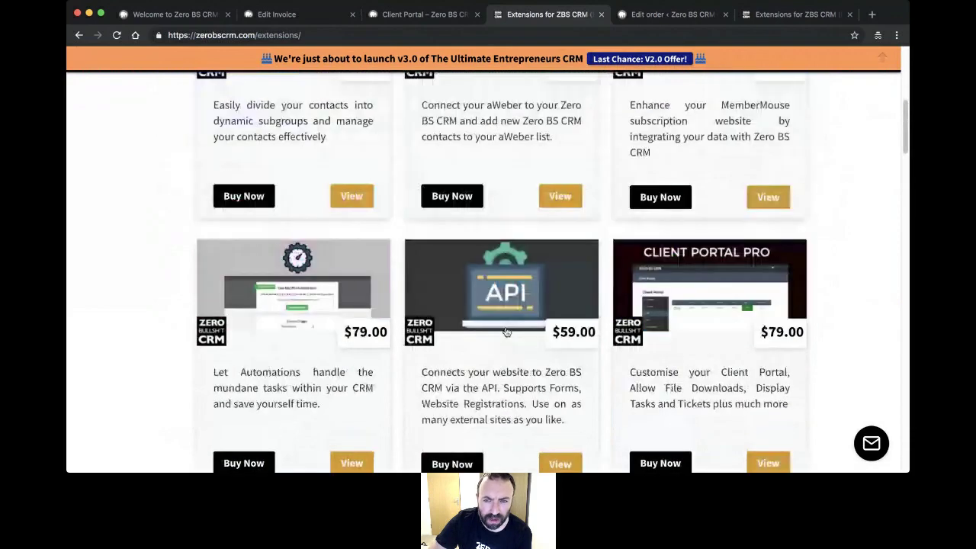
scroll(506, 332, down, 4)
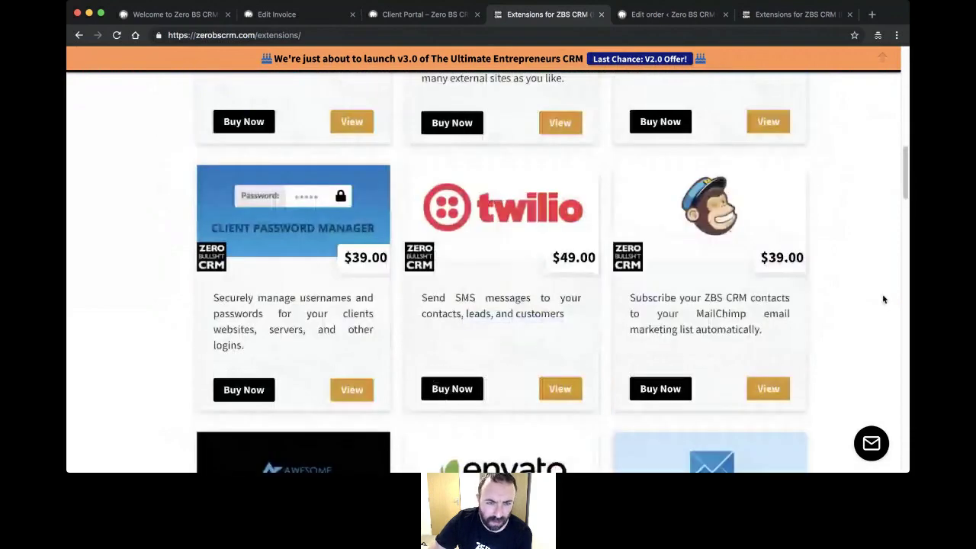
scroll(883, 299, down, 3)
scroll(745, 313, up, 1)
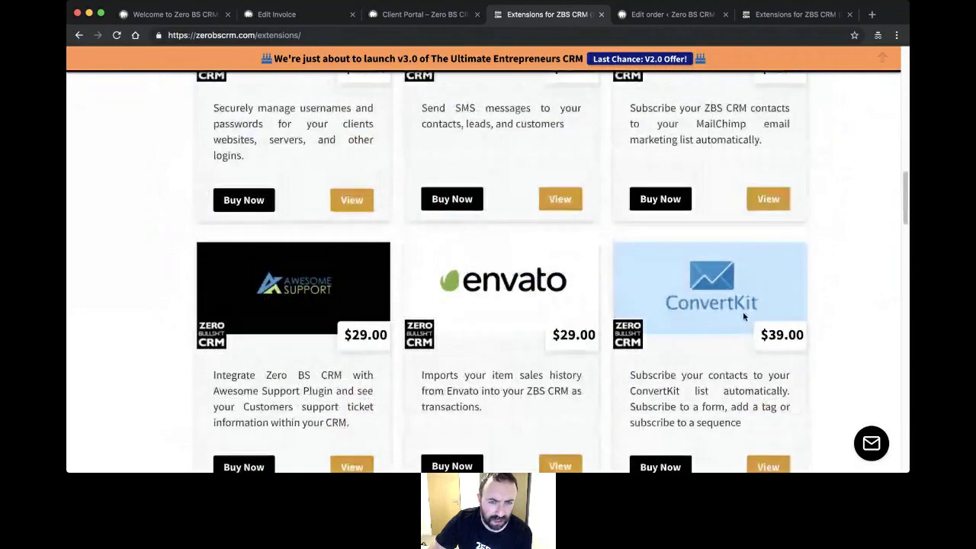
scroll(743, 313, down, 1)
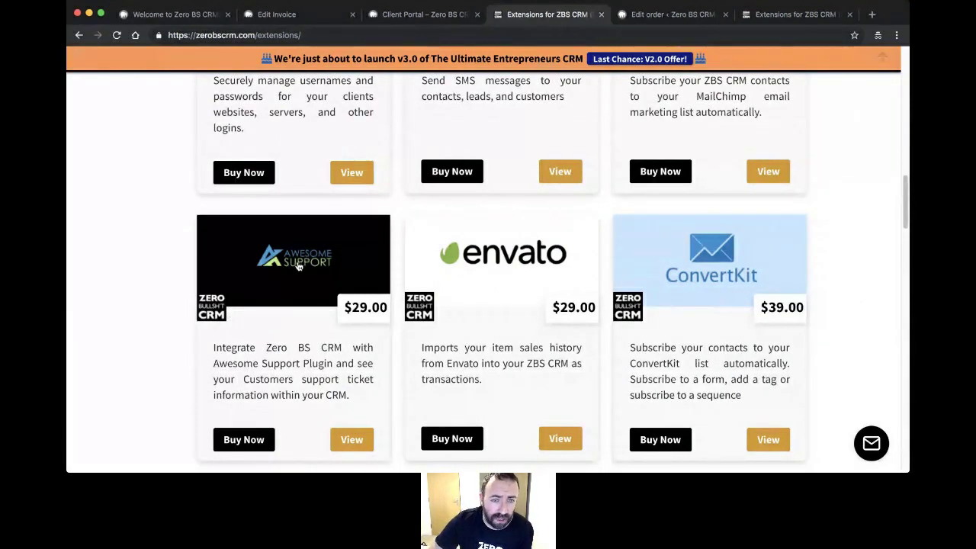
scroll(297, 265, up, 3)
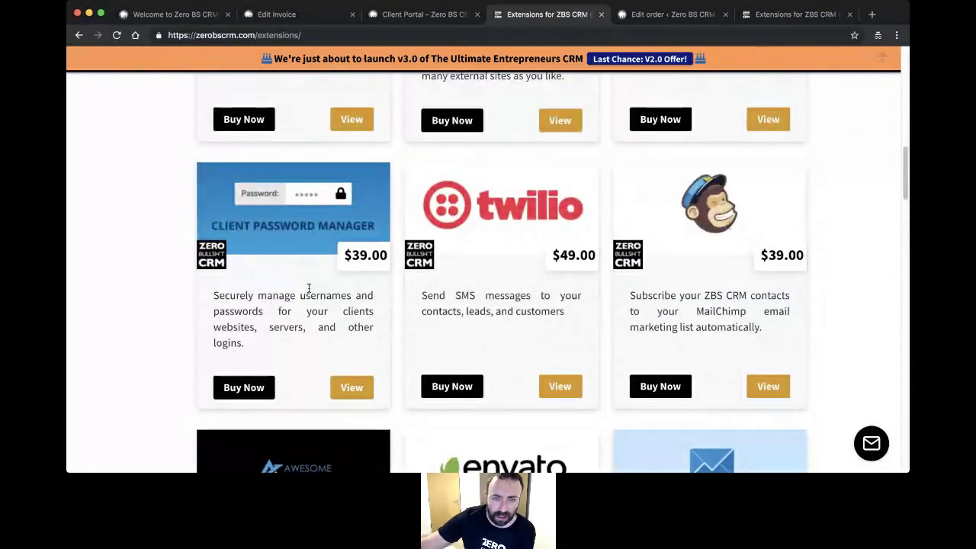
scroll(429, 293, up, 1)
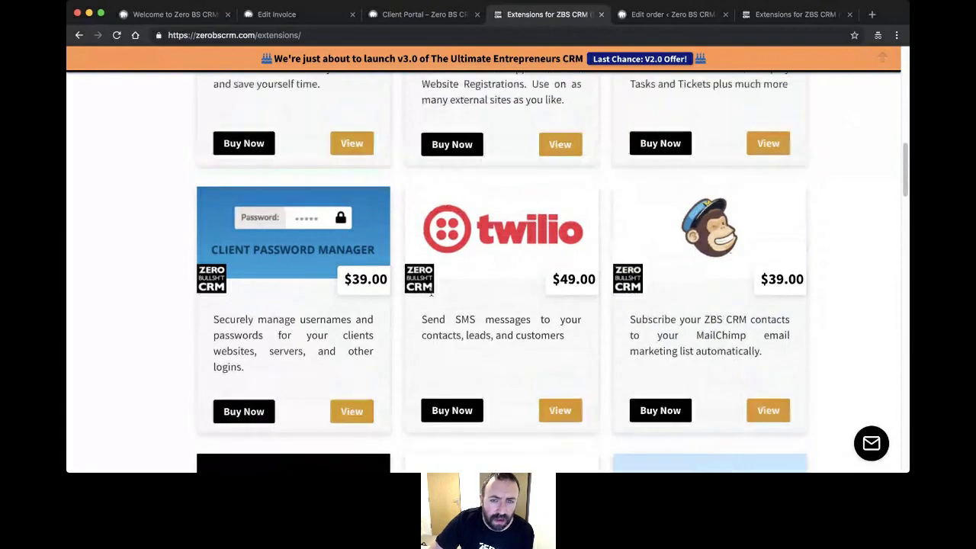
scroll(432, 295, up, 4)
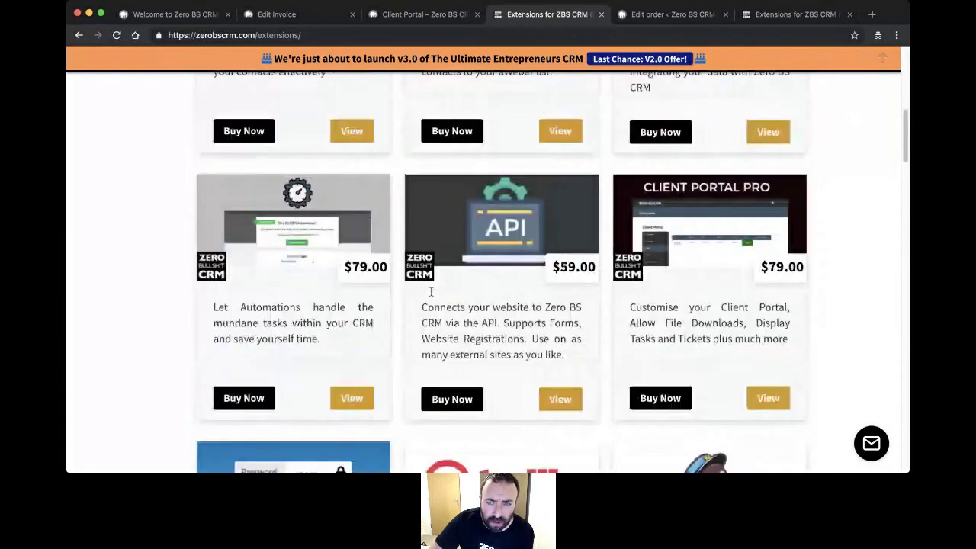
scroll(381, 292, down, 2)
scroll(328, 283, up, 1)
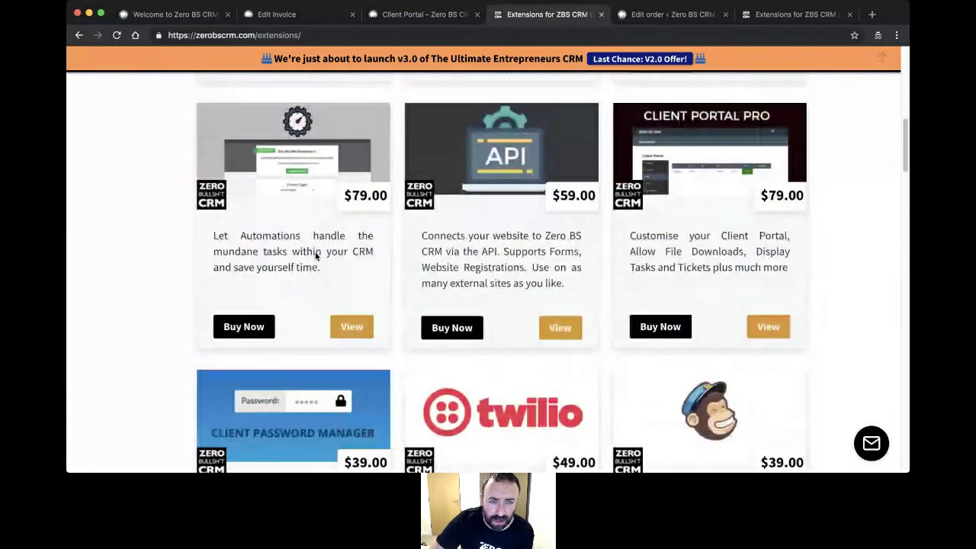
click(185, 15)
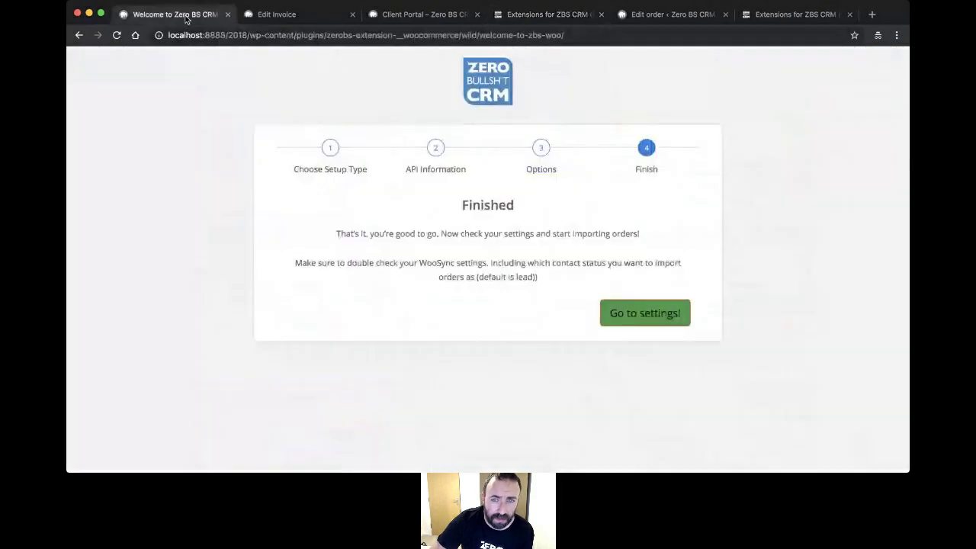
- Go from the Edit Invoice tab to the CRM dashboard showing 626 contacts
click(278, 14)
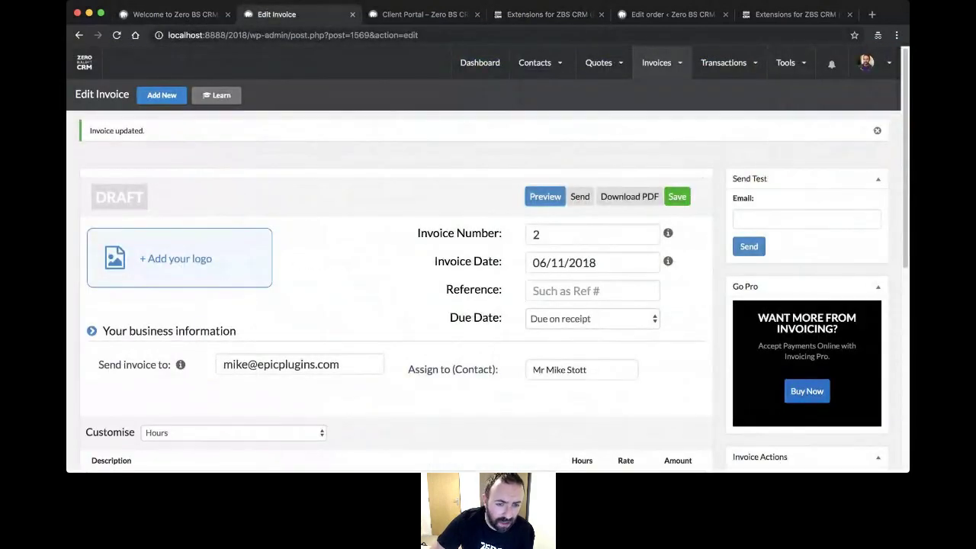
click(473, 61)
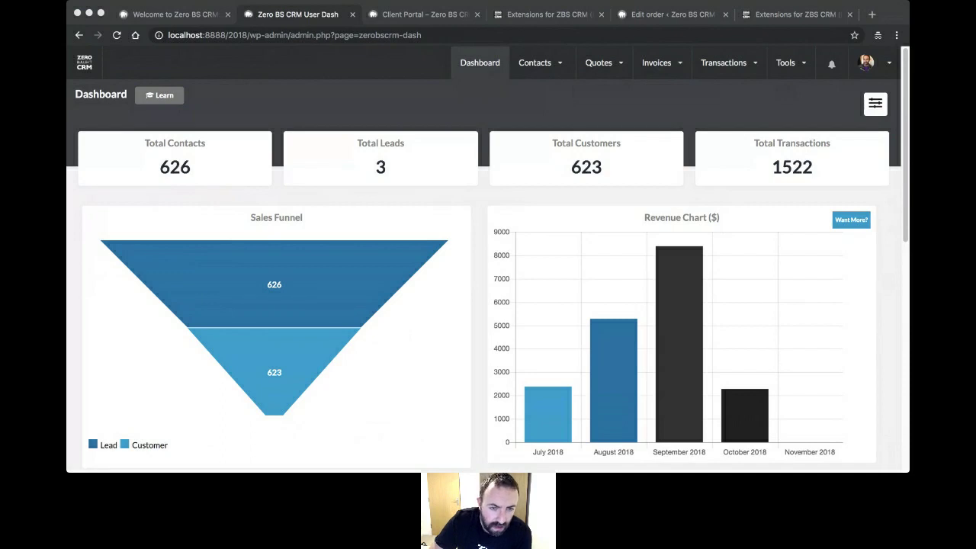
- Bring the browser forward and return to the CRM dashboard tab
click(291, 367)
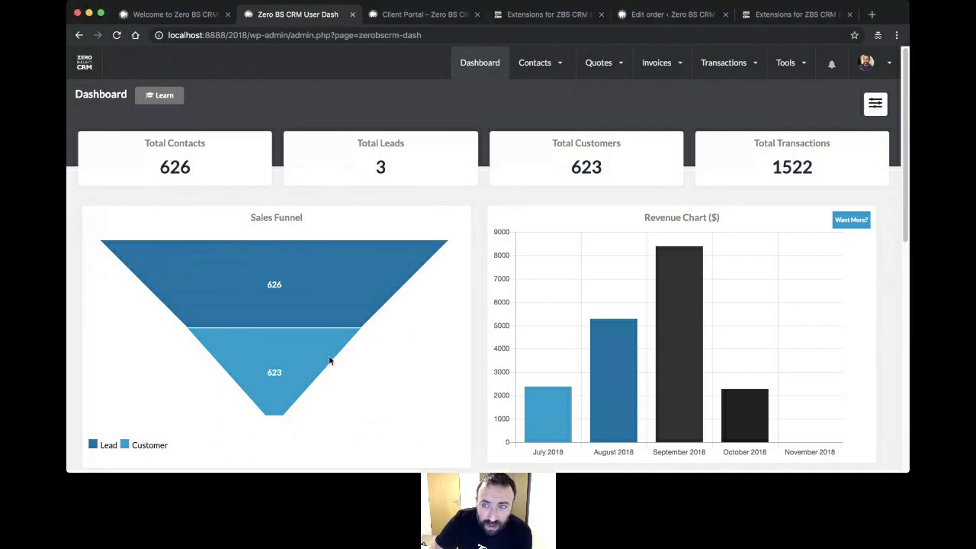
click(165, 17)
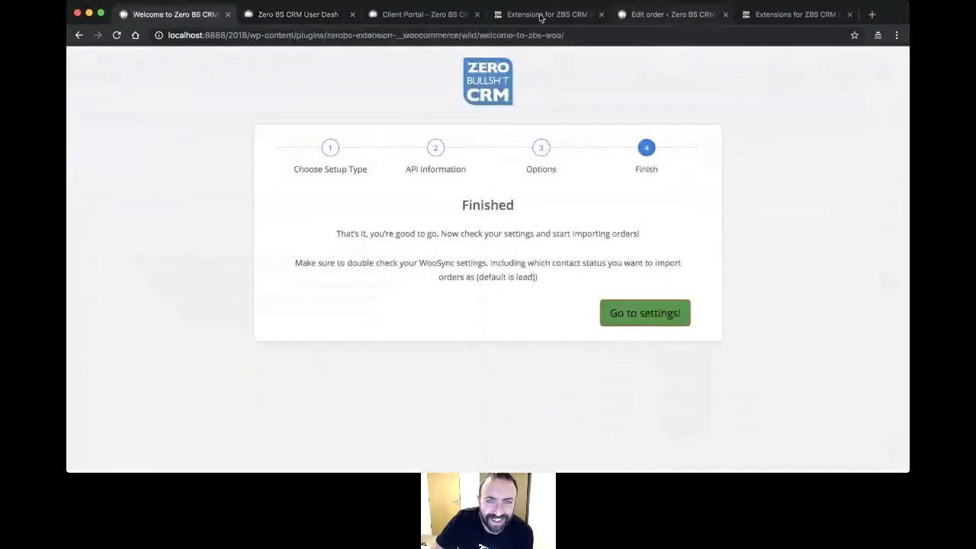
click(339, 17)
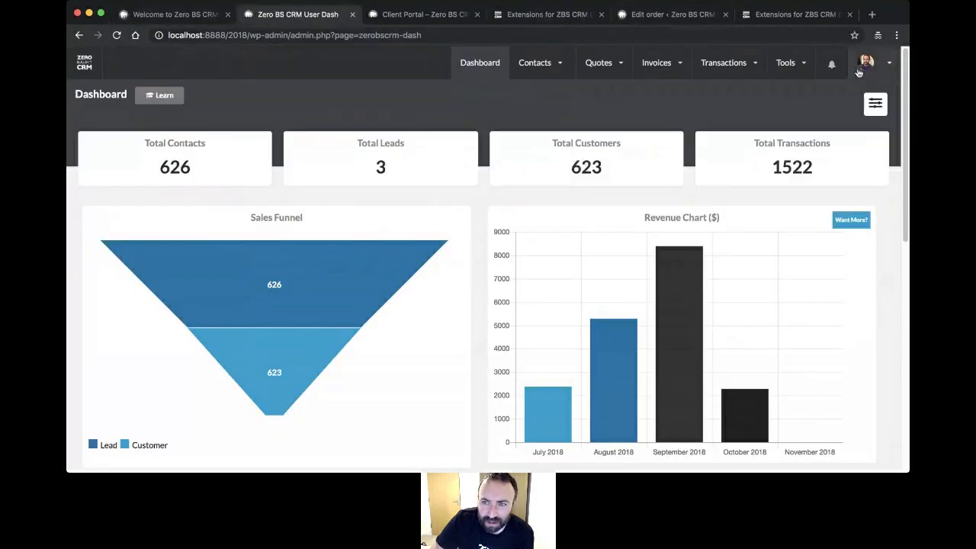
- Show the WordPress admin sidebar and open Plugins > Installed Plugins
click(77, 68)
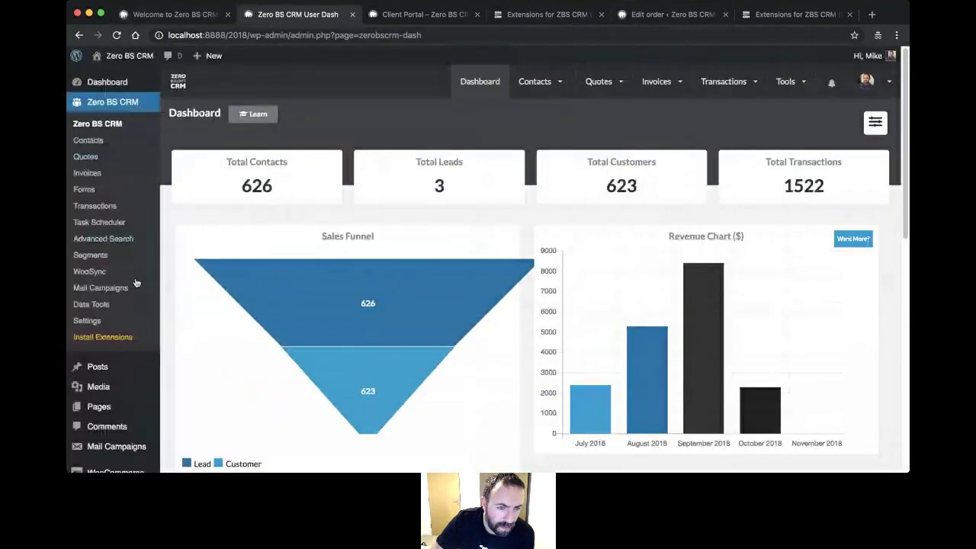
scroll(136, 283, down, 4)
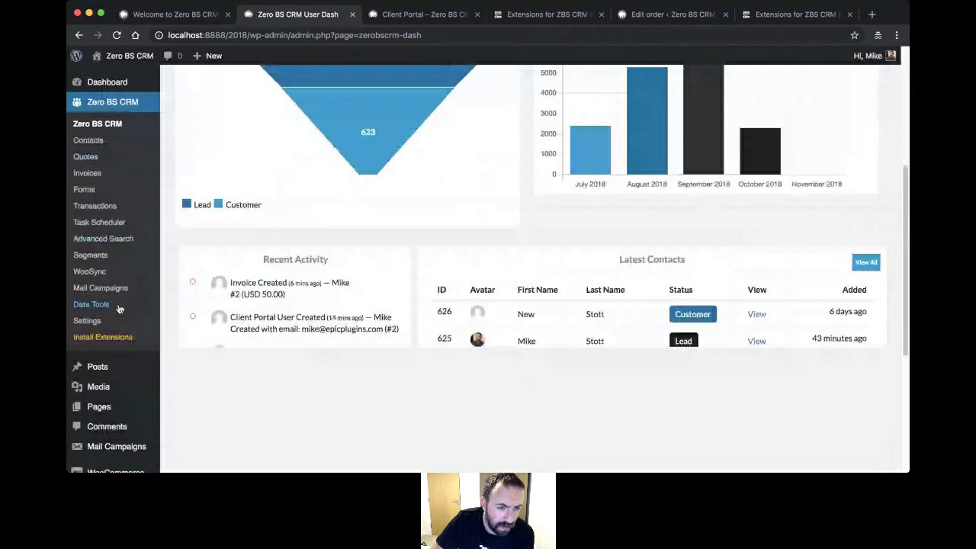
scroll(114, 344, down, 4)
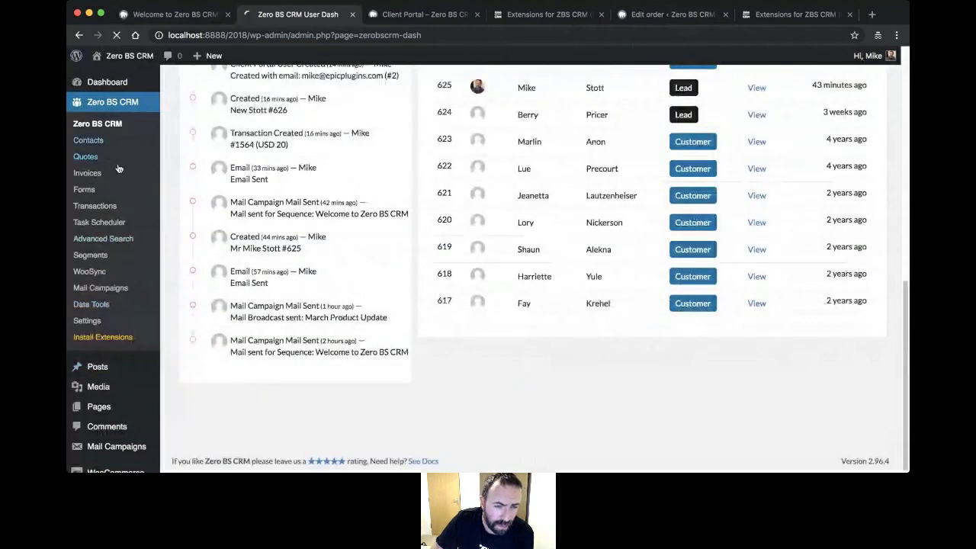
click(112, 254)
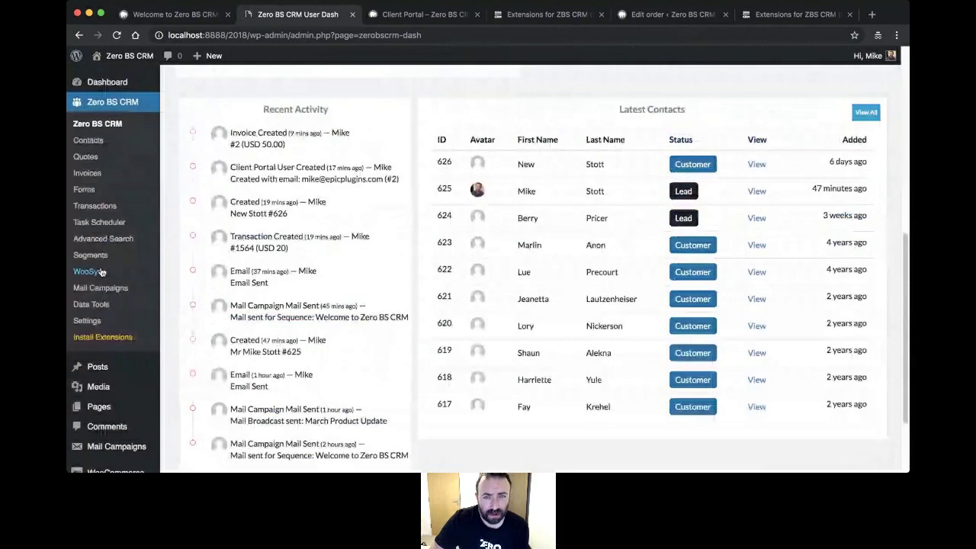
click(102, 273)
scroll(526, 402, down, 3)
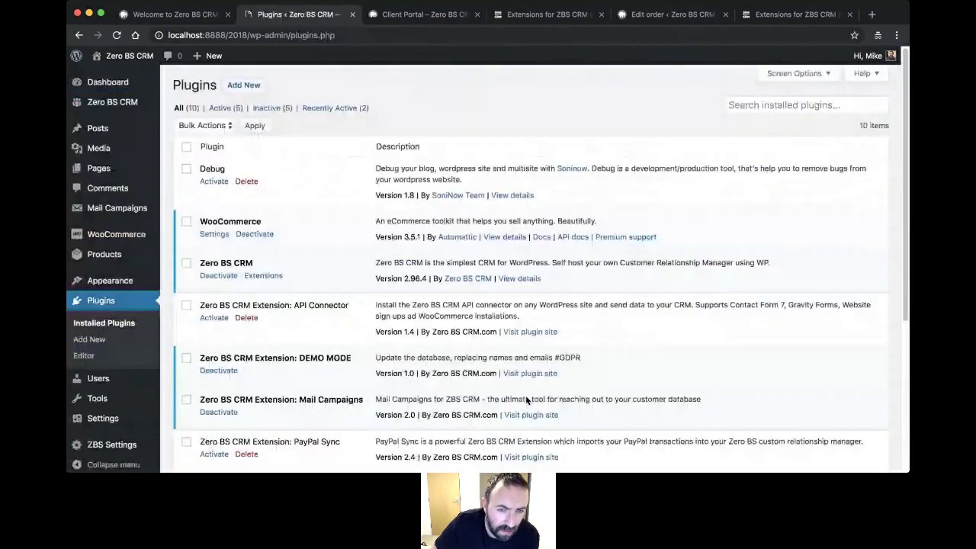
scroll(525, 396, down, 5)
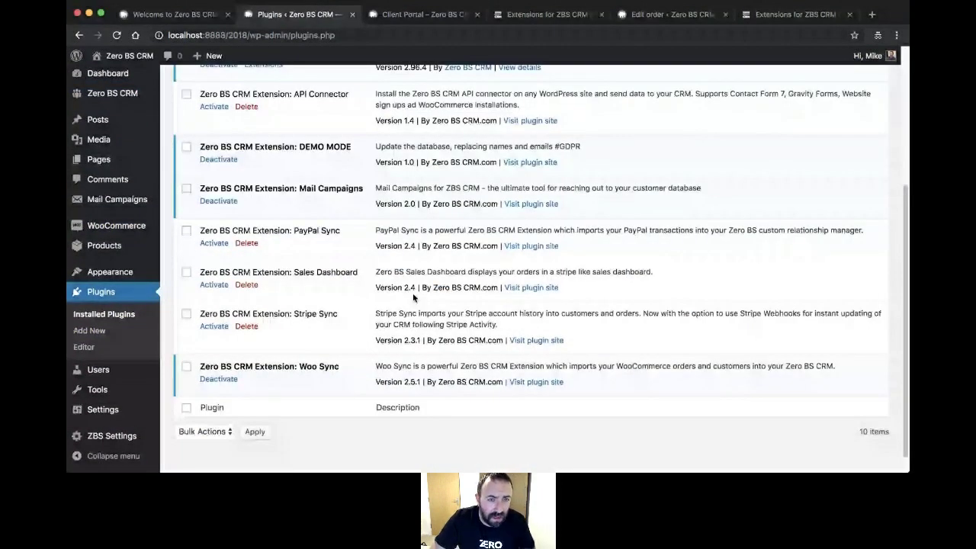
scroll(367, 113, up, 5)
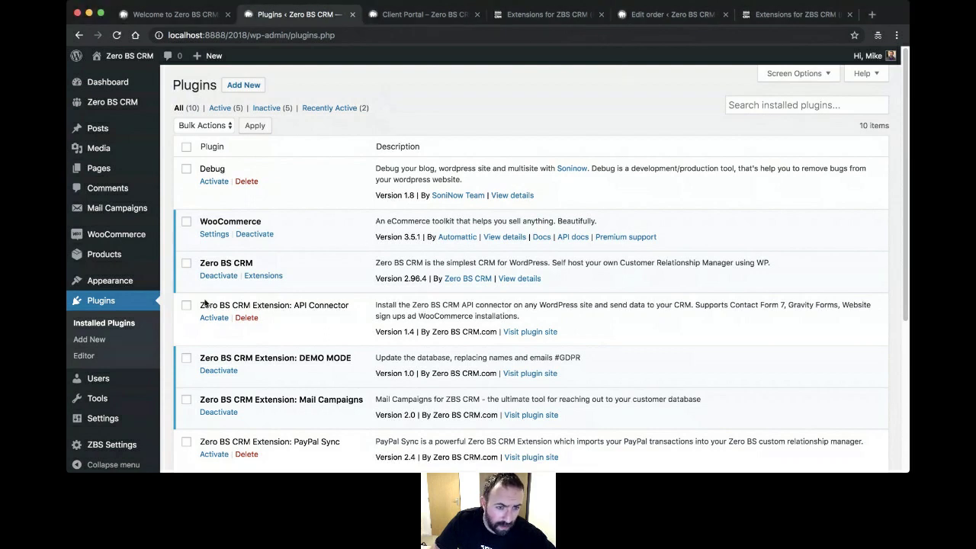
- Activate the Zero BS CRM Automations extension, plus the Twilio extension, in Installed Plugins
click(100, 324)
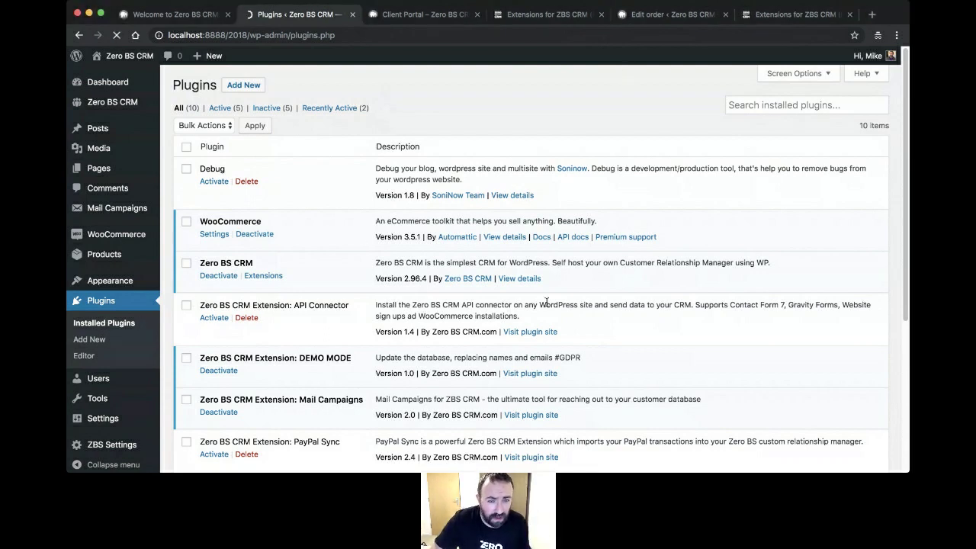
scroll(383, 266, down, 3)
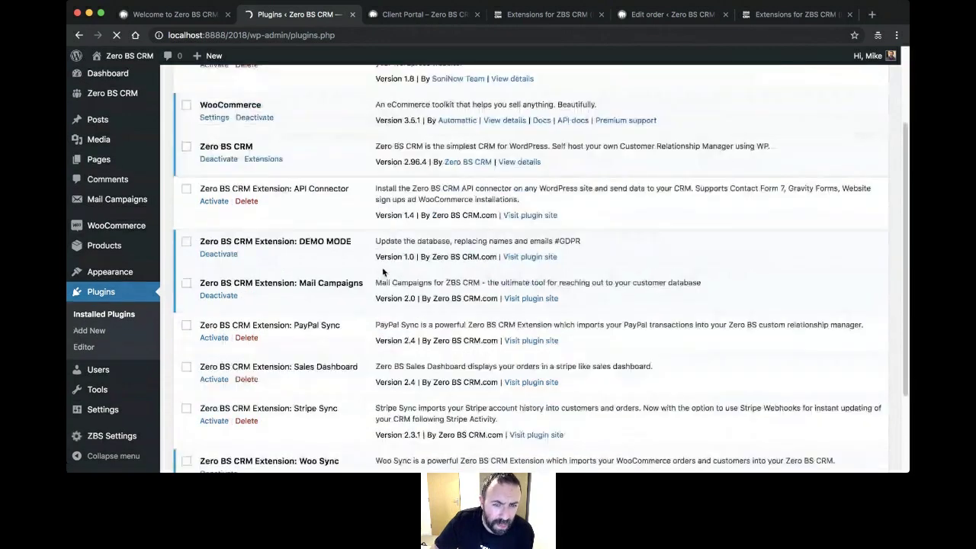
scroll(382, 266, down, 3)
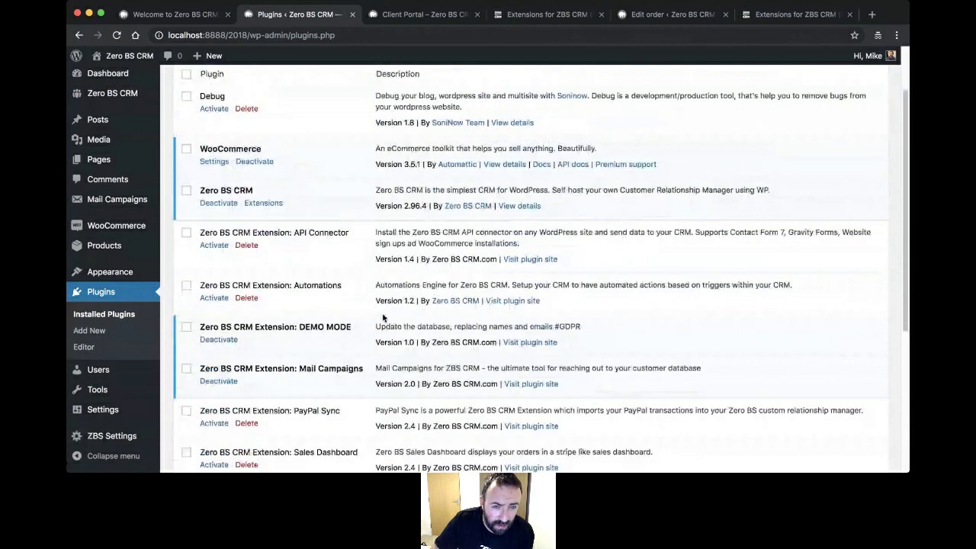
click(214, 297)
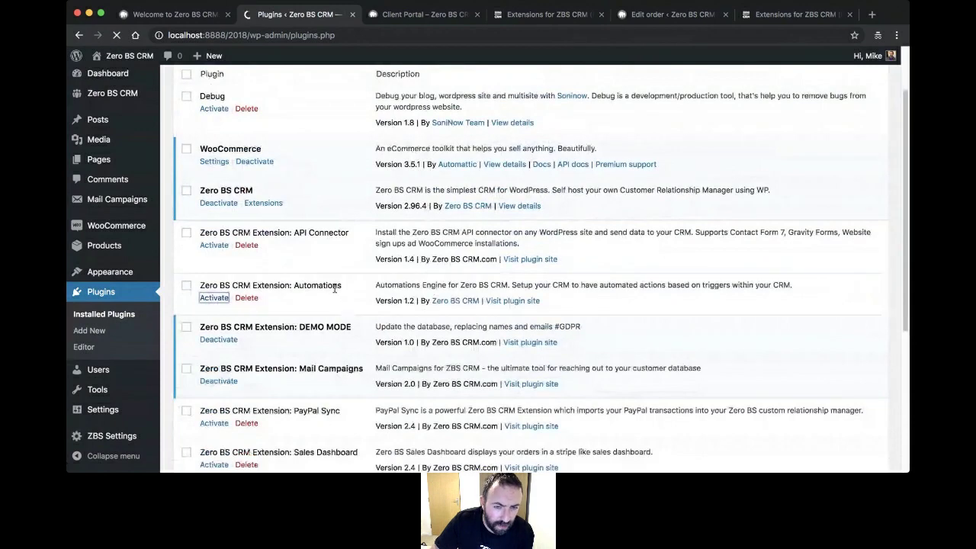
scroll(351, 284, down, 5)
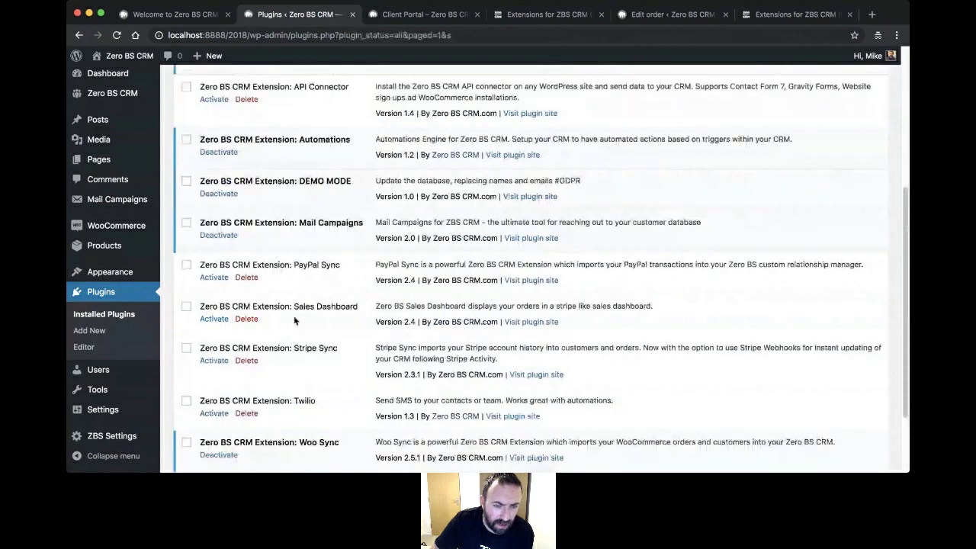
scroll(295, 321, down, 2)
click(214, 317)
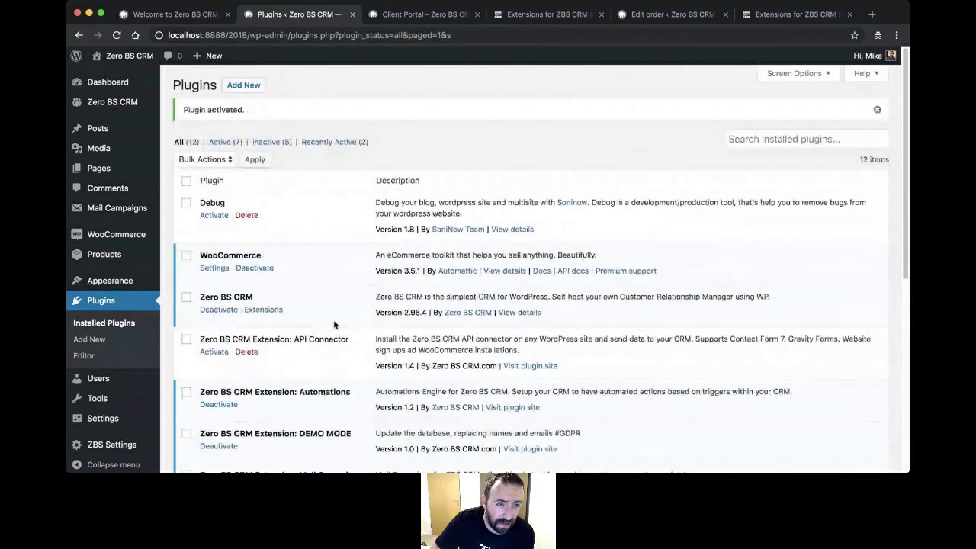
click(197, 122)
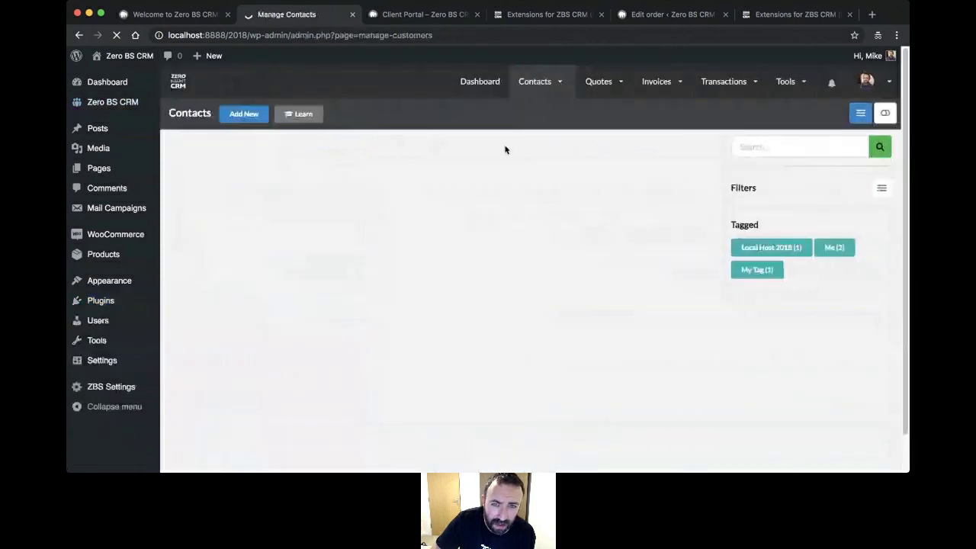
- Open lead contact #625 from Contacts and switch it to editing
mouse_move(546, 89)
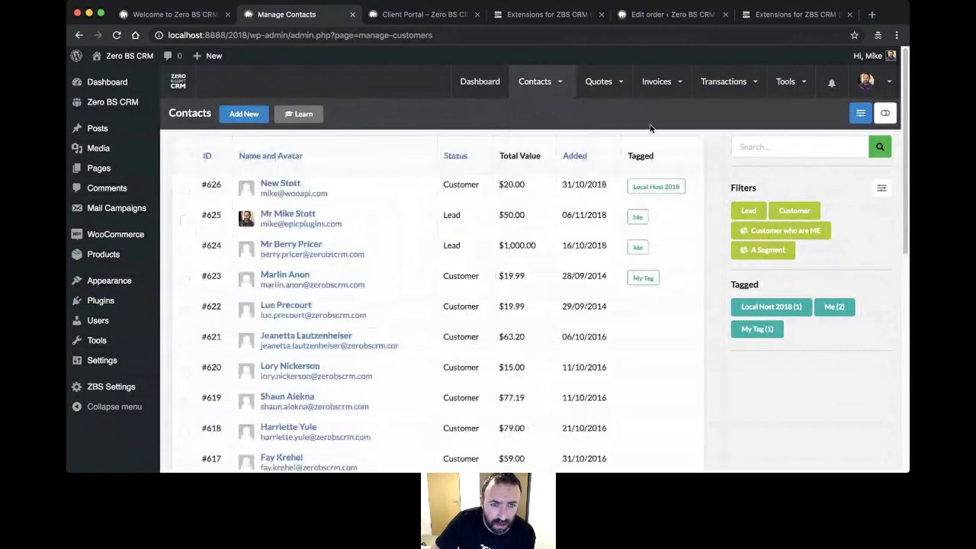
click(289, 213)
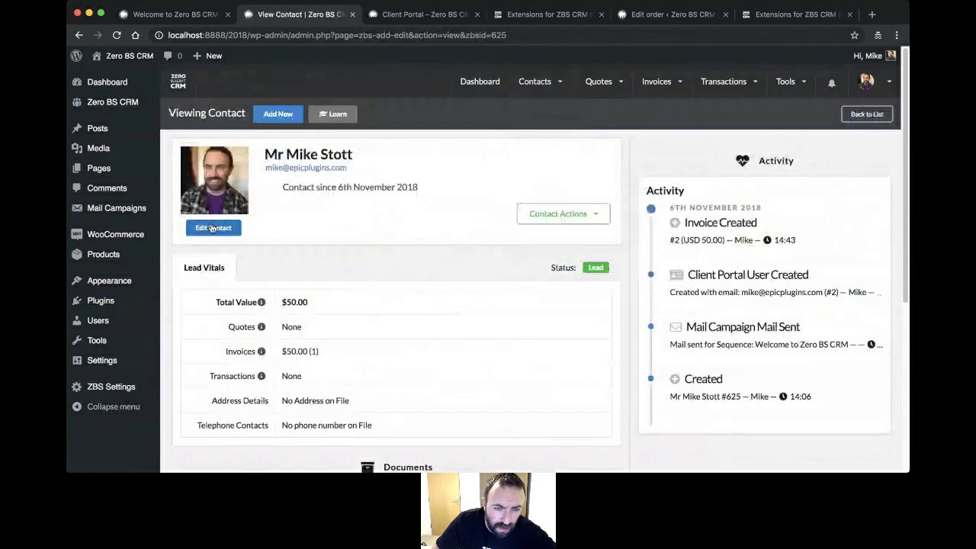
click(213, 228)
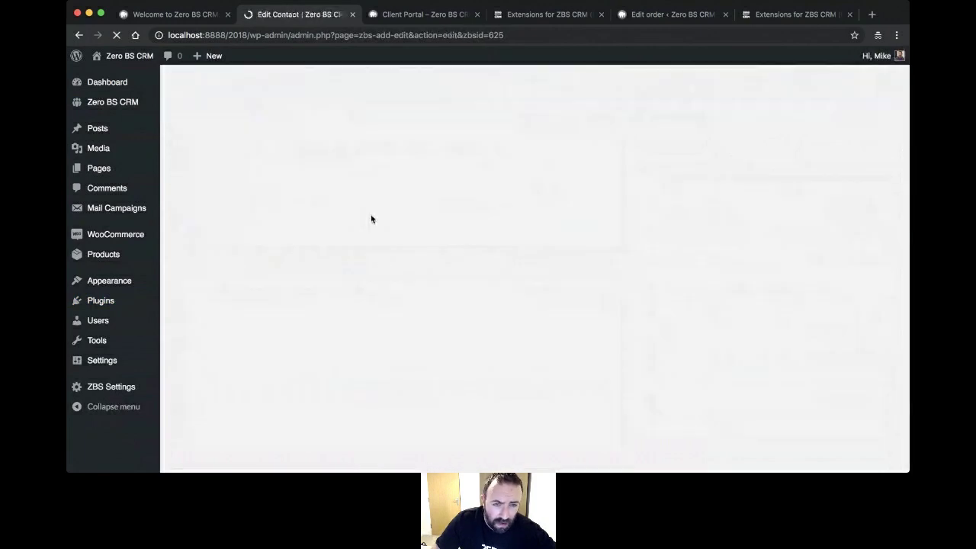
scroll(371, 221, down, 2)
scroll(370, 220, down, 4)
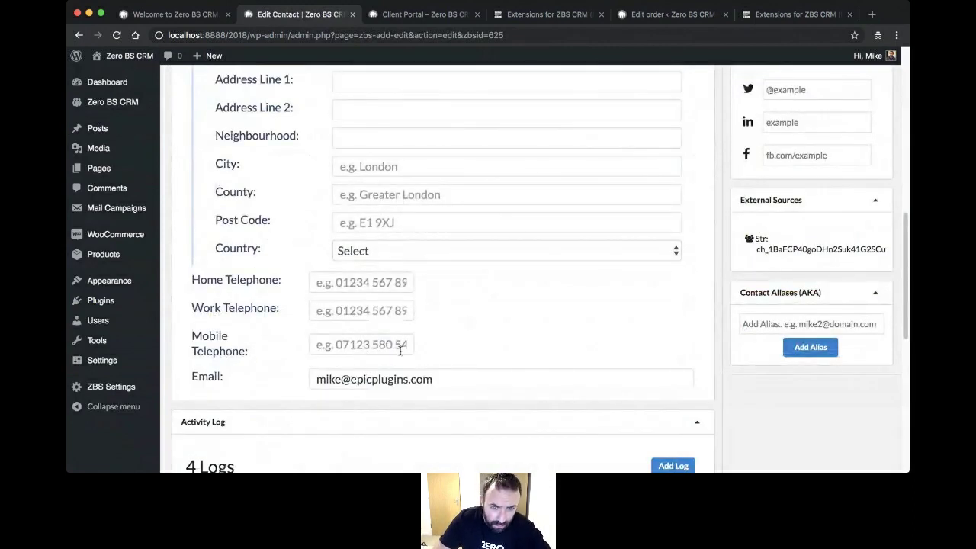
- Enter the contact's mobile telephone number and save the record
click(389, 347)
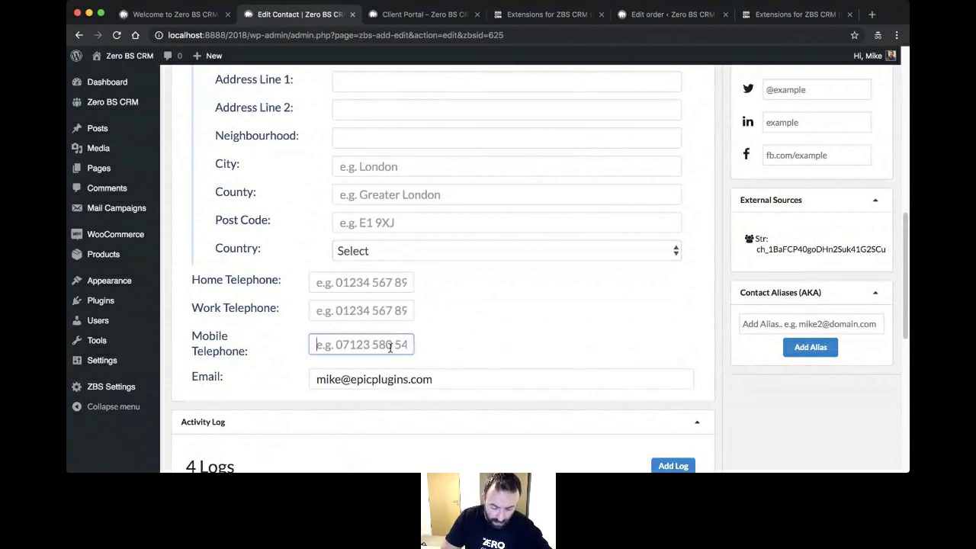
text(0777)
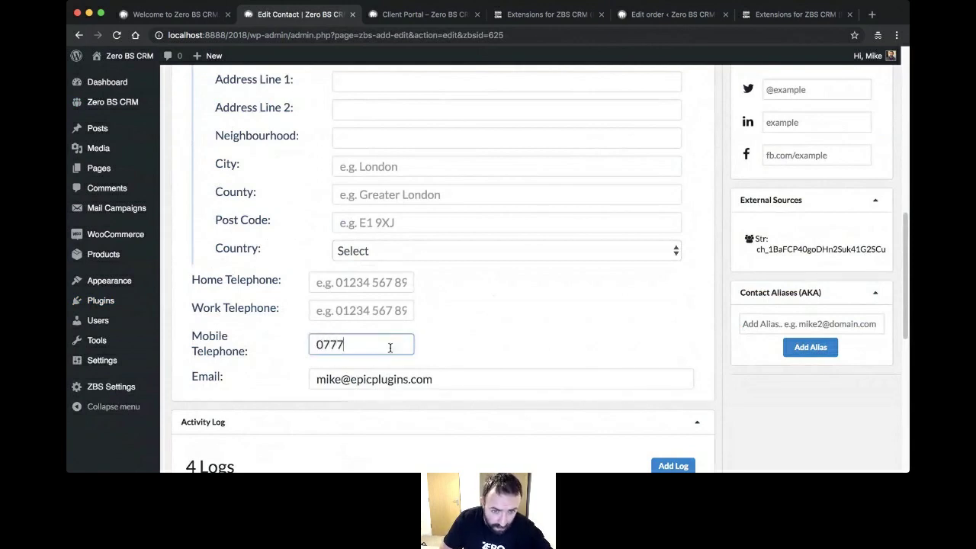
text(777777777)
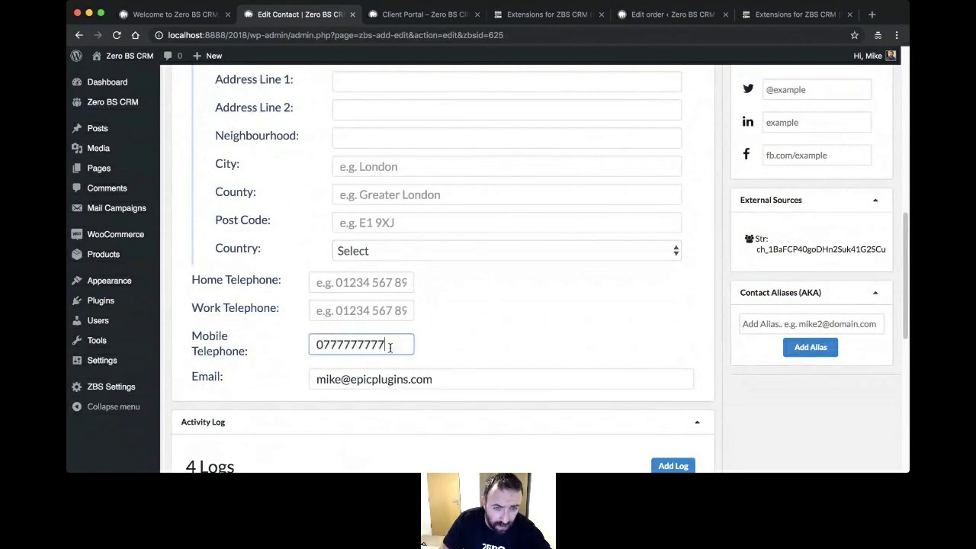
click(485, 281)
scroll(759, 137, down, 4)
scroll(762, 133, up, 10)
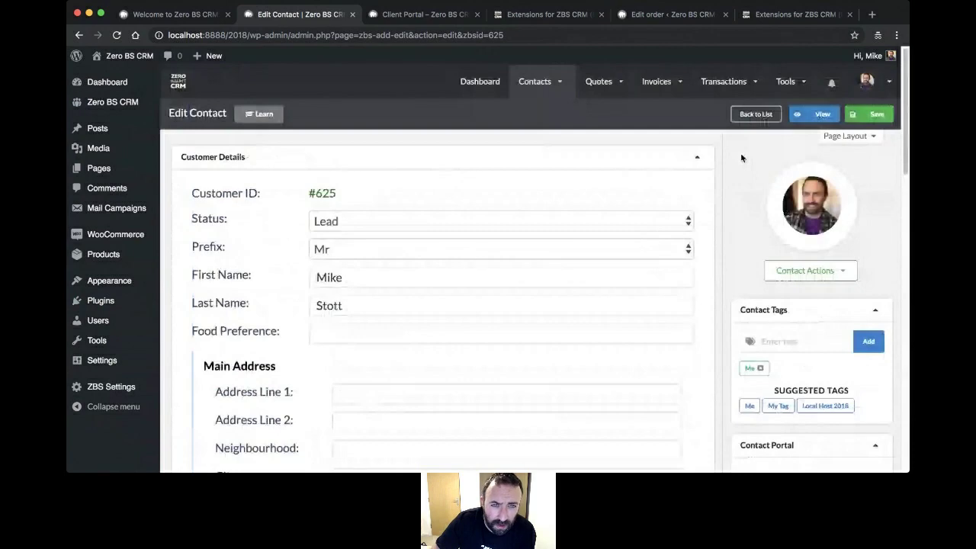
click(869, 114)
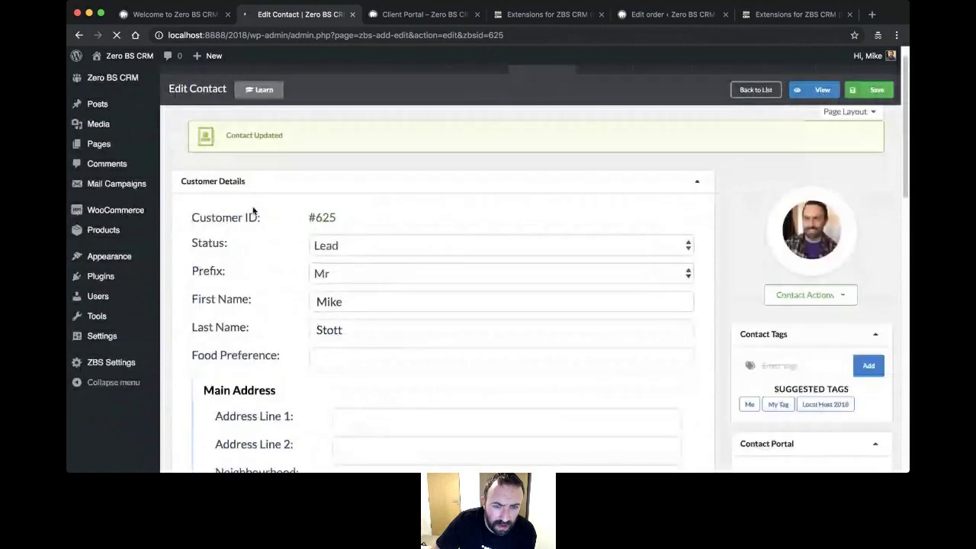
scroll(258, 209, down, 6)
scroll(259, 209, down, 3)
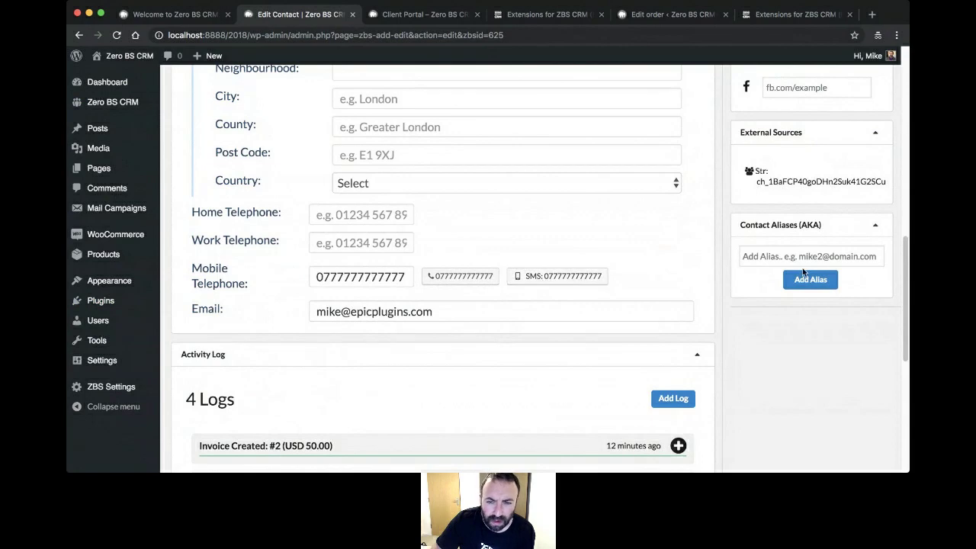
scroll(663, 351, up, 3)
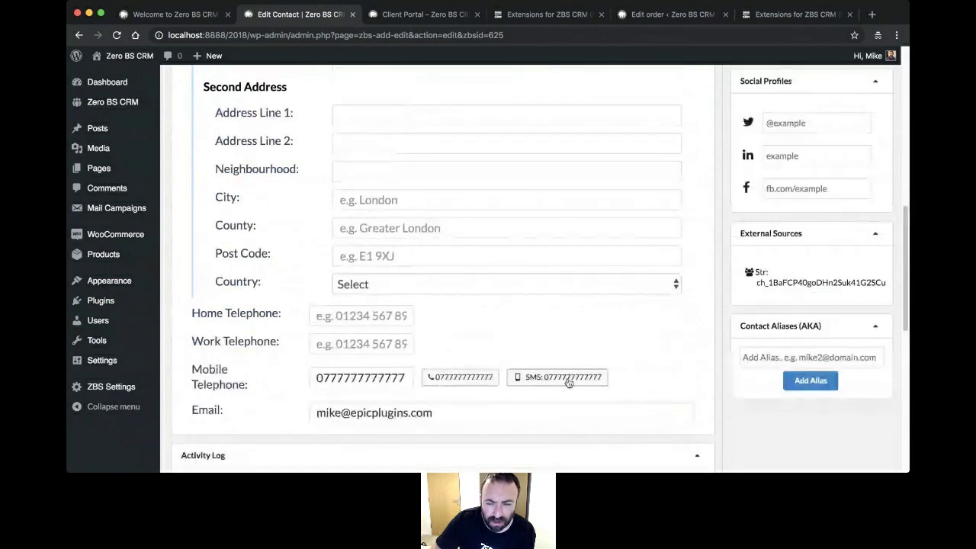
scroll(673, 330, up, 10)
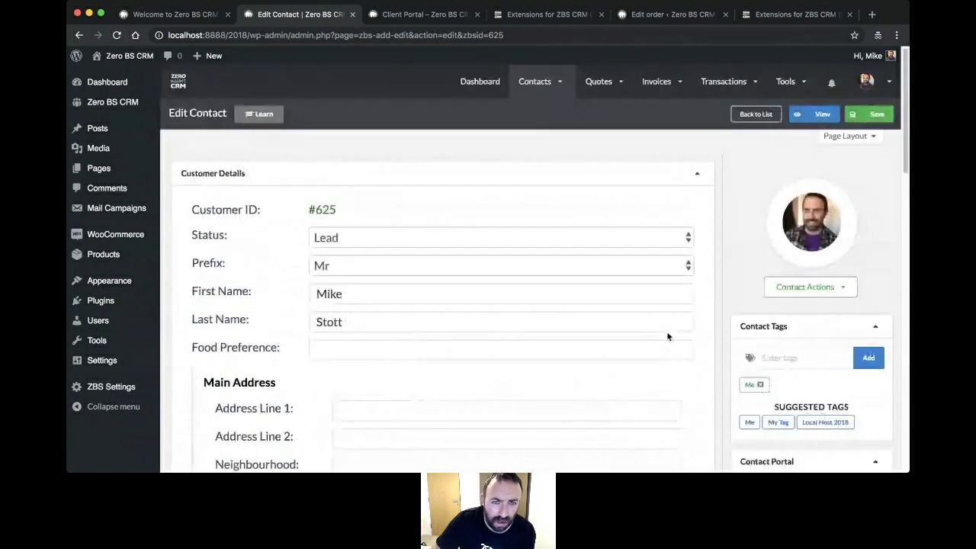
scroll(667, 337, down, 10)
scroll(745, 288, up, 7)
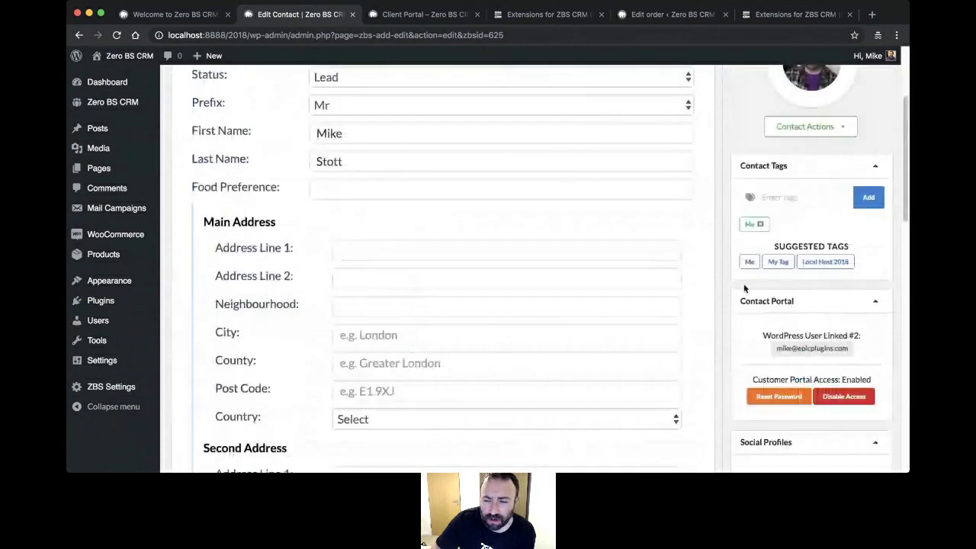
scroll(744, 288, up, 3)
- Open the Automations builder from the Tools menu and review the new automation form
mouse_move(807, 88)
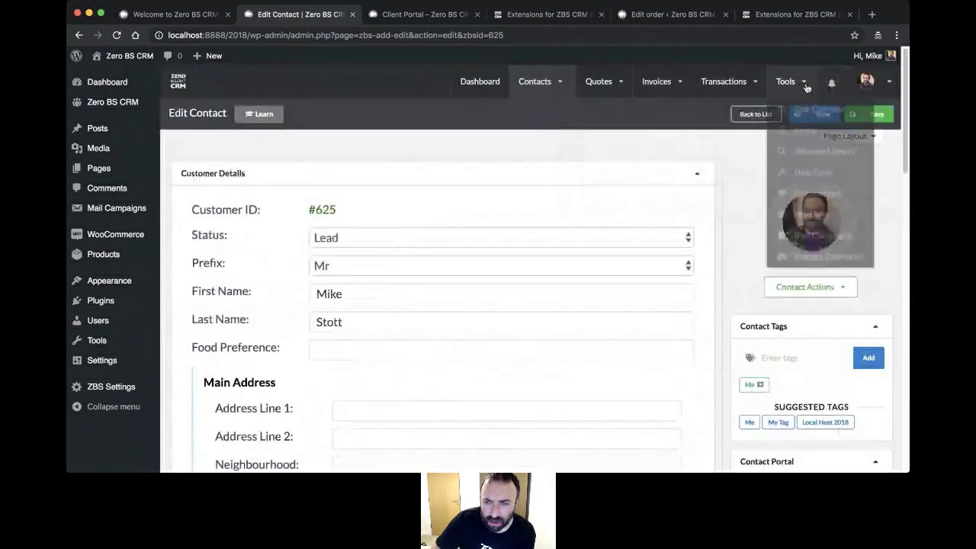
click(810, 196)
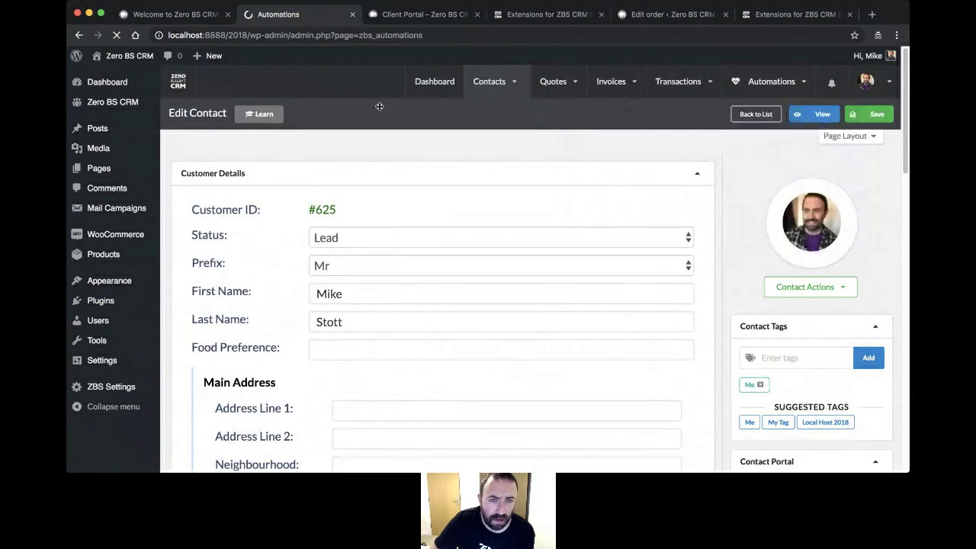
scroll(662, 266, down, 2)
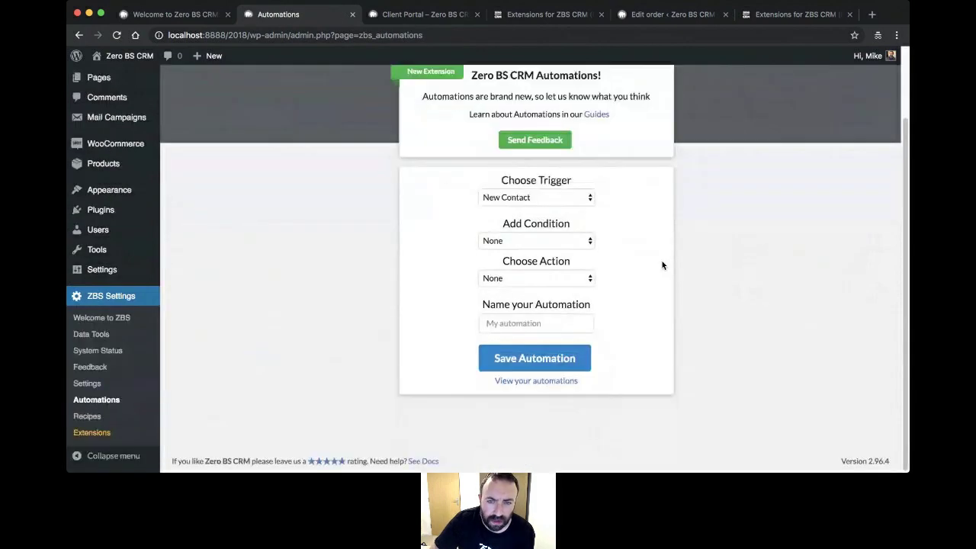
scroll(588, 200, up, 1)
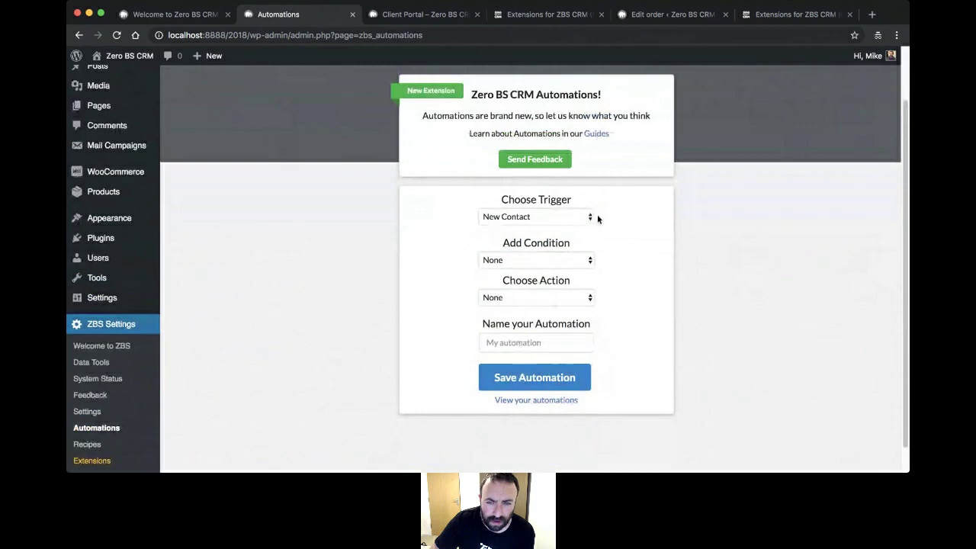
- Add a Has Status condition with status Lead, then go to the CRM dashboard
click(567, 294)
click(588, 349)
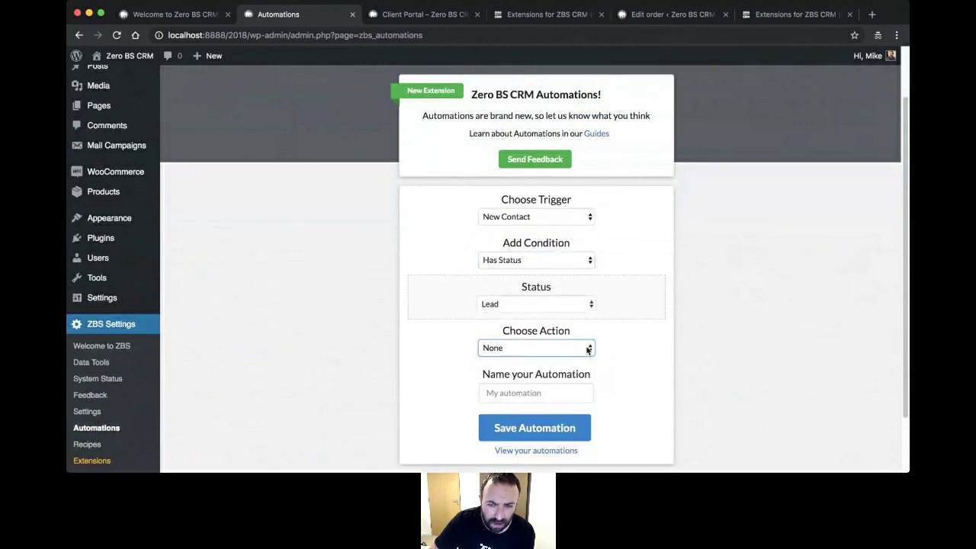
scroll(651, 321, down, 3)
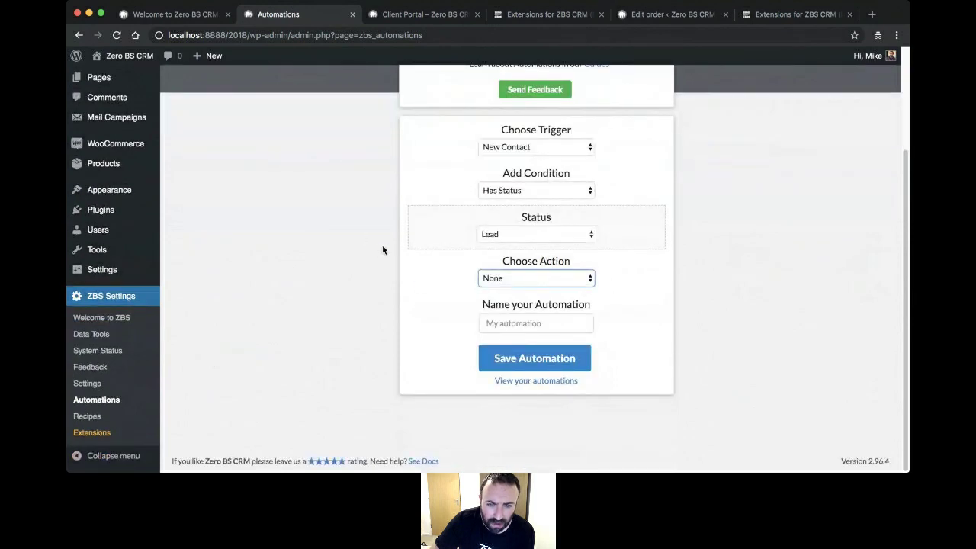
click(871, 293)
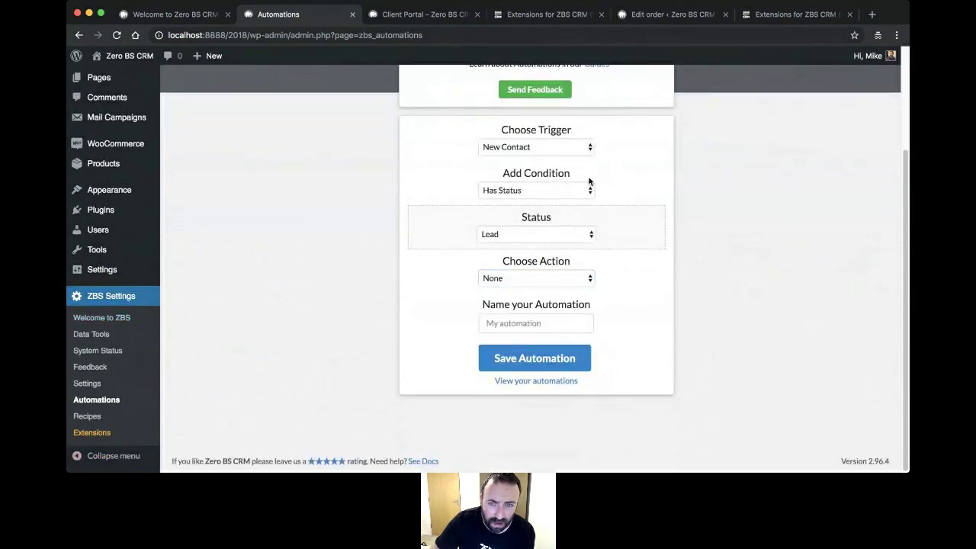
click(576, 152)
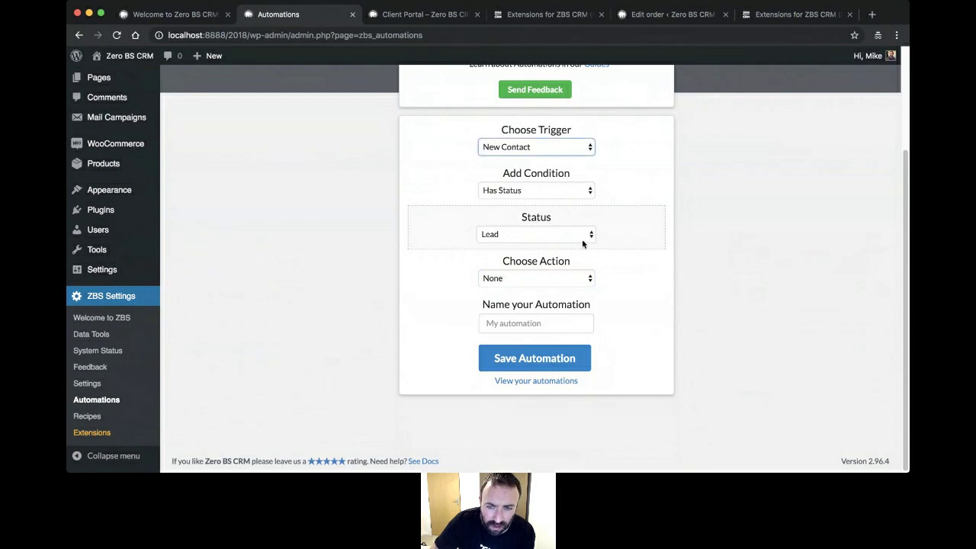
scroll(763, 229, up, 3)
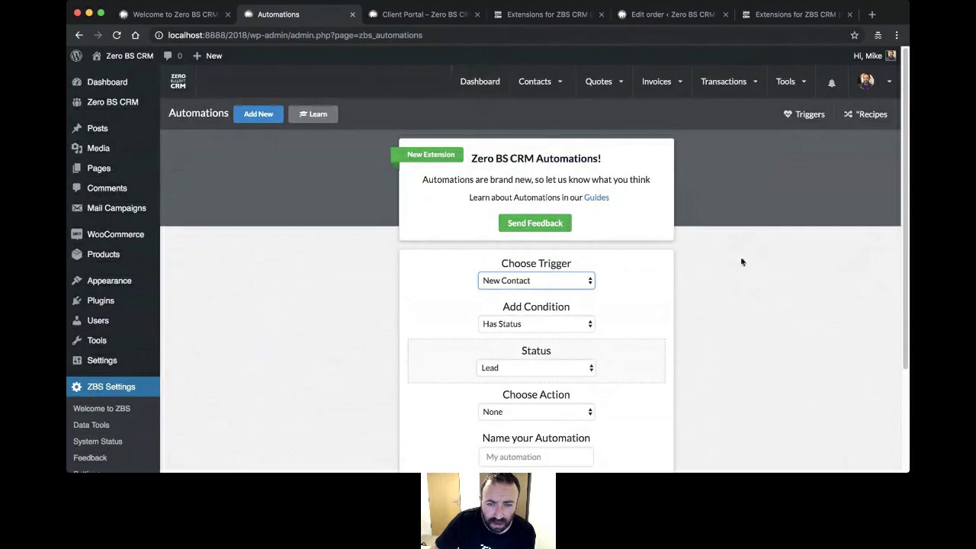
click(480, 85)
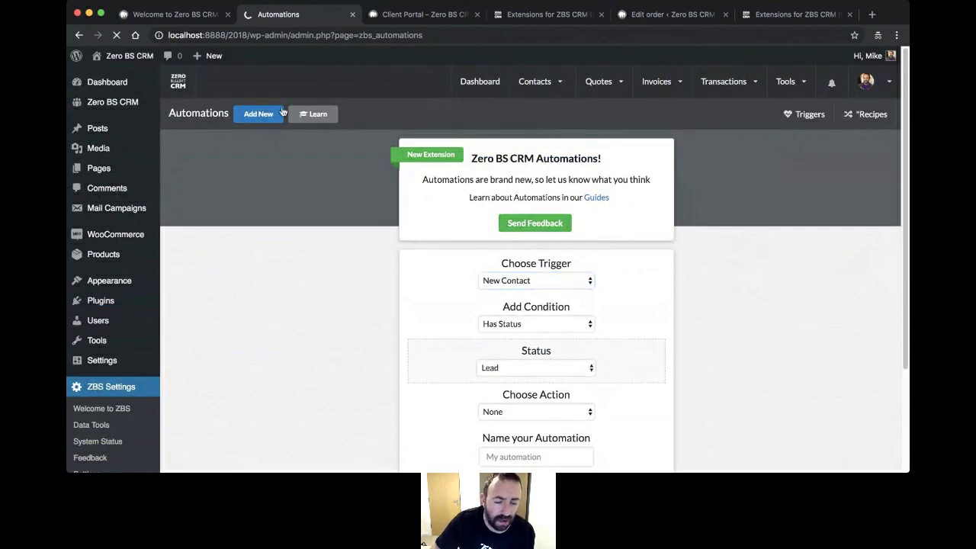